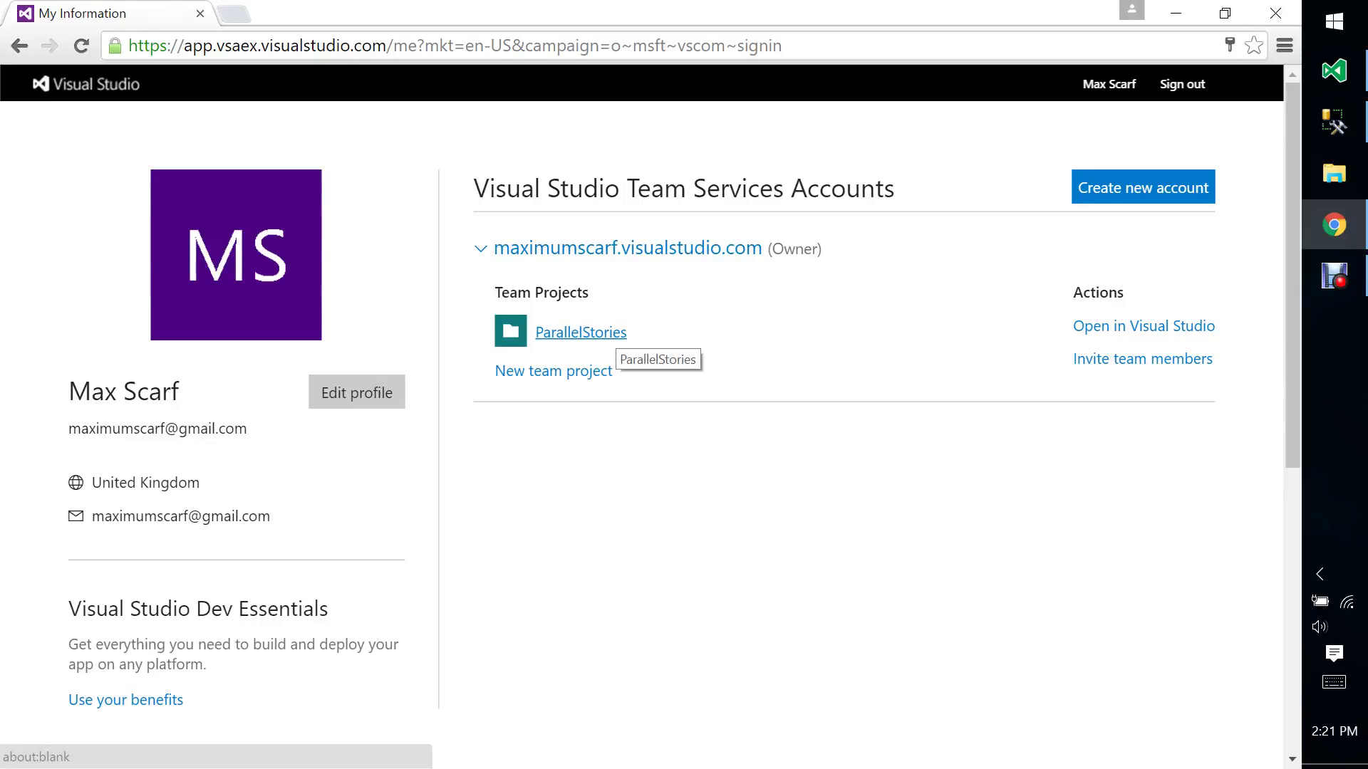
Open the ParallelStories team project's code and delete its BuildProcessTemplates folder.
click(605, 333)
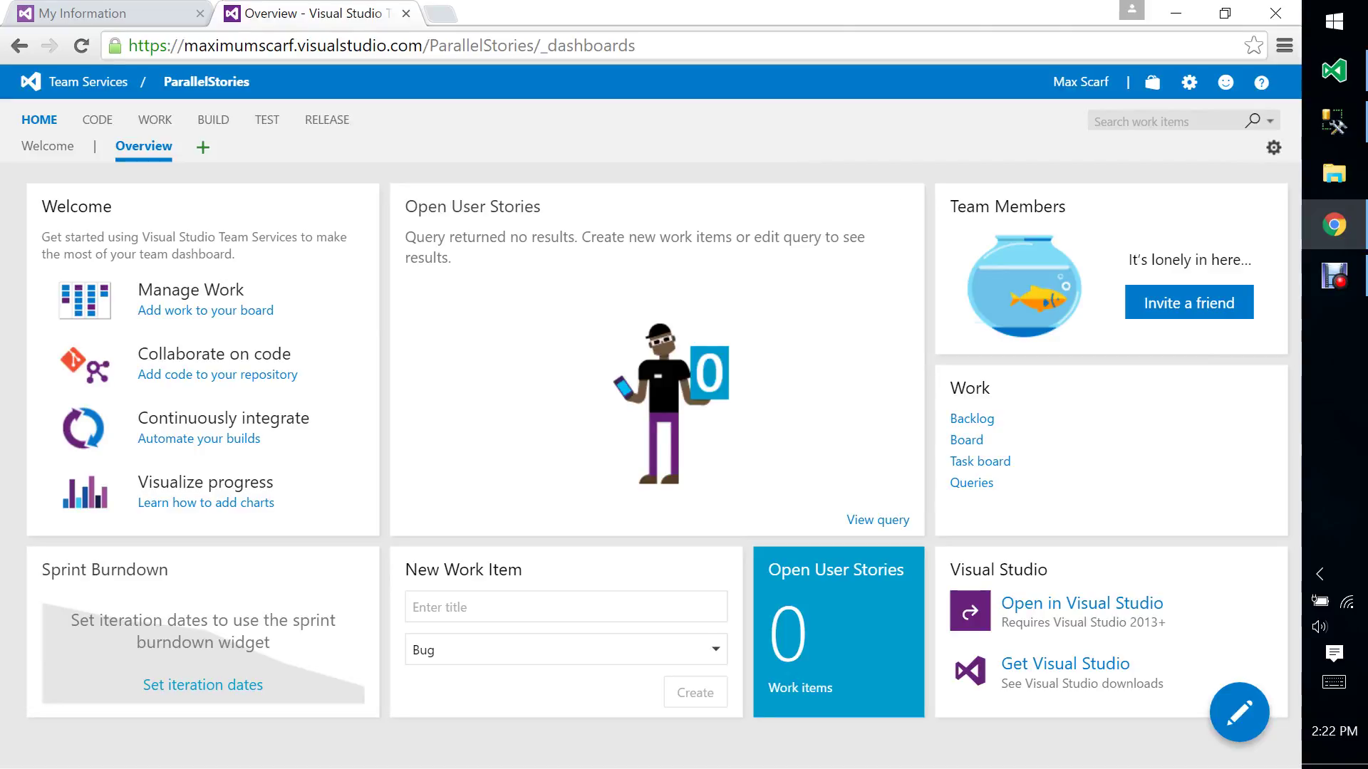
click(97, 119)
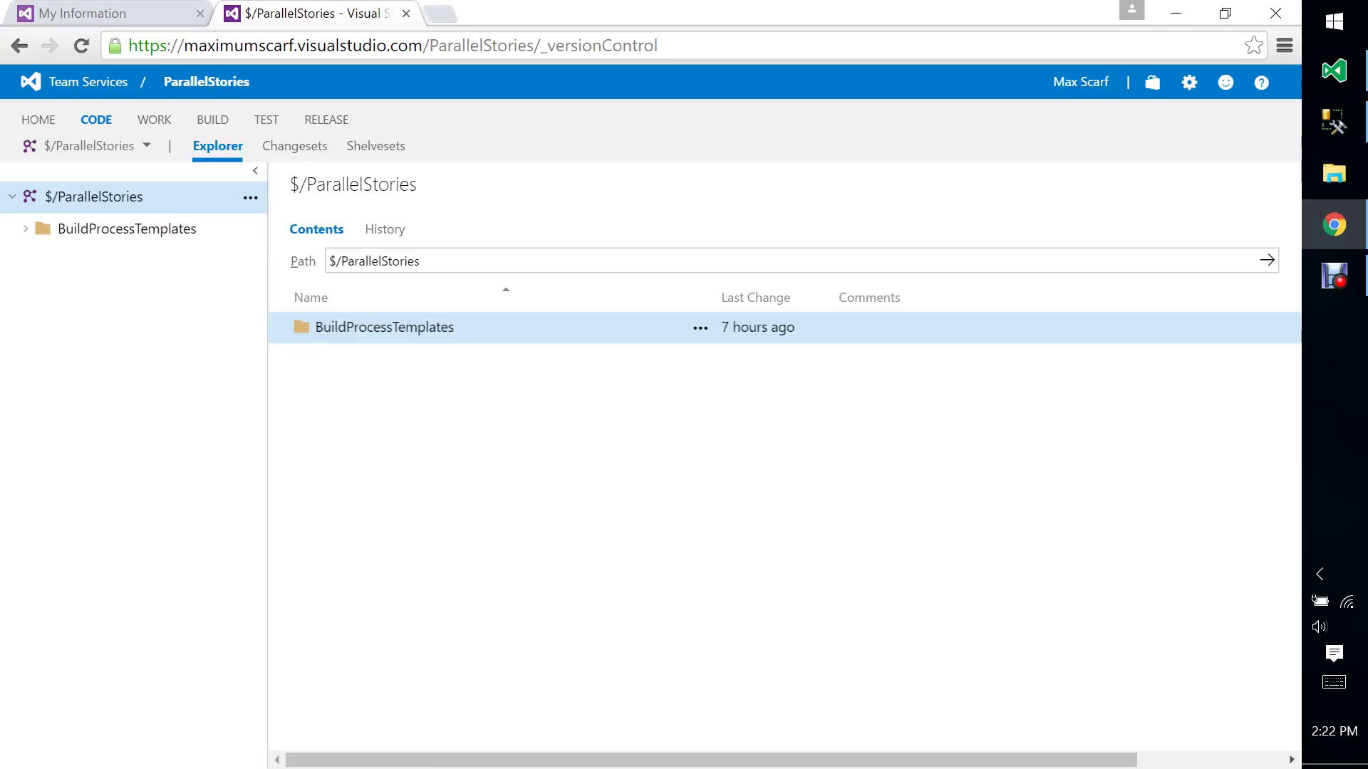
click(126, 229)
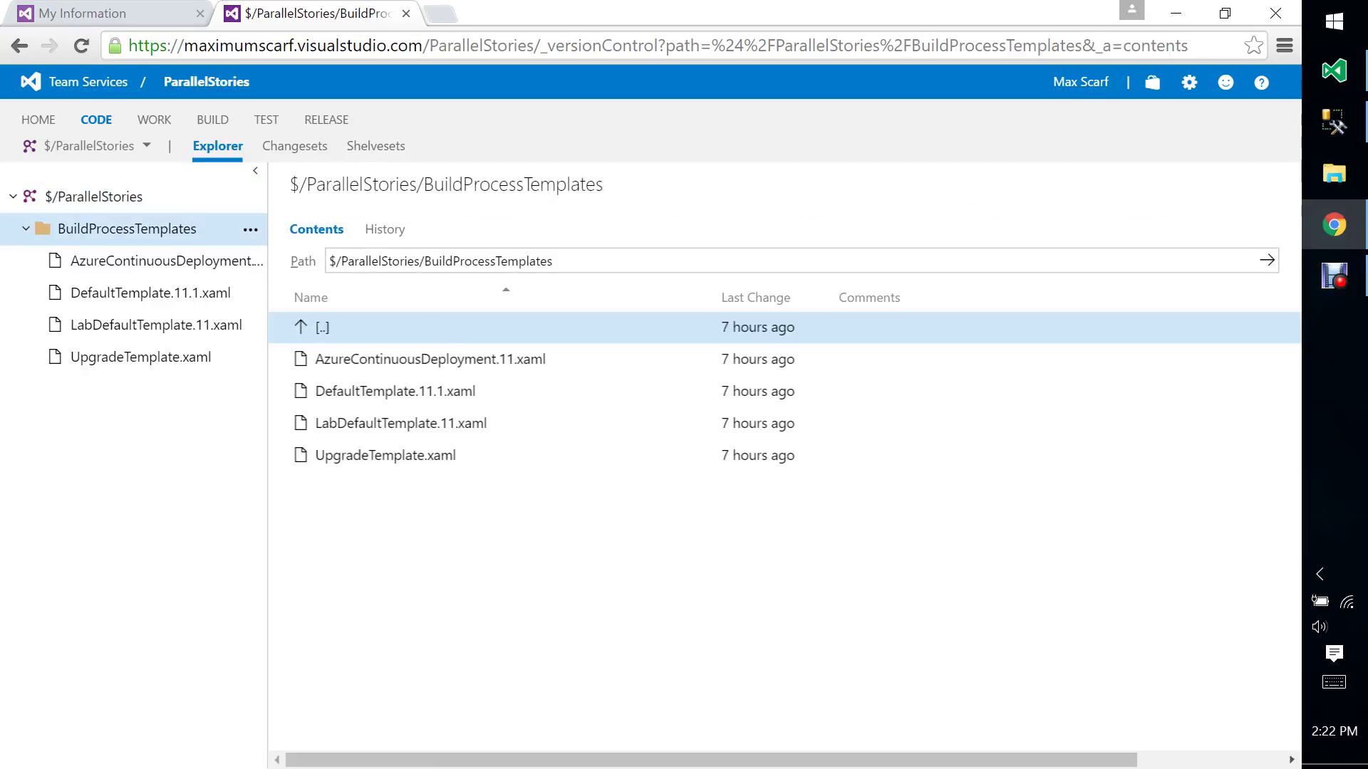
click(250, 230)
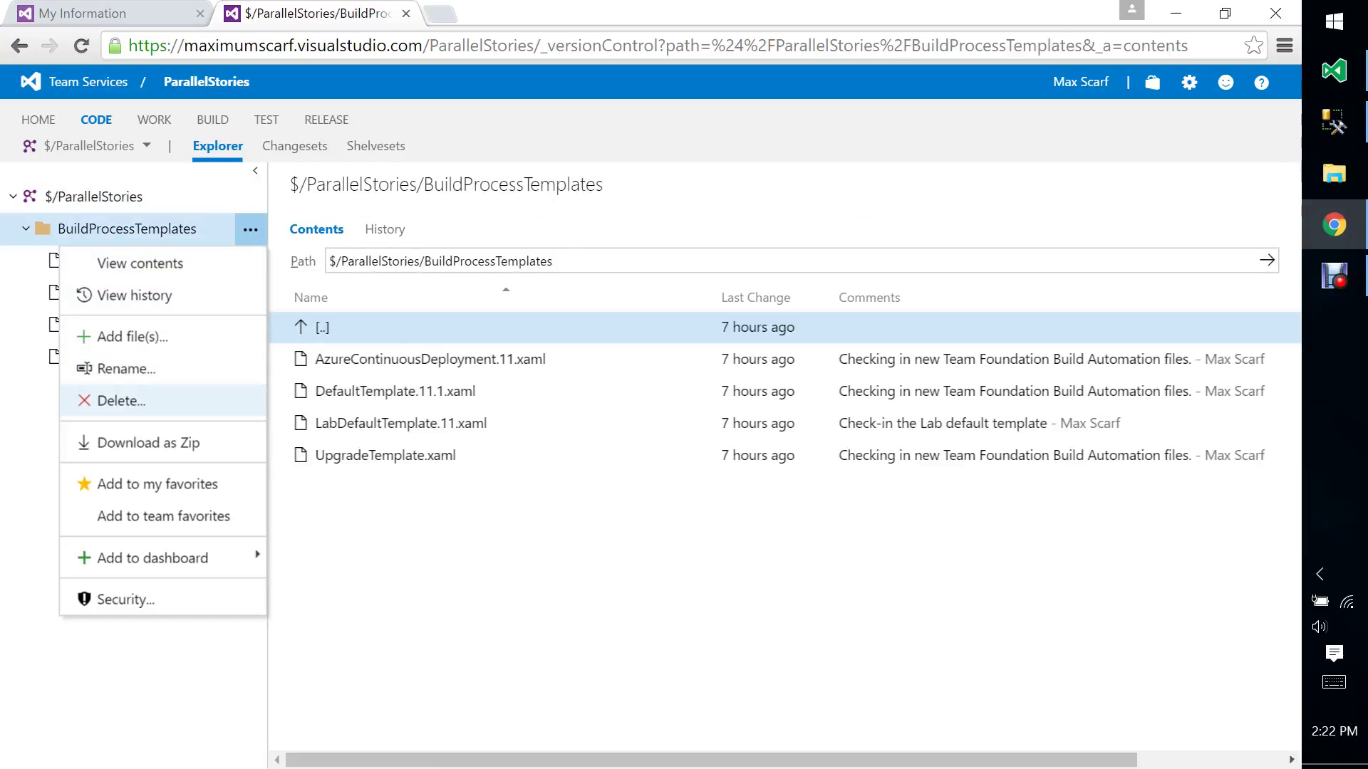
click(121, 401)
click(768, 508)
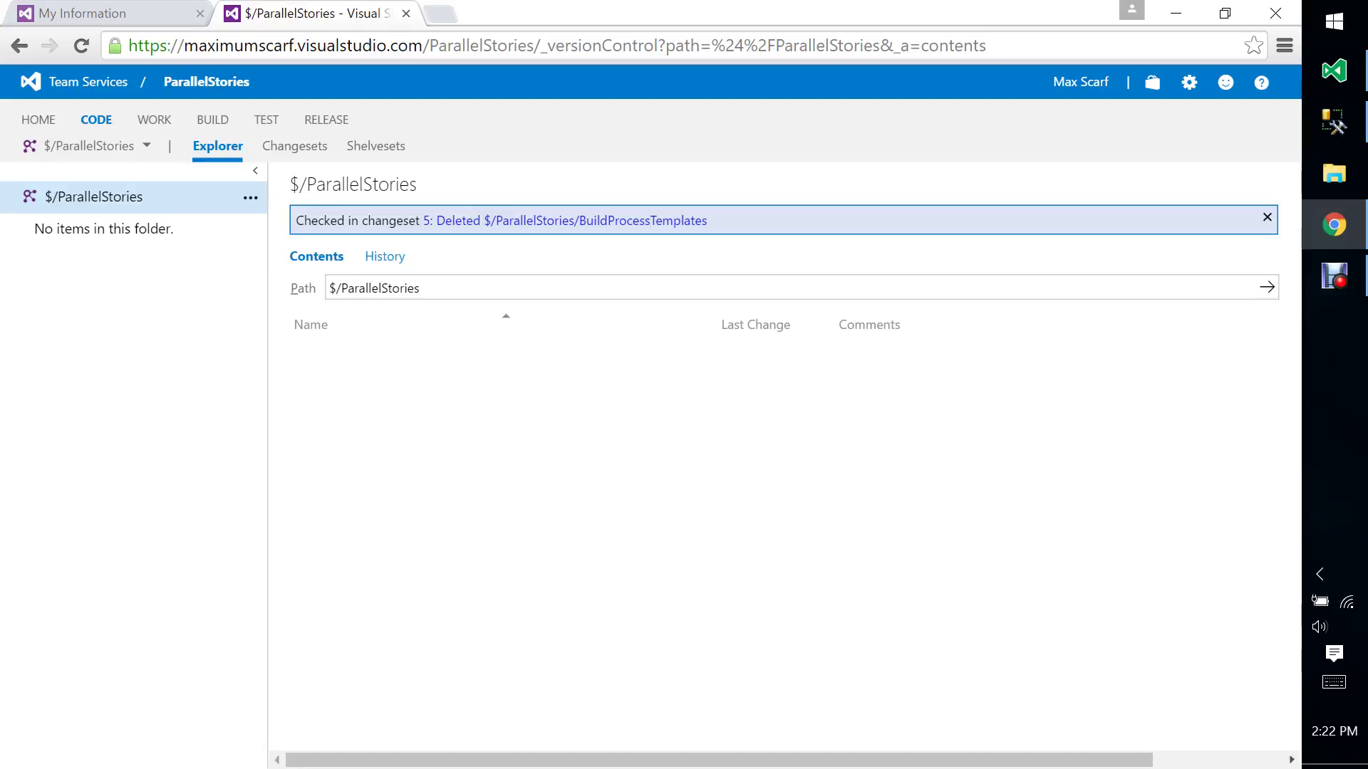
Review the ParallelStories changeset history in the browser and look at the local solution in Visual Studio.
click(294, 146)
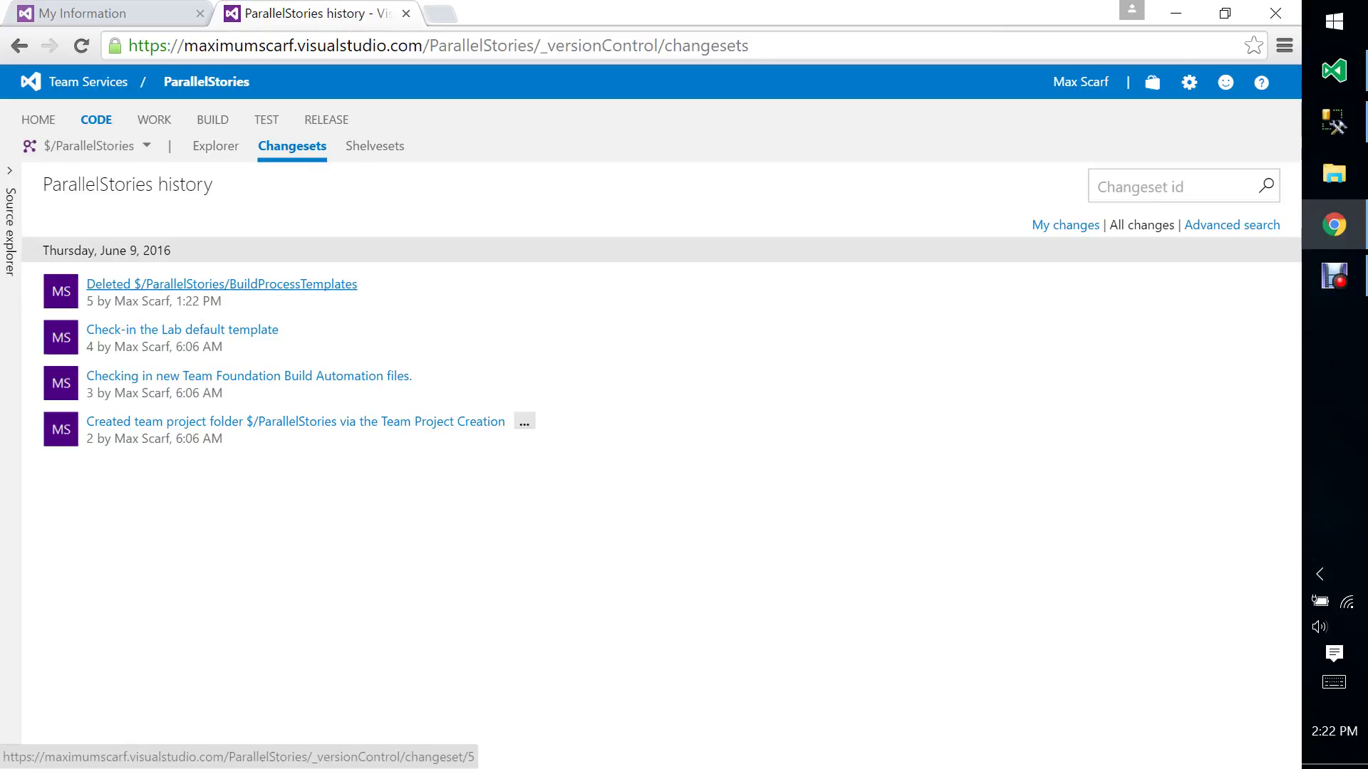
click(215, 145)
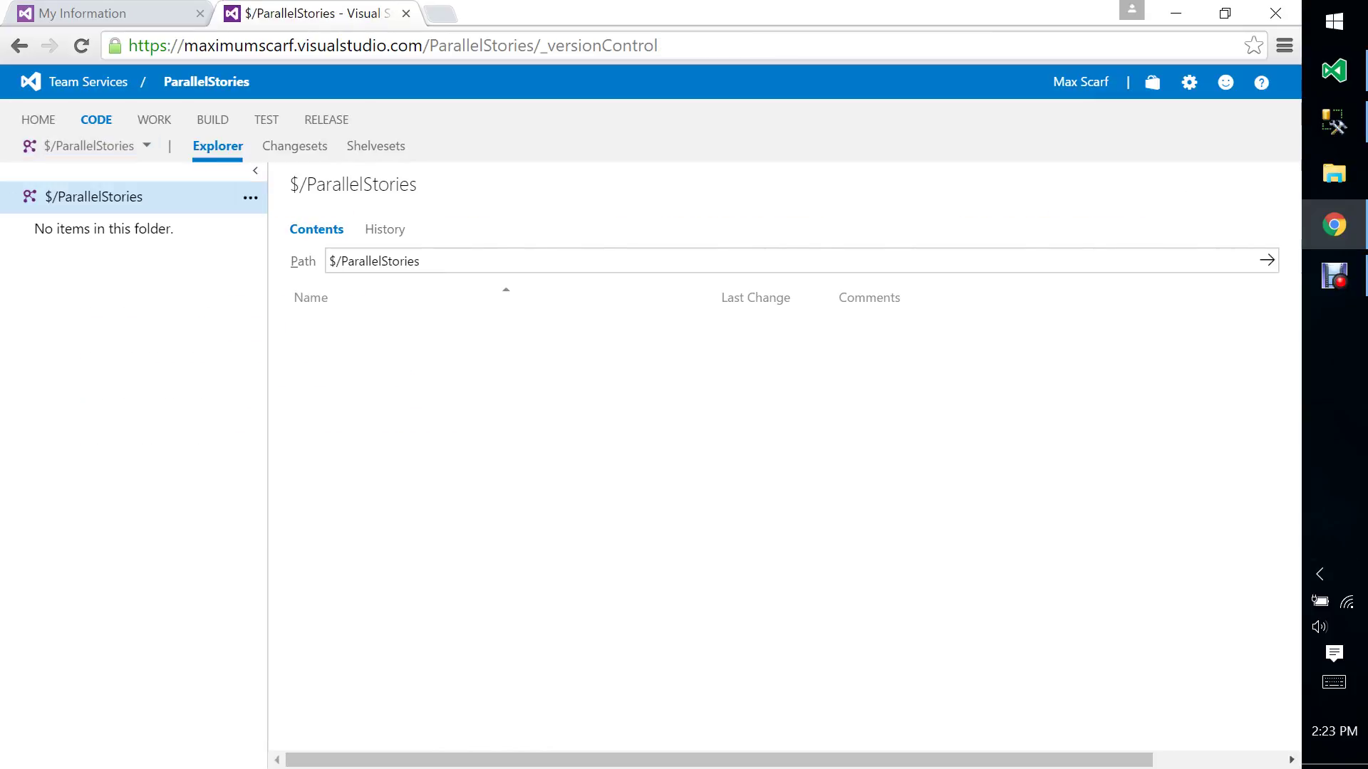
click(1333, 70)
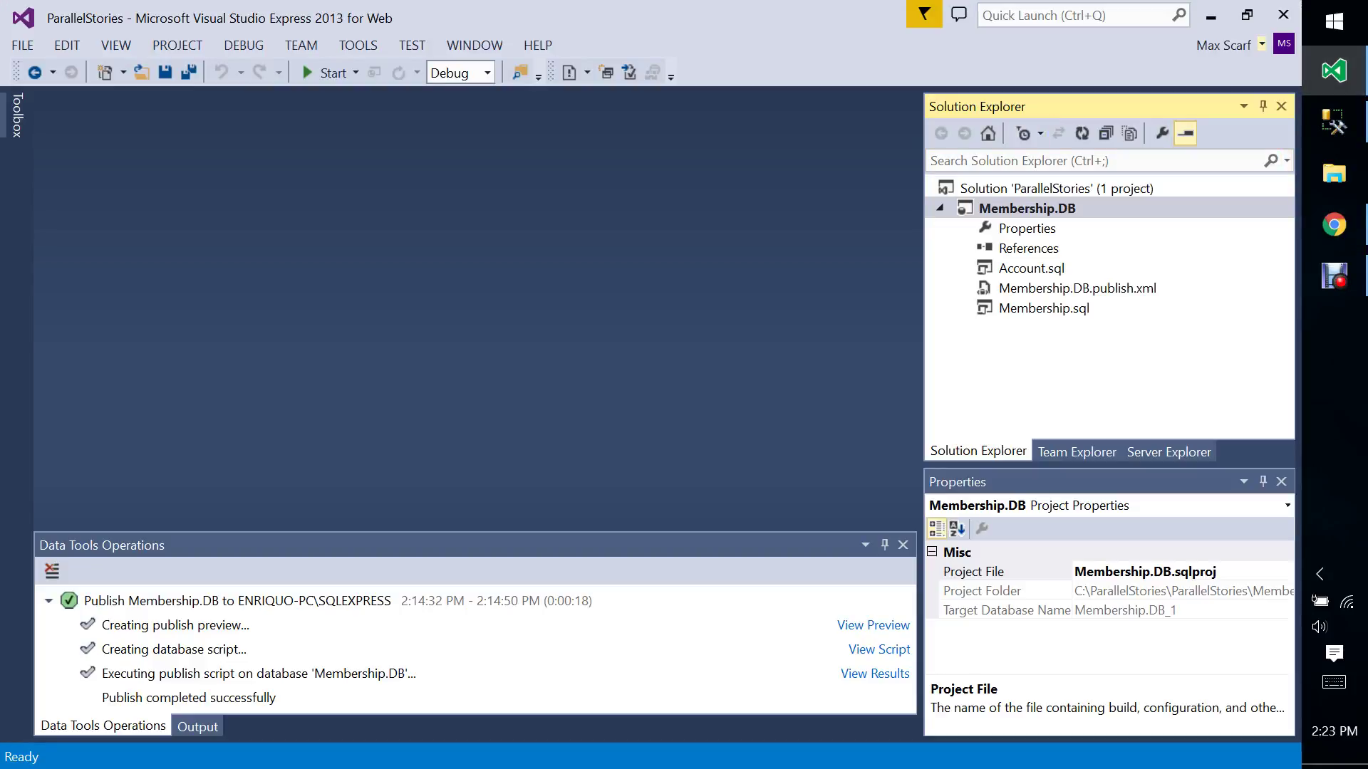
click(1334, 225)
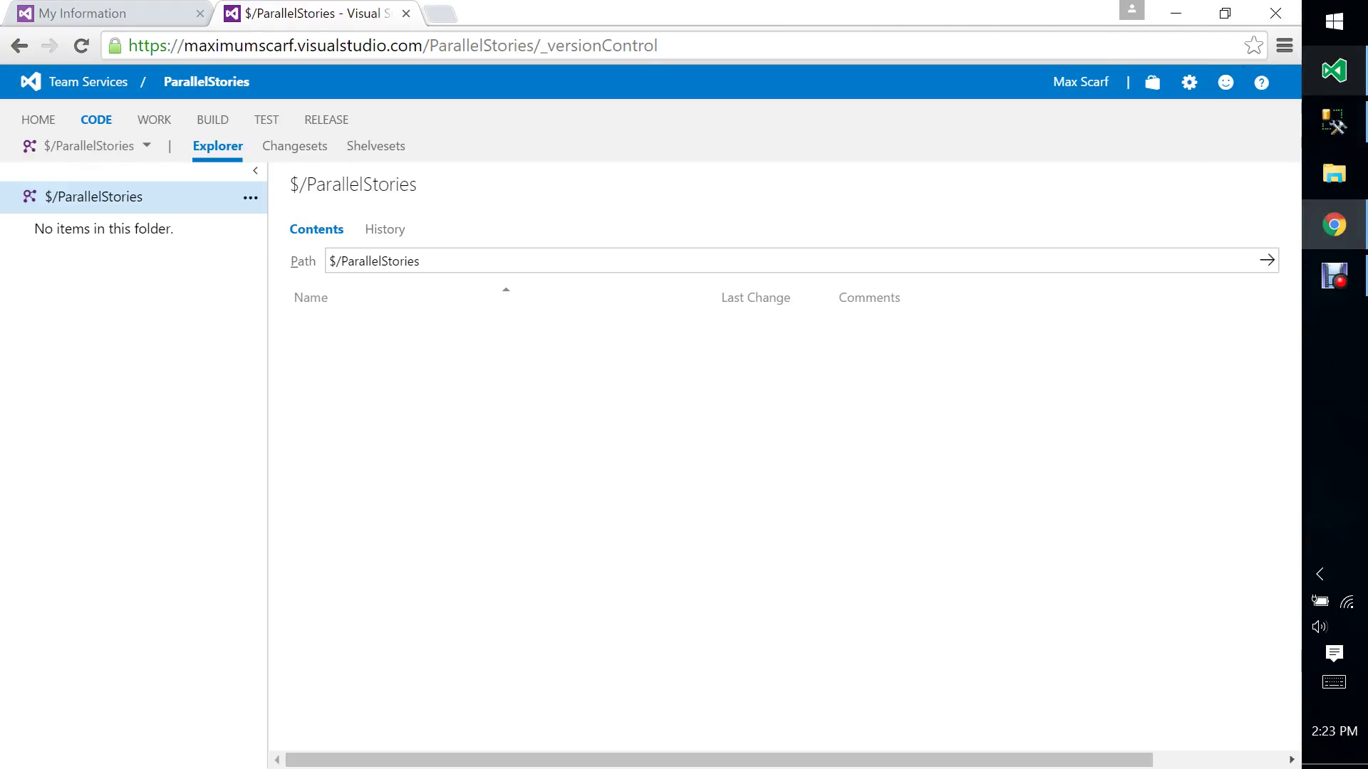
Switch to Visual Studio and connect to the ParallelStories team project on the Team Foundation Server.
click(1333, 71)
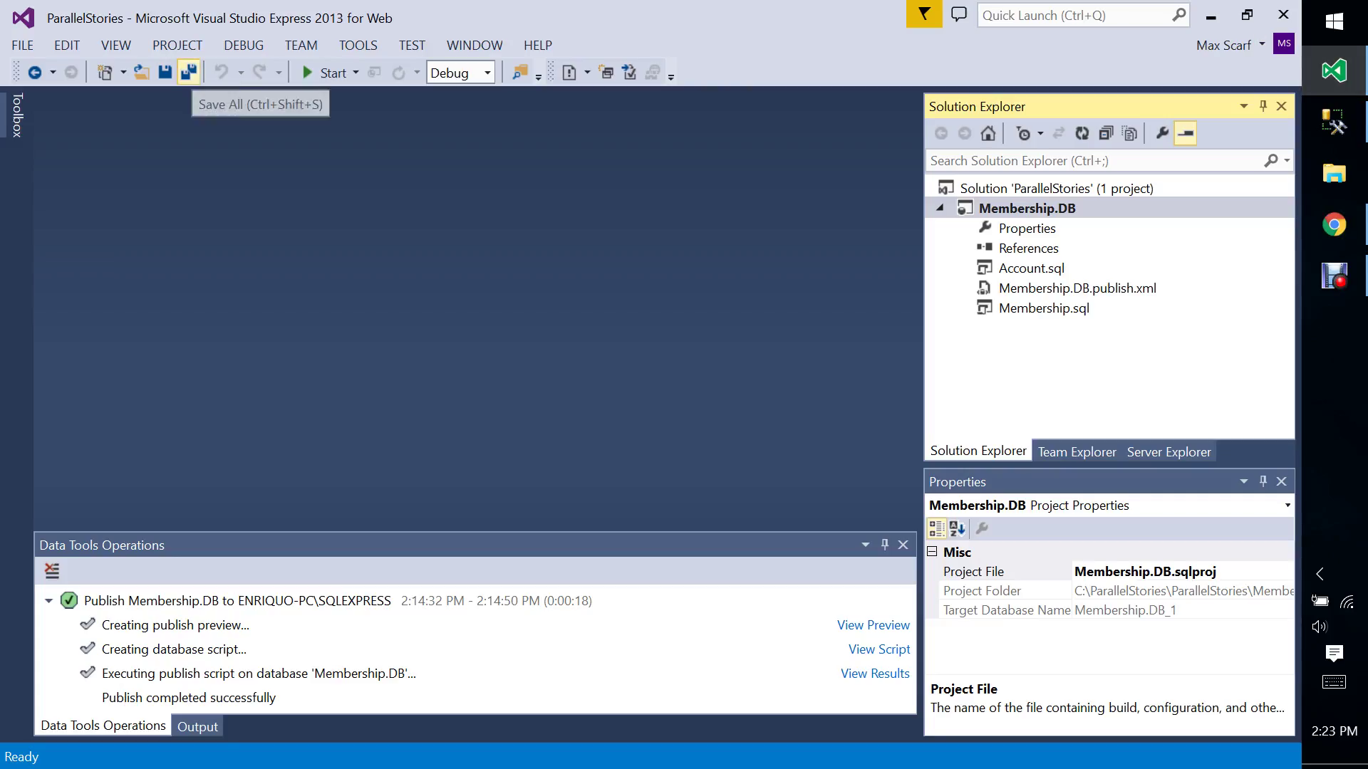
click(301, 45)
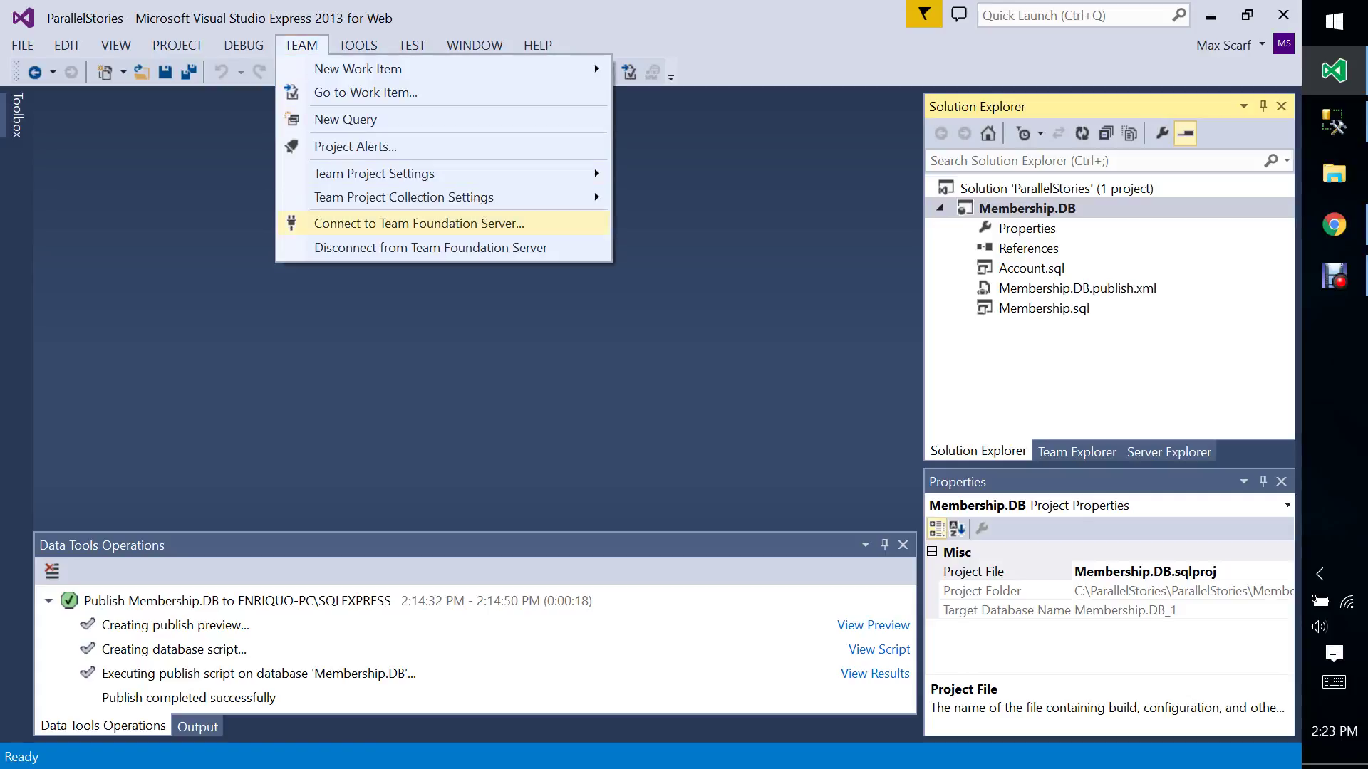
click(418, 223)
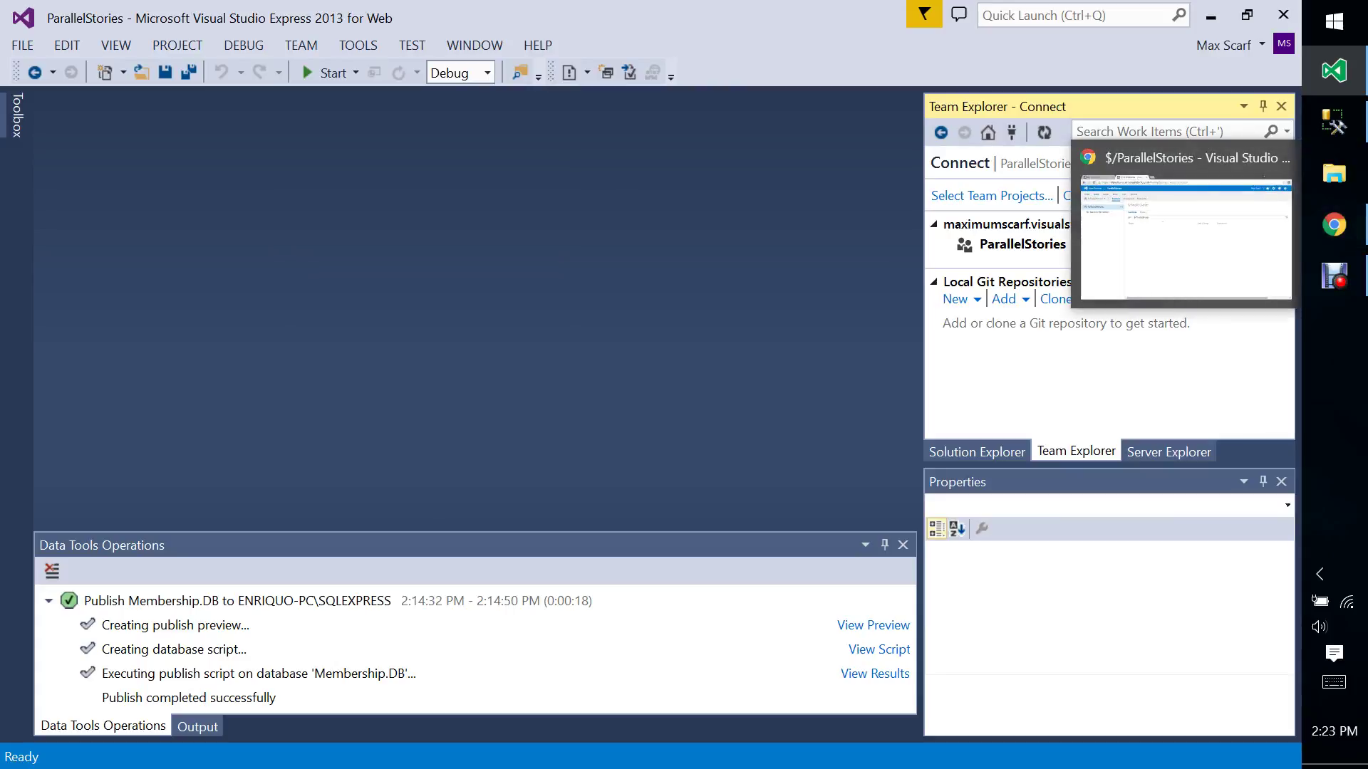
click(1023, 243)
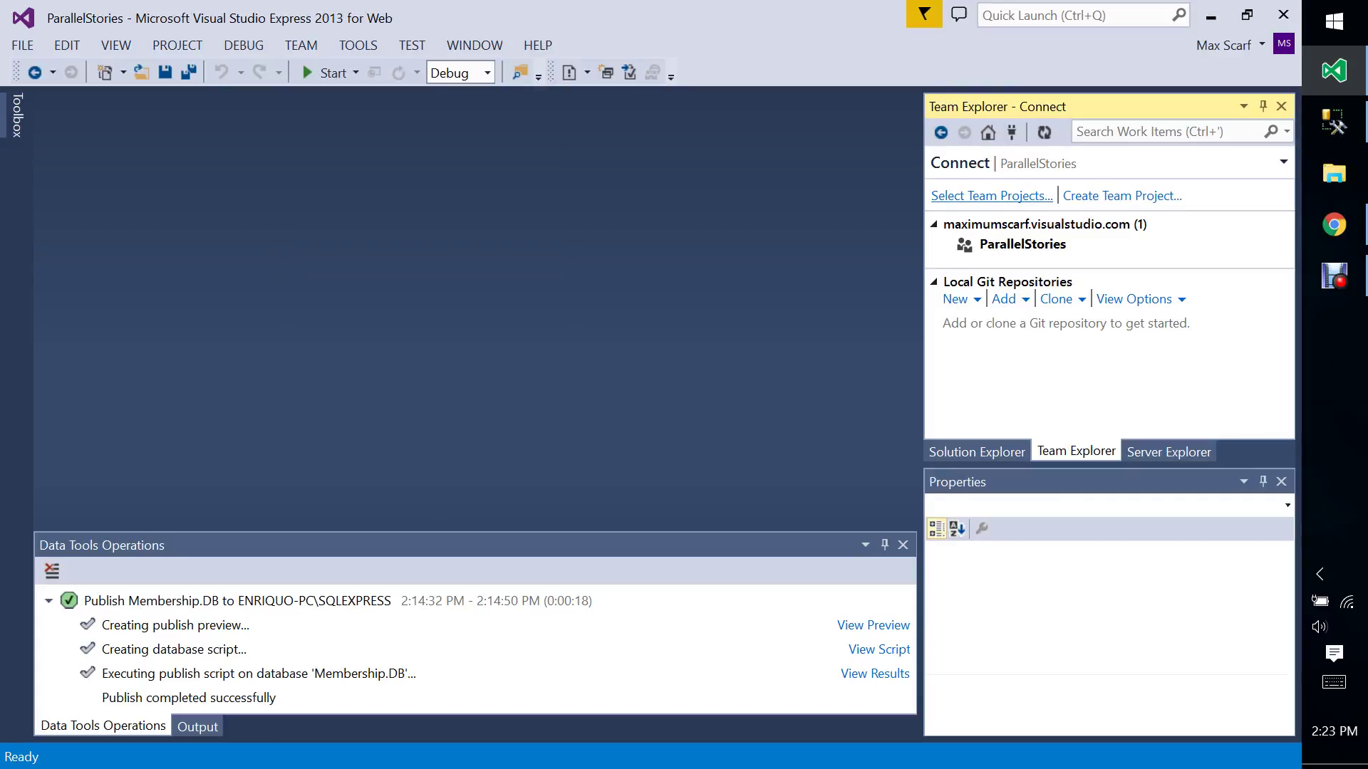
click(991, 195)
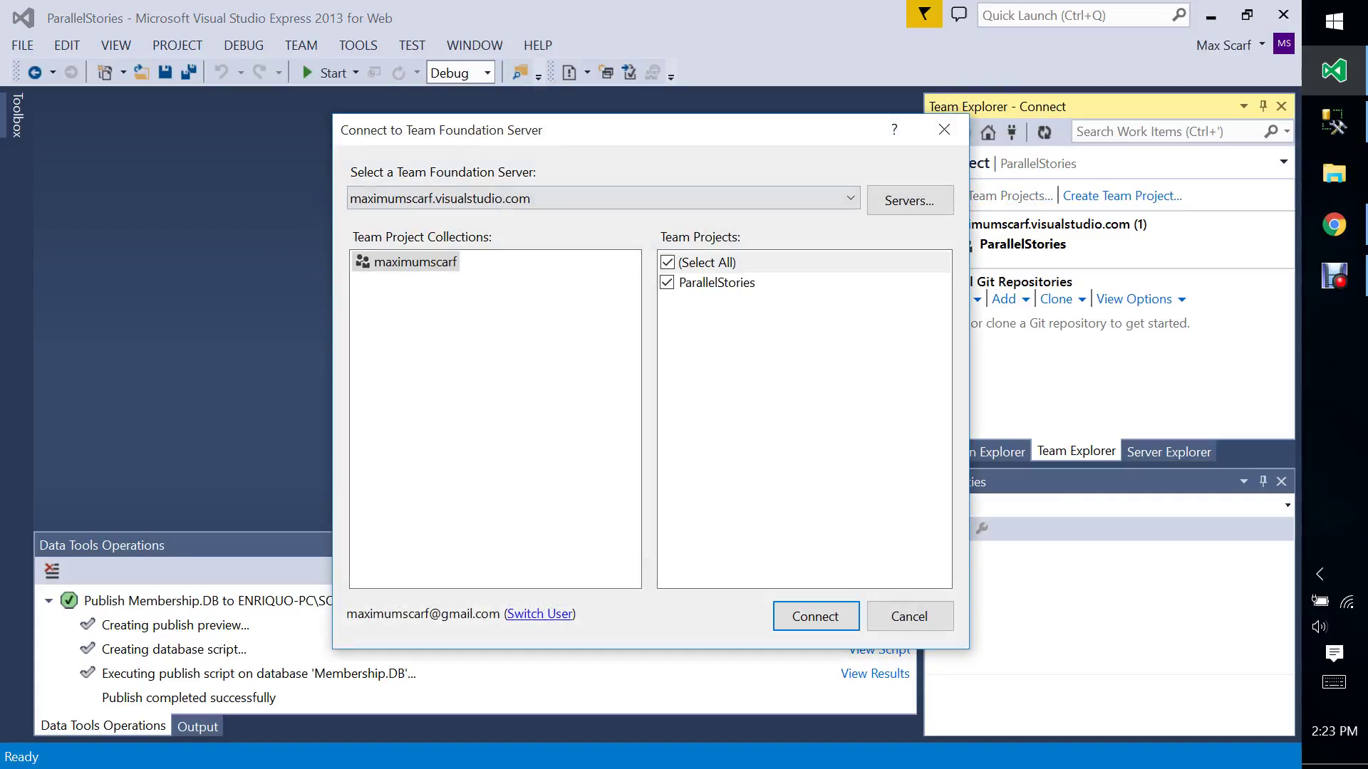
click(603, 199)
click(667, 263)
click(667, 283)
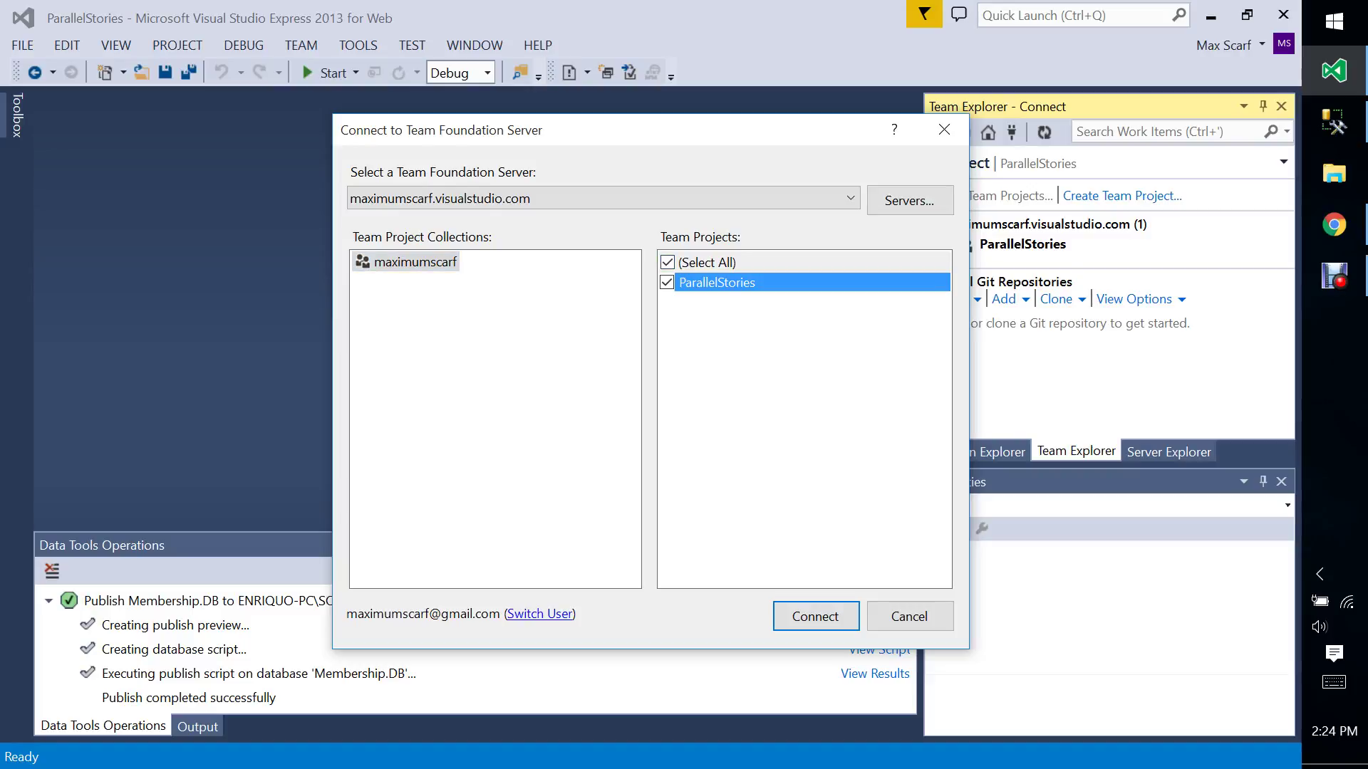
key(Return)
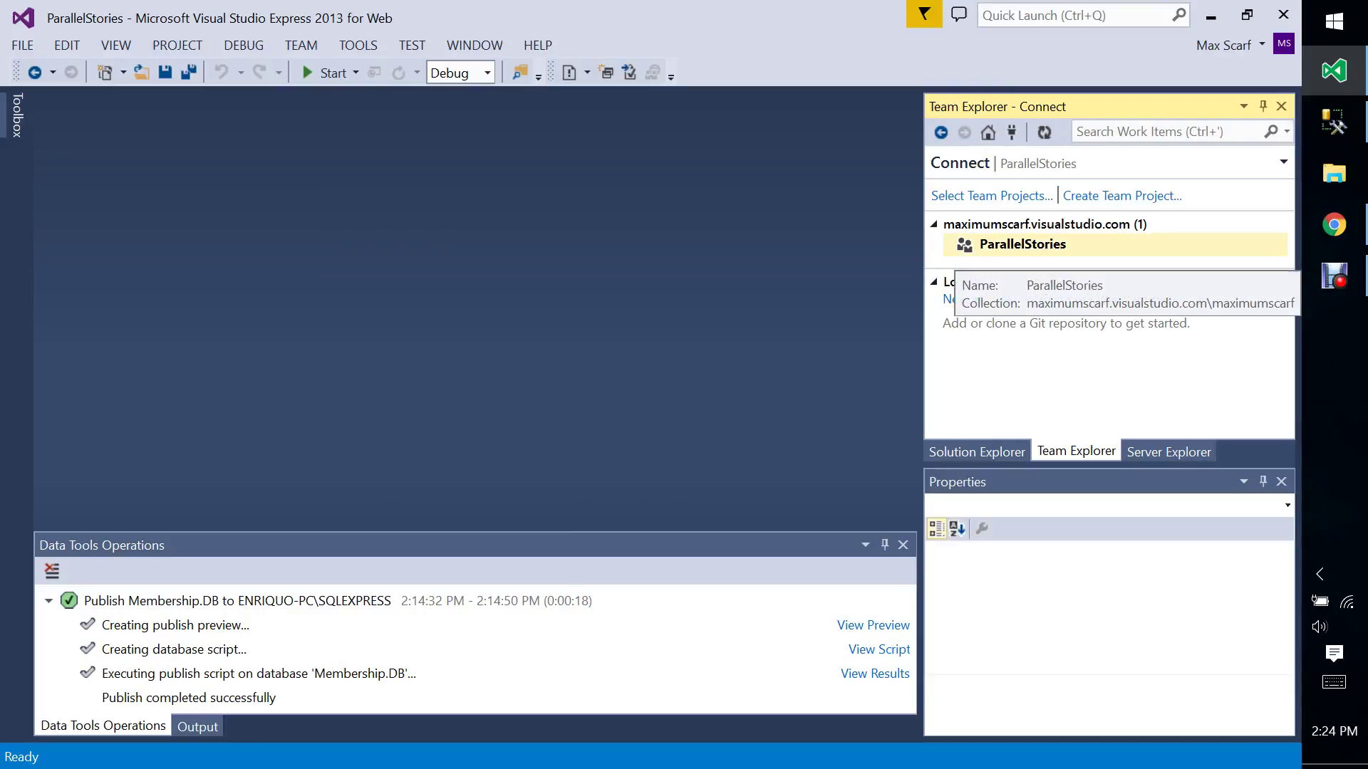
double_click(1022, 245)
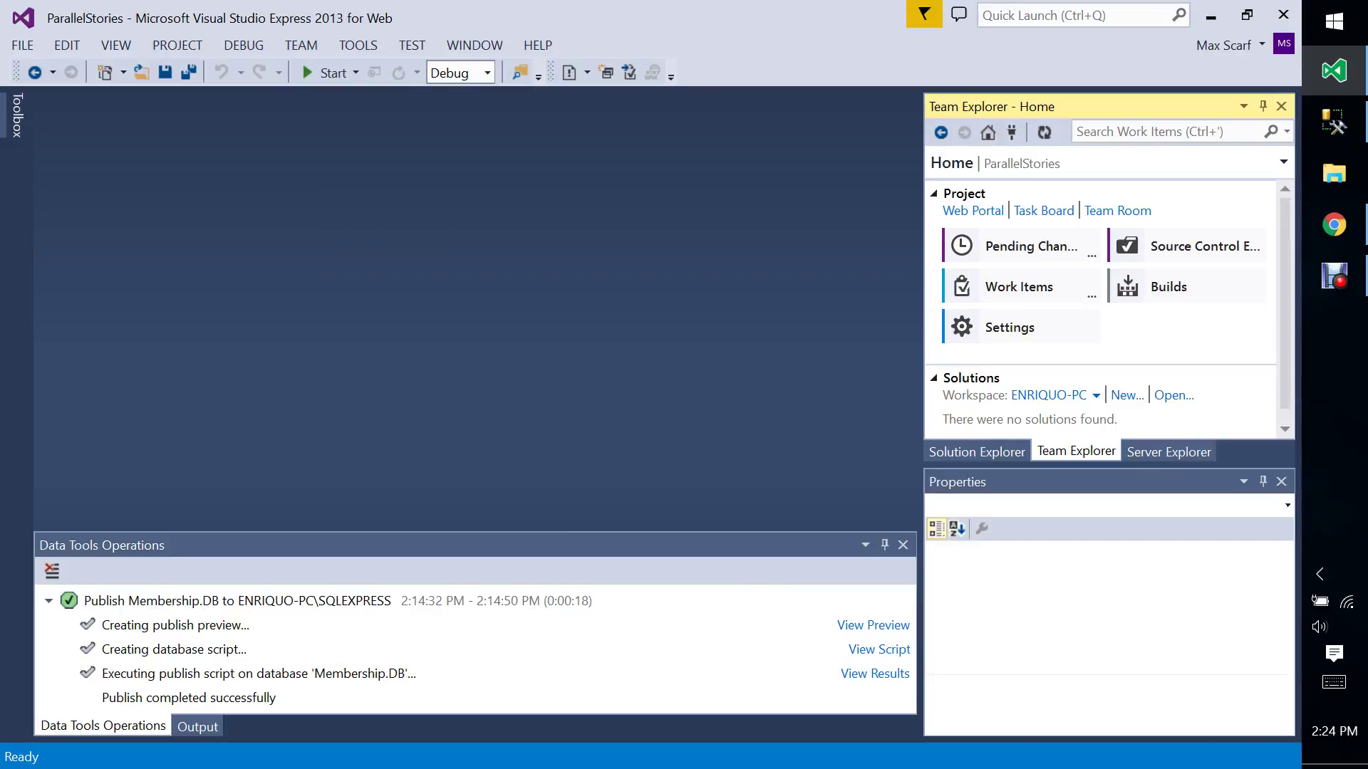
Close the Properties window and check the ParallelStories project's pending changes.
click(1281, 481)
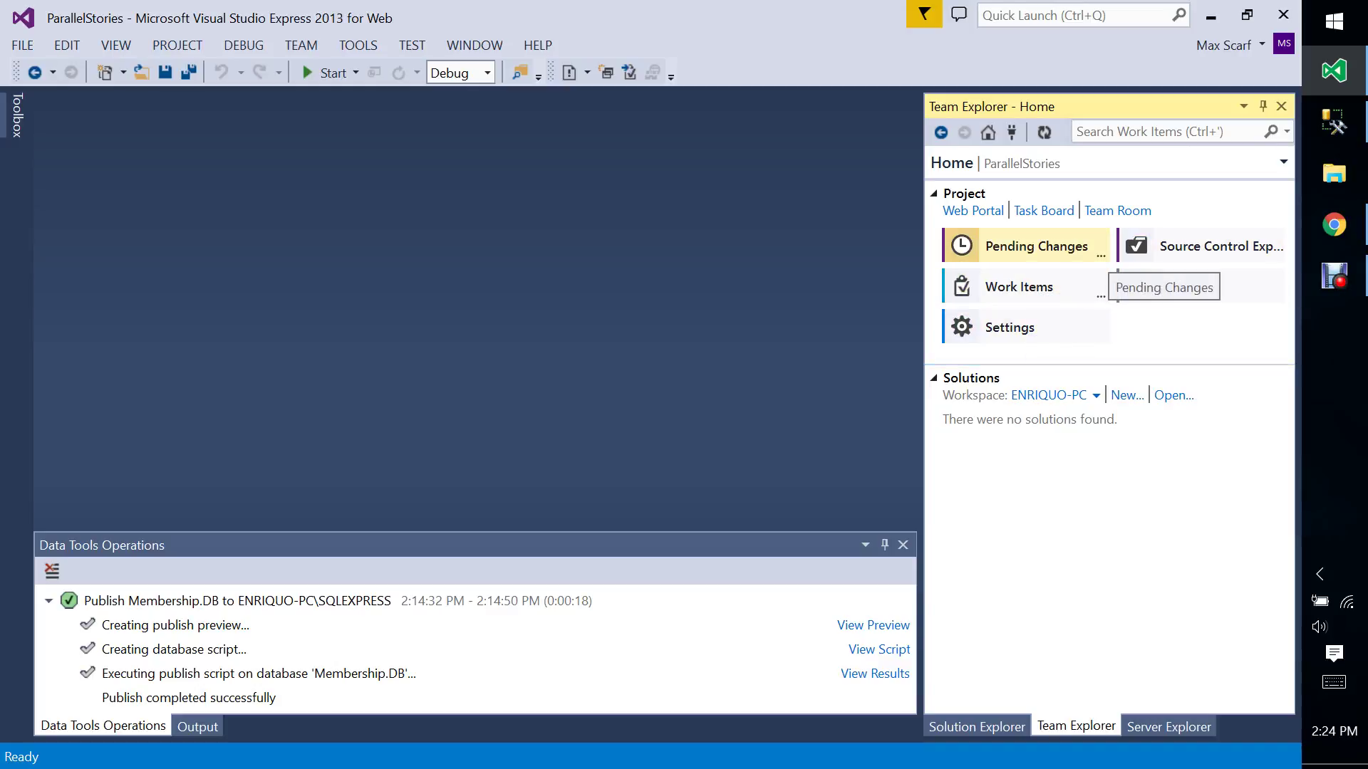
click(1029, 256)
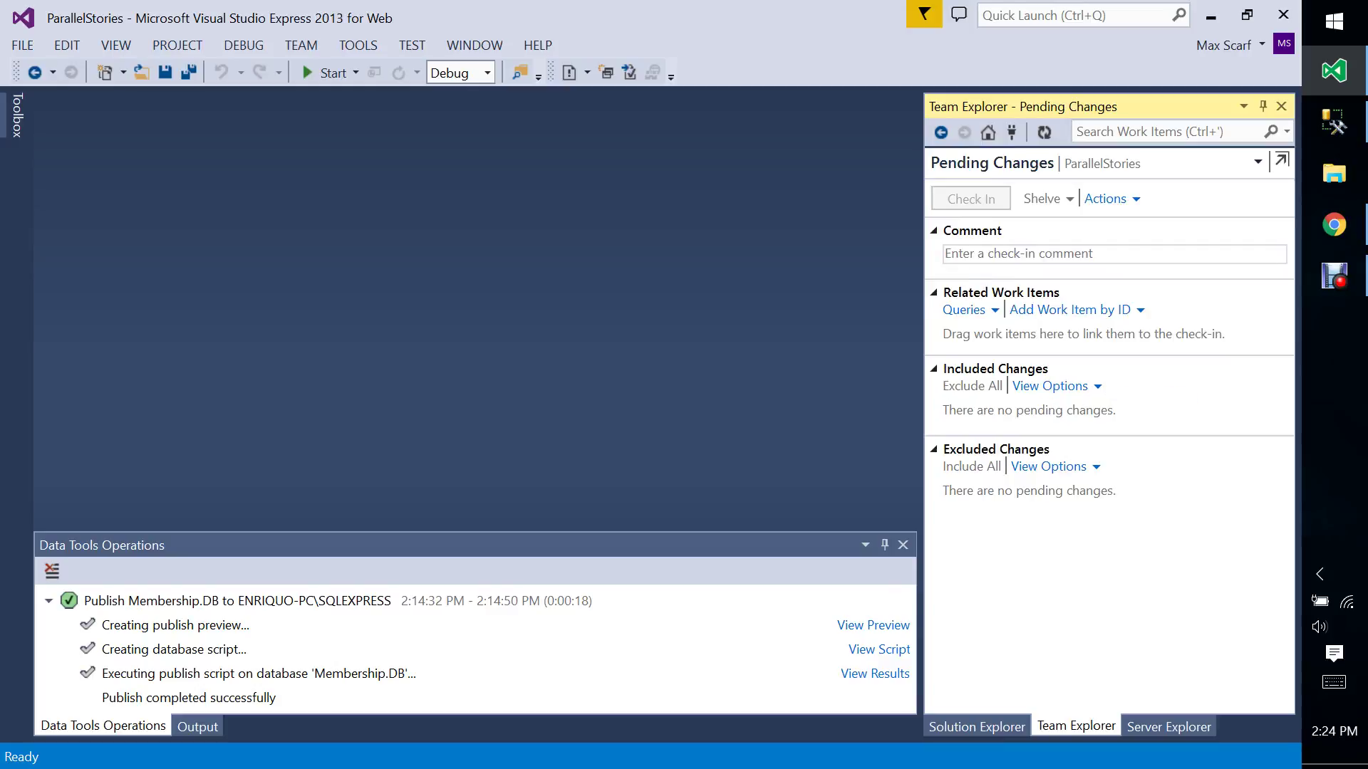
click(941, 131)
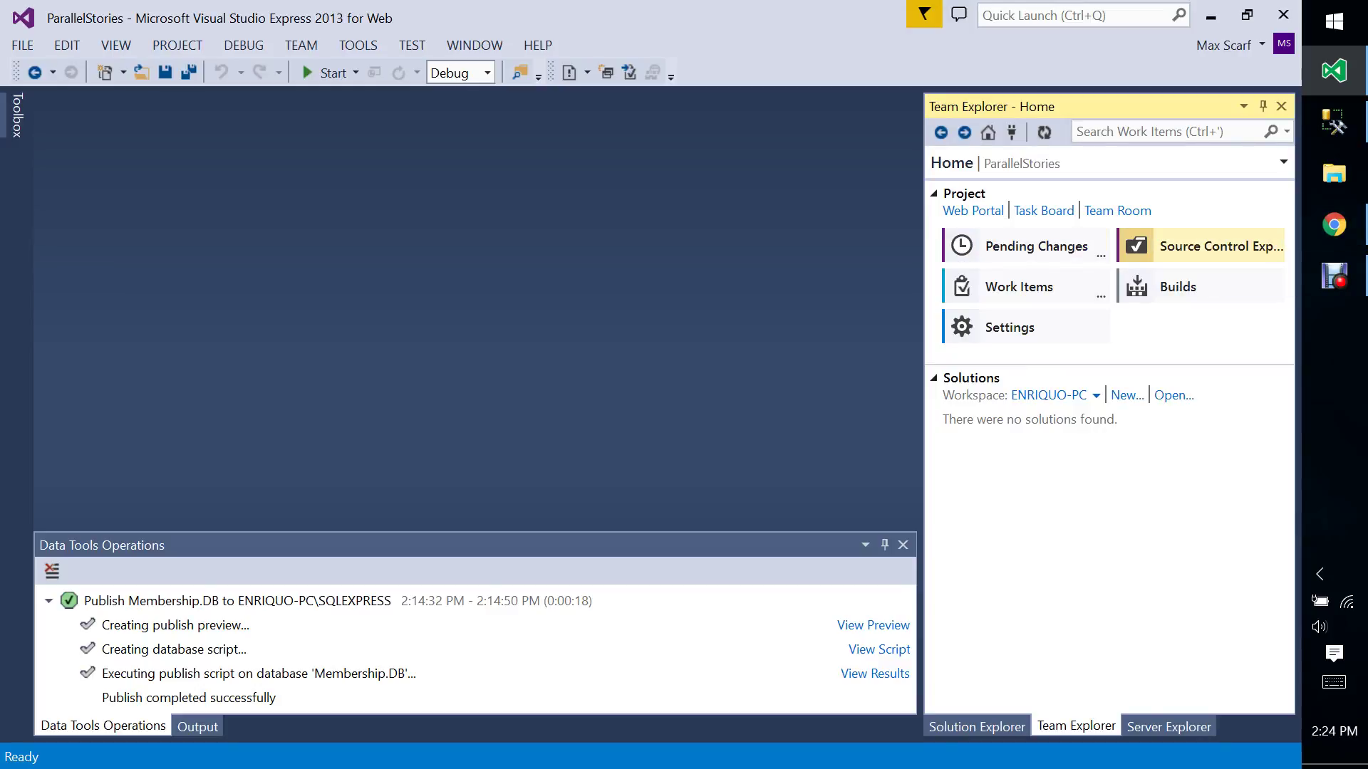
Open the Source Control Explorer and get the latest version of the ParallelStories project.
click(1168, 249)
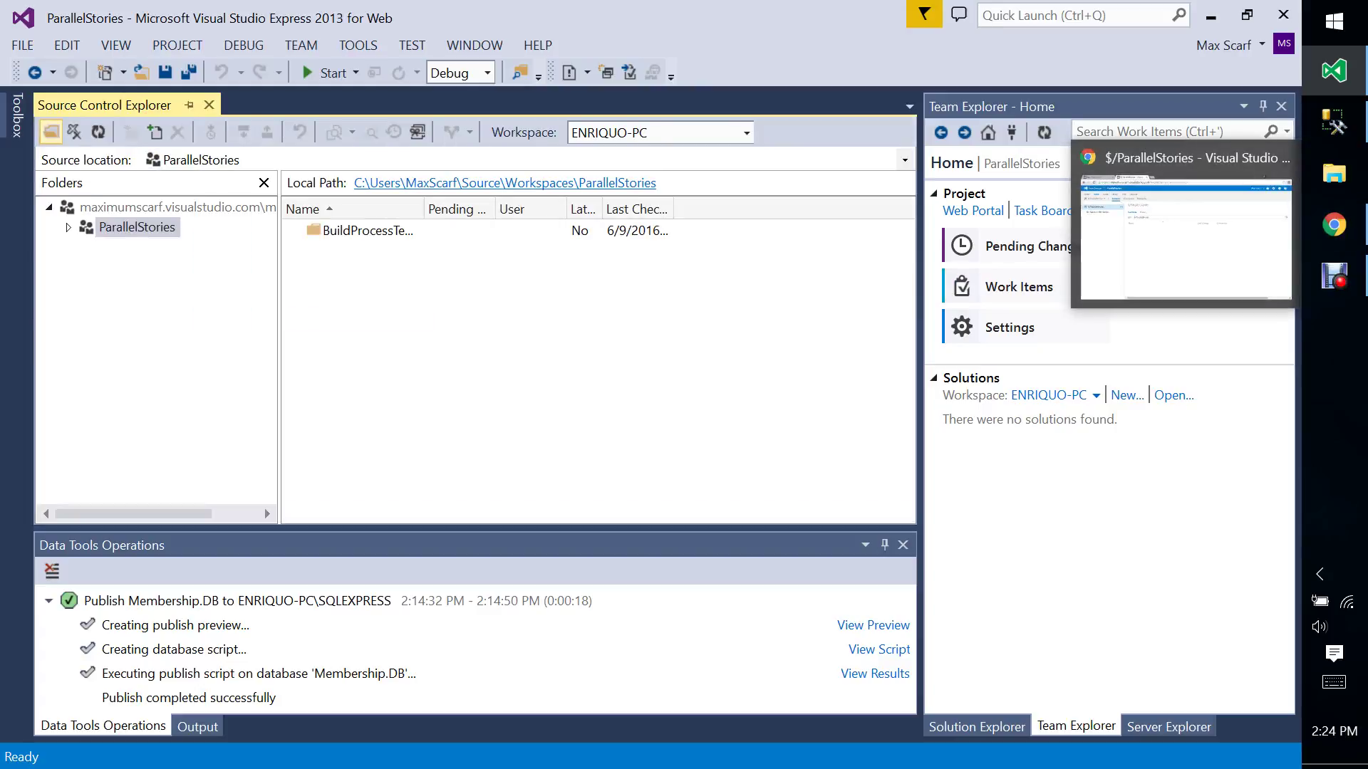
right_click(157, 228)
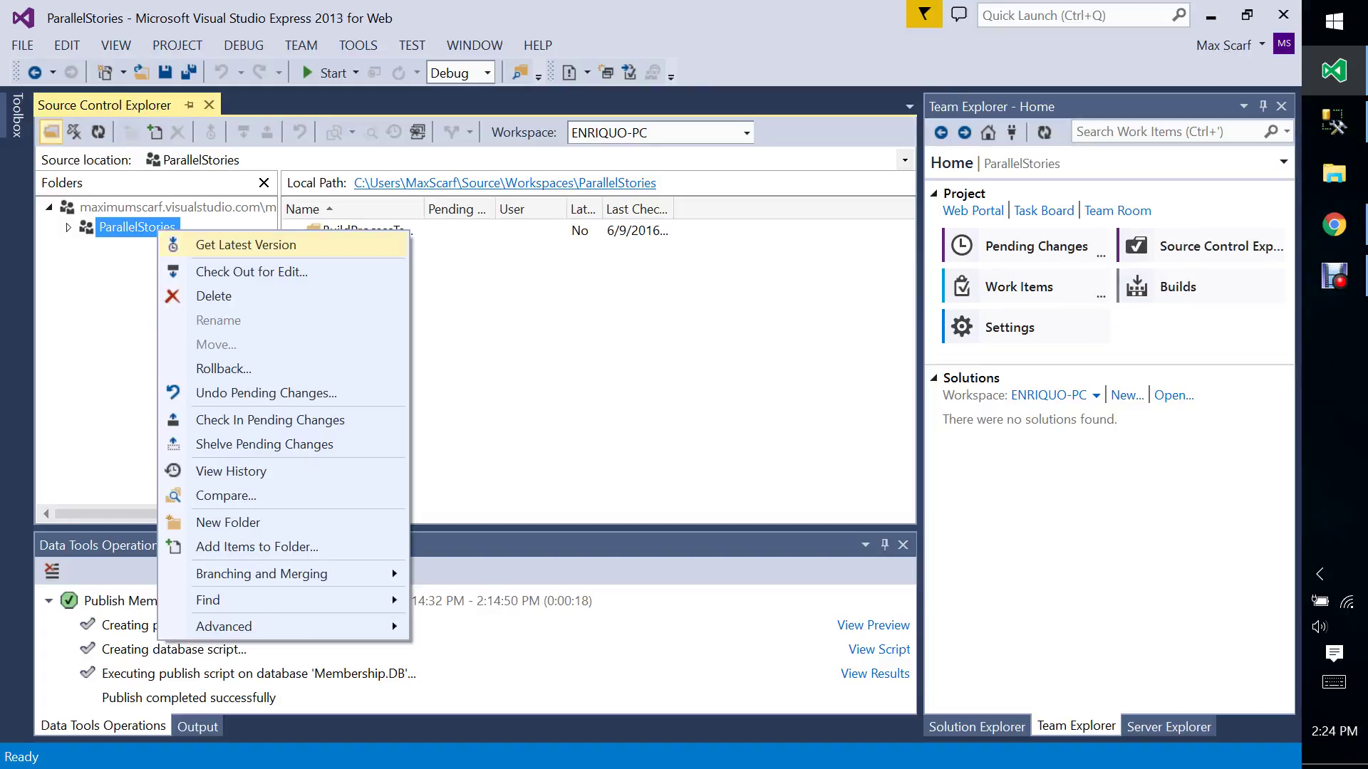
click(245, 245)
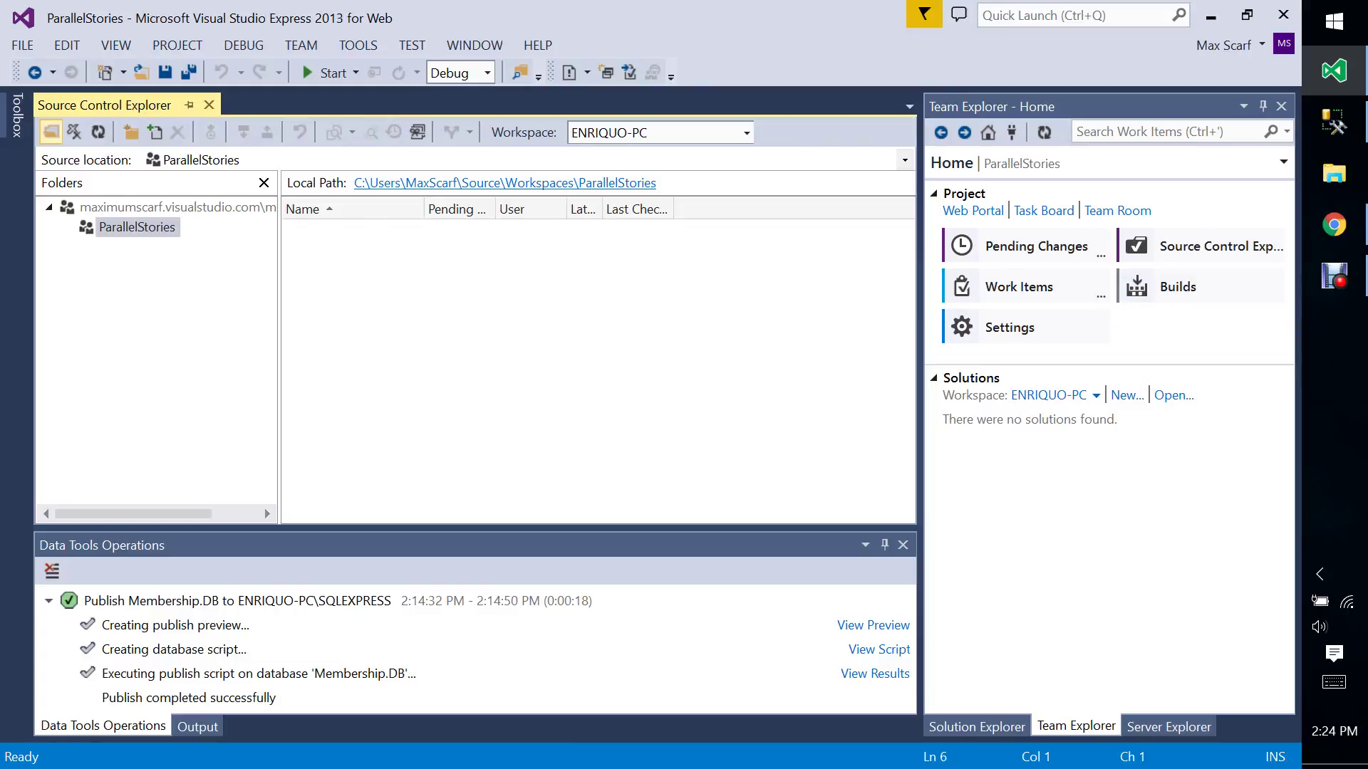
Check the ParallelStories contents in the browser's web portal and the pending changes in Visual Studio.
click(1334, 225)
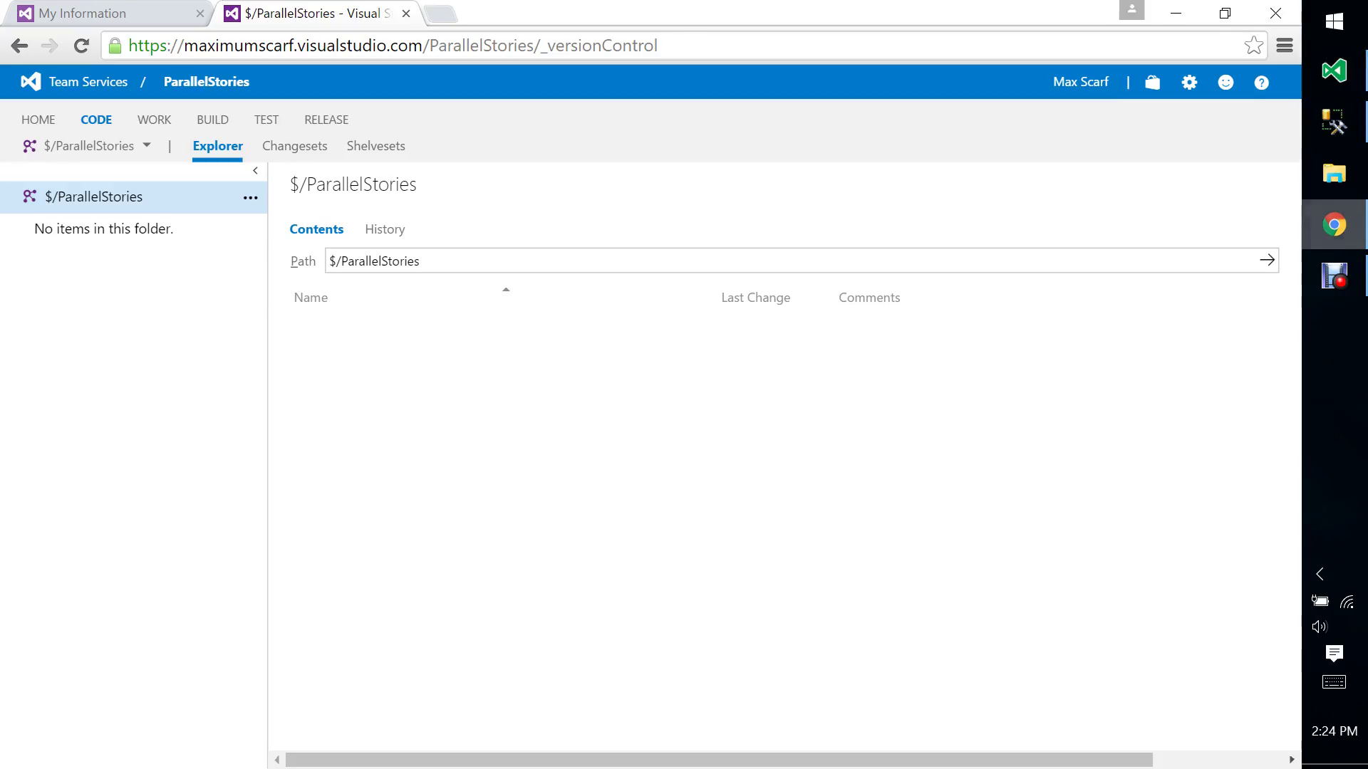
key(alt+Tab)
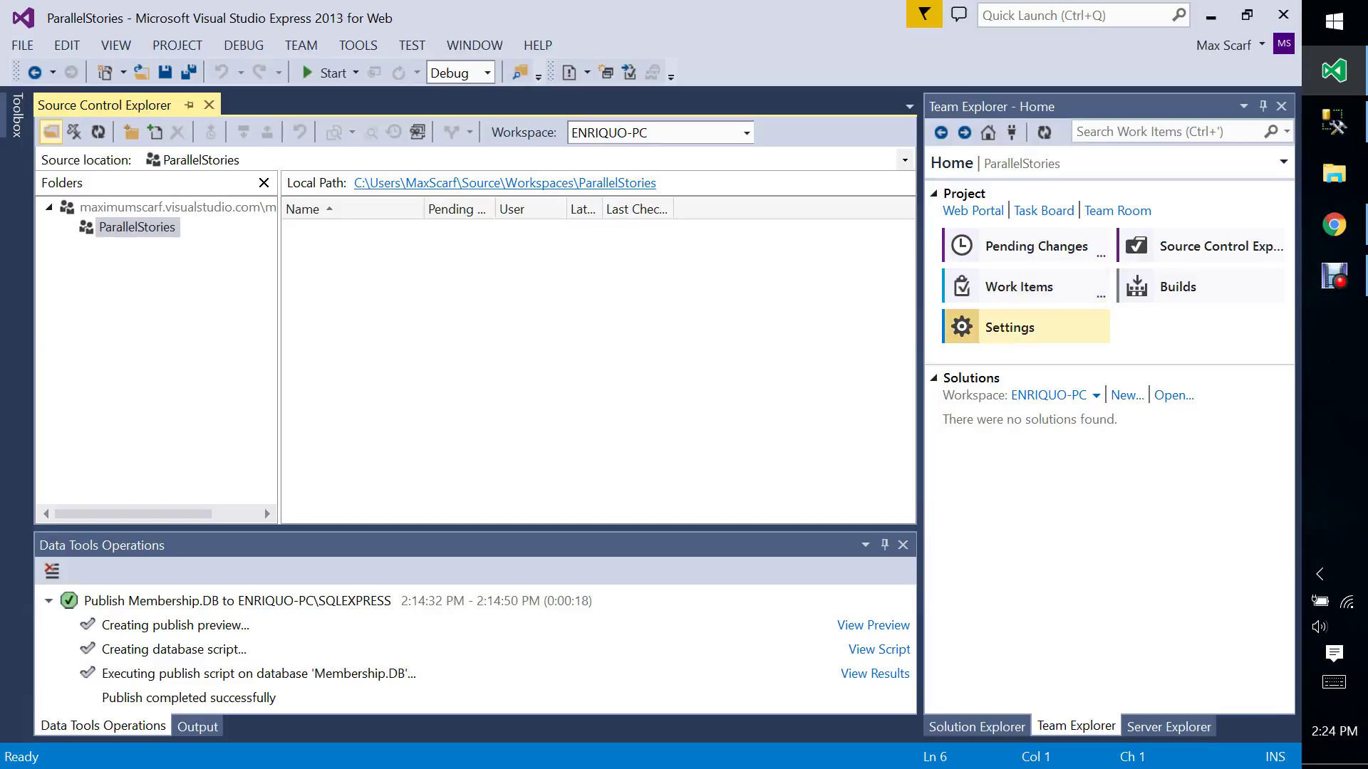
click(1036, 246)
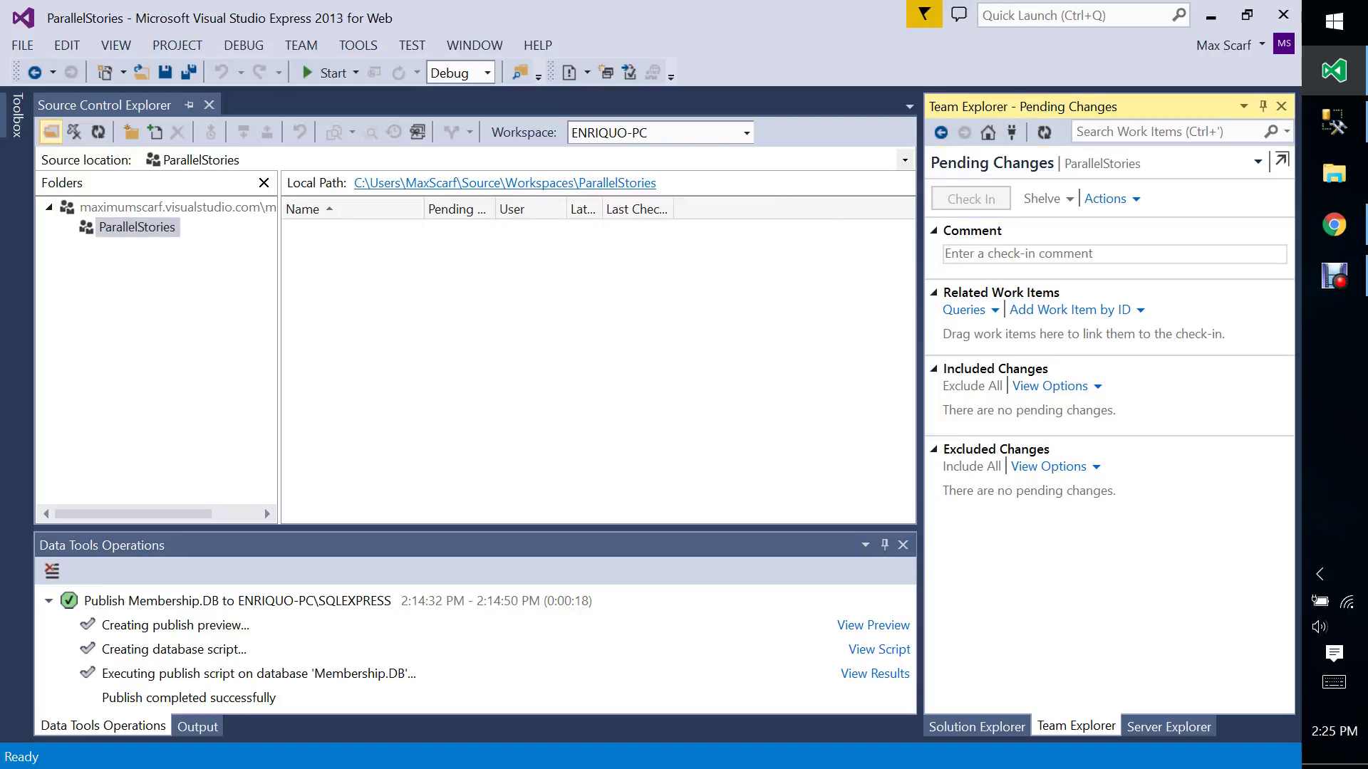
click(1334, 225)
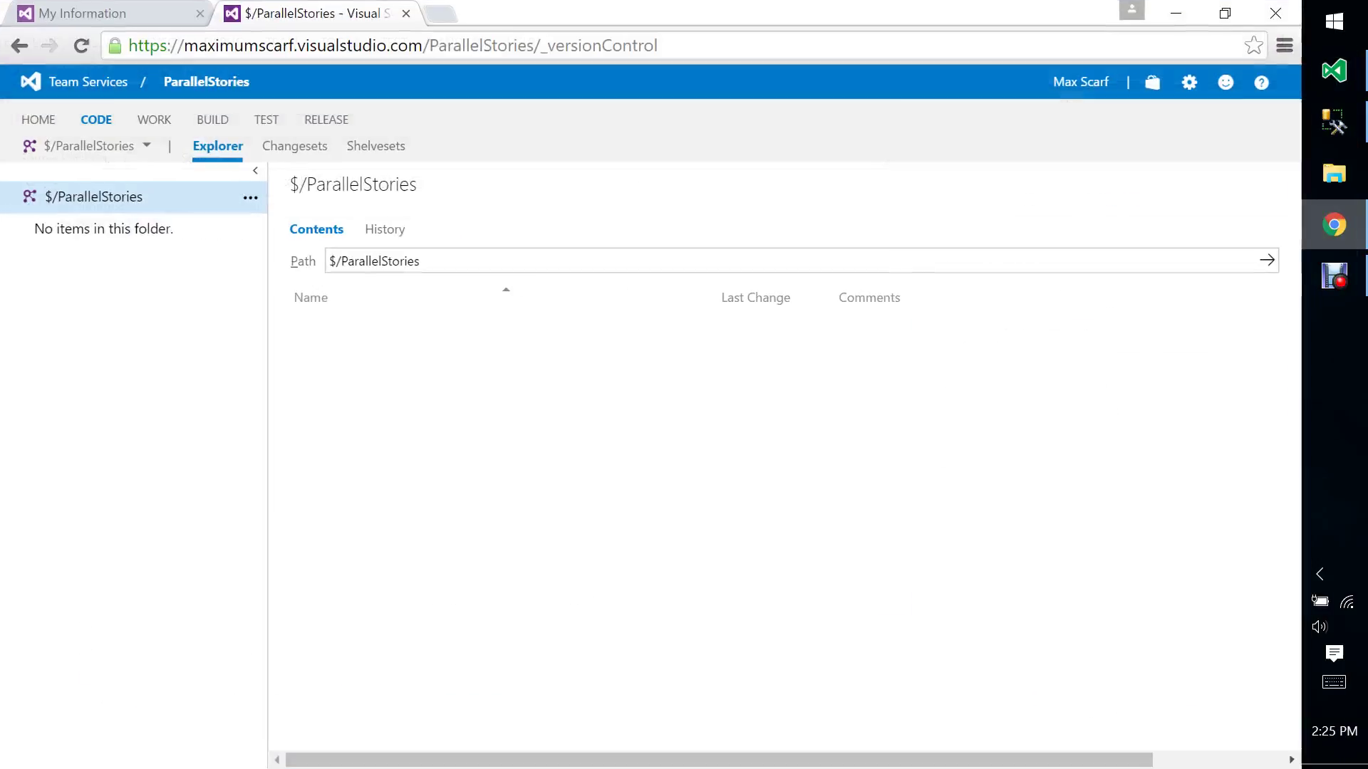
click(1334, 225)
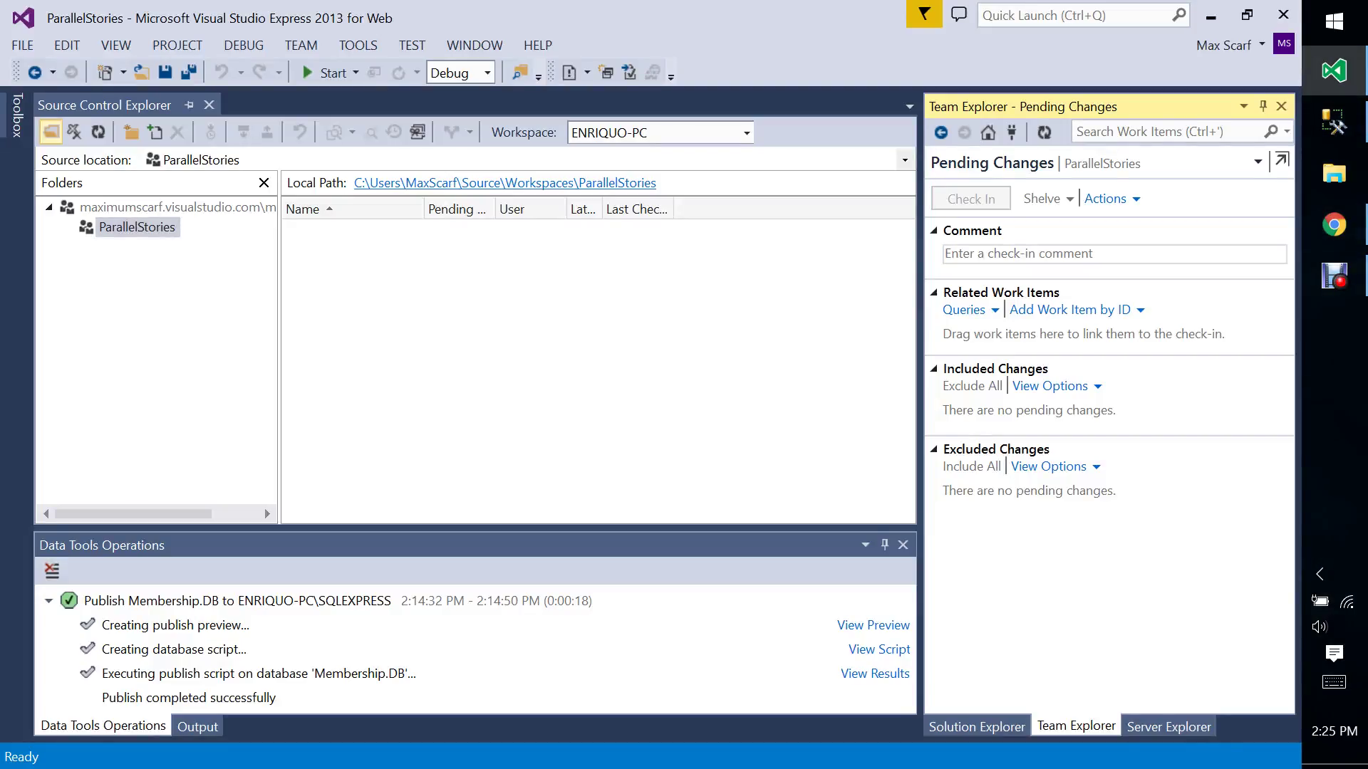
Create a new source control folder named Membership inside ParallelStories.
right_click(118, 226)
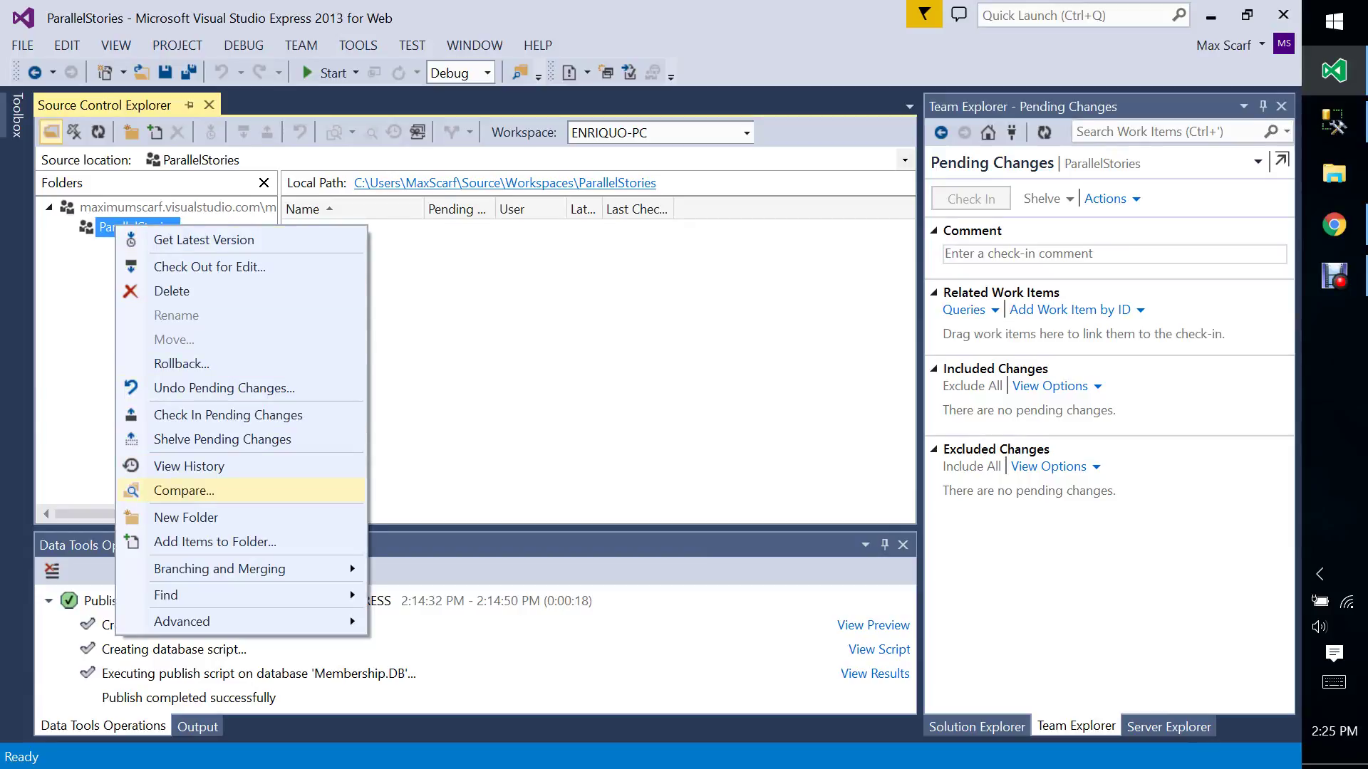
mouse_move(219, 568)
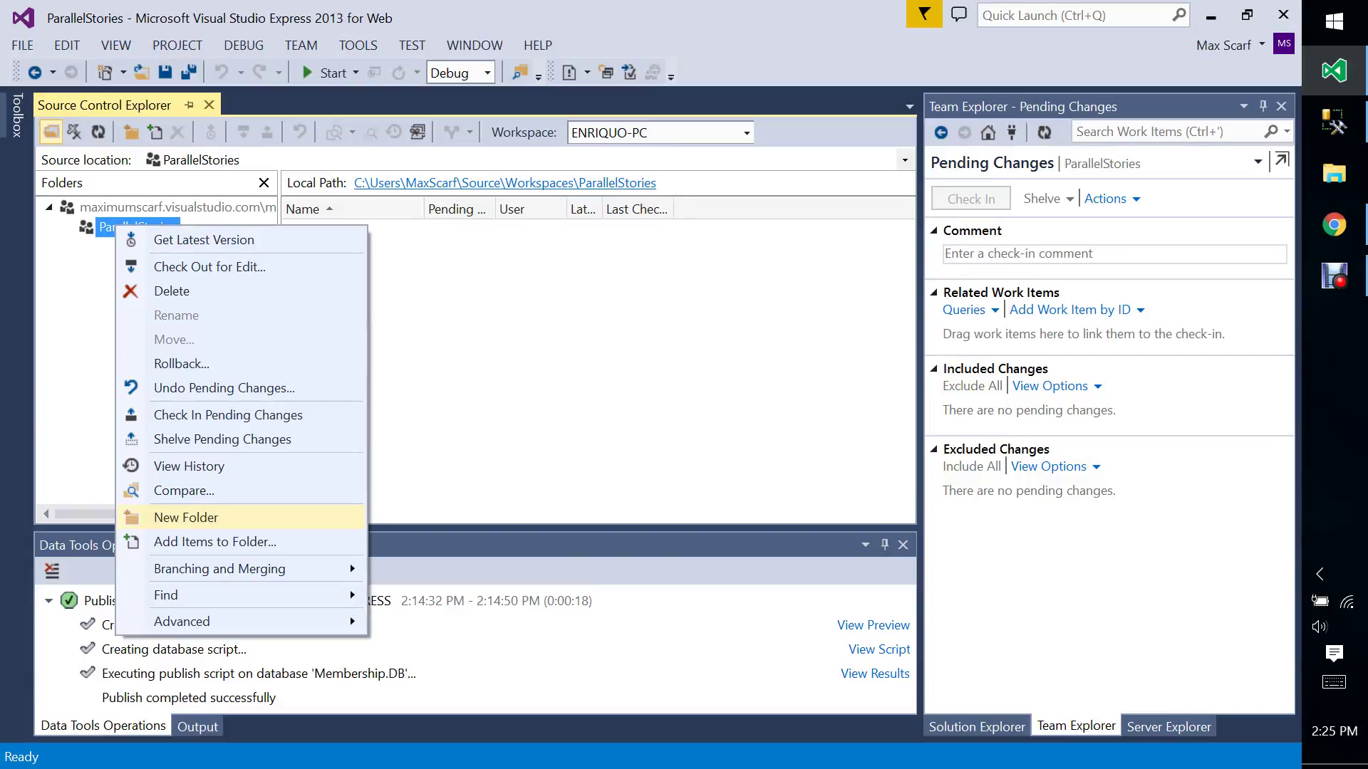
click(186, 517)
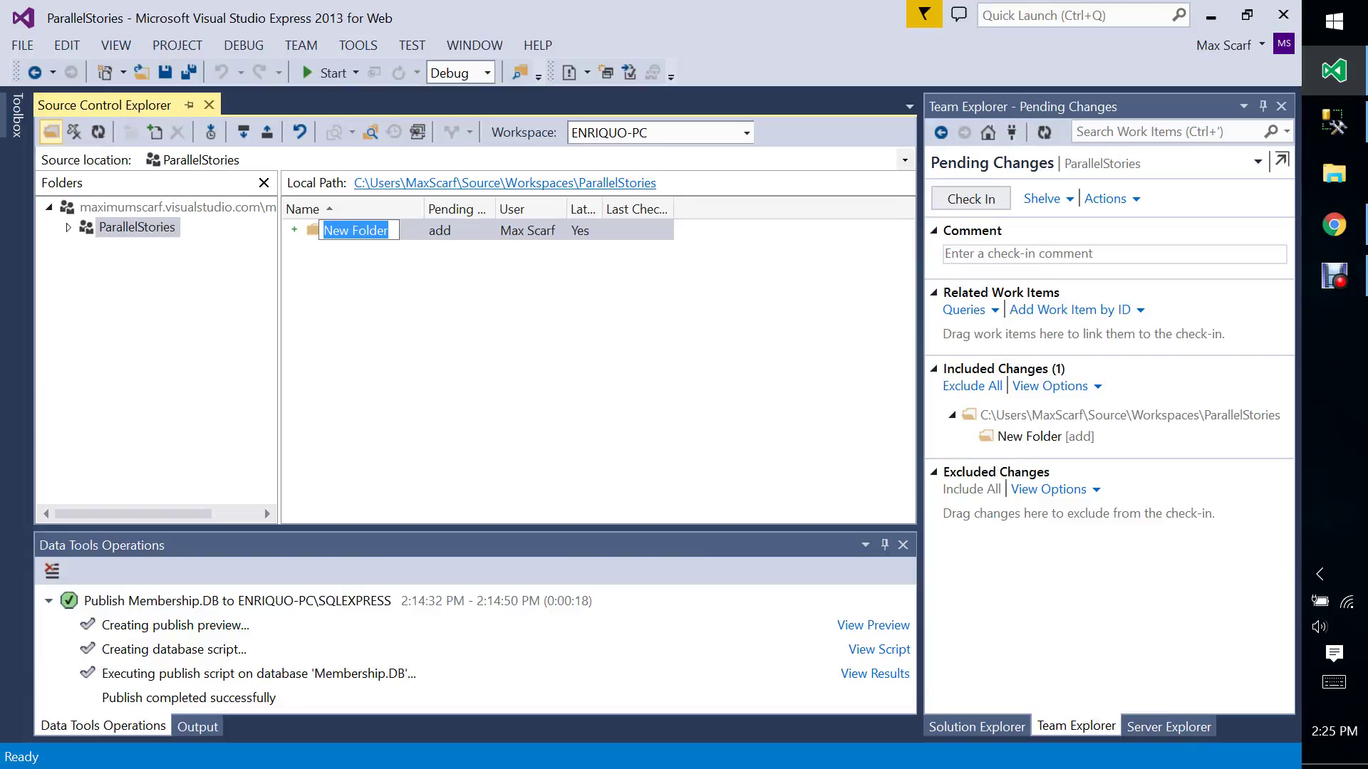
text(Mem)
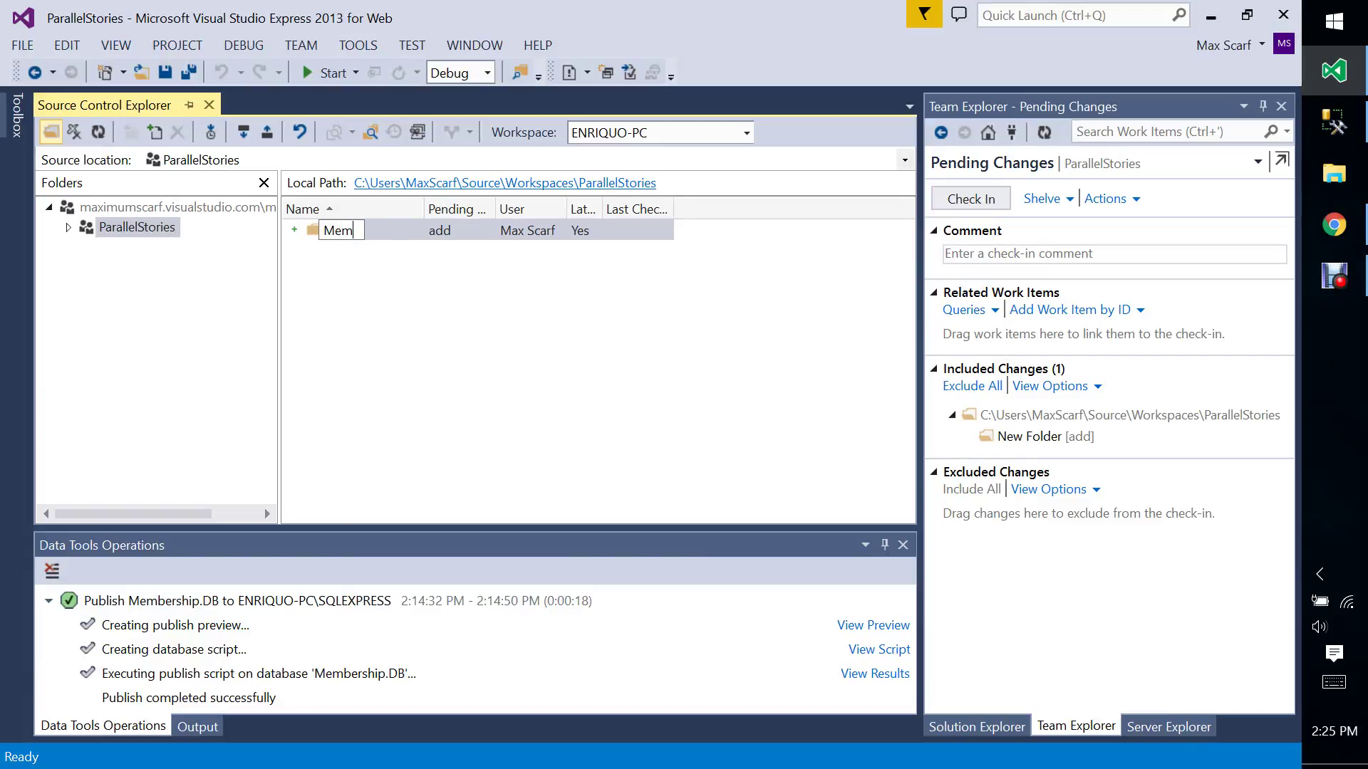
text(bership)
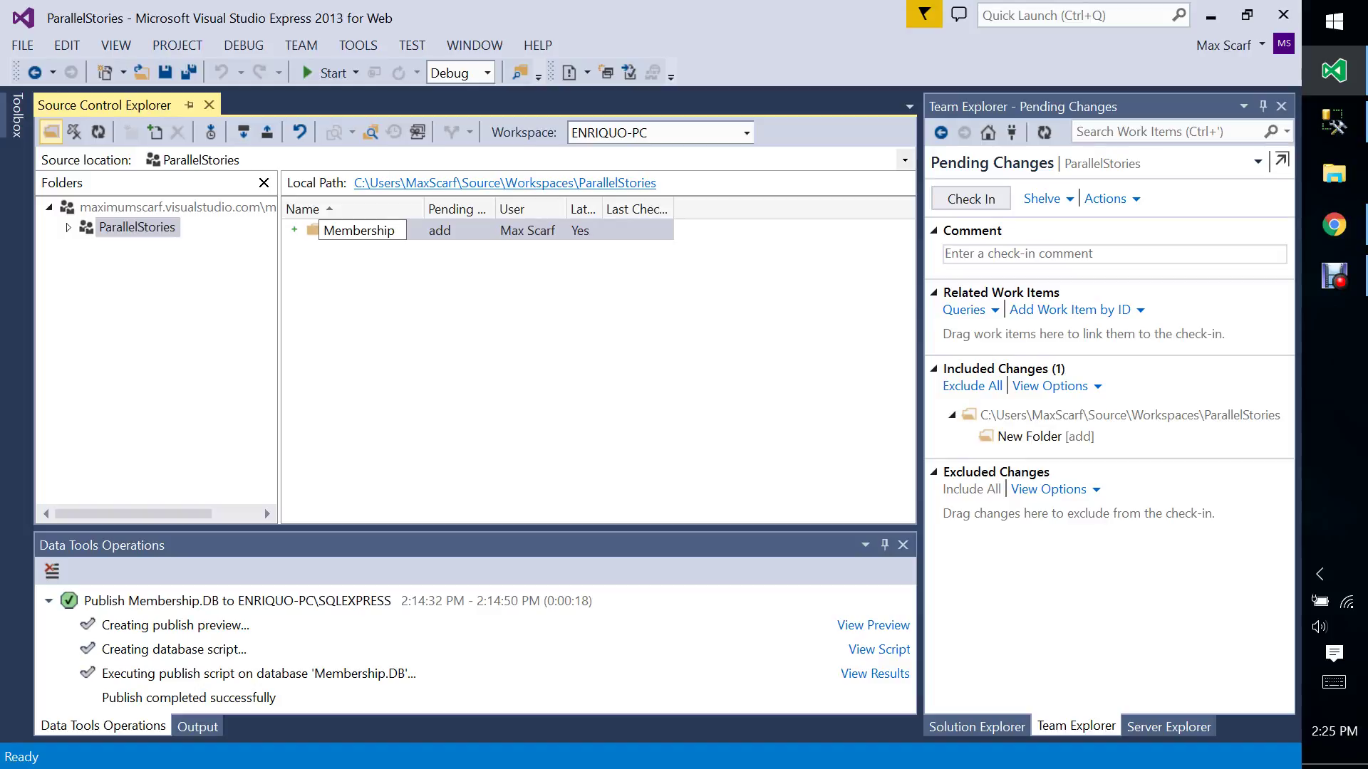
click(1335, 71)
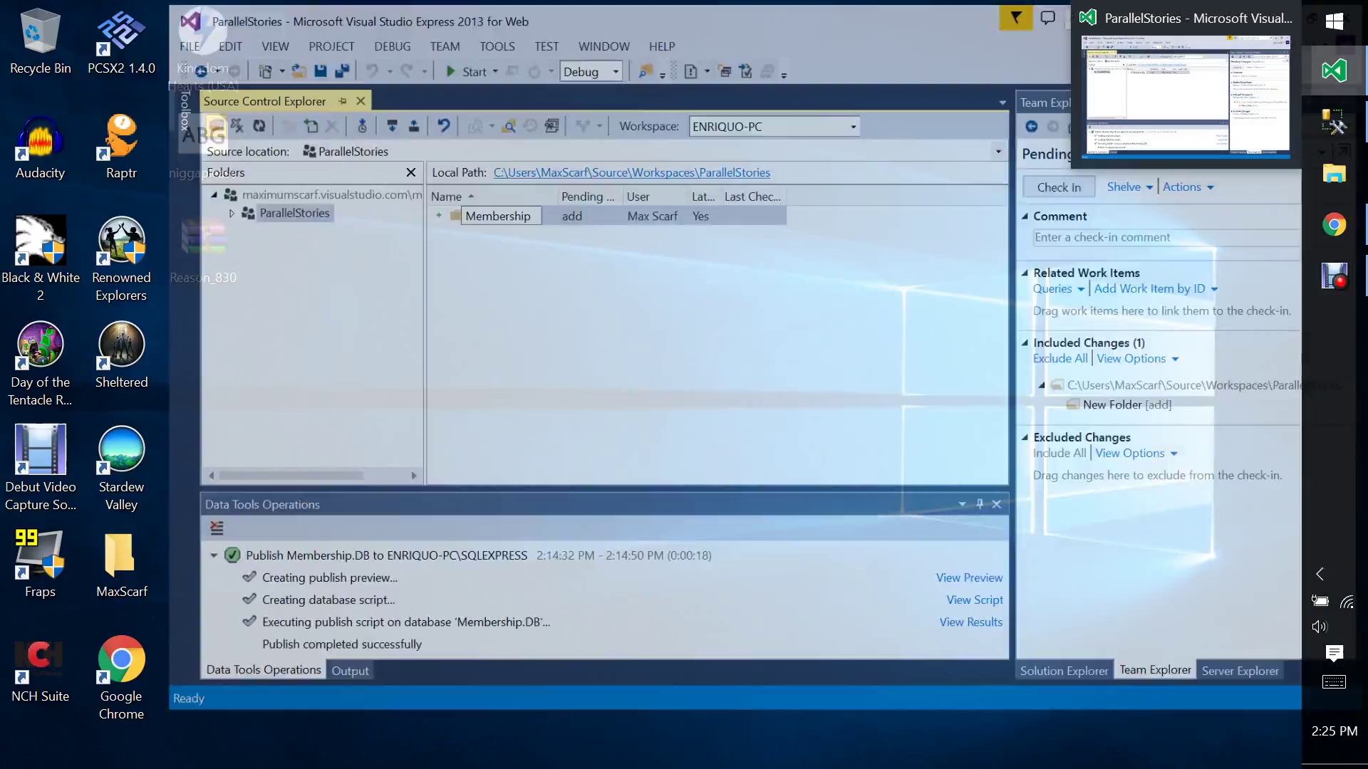
click(1334, 70)
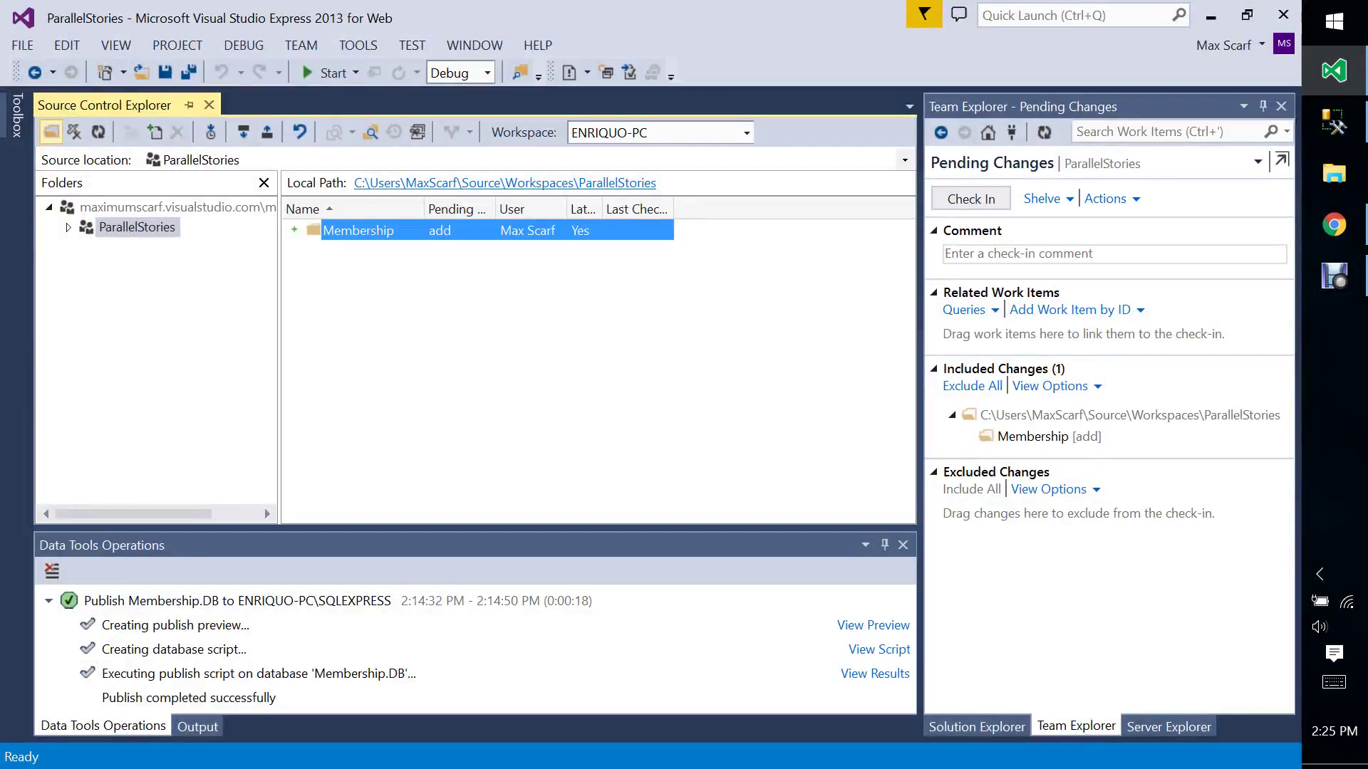
Delete the Membership folder from ParallelStories in source control.
right_click(336, 222)
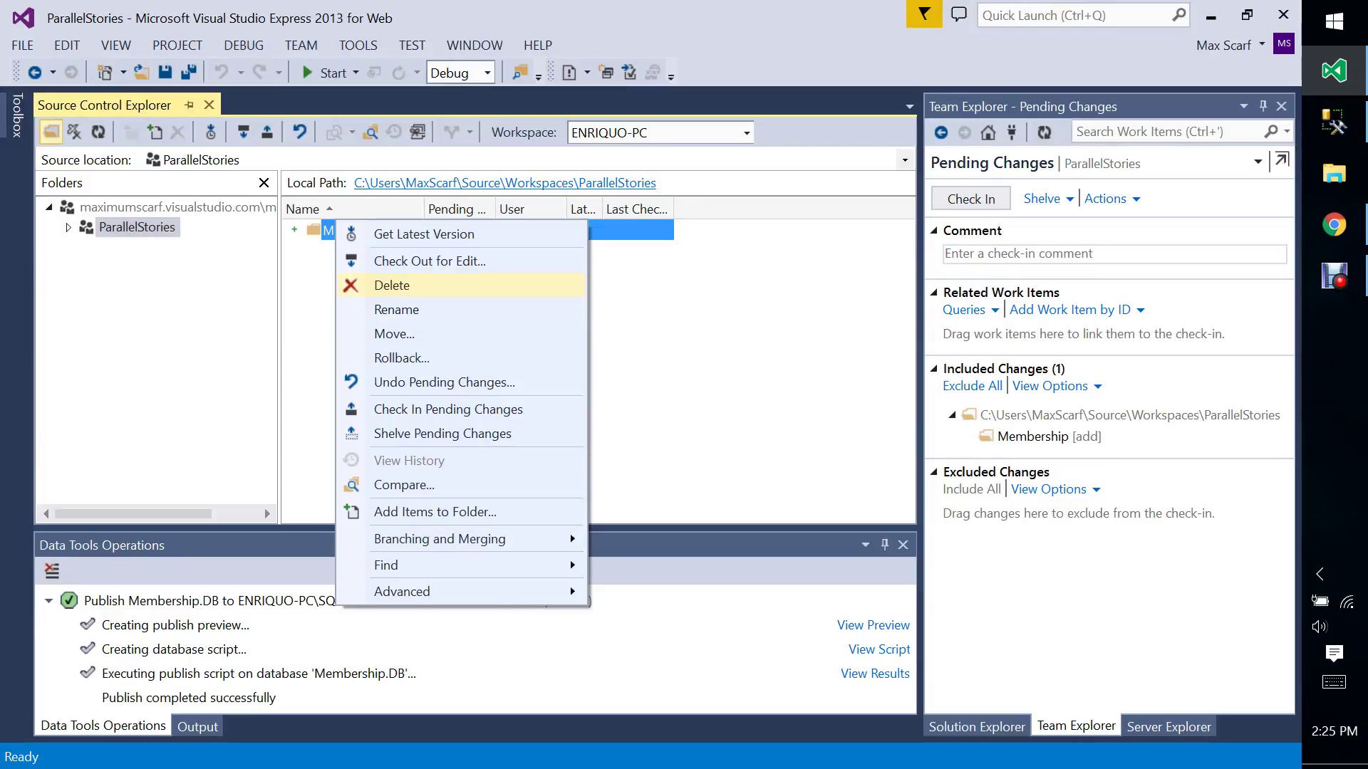
click(391, 285)
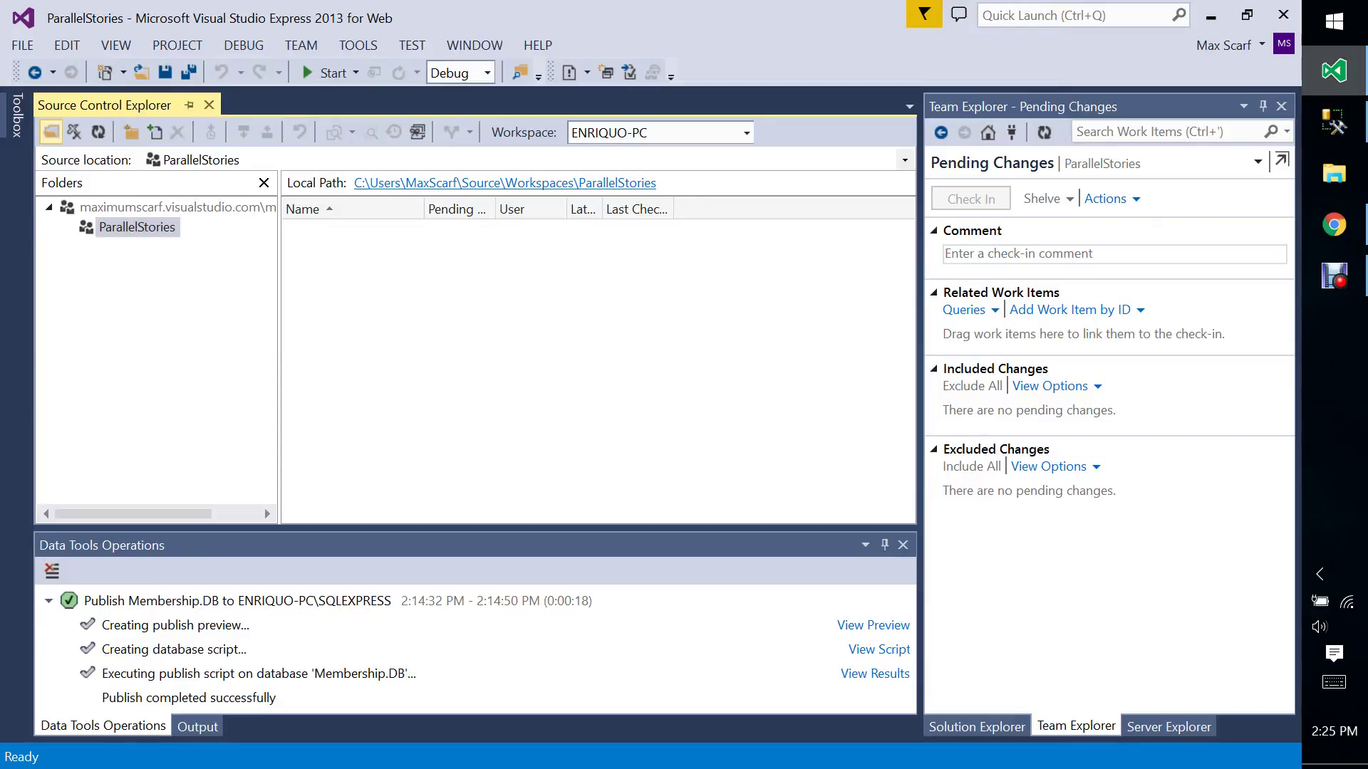
Look through Documents\Visual Studio 2013\Projects in File Explorer for the project files and check the workspace's local path in the Source Control Explorer.
click(1335, 173)
click(1334, 173)
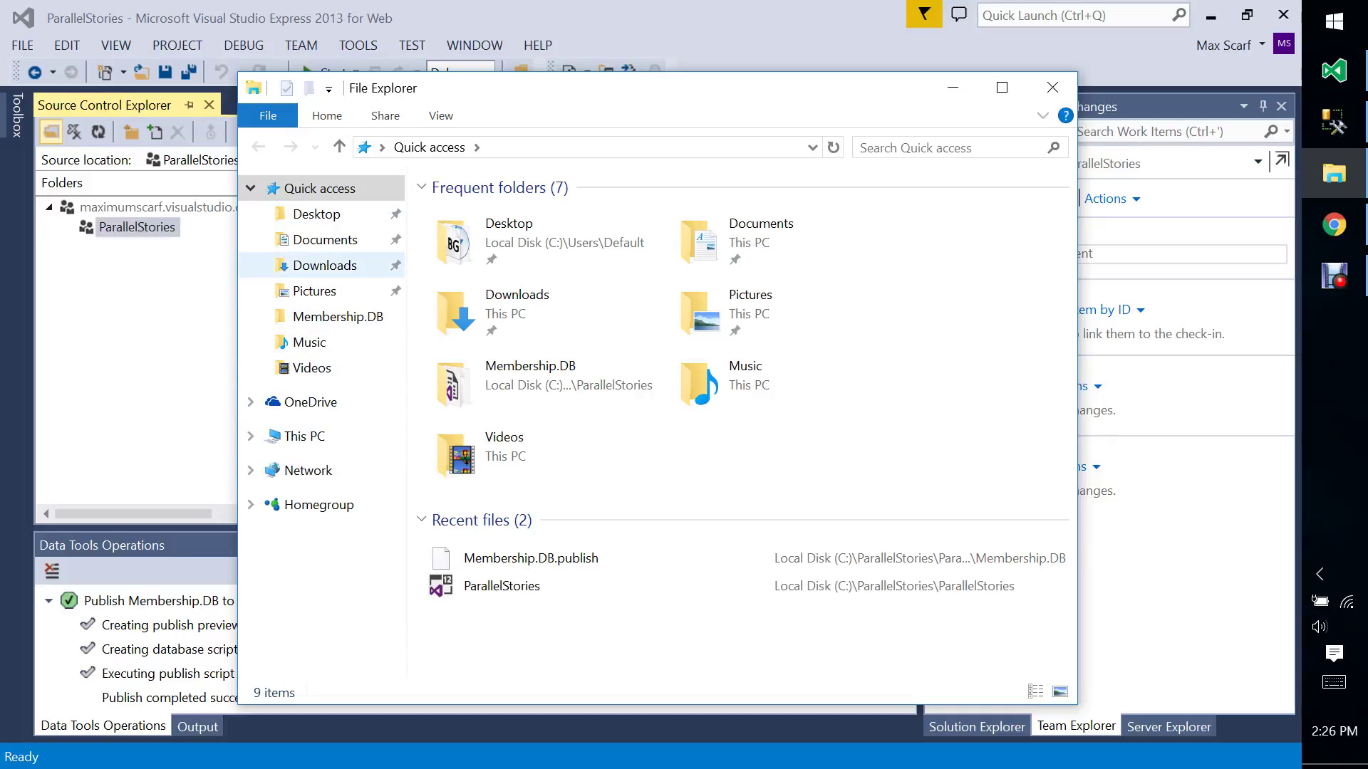
click(325, 239)
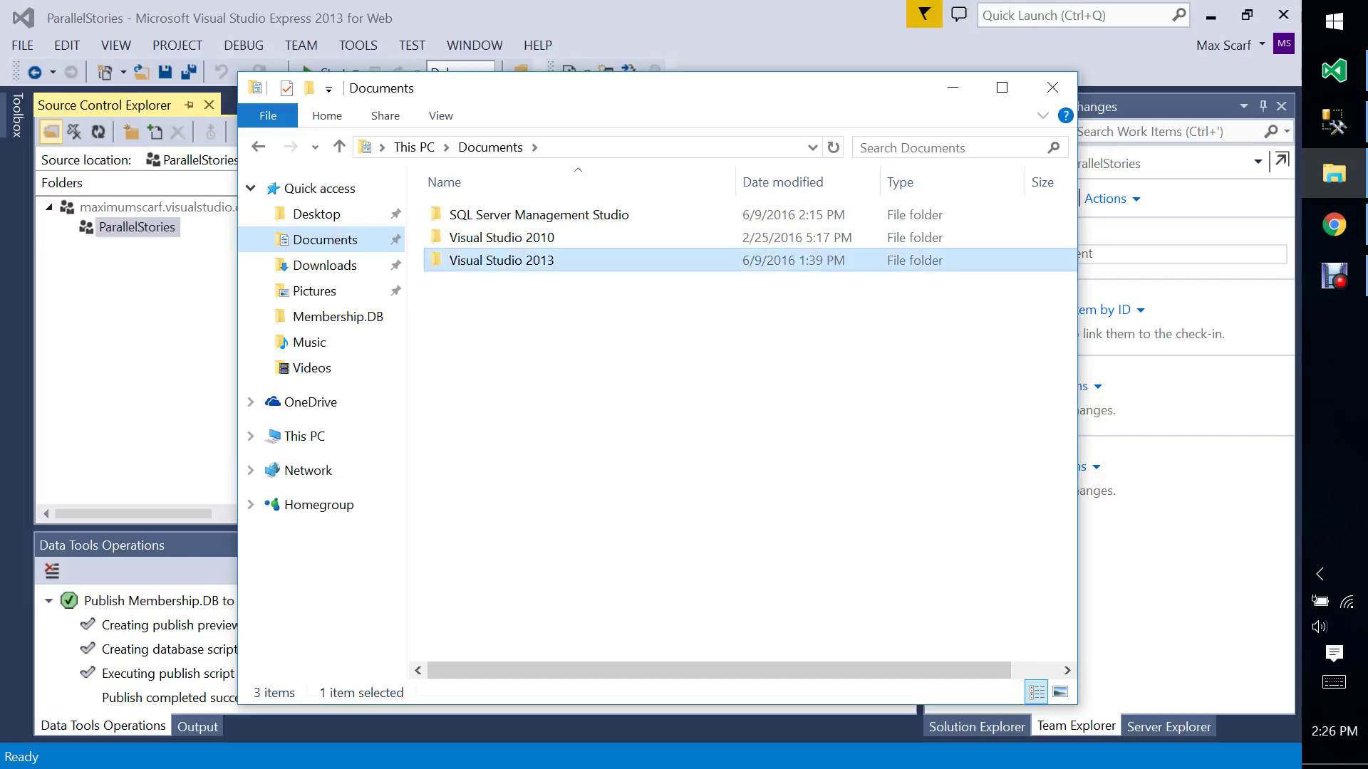
double_click(501, 260)
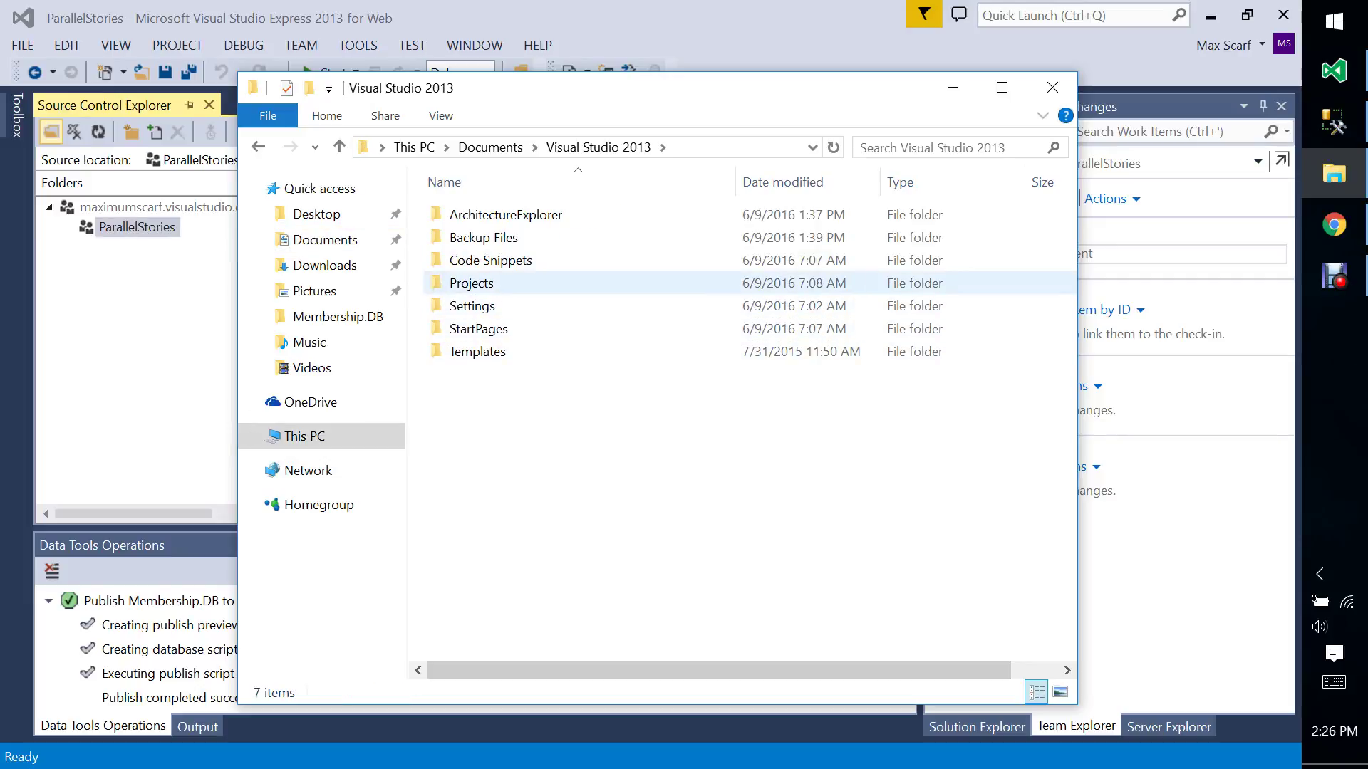
double_click(471, 282)
click(258, 146)
click(204, 182)
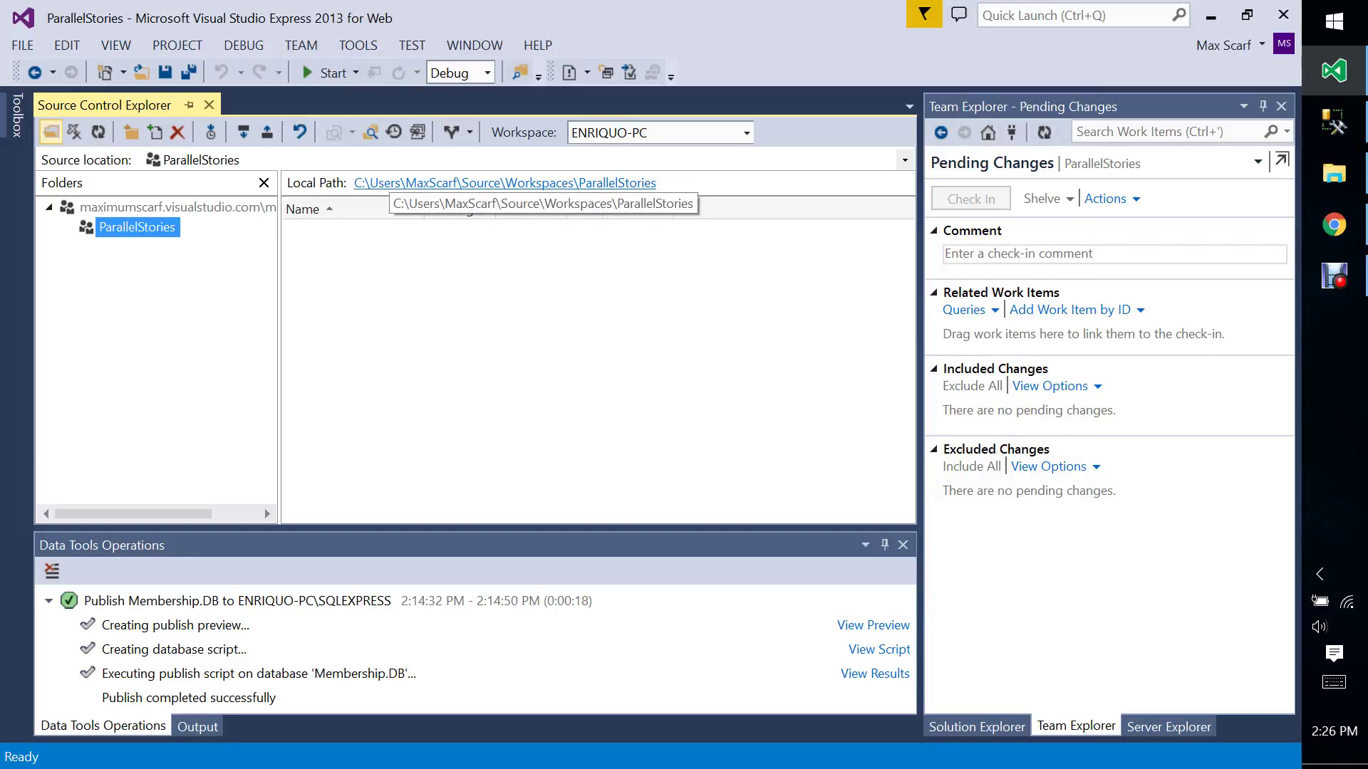
In File Explorer, open the local workspace folder Source\Workspaces\ParallelStories inside the user's profile folder on drive C.
click(1335, 173)
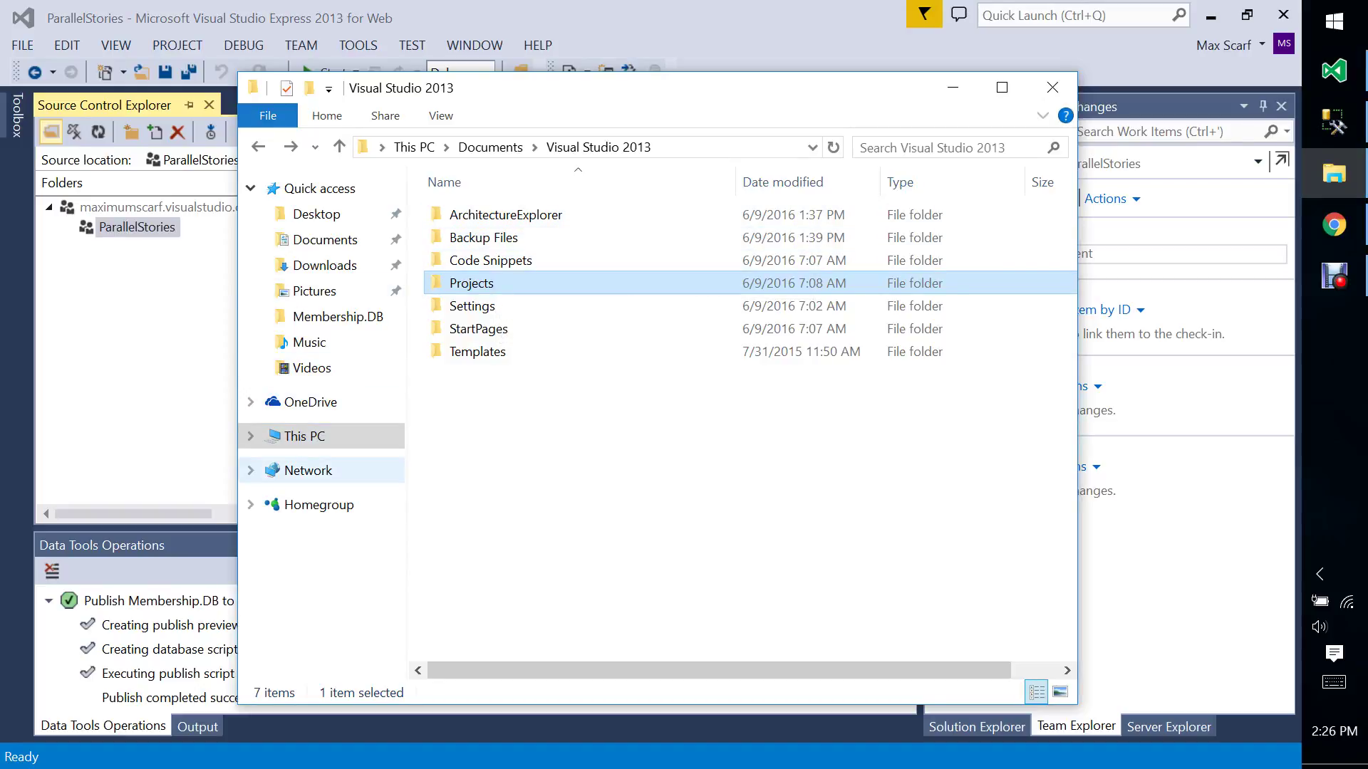
click(304, 436)
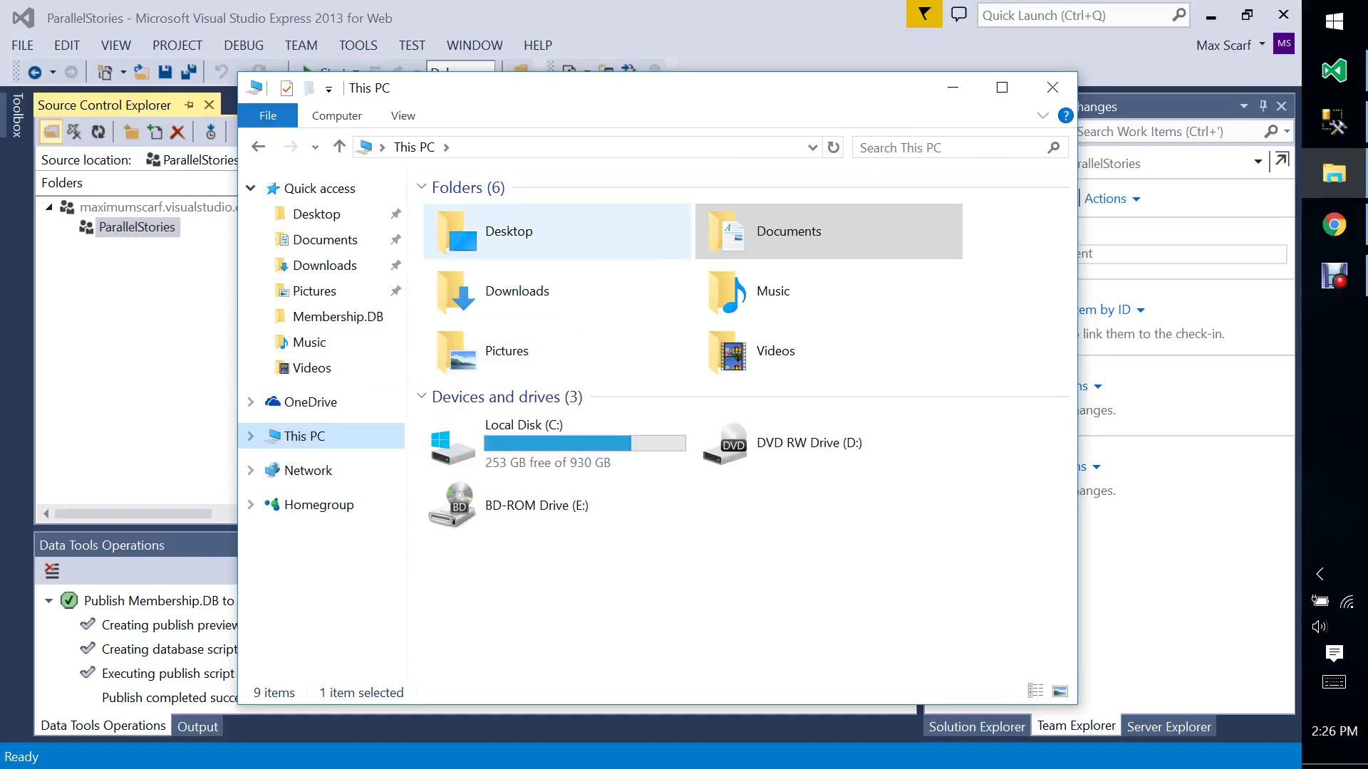
double_click(498, 441)
scroll(498, 428, down, 6)
scroll(499, 428, up, 2)
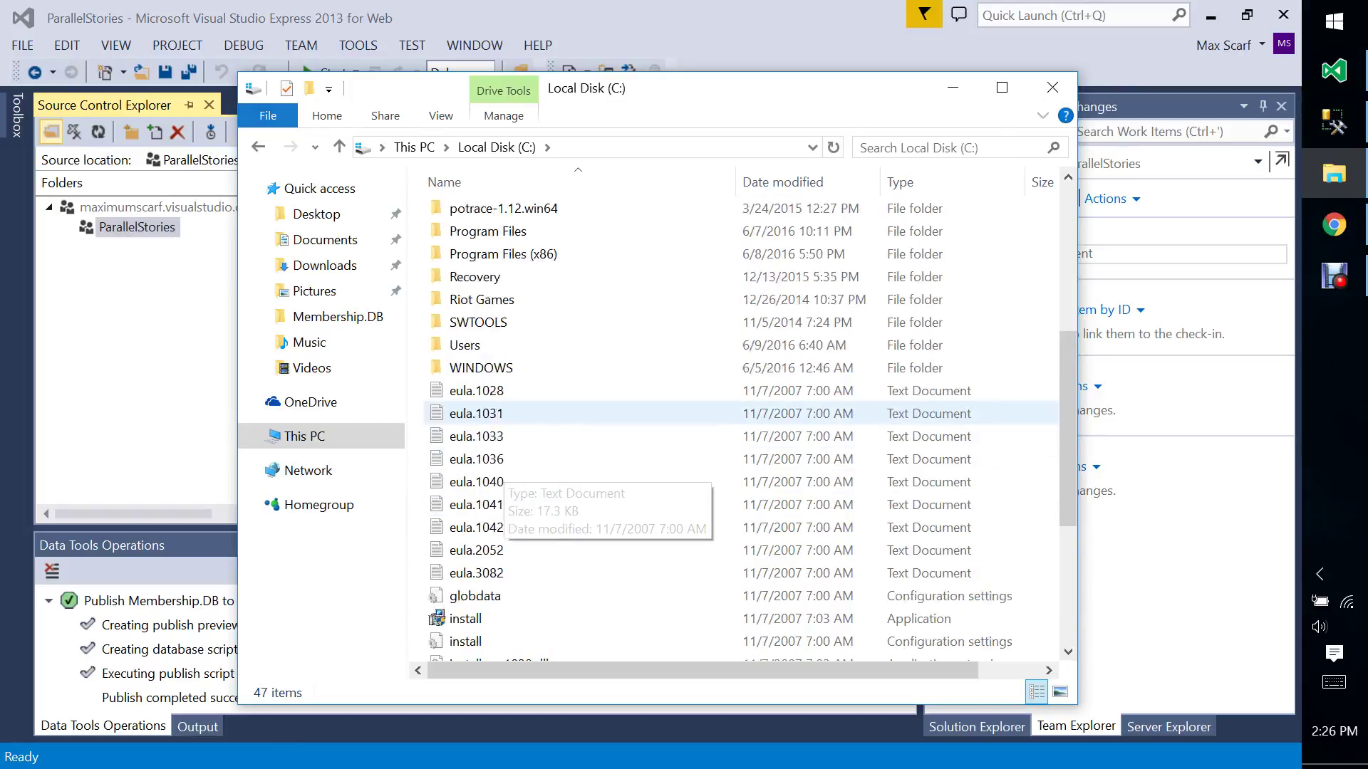
double_click(465, 413)
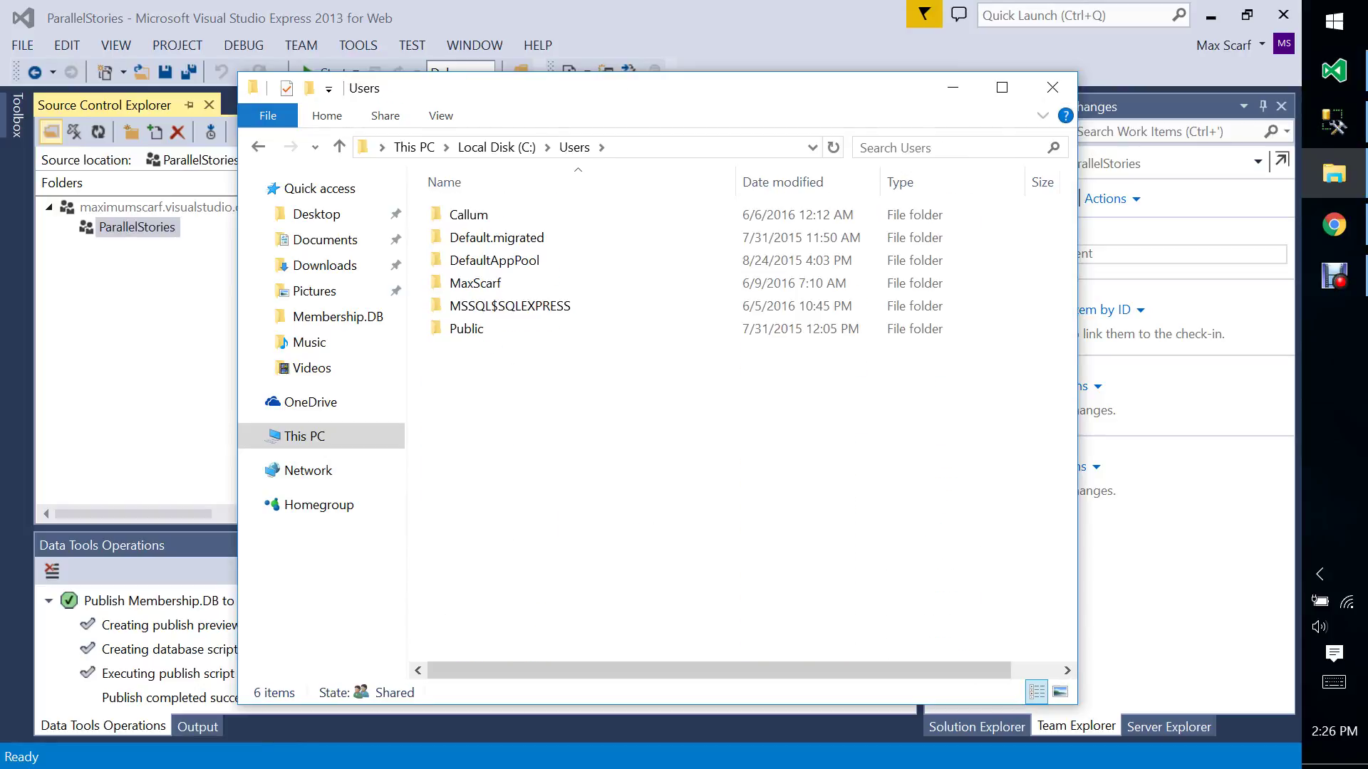
double_click(475, 282)
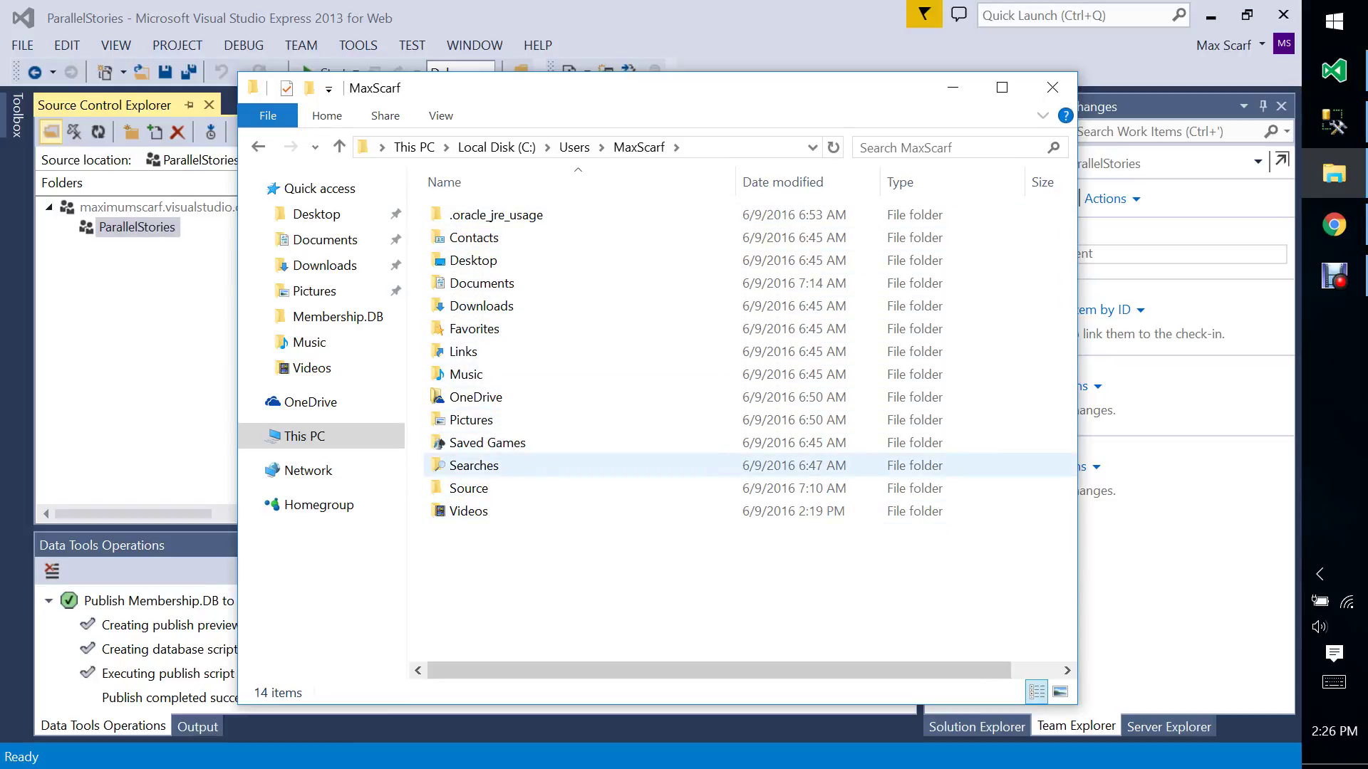
double_click(469, 488)
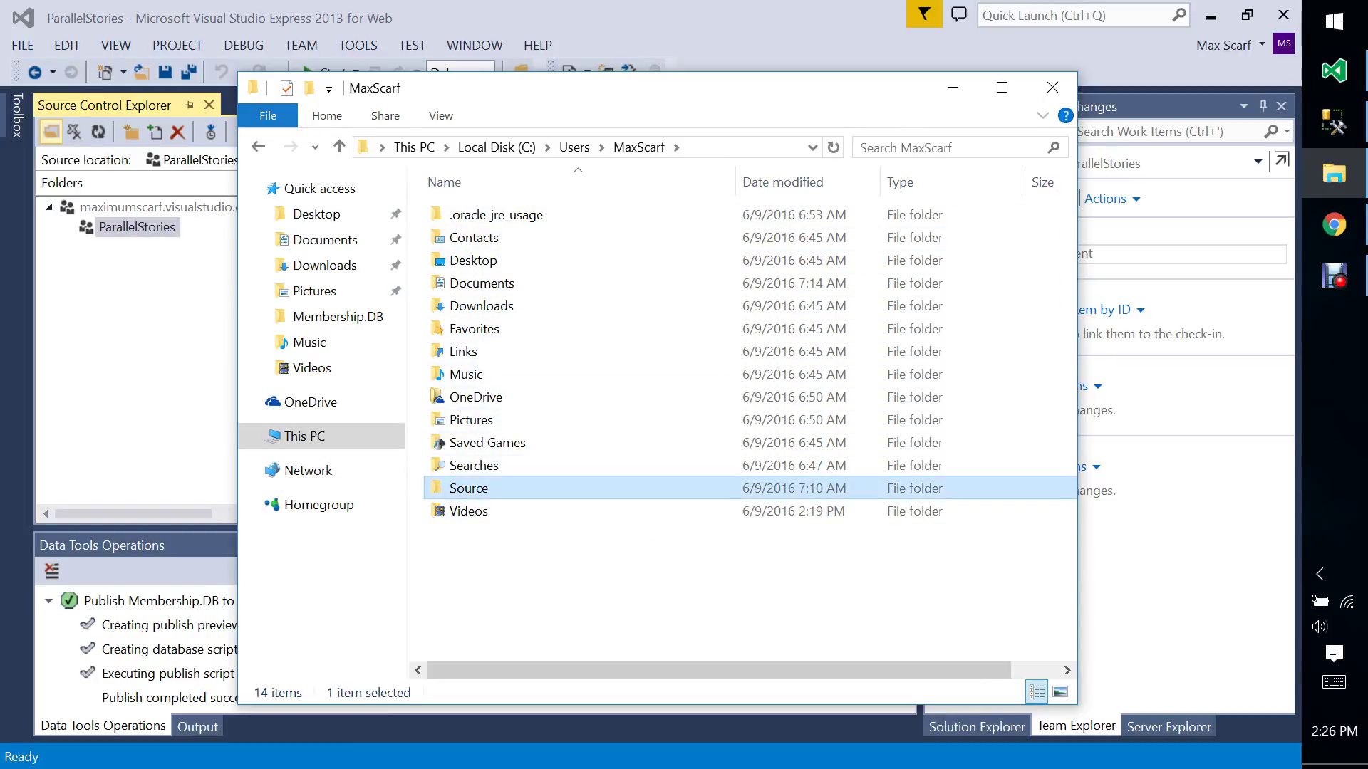
click(478, 215)
double_click(479, 214)
double_click(479, 215)
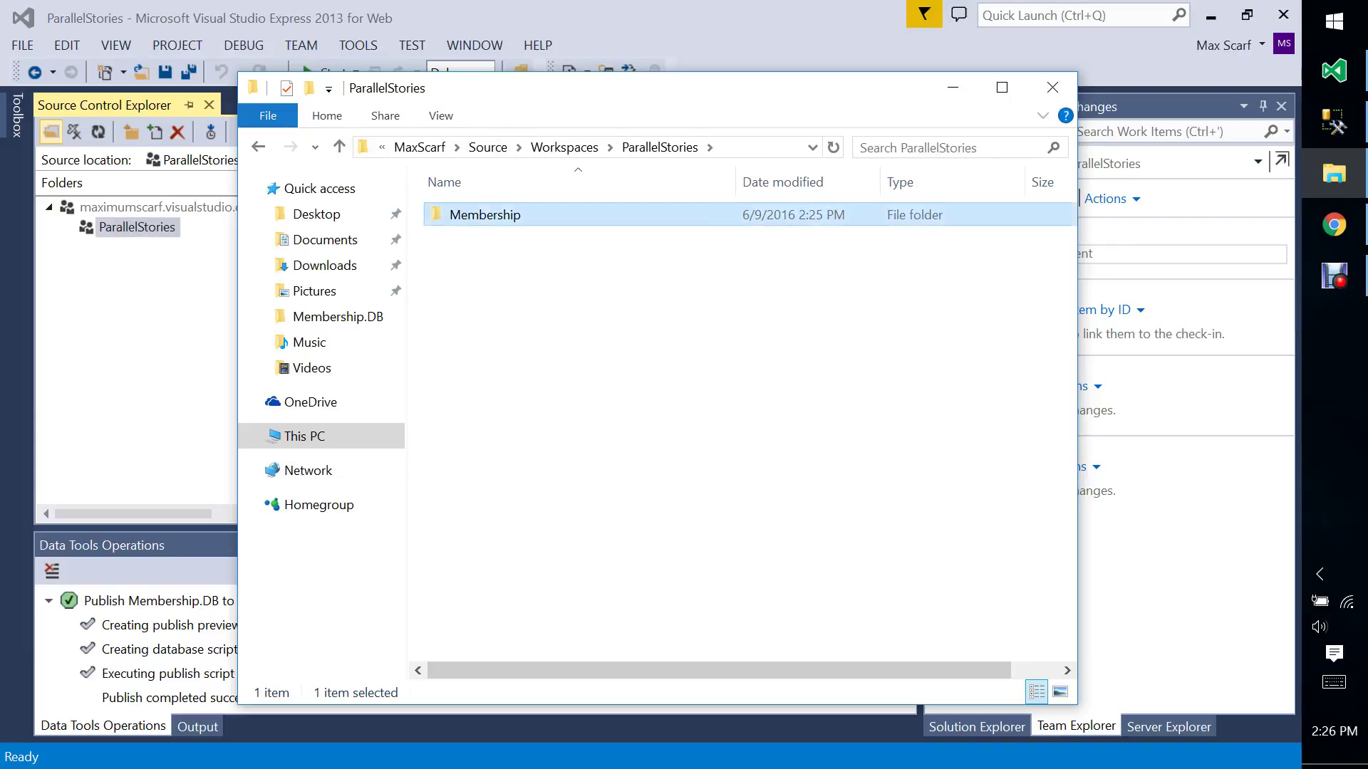
Permanently delete the Membership folder from the local ParallelStories workspace folder.
key(alt+Left)
key(shift+Delete)
key(Return)
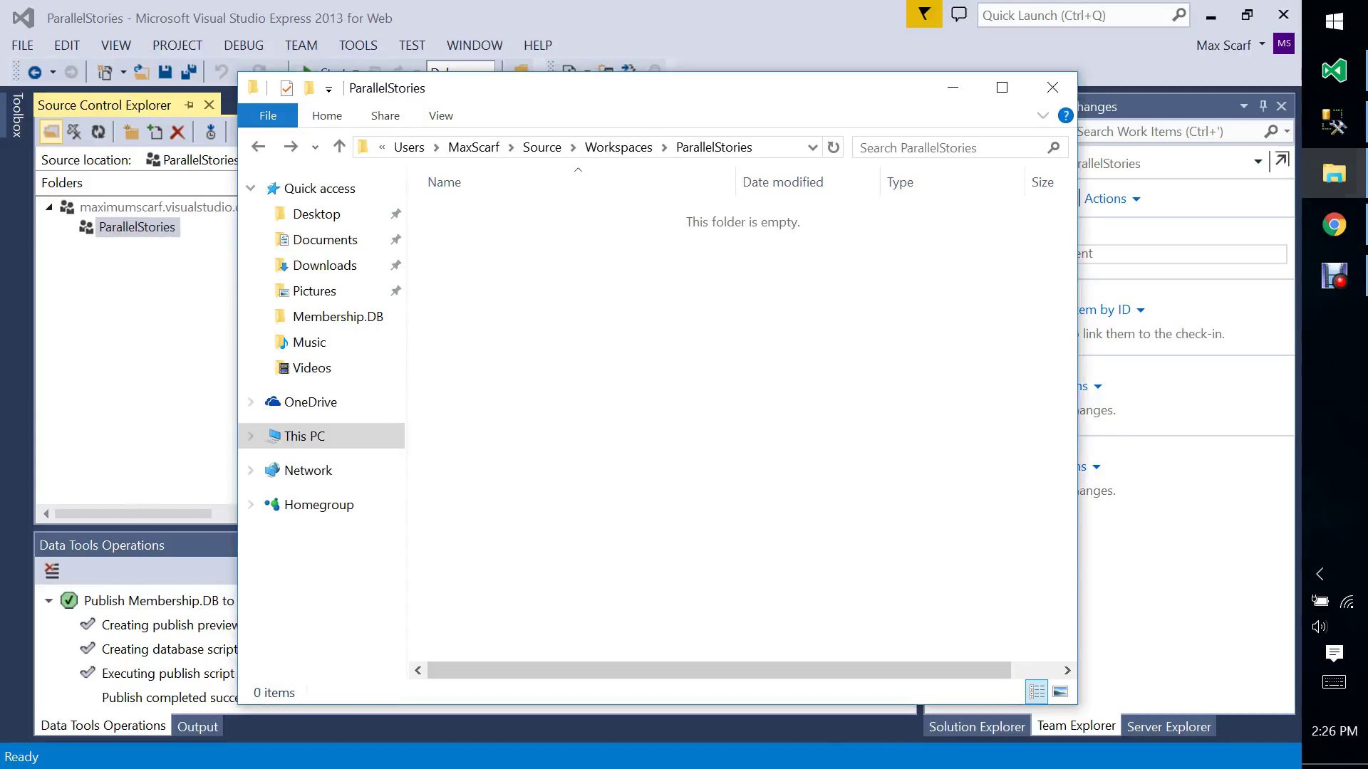
Open a second File Explorer window at C:\ParallelStories\ParallelStories.
mouse_move(1333, 173)
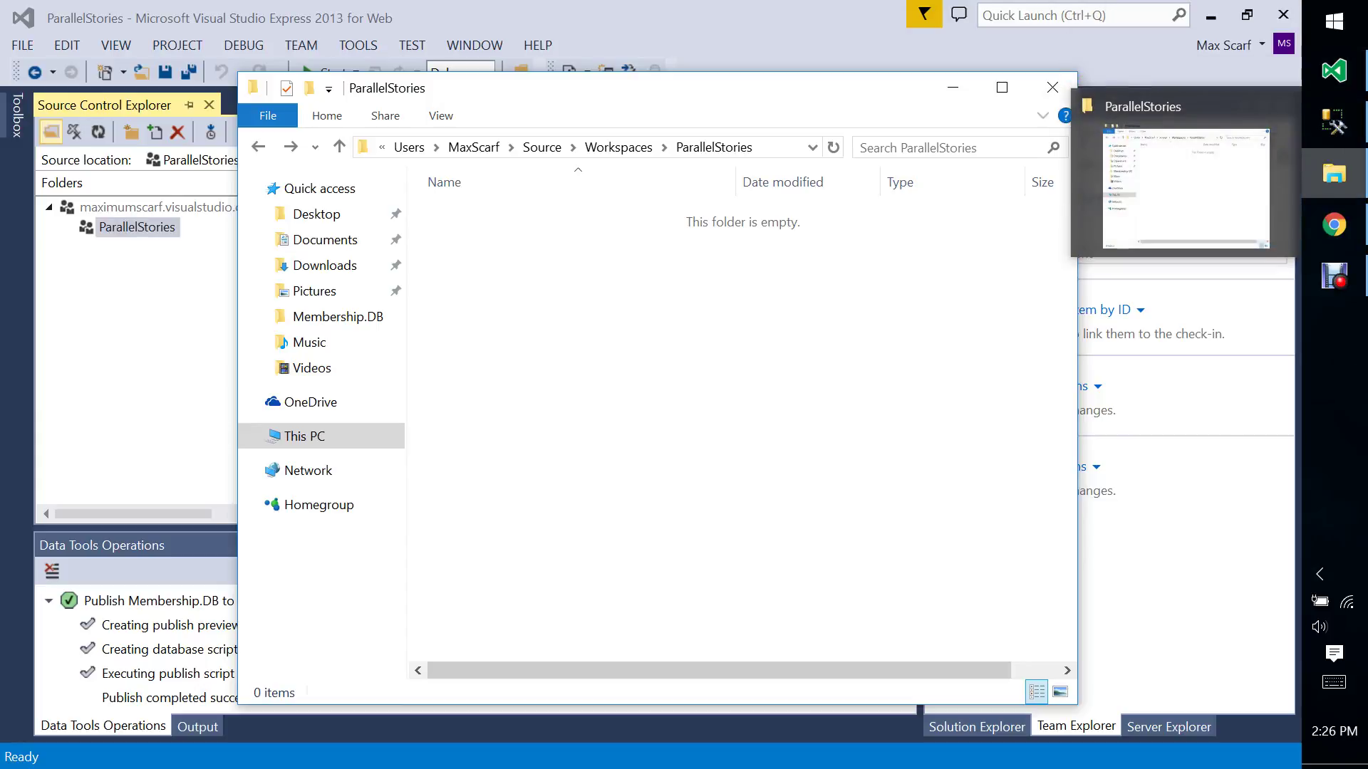
right_click(1334, 173)
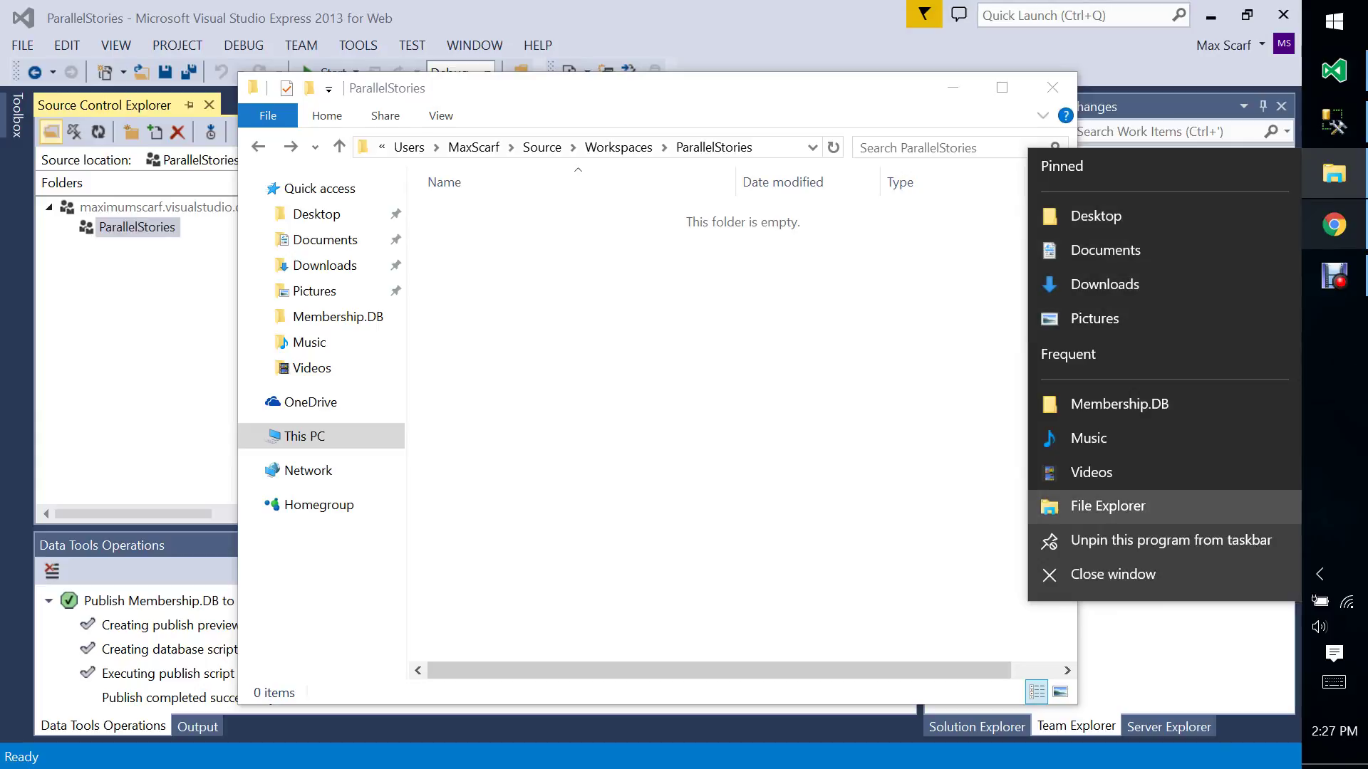
click(1108, 506)
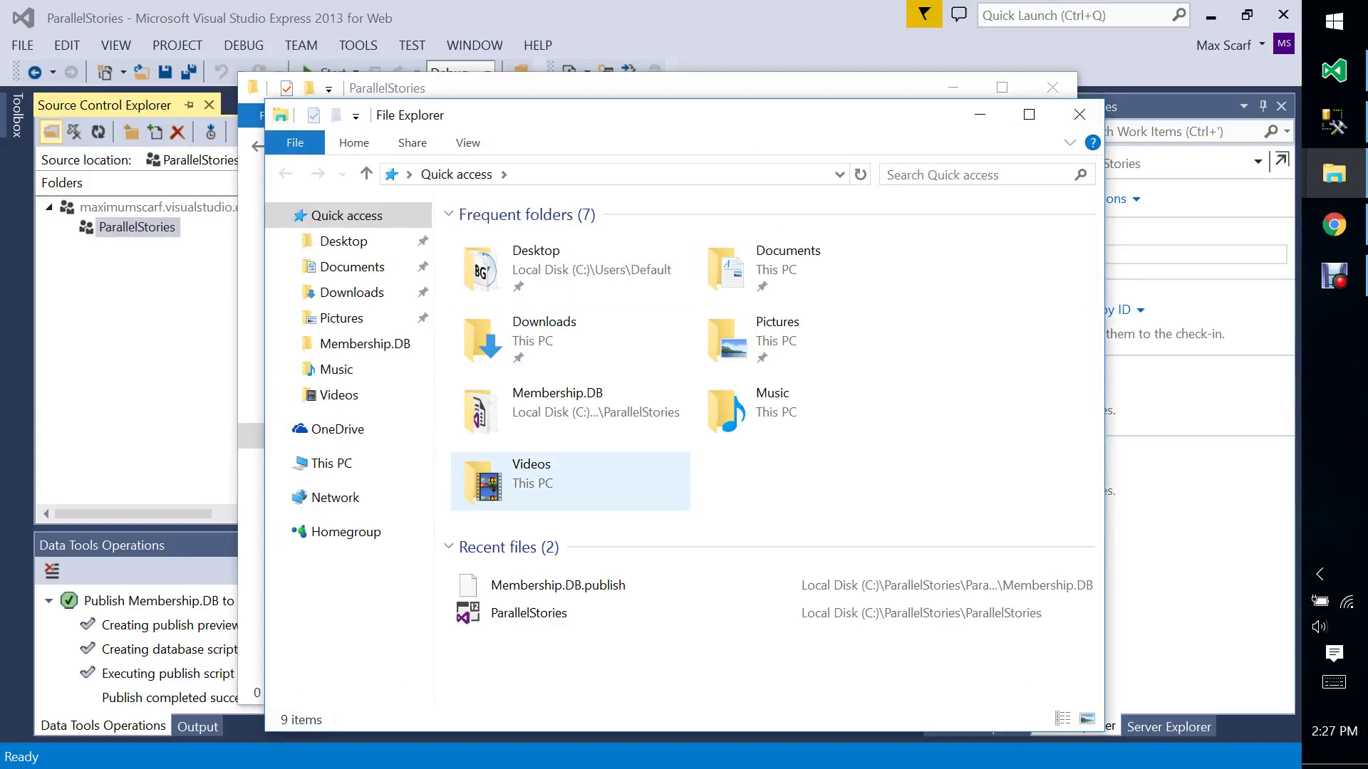
click(331, 463)
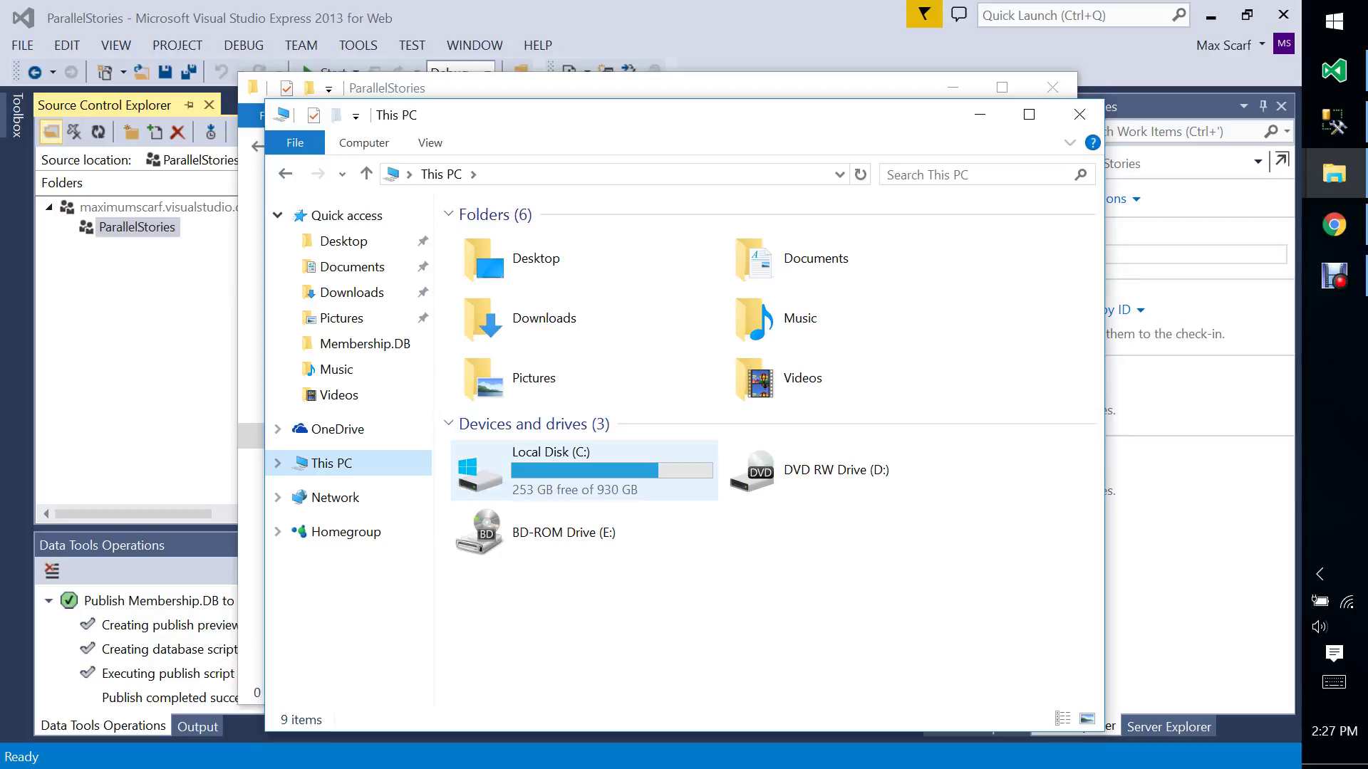
double_click(534, 463)
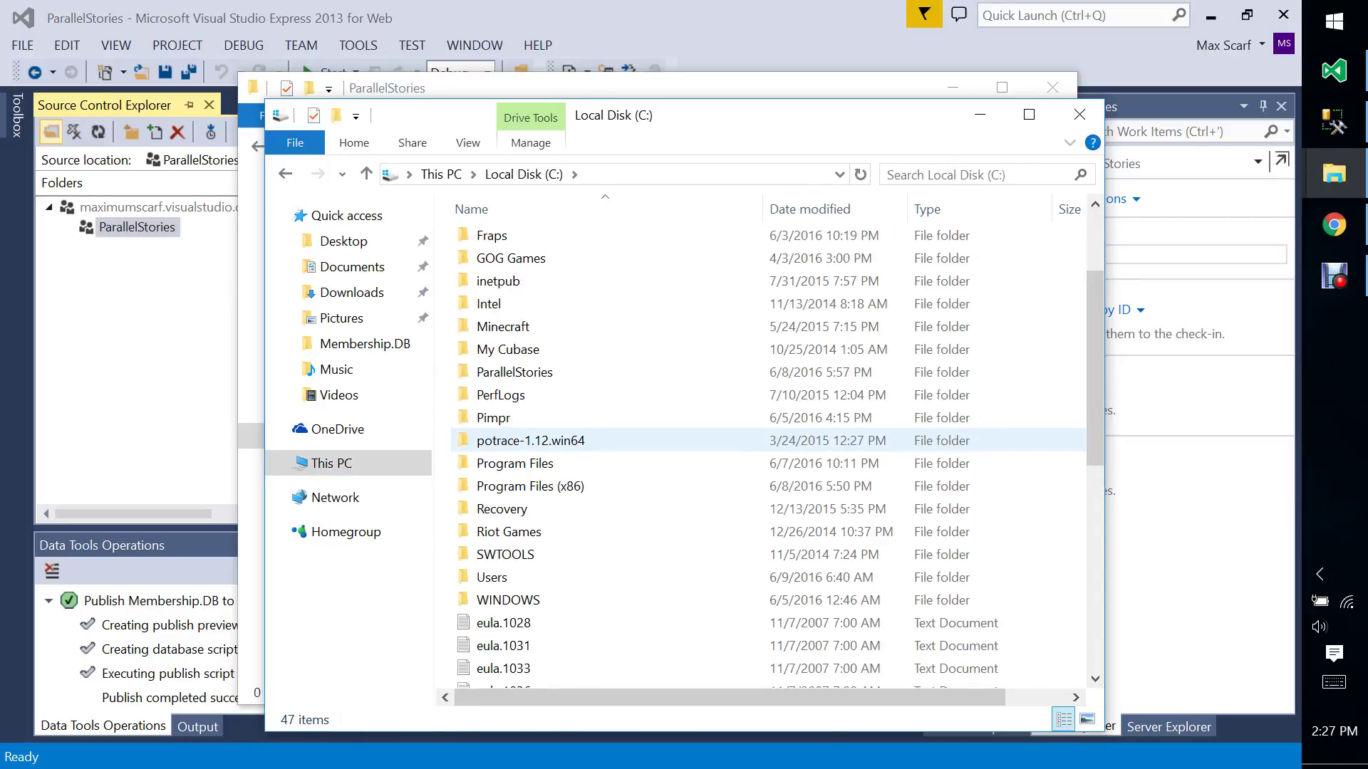
double_click(515, 372)
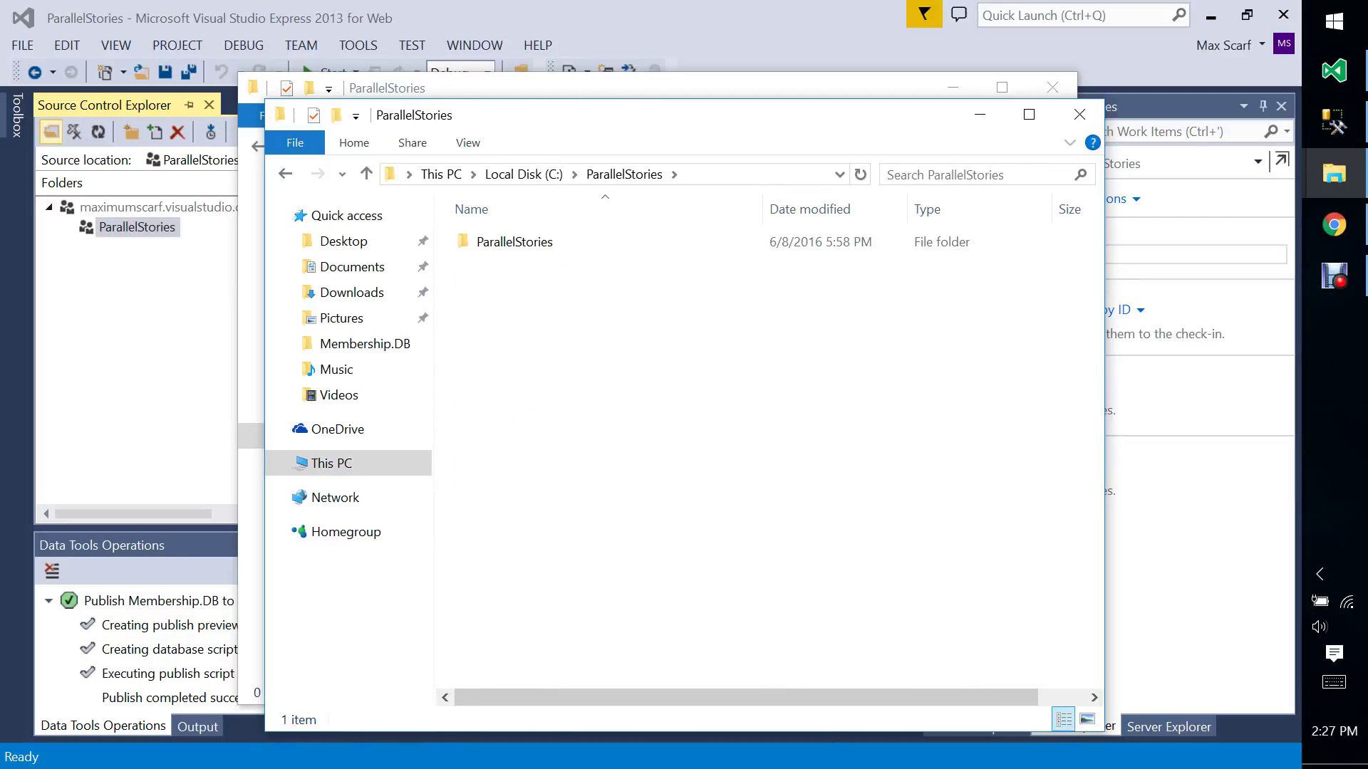
double_click(515, 242)
Move the Membership.DB folder and the ParallelStories solution file into the empty Workspaces\ParallelStories folder.
drag(869, 384, 436, 222)
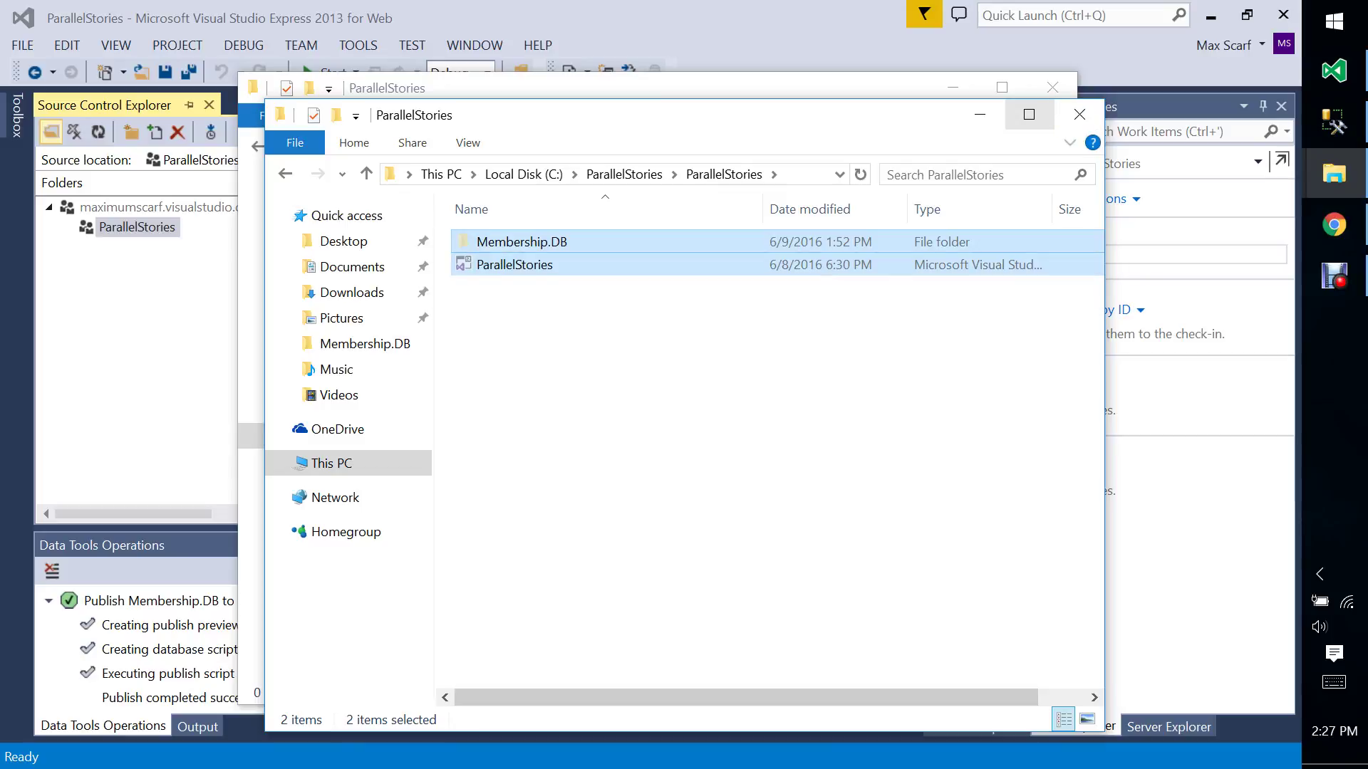
key(alt+Tab)
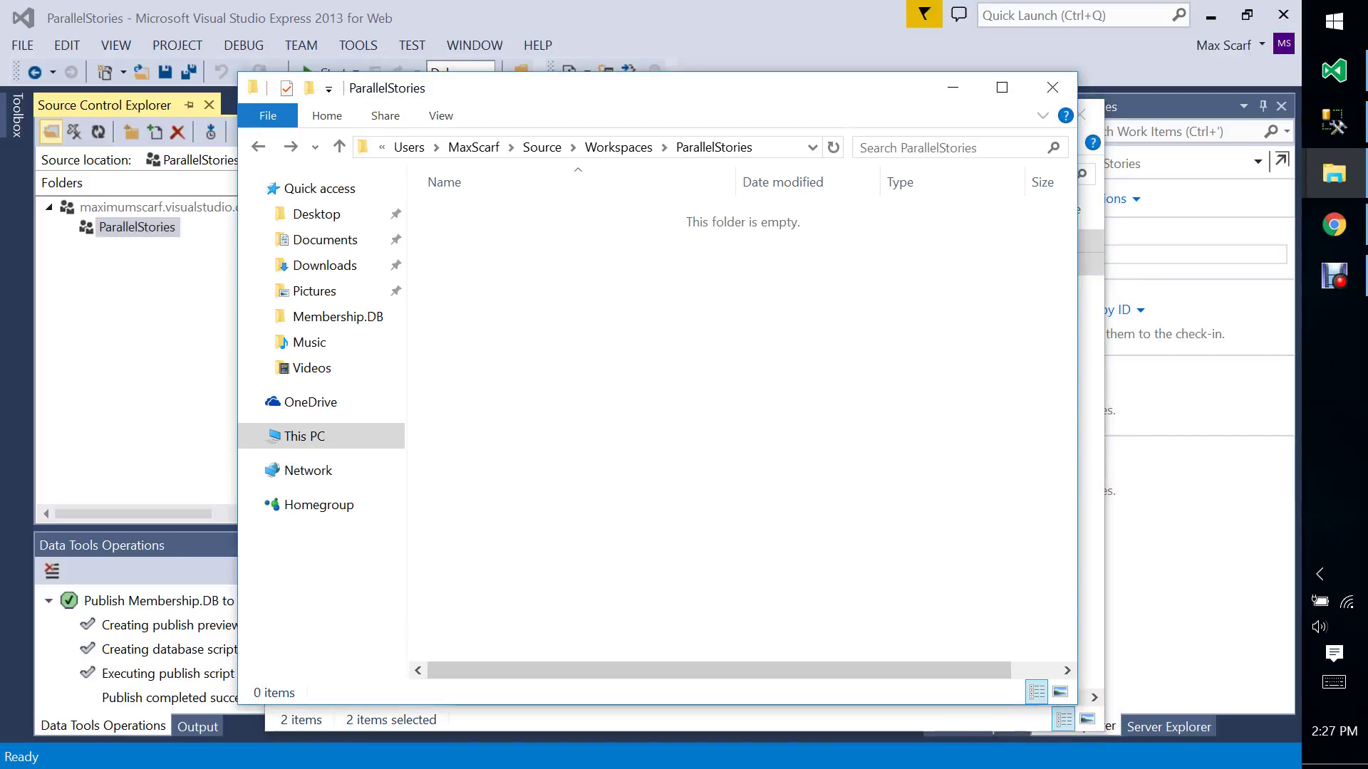
key(ctrl+v)
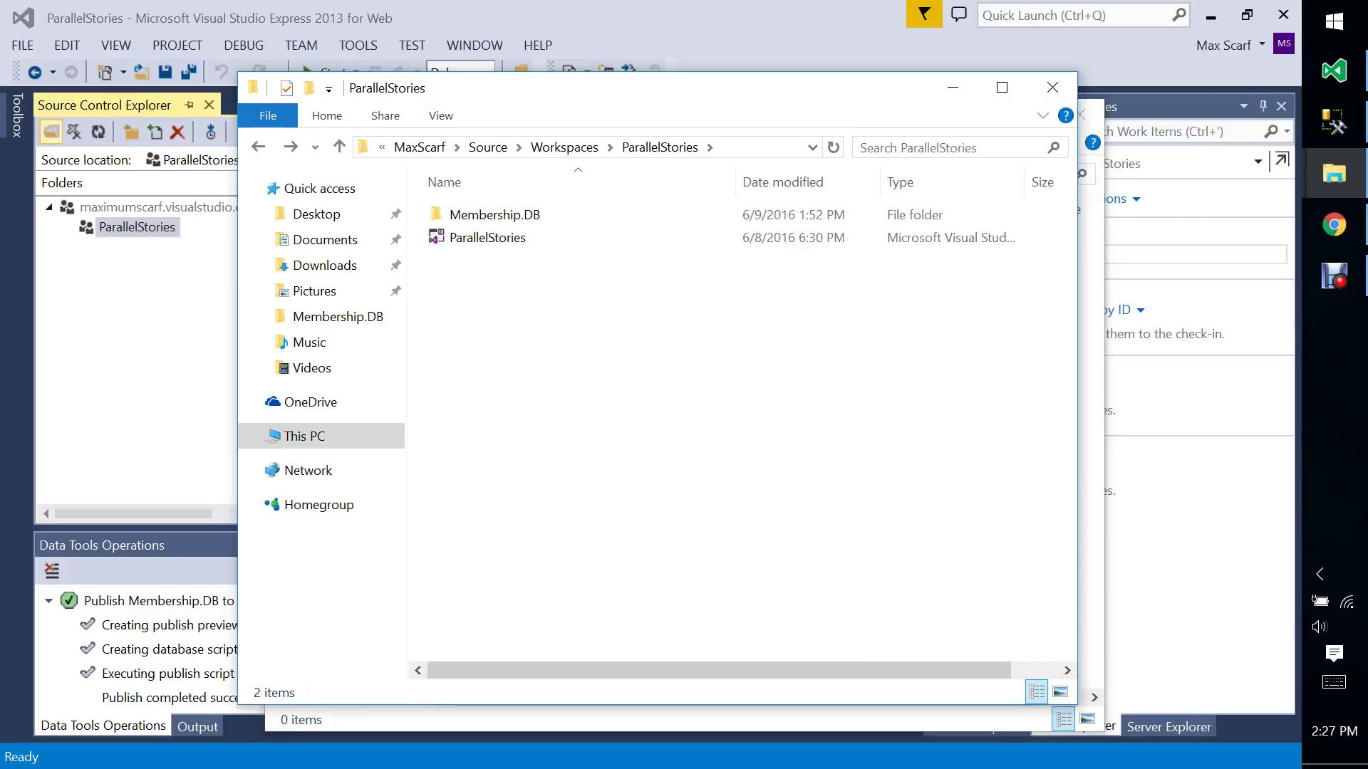
drag(616, 279, 458, 217)
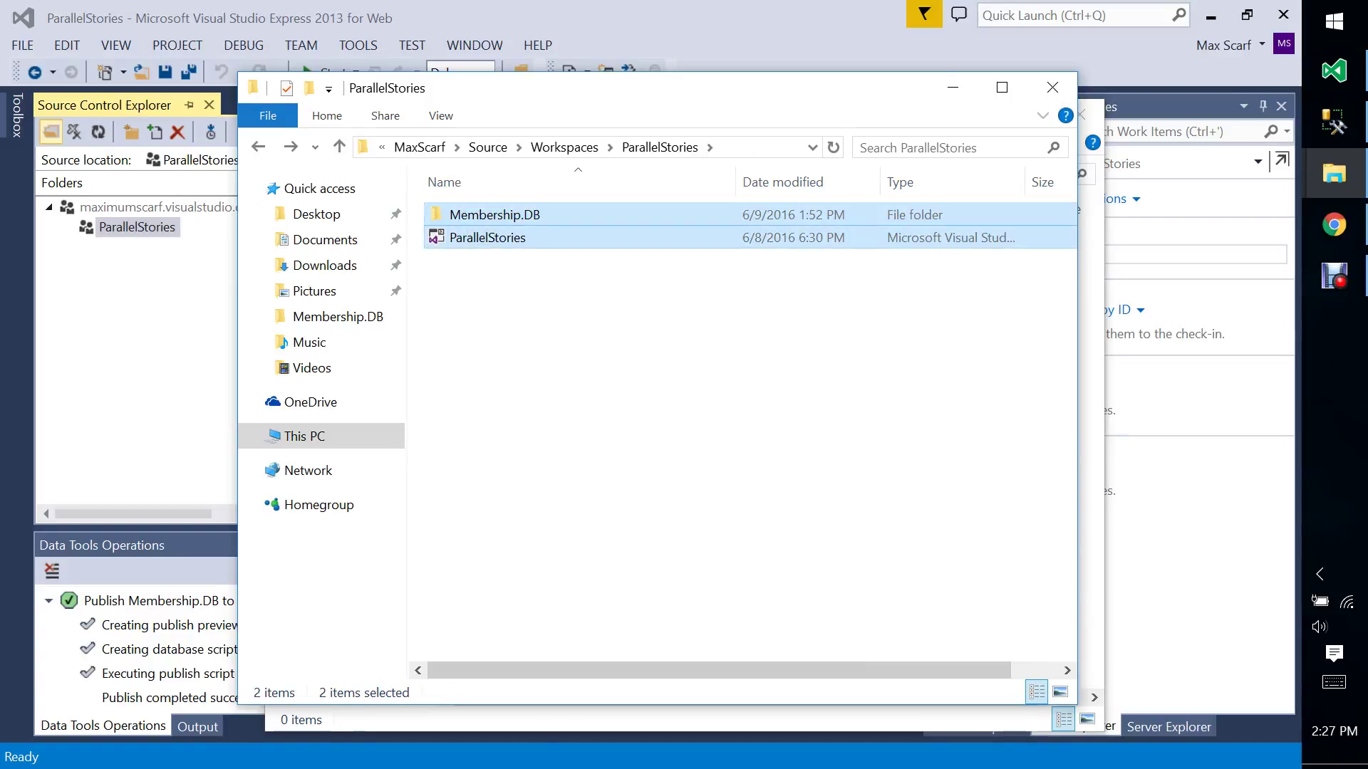
right_click(458, 225)
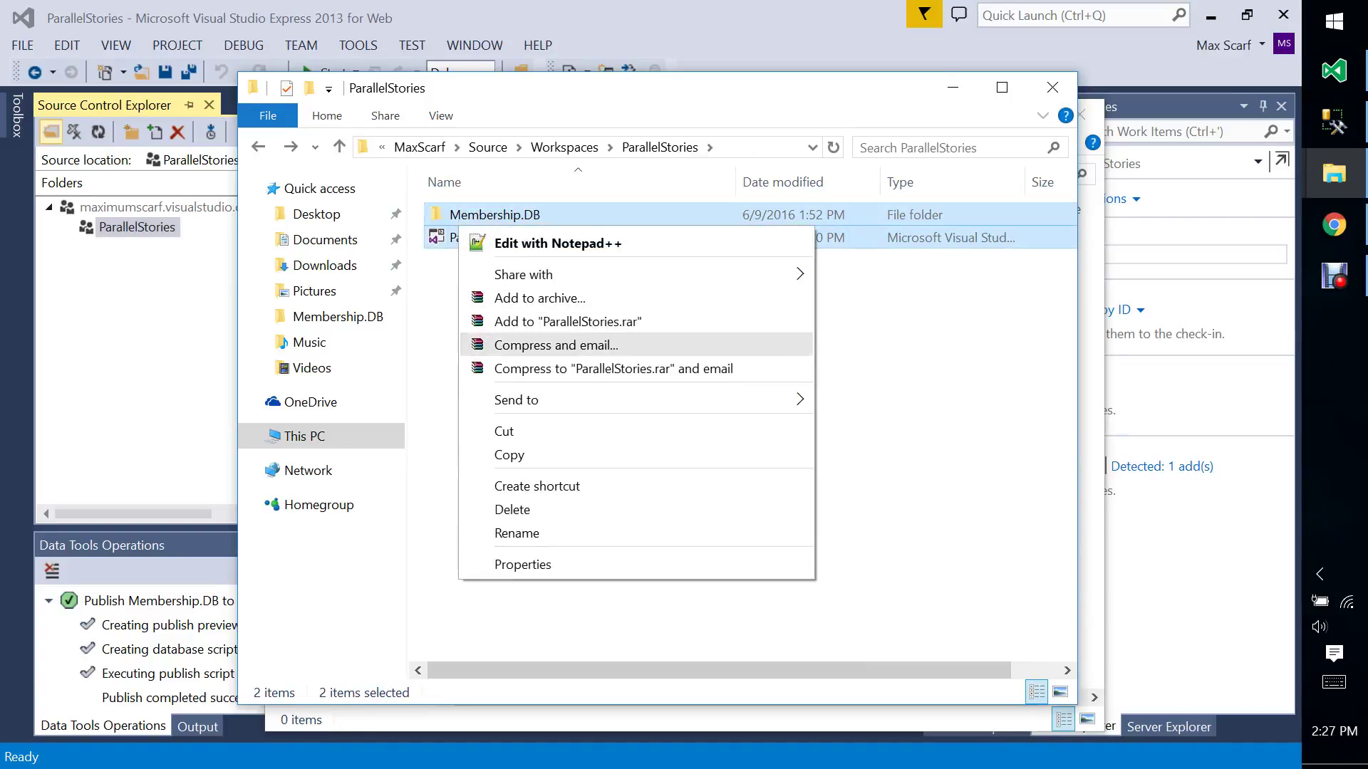
click(862, 528)
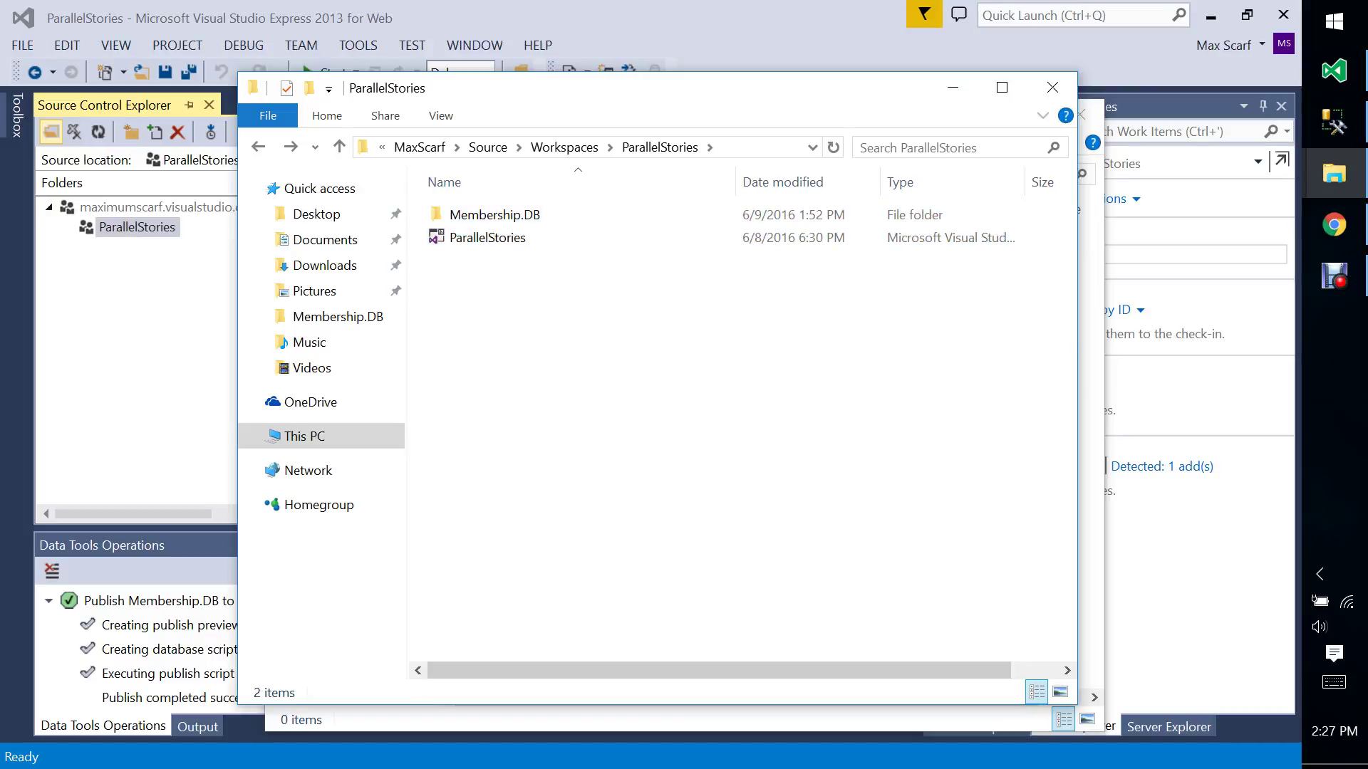
Switch to Visual Studio and add ParallelStories.sln from the workspace folder to source control under $/ParallelStories.
click(1333, 70)
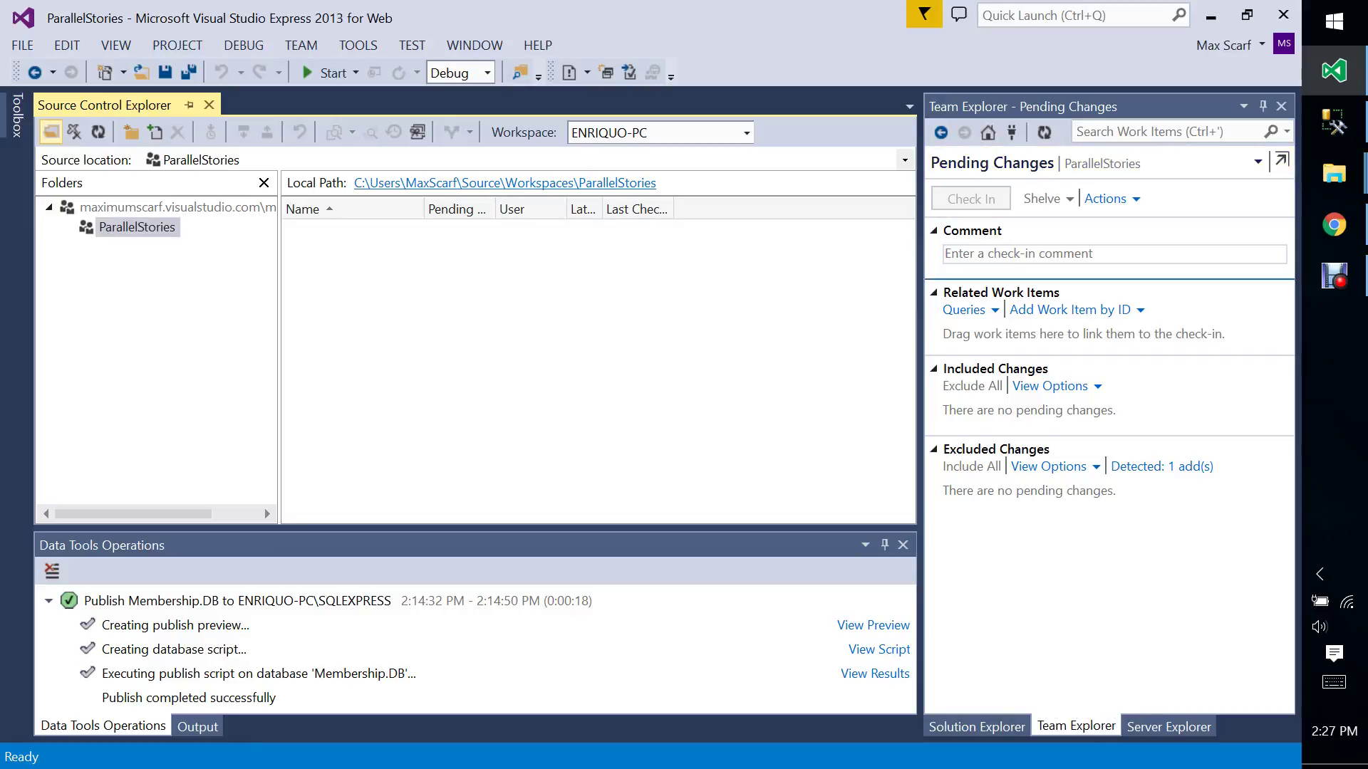
click(987, 132)
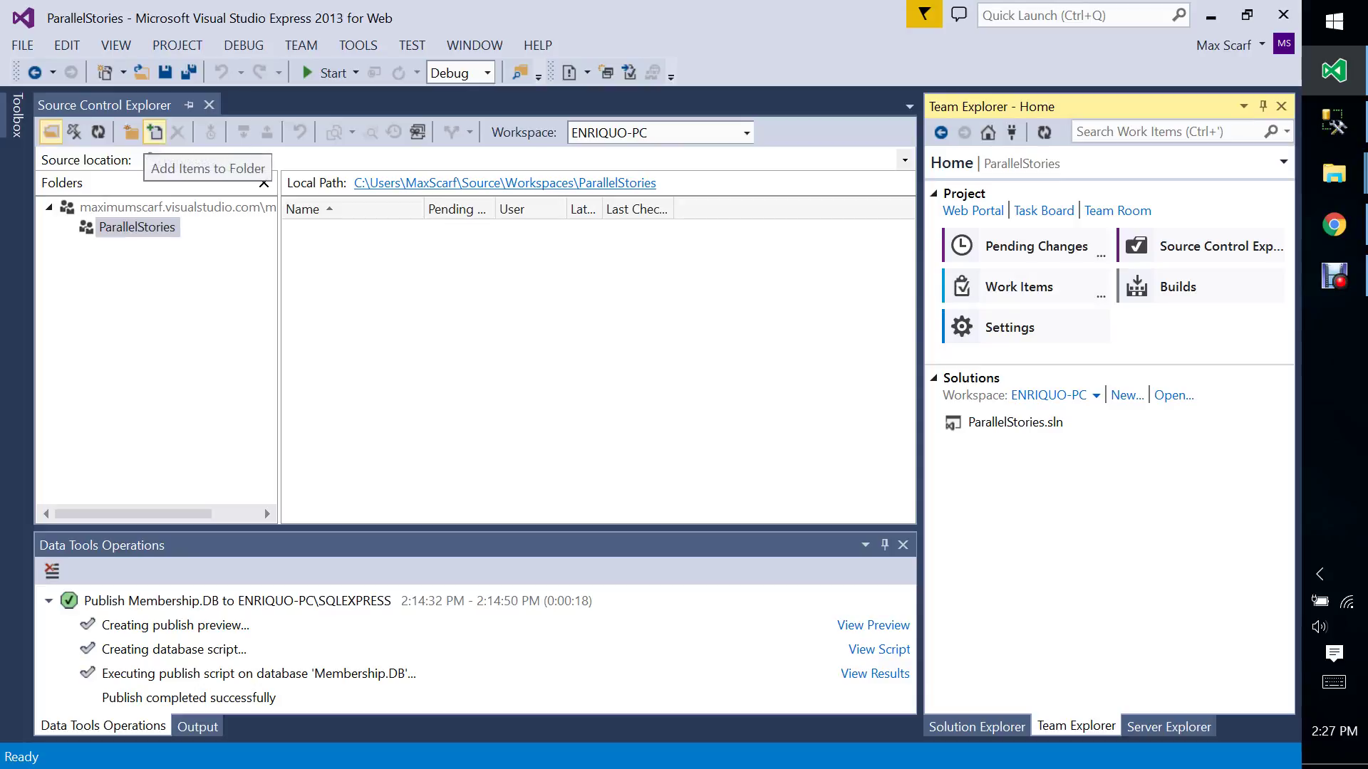
click(155, 132)
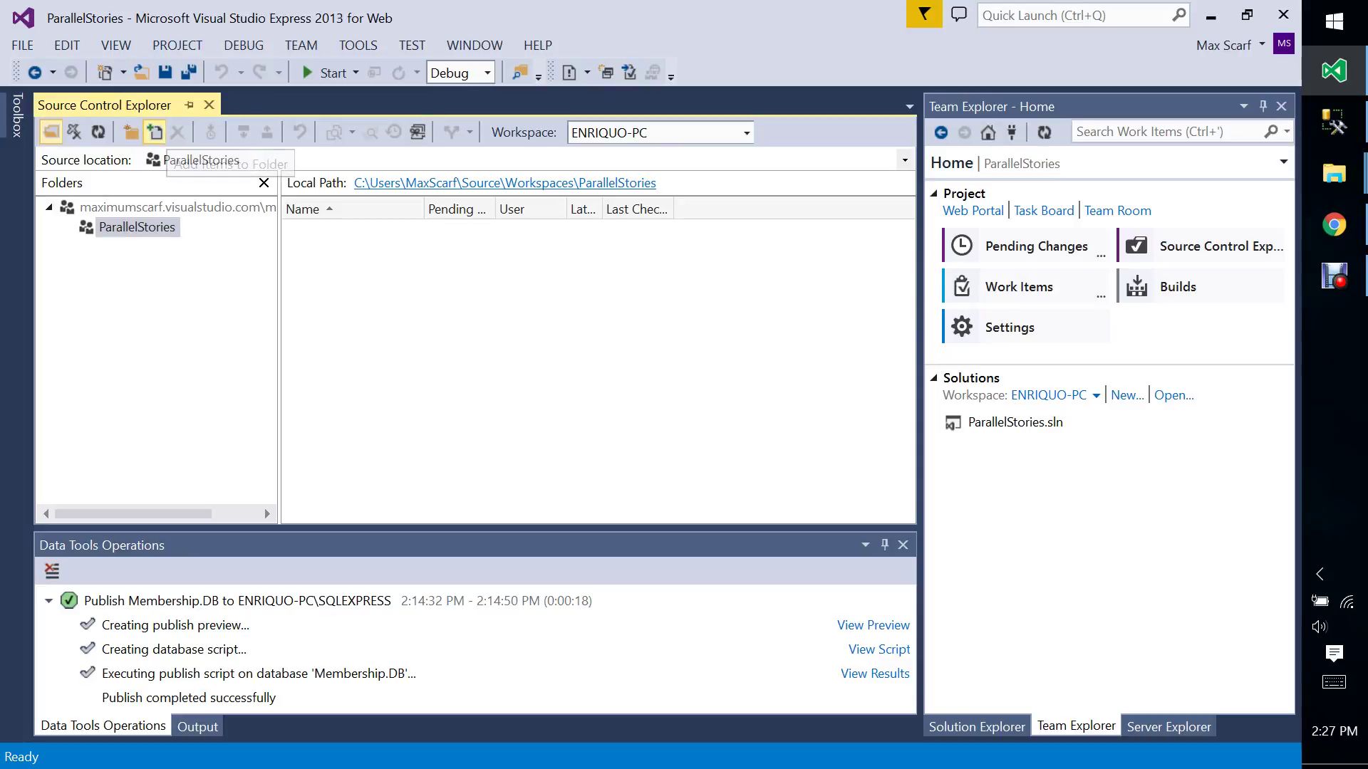
click(154, 133)
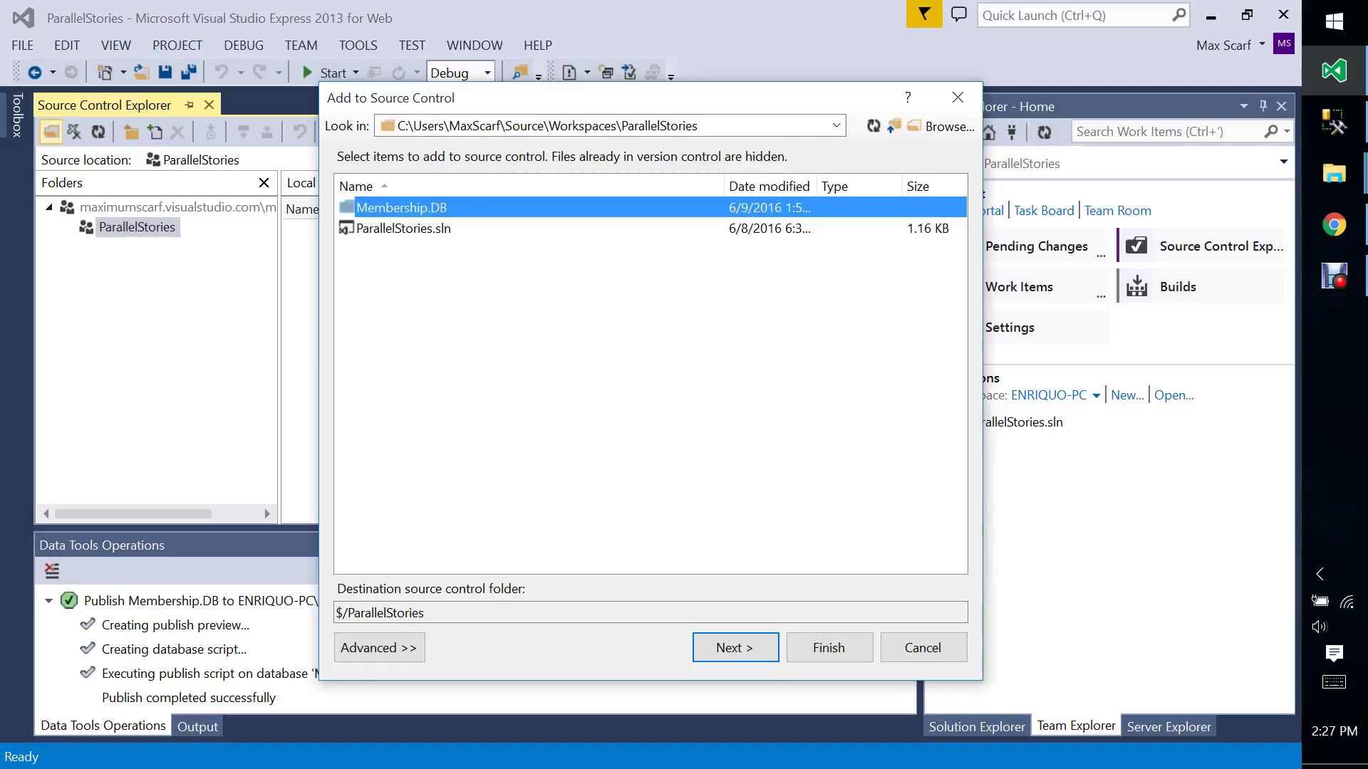
click(404, 228)
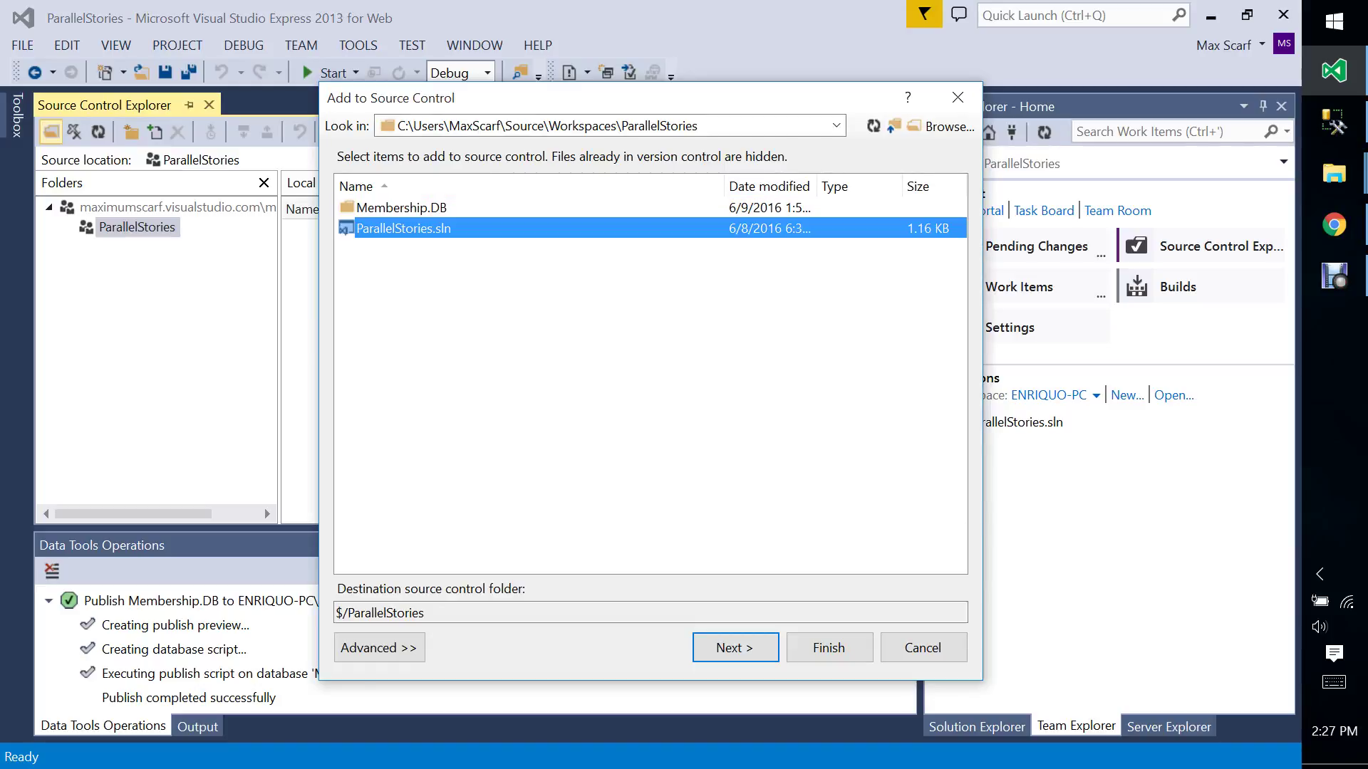
click(401, 208)
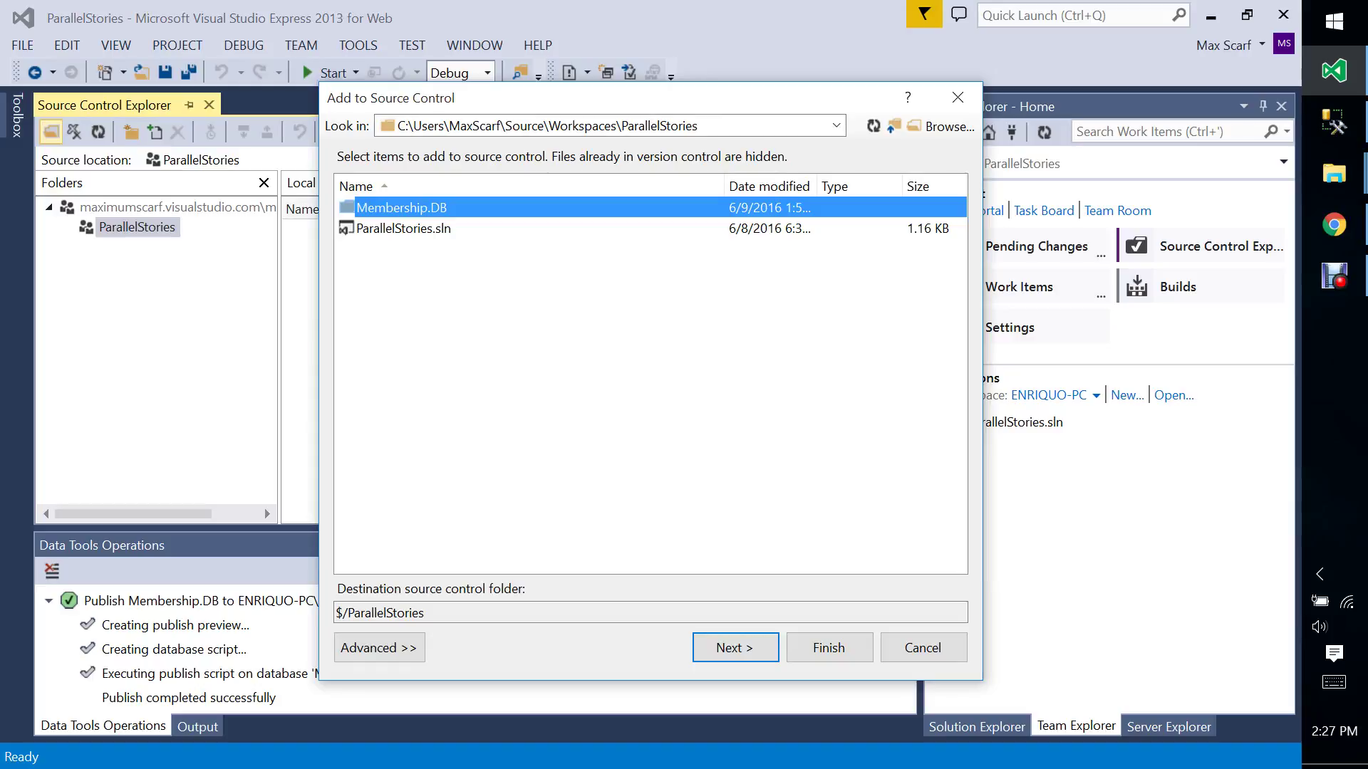
click(403, 228)
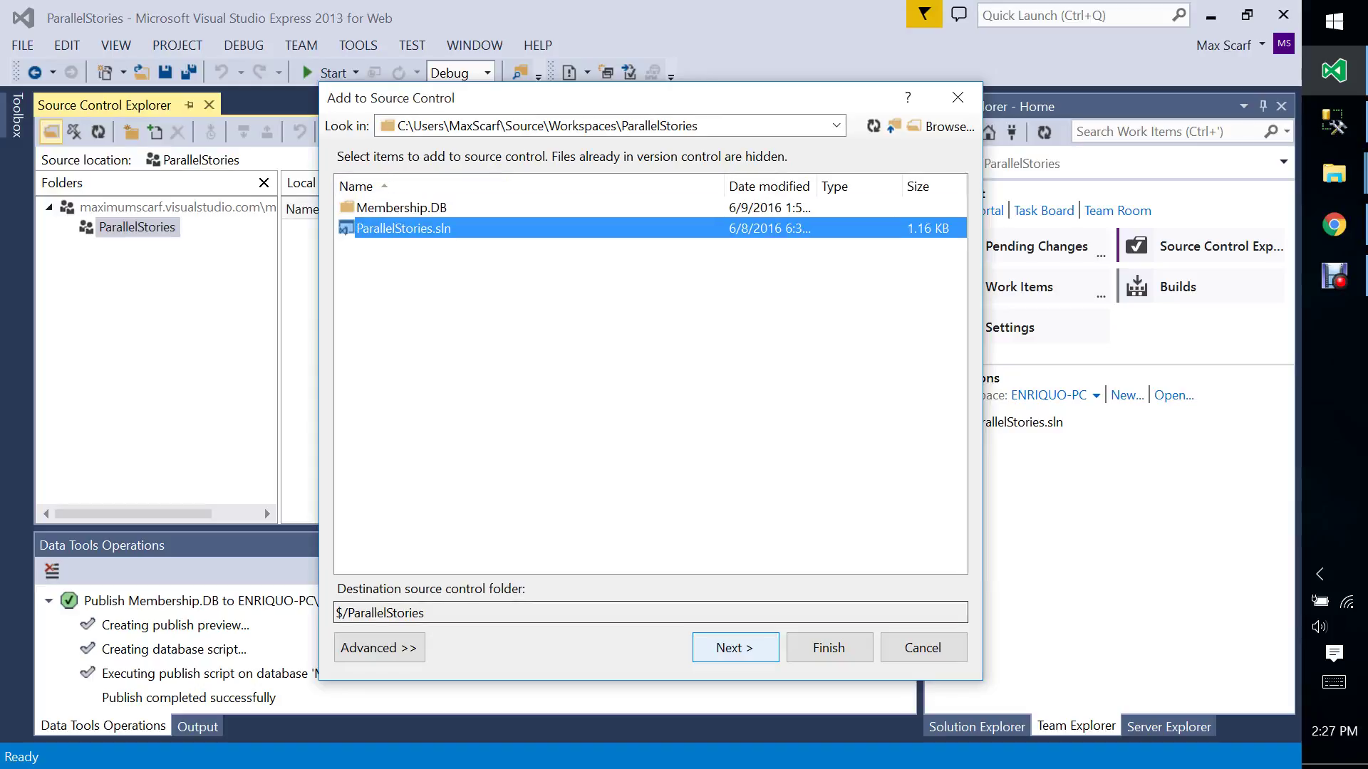
click(735, 647)
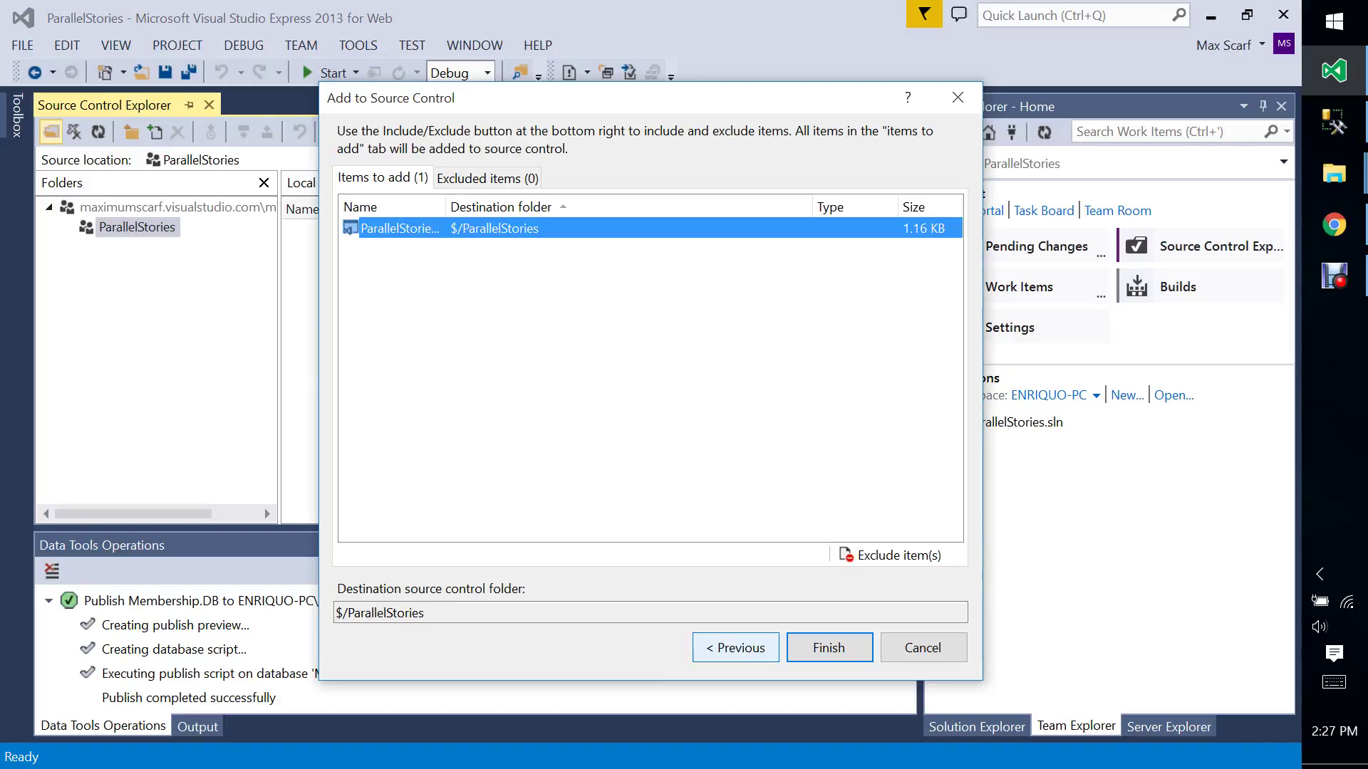
click(829, 648)
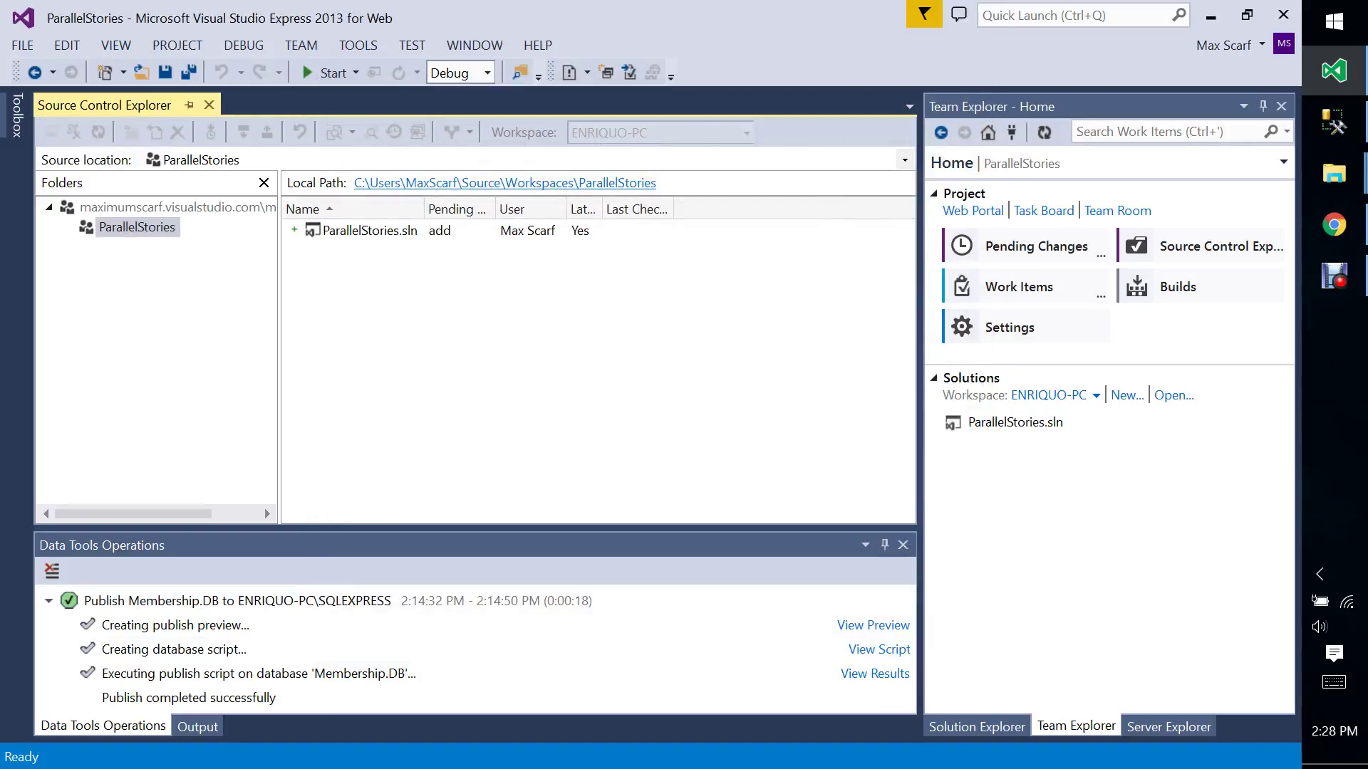
Add the Membership.DB folder with its project and SQL files to source control under $/ParallelStories, and show the folder's contents.
right_click(174, 229)
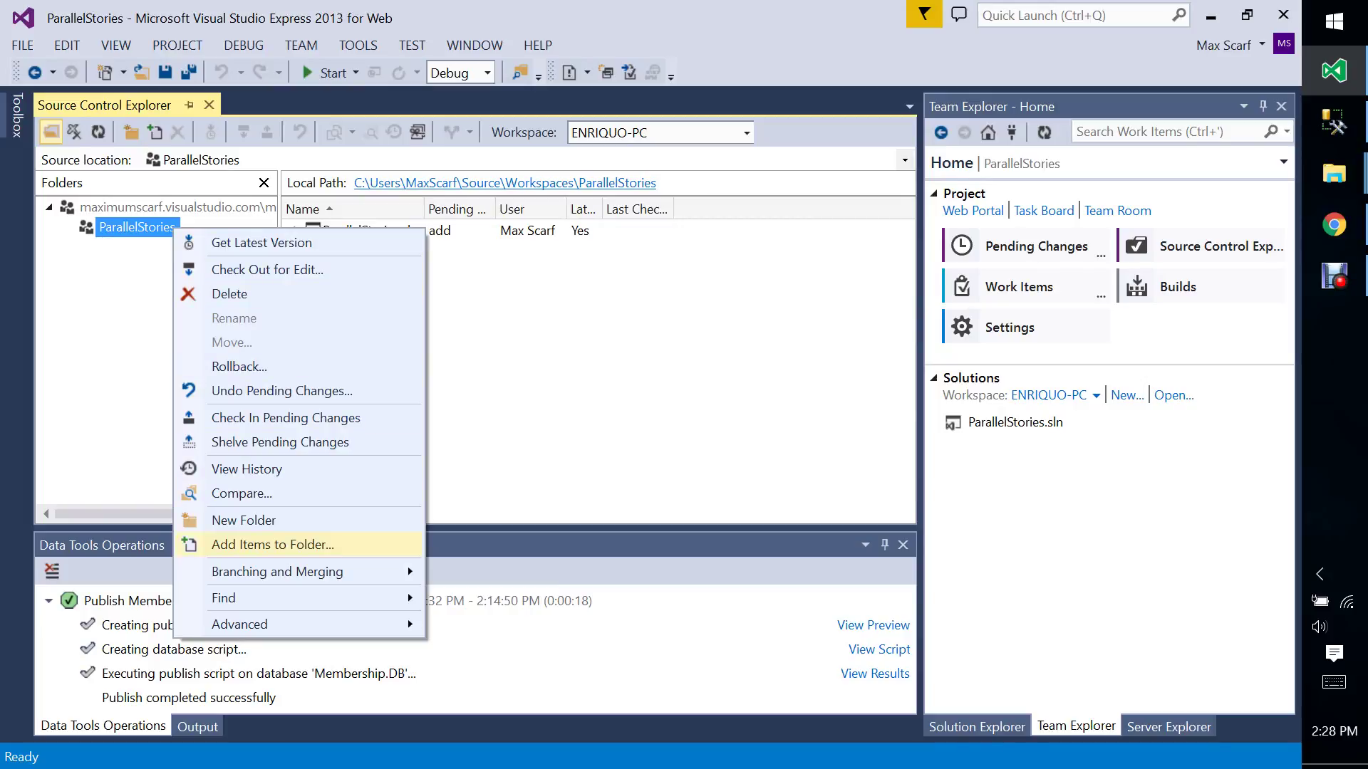
click(272, 544)
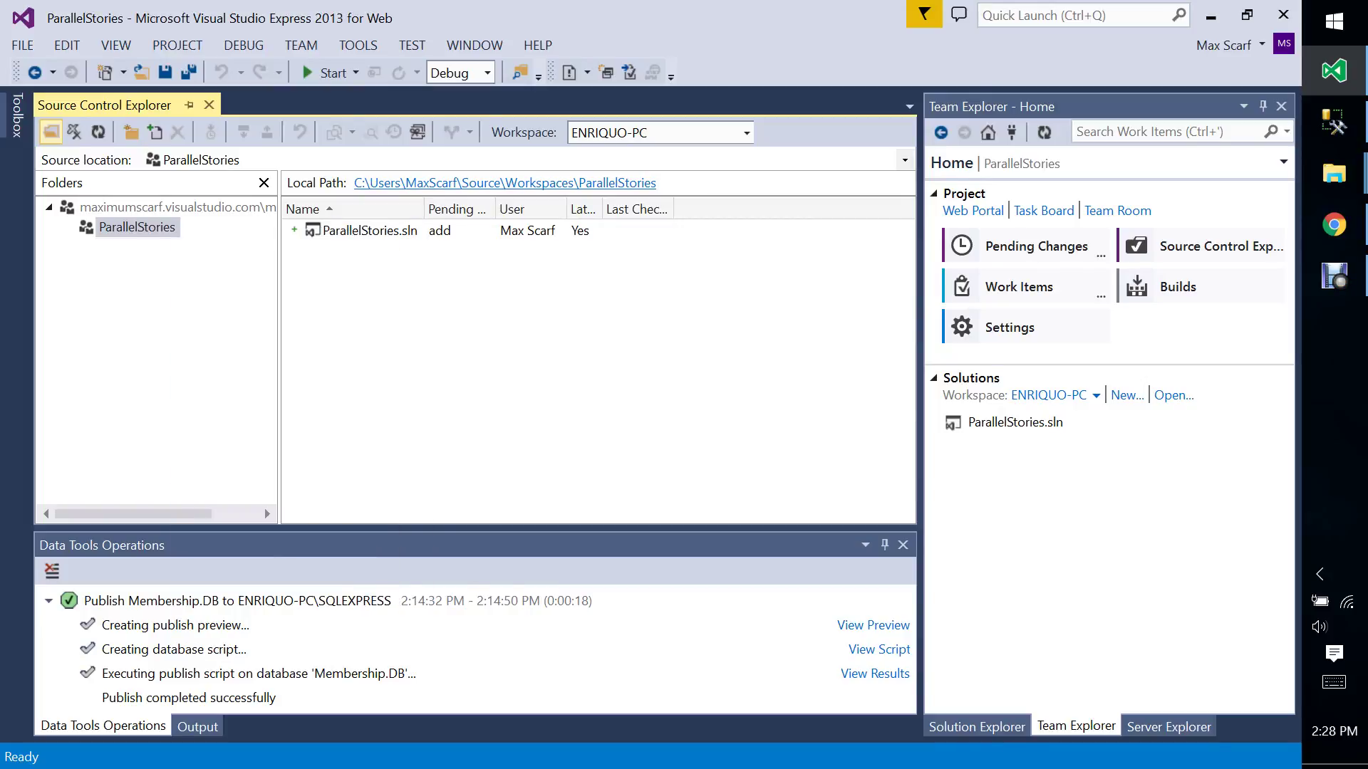
key(Return)
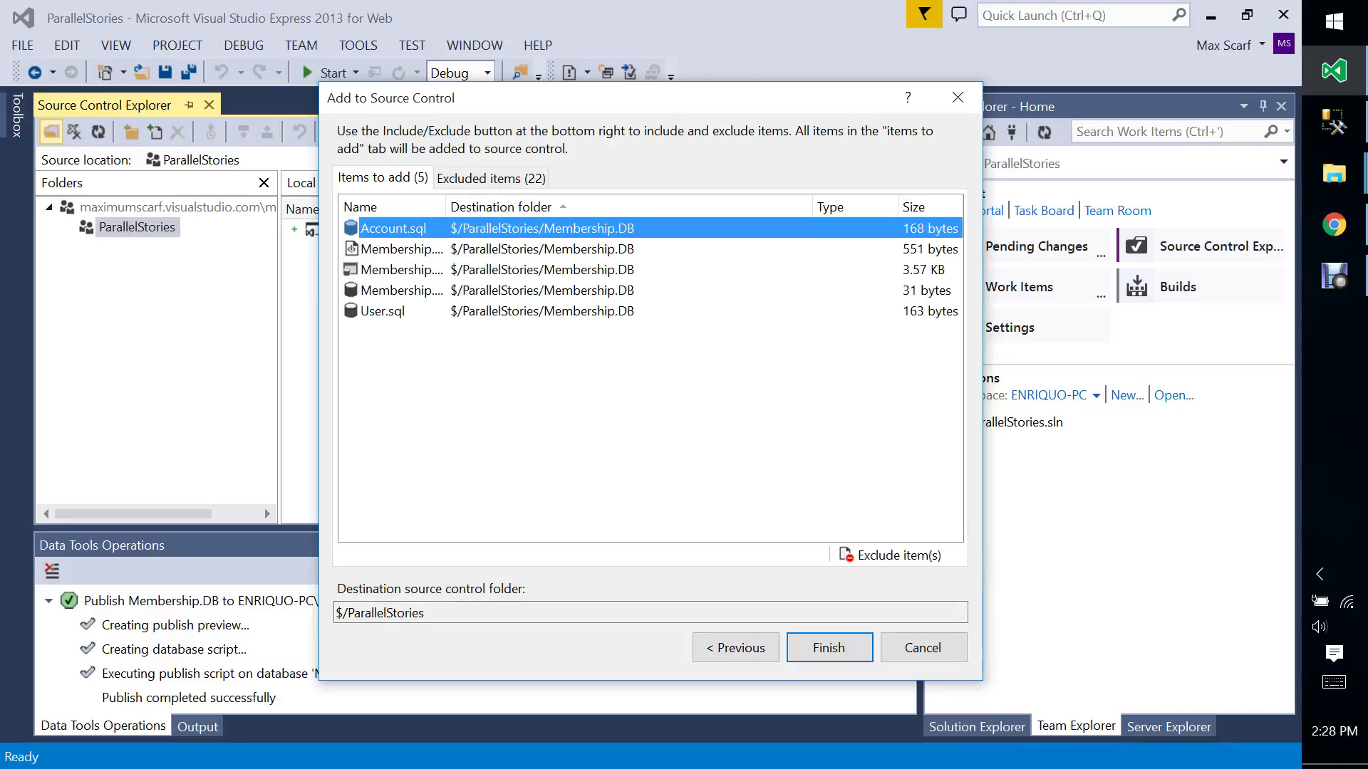
click(829, 647)
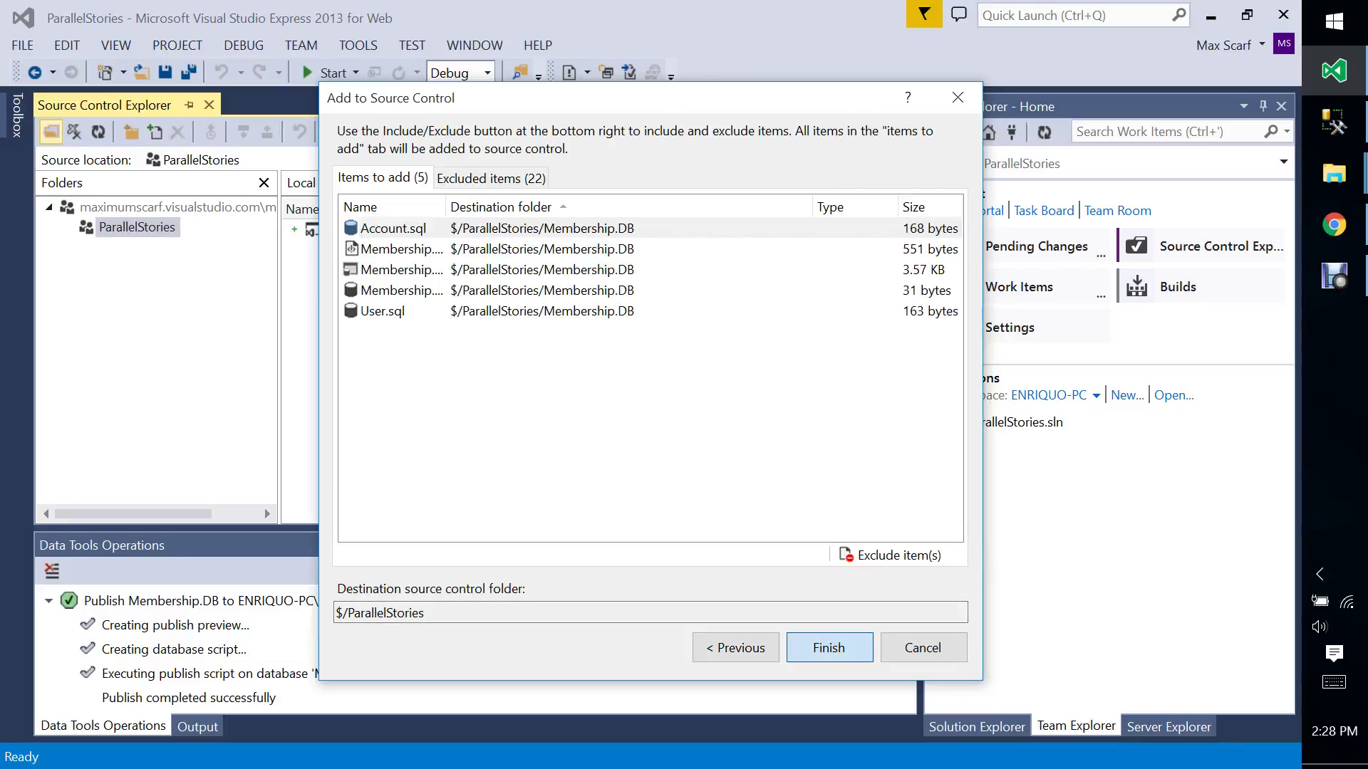
key(Return)
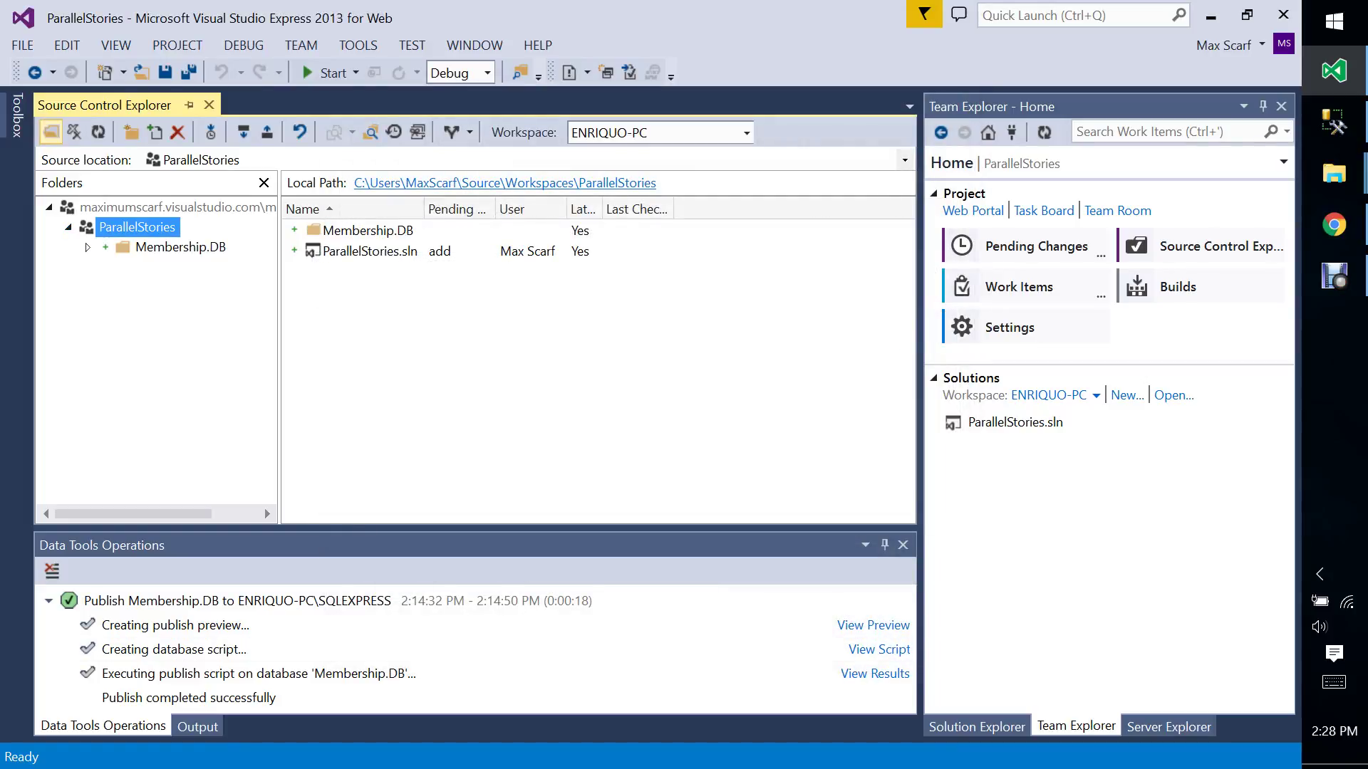
click(180, 247)
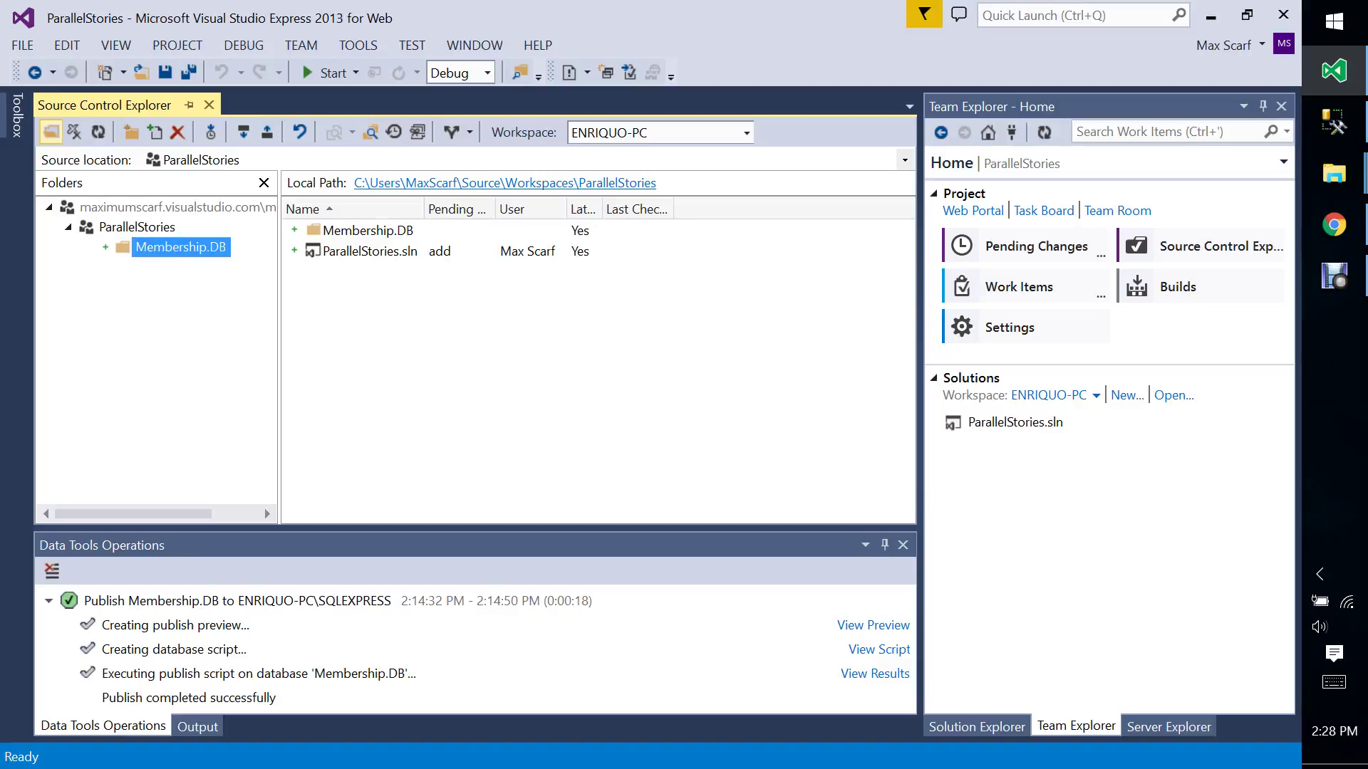
drag(427, 373, 339, 221)
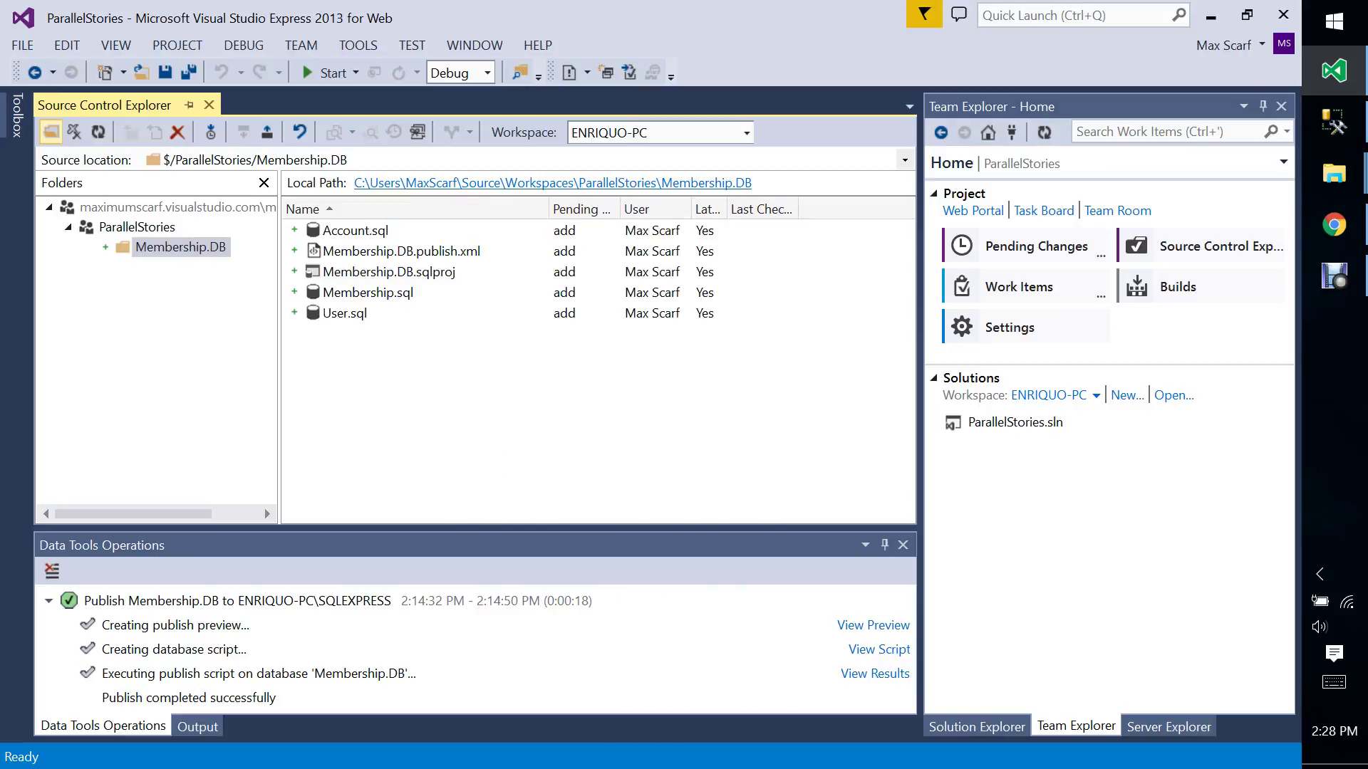
Show the pending changes, close Source Control Explorer, and open Membership.sql from the included changes.
click(1025, 246)
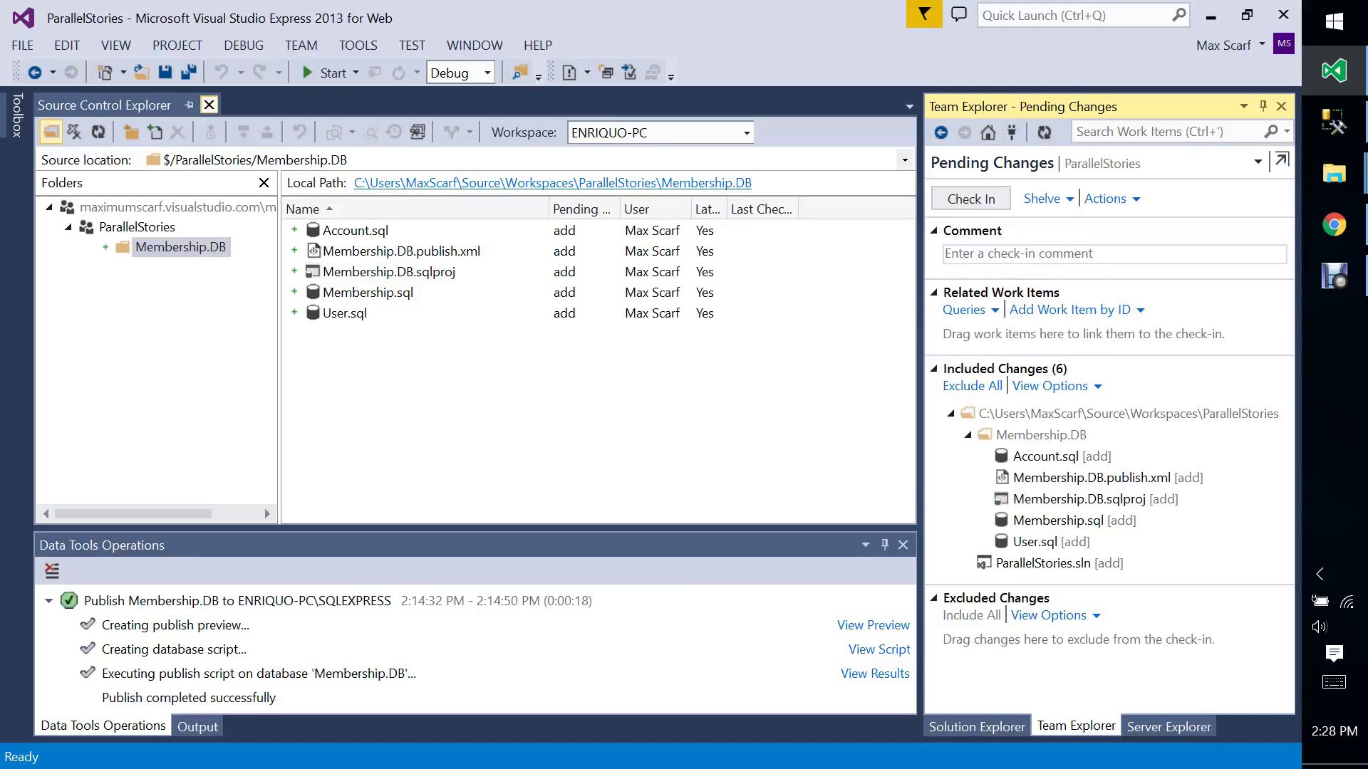
click(209, 105)
click(1046, 456)
click(1059, 563)
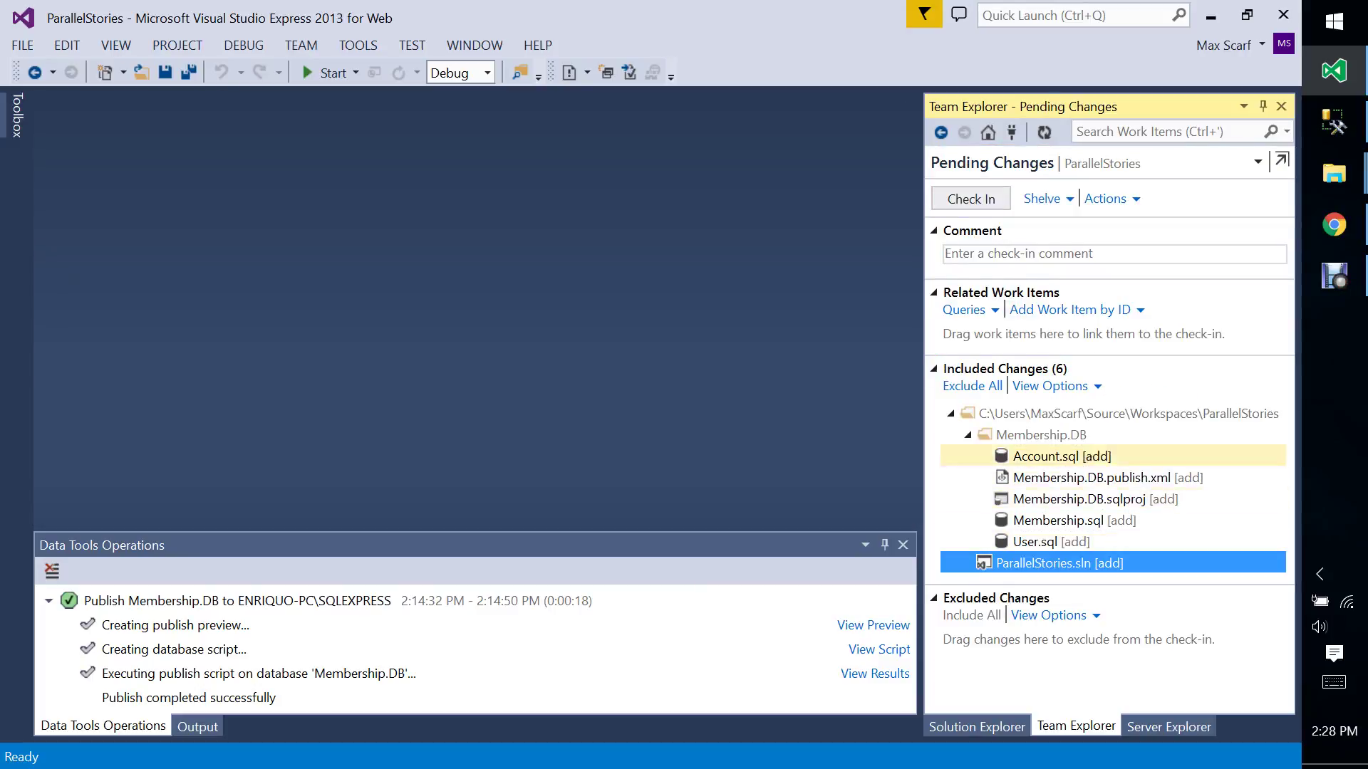
click(1041, 435)
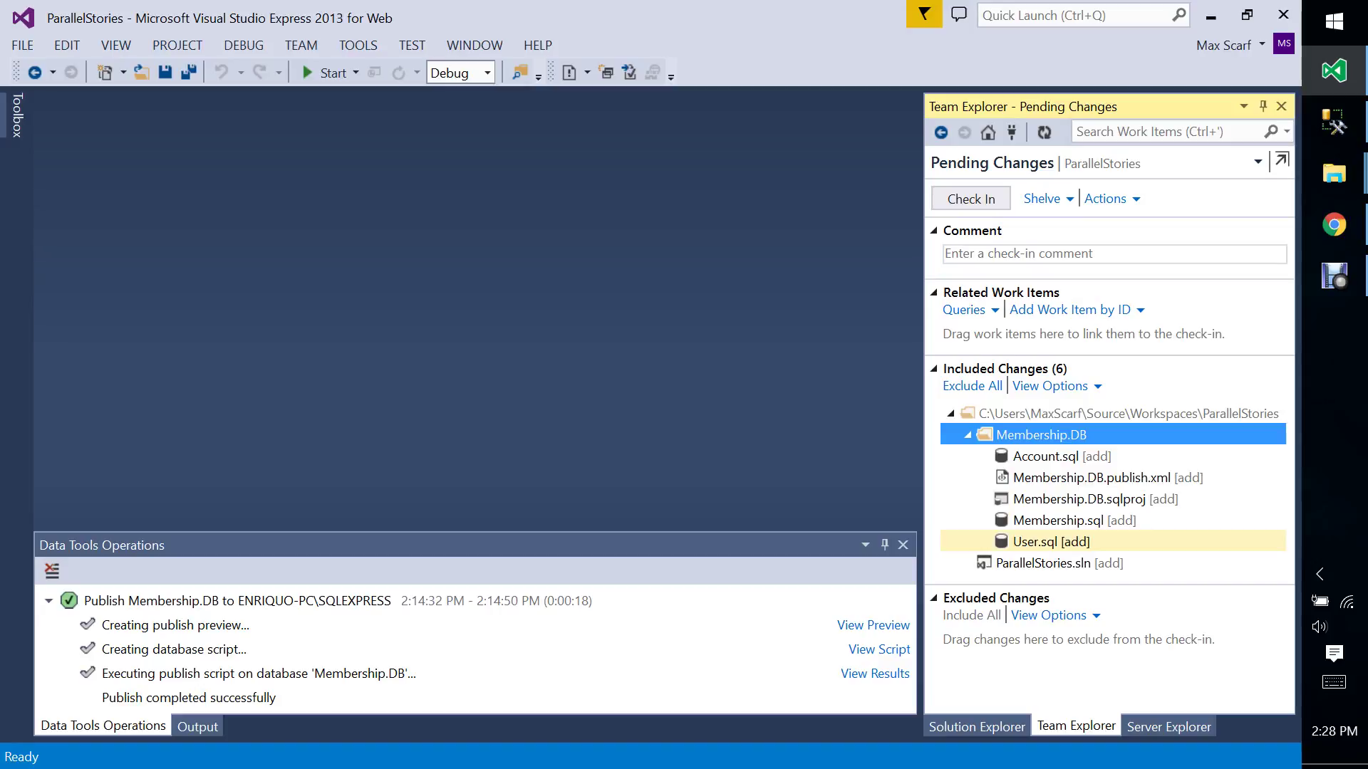
double_click(1058, 520)
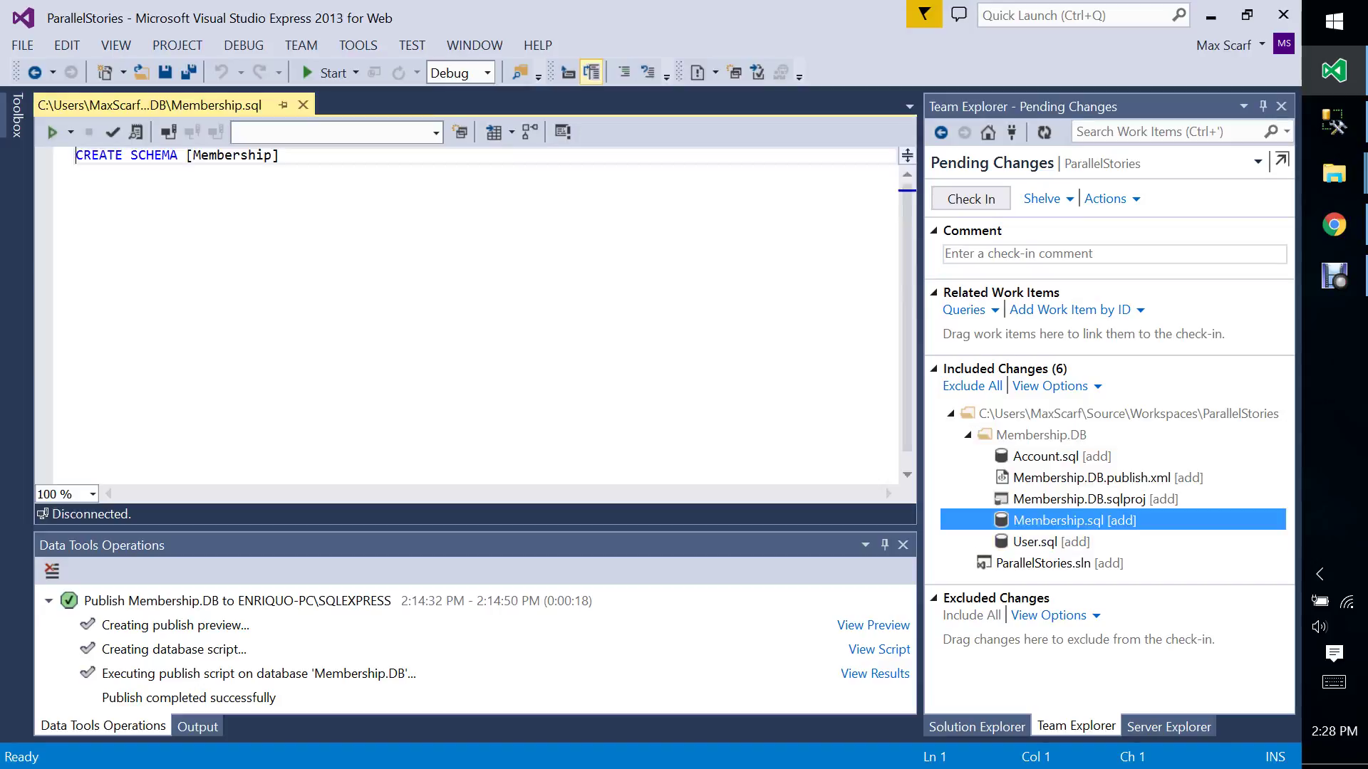
click(75, 174)
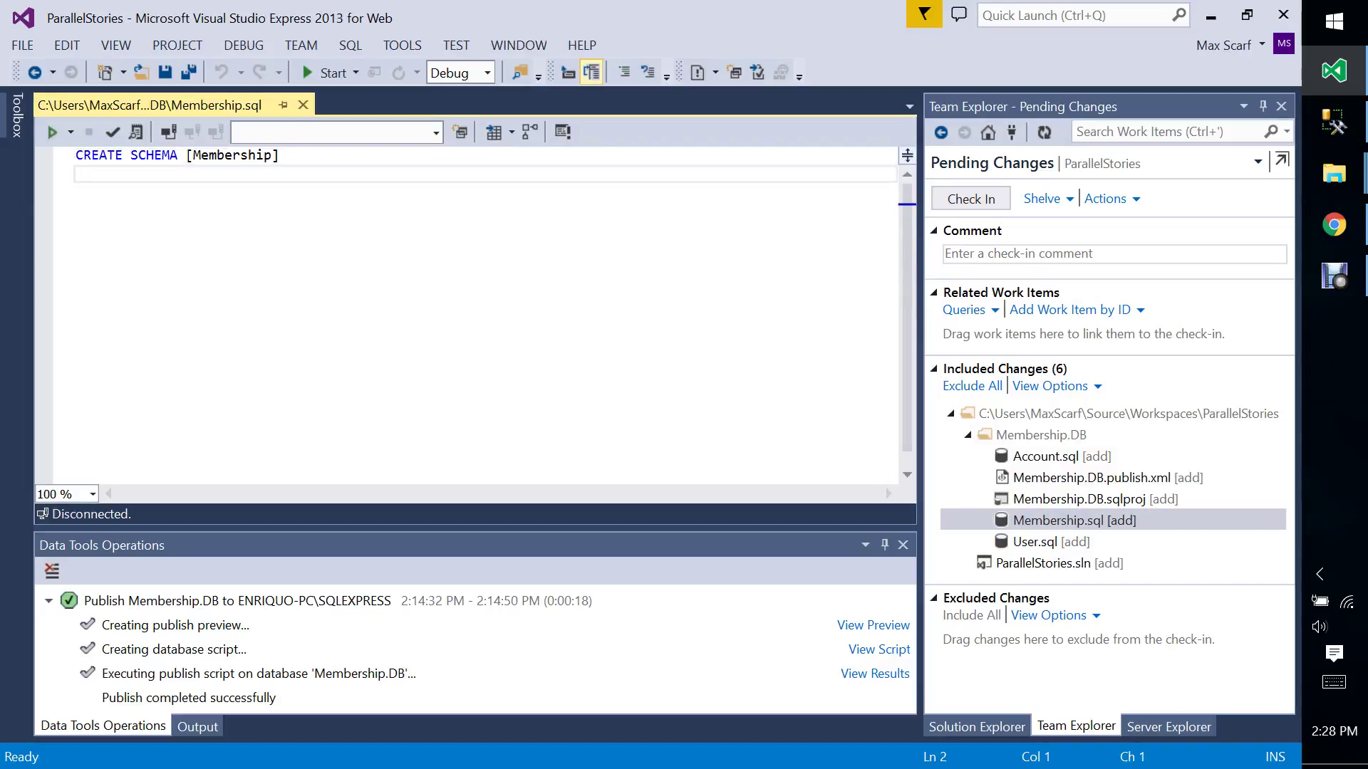
Open User.sql, change the User table's schema to Membership in the CREATE TABLE statement, and save the file.
double_click(1040, 541)
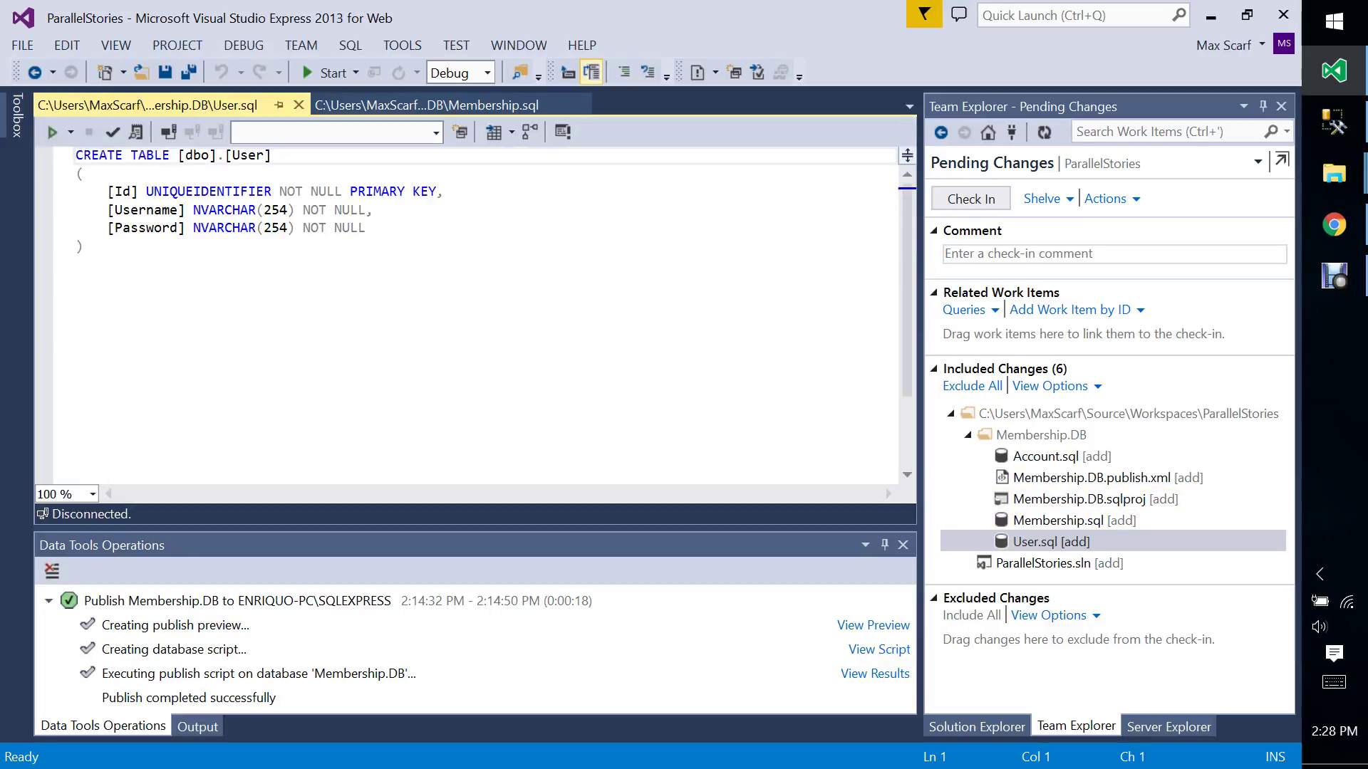
click(209, 156)
key(BackSpace)
key(BackSpace)
key(BackSpace)
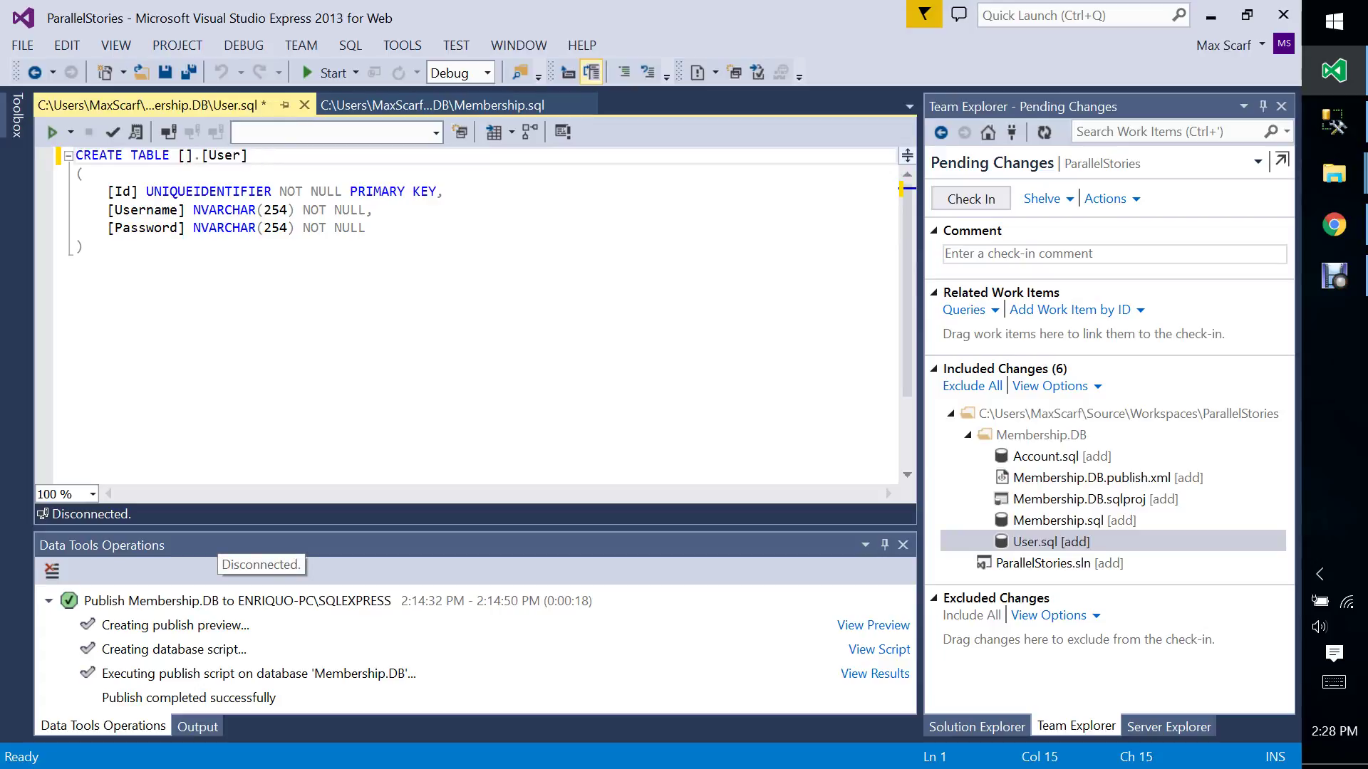
text(Membership)
key(ctrl+s)
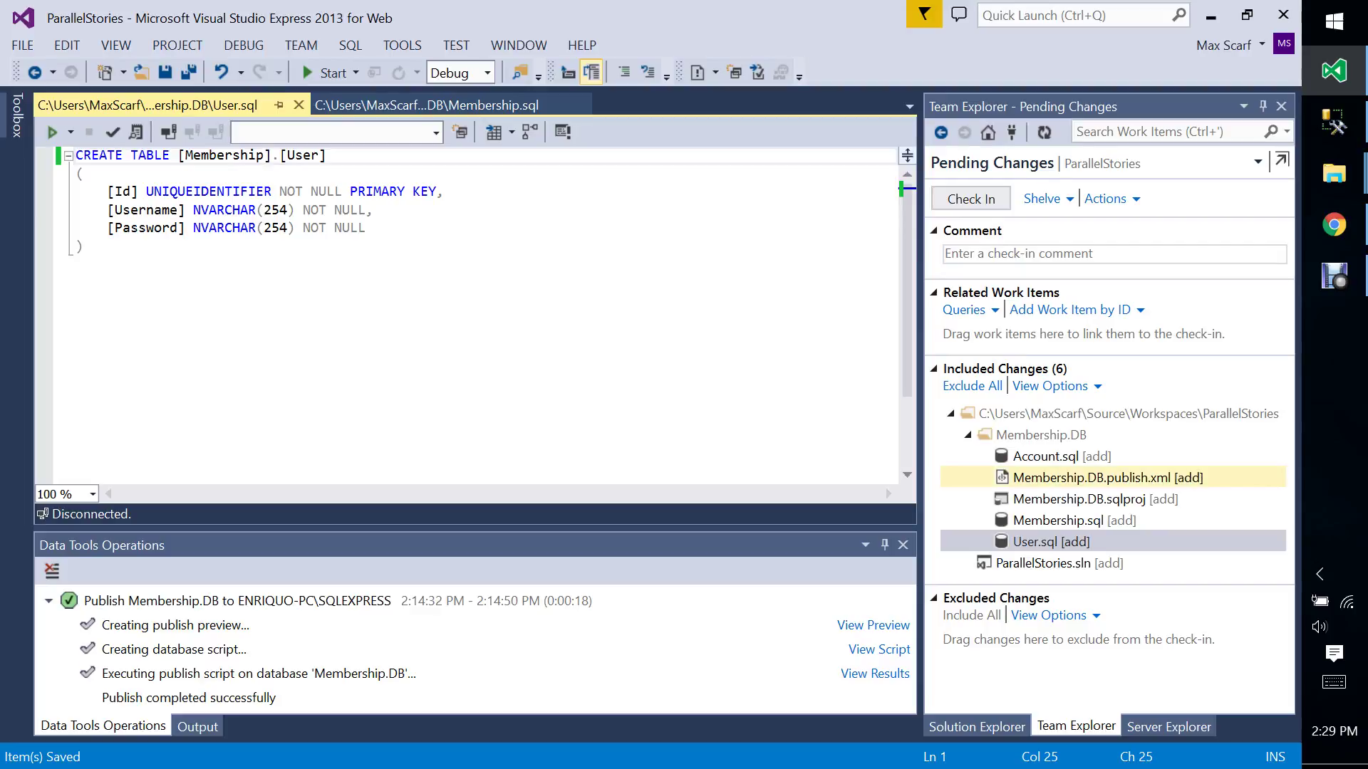
Exclude User.sql from the included pending changes.
click(1040, 542)
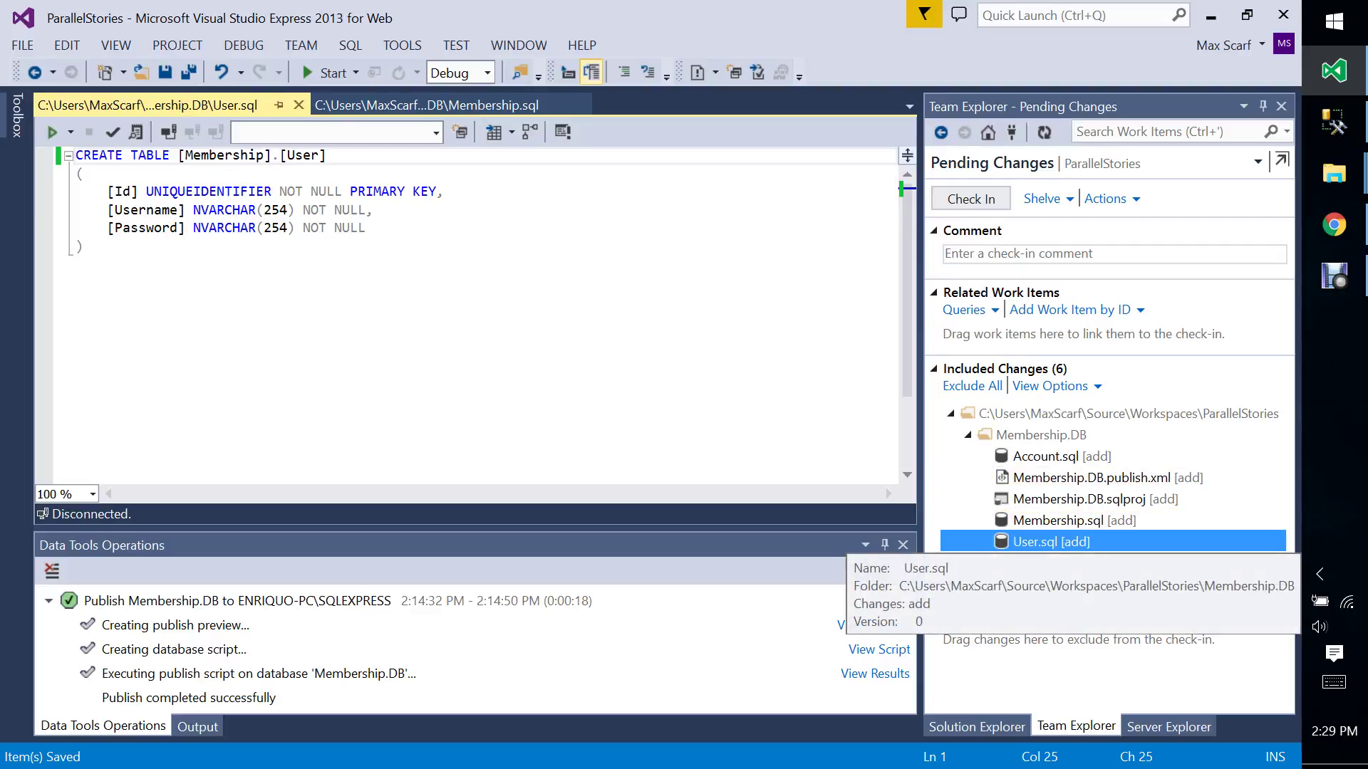
click(1046, 457)
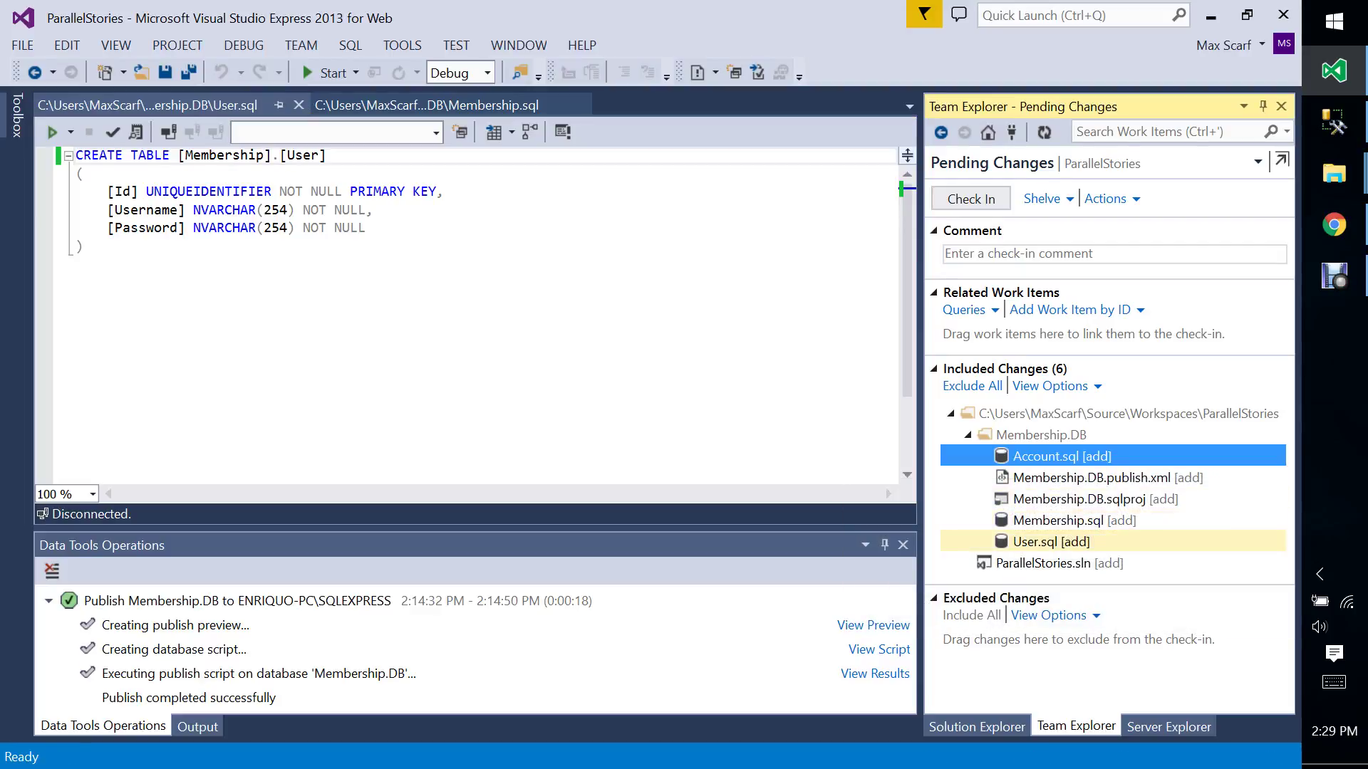
click(1040, 542)
right_click(1026, 538)
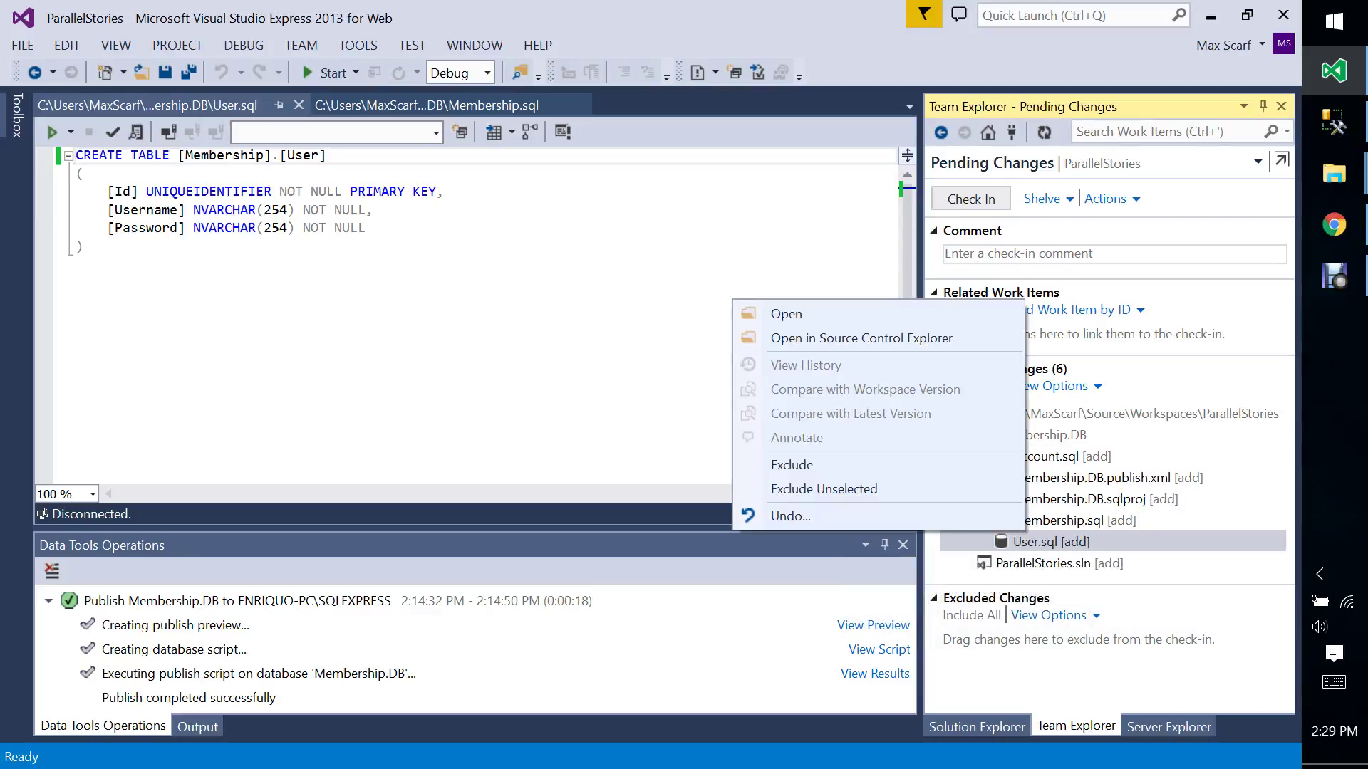
click(791, 464)
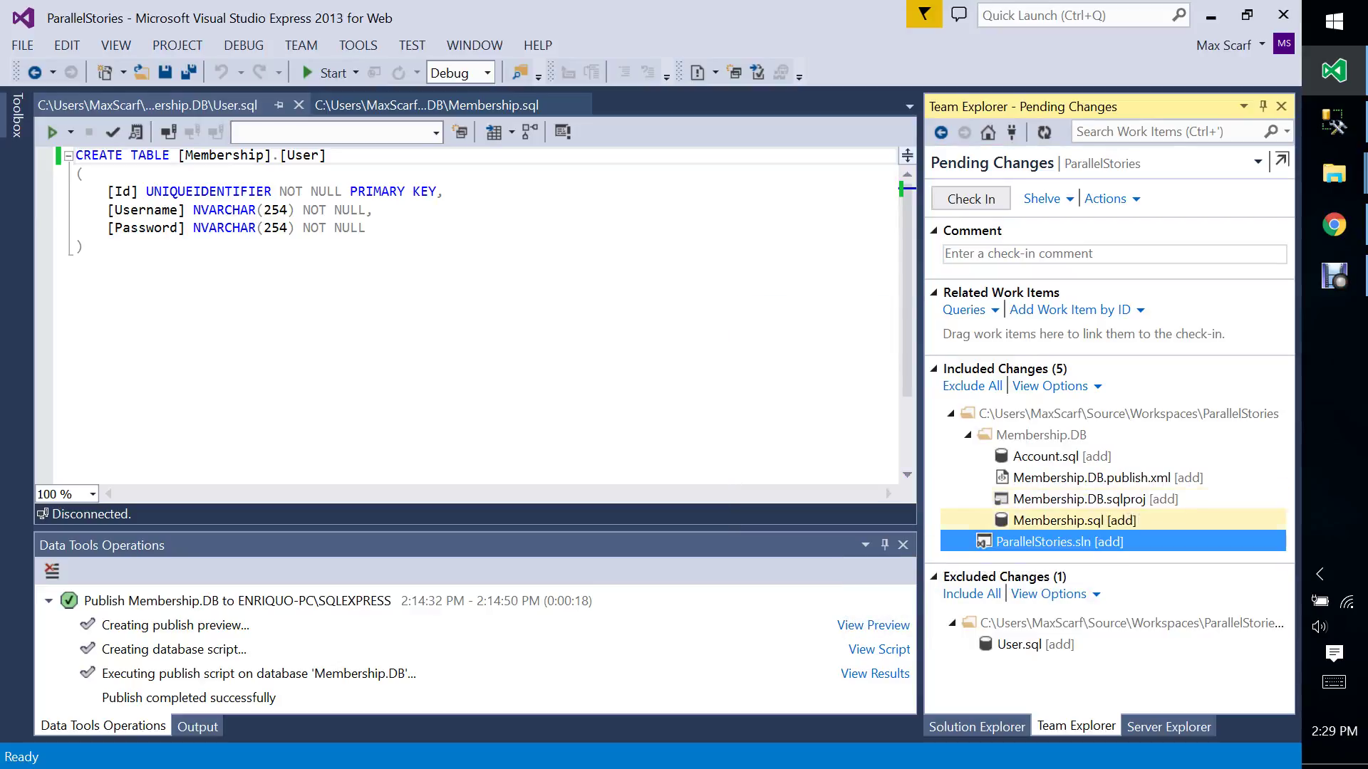
Open Account.sql and Membership.sql from the included changes to examine their table and schema definitions.
double_click(1047, 457)
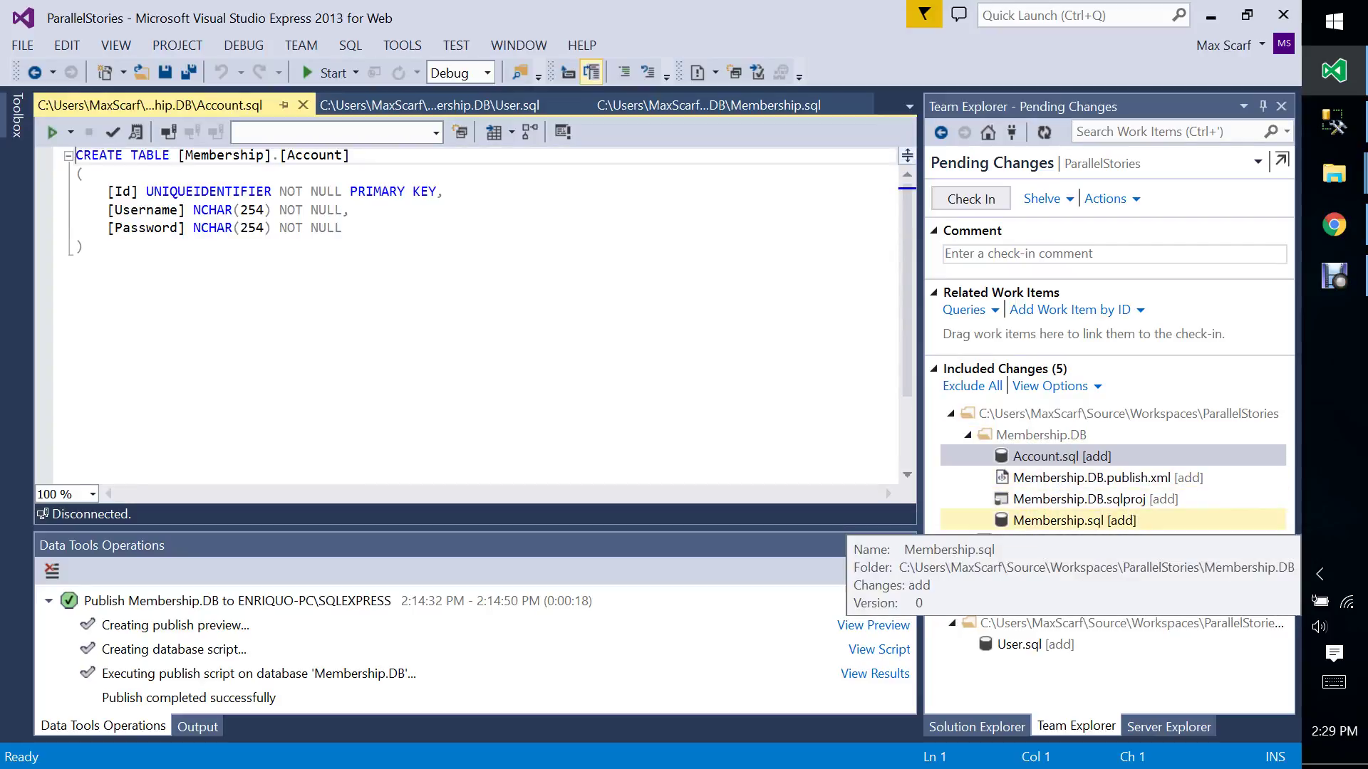
click(1074, 521)
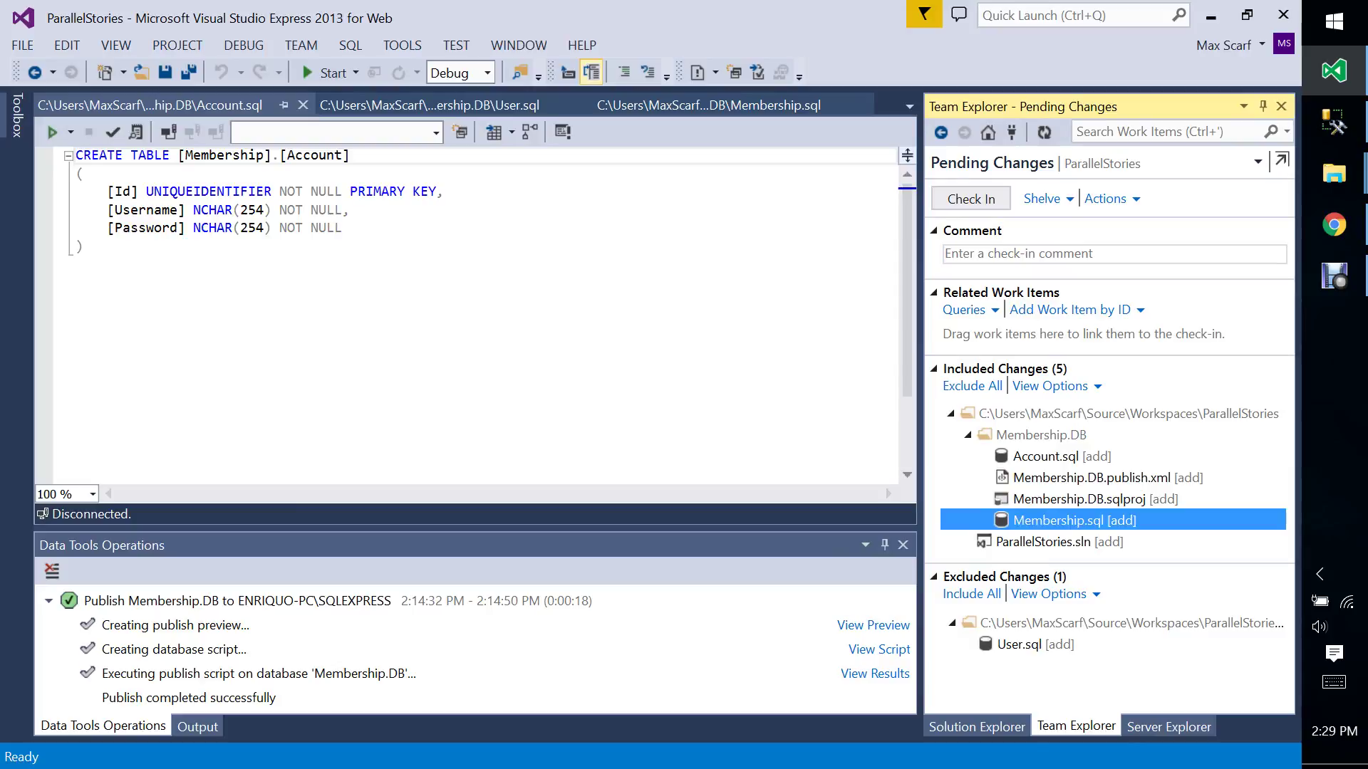
double_click(1074, 520)
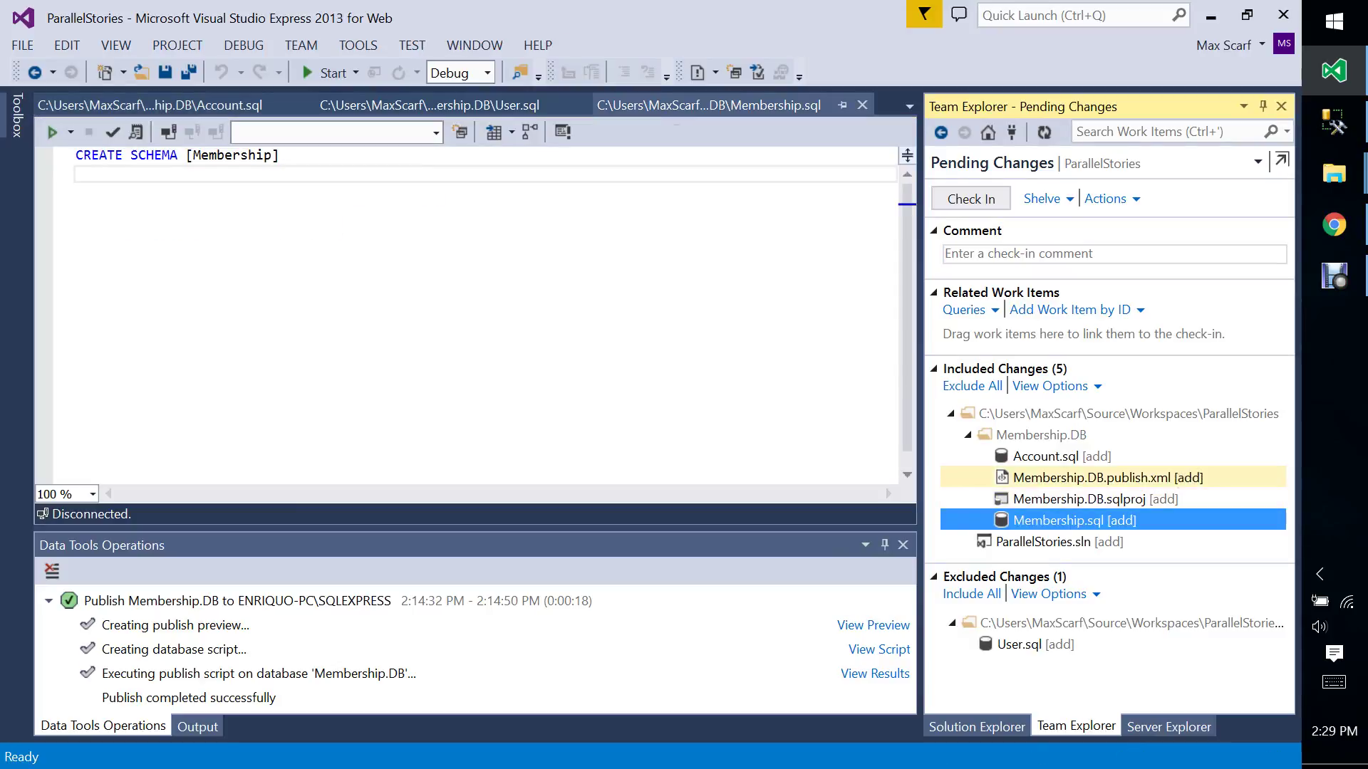
double_click(1061, 456)
click(427, 265)
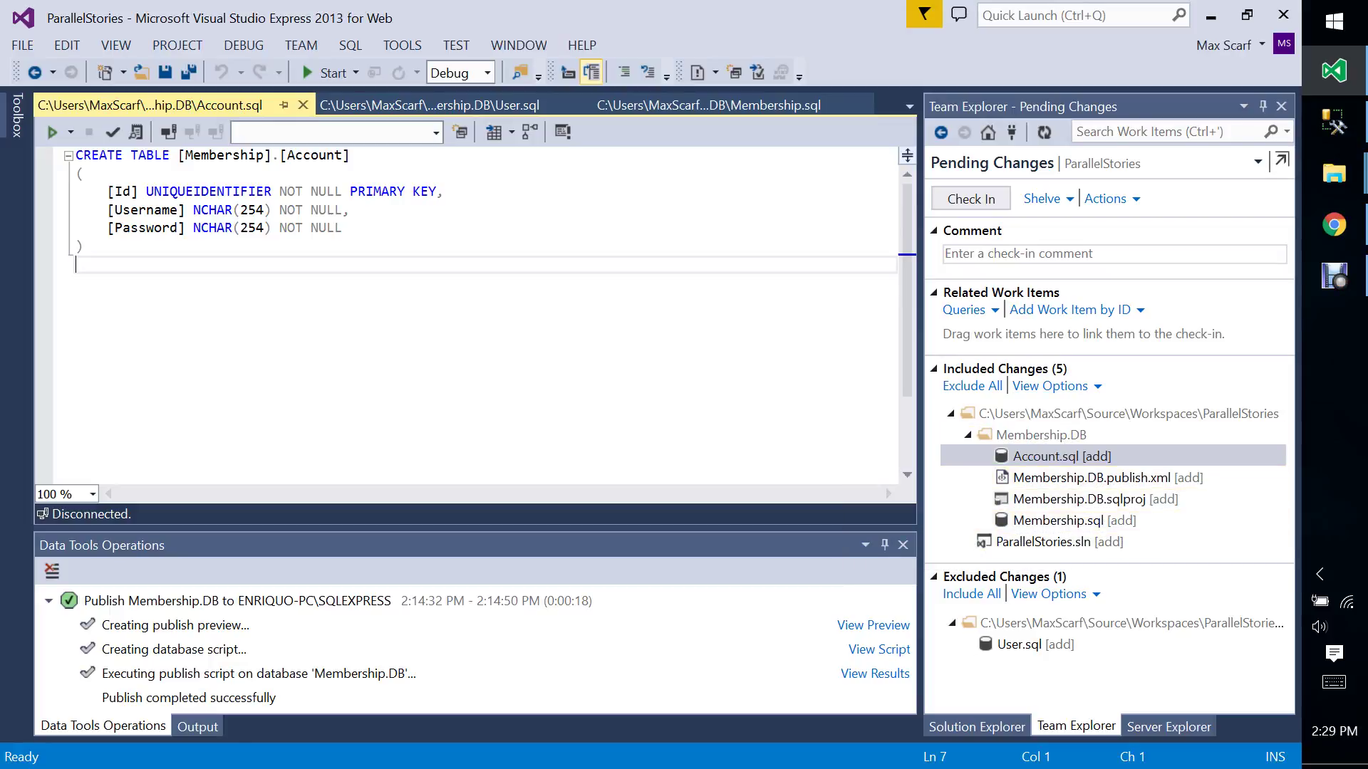
Undo the pending add of User.sql in the excluded changes.
click(1035, 644)
right_click(1004, 641)
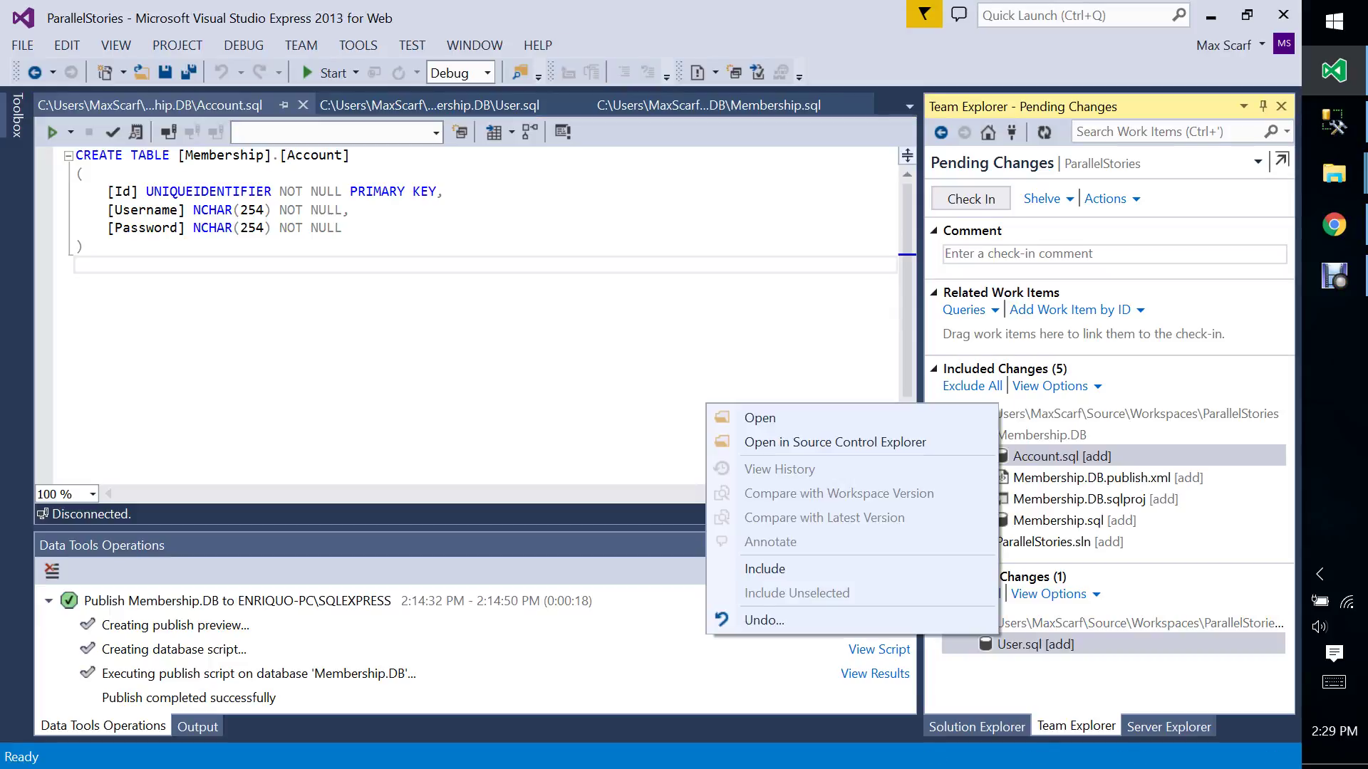
key(Return)
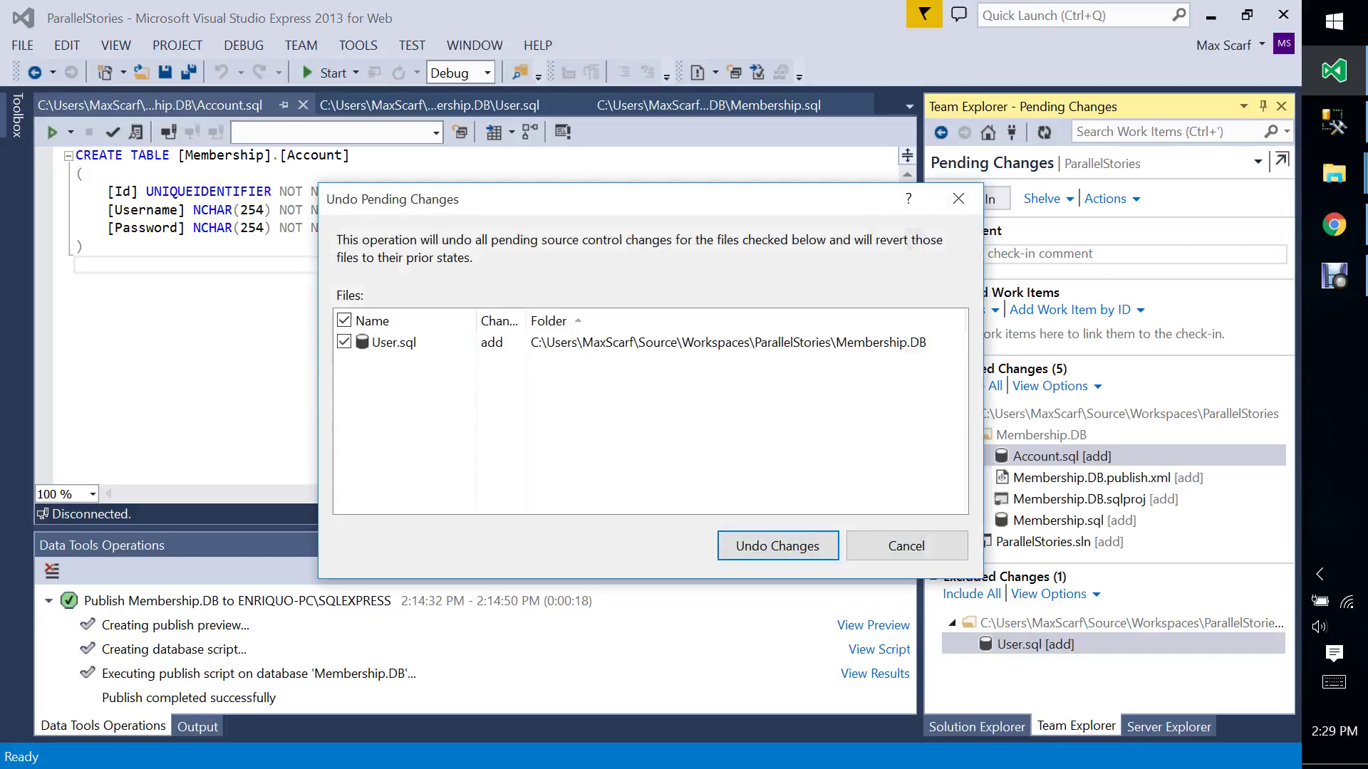
key(Return)
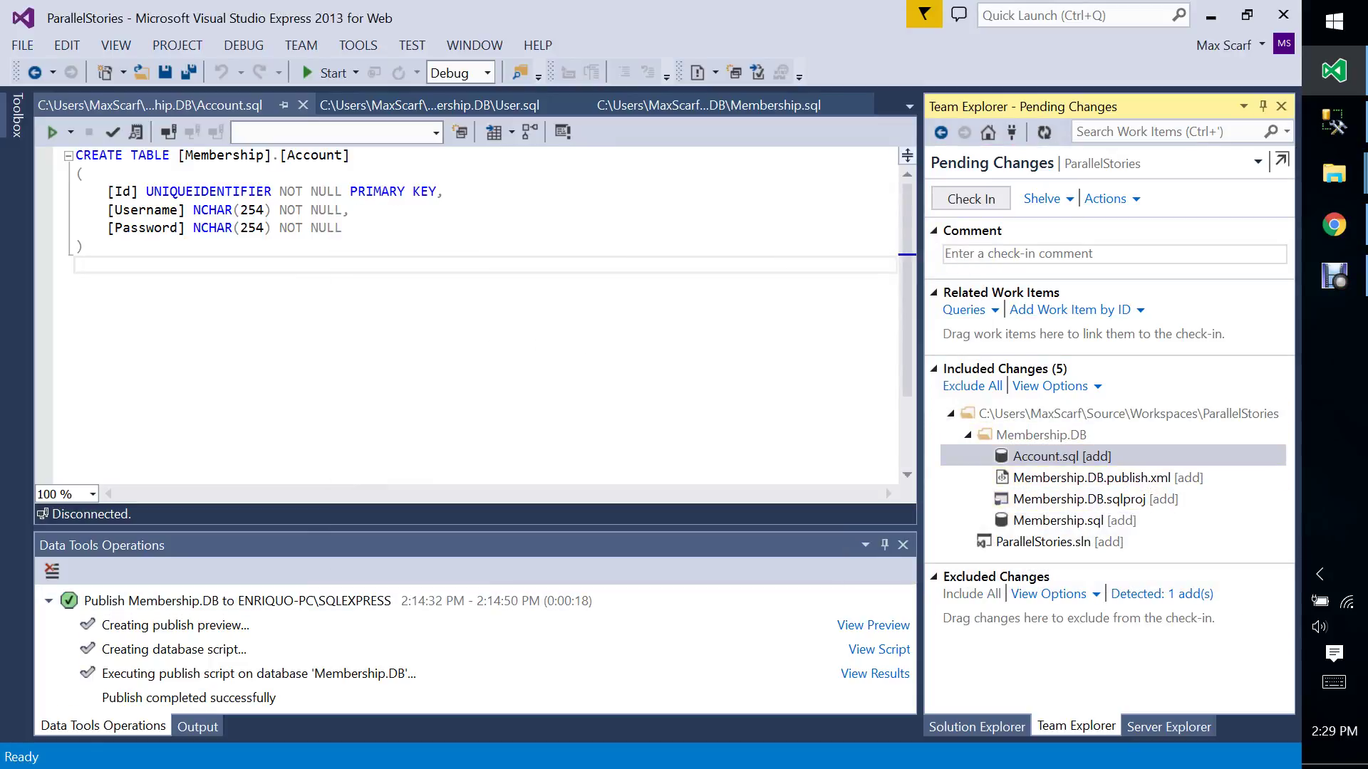
click(965, 310)
click(965, 310)
click(965, 310)
click(965, 310)
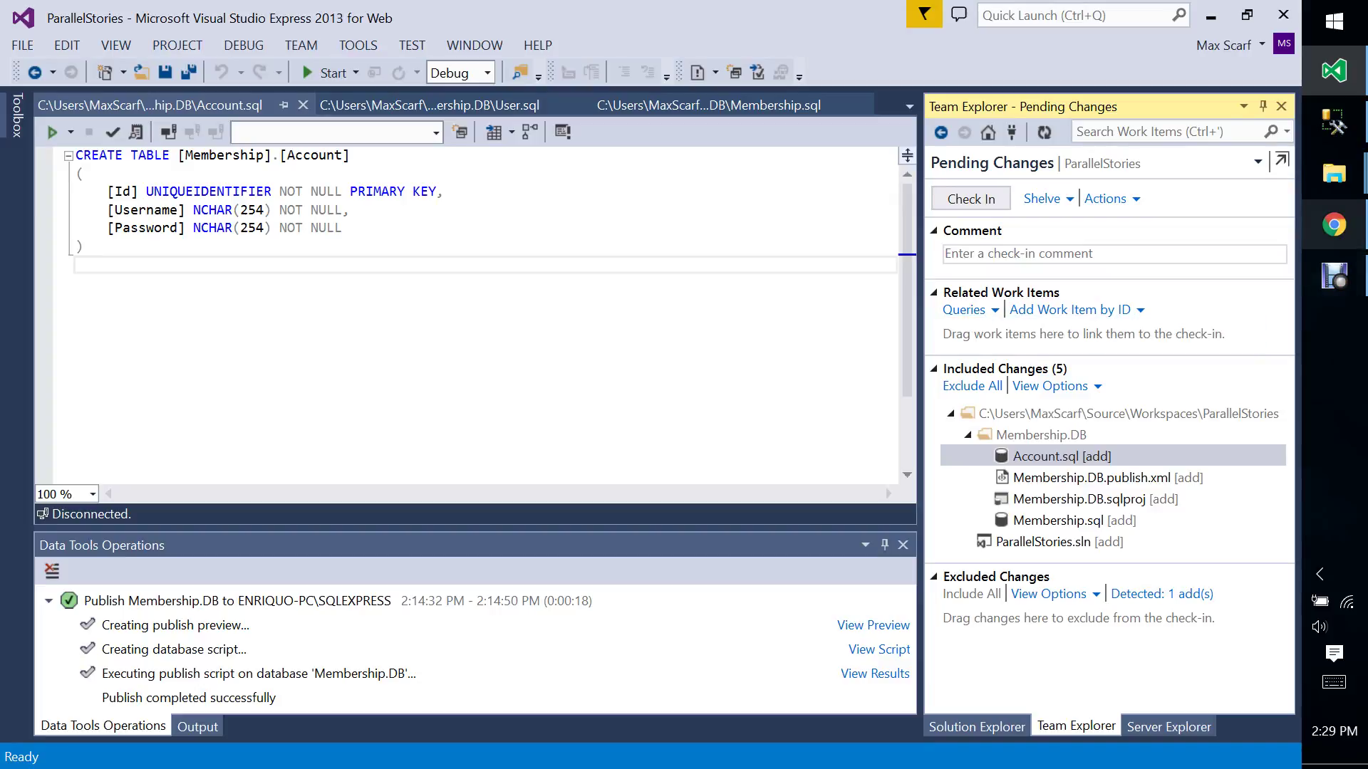
Switch to Chrome to check the contents of $/ParallelStories in Team Services, and return to Visual Studio.
click(1334, 224)
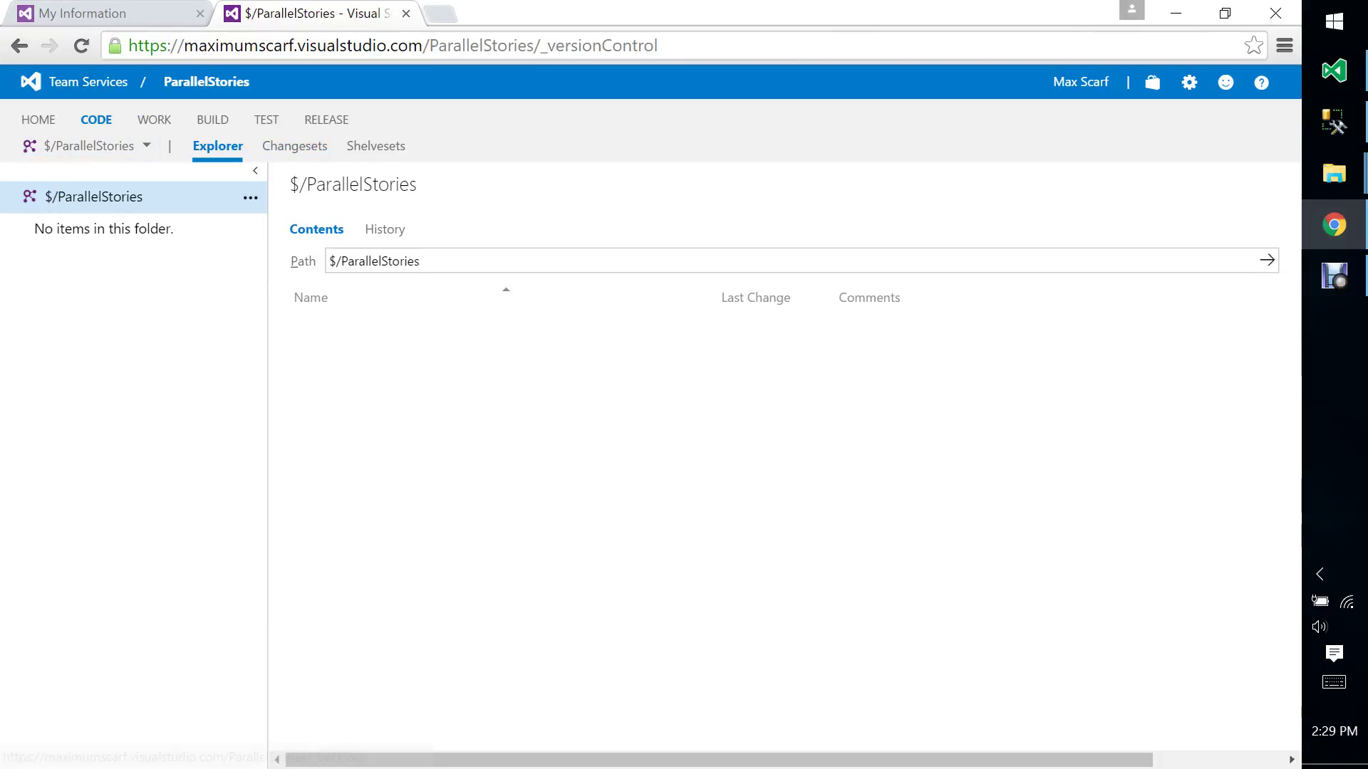
click(1334, 70)
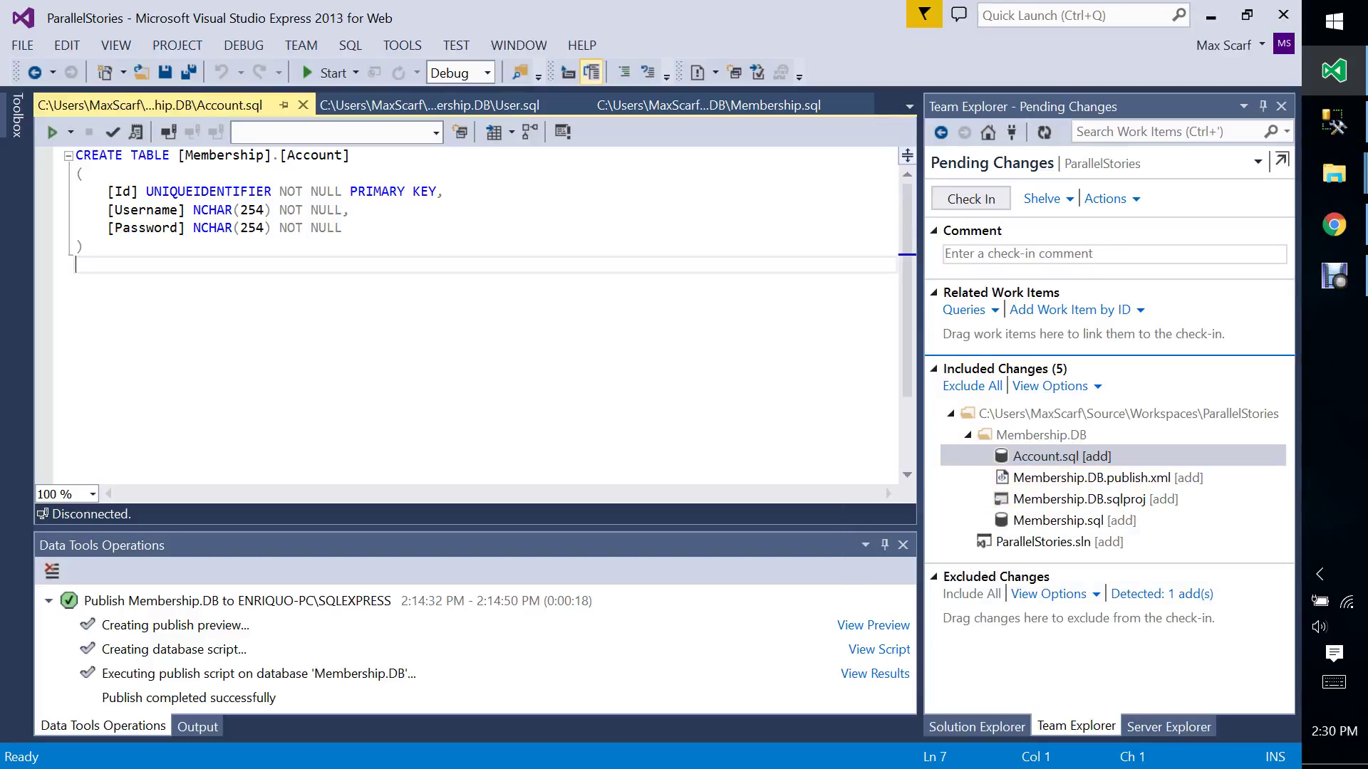
Set the check-in comment to "Adding solution and Membership.db".
click(1114, 254)
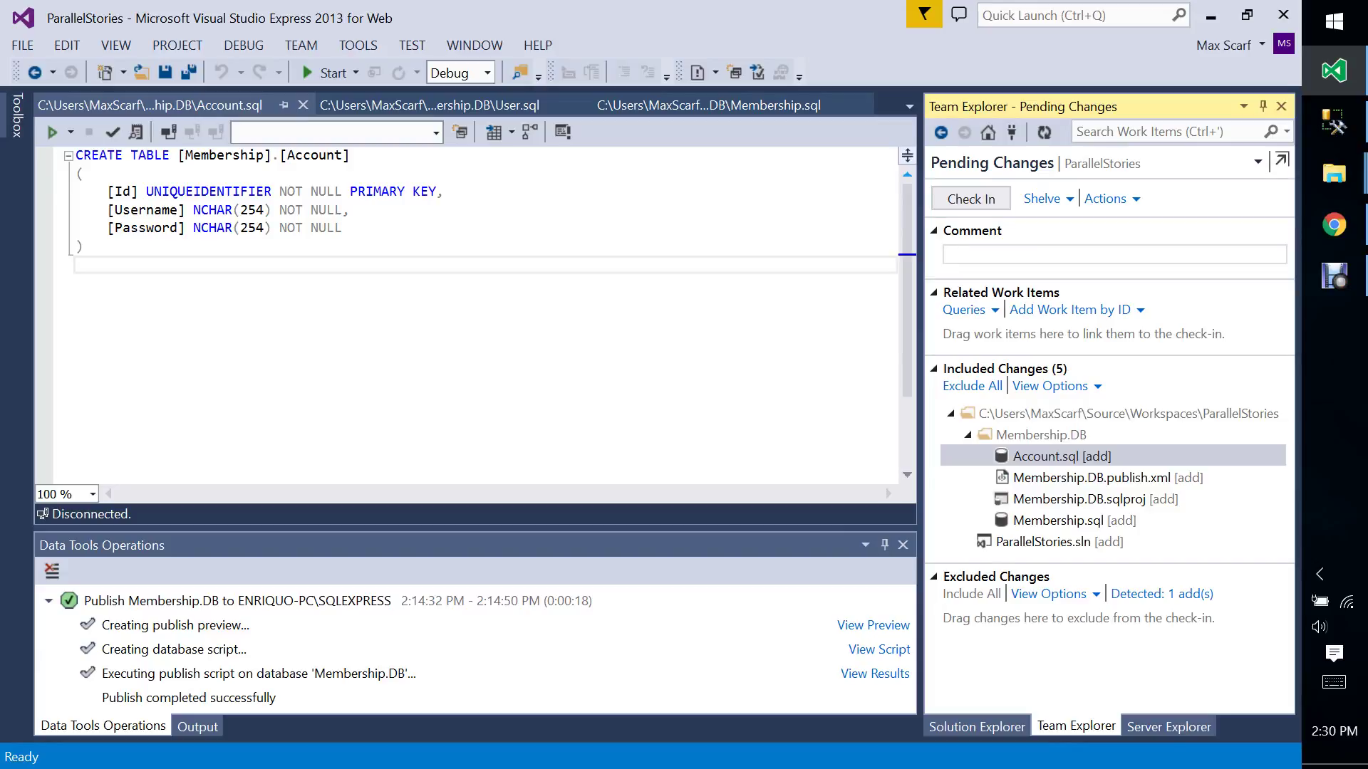
text(Adding )
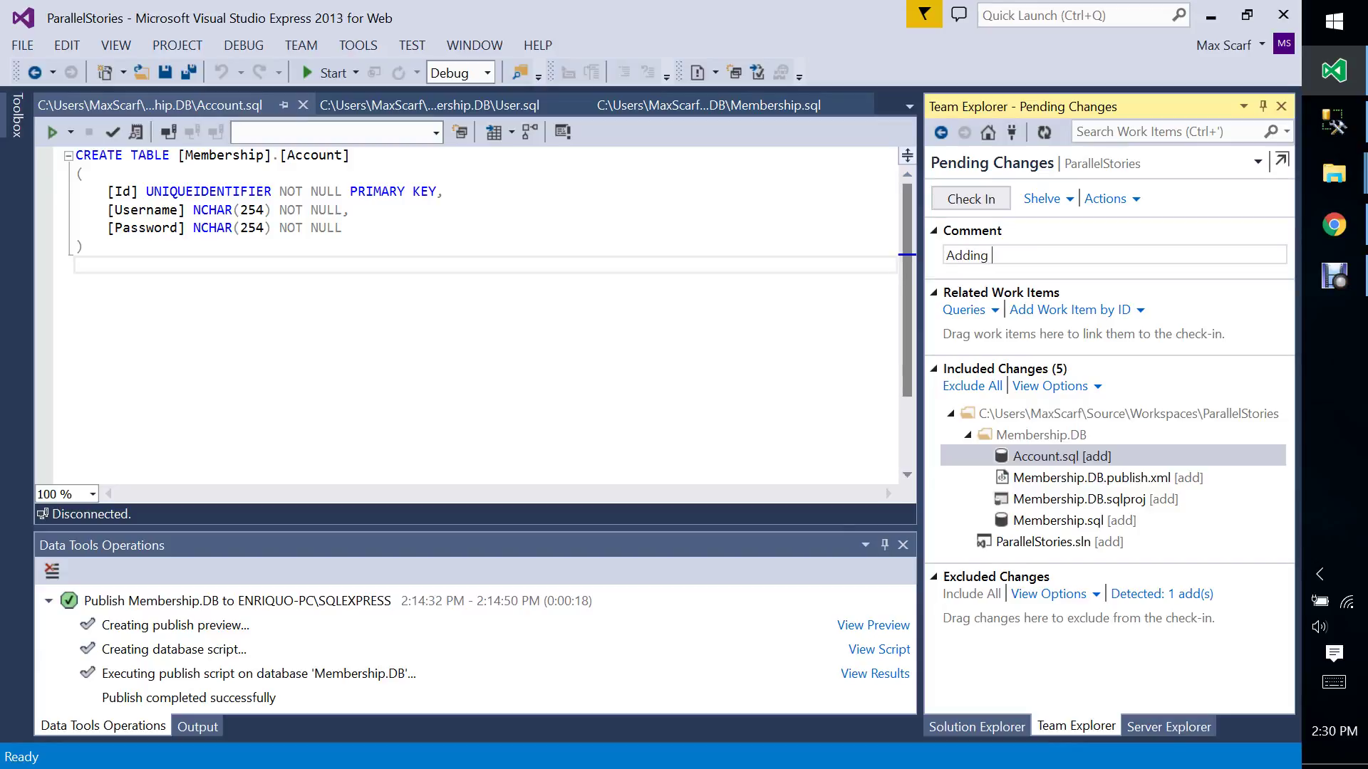
text(solution and Membership.db)
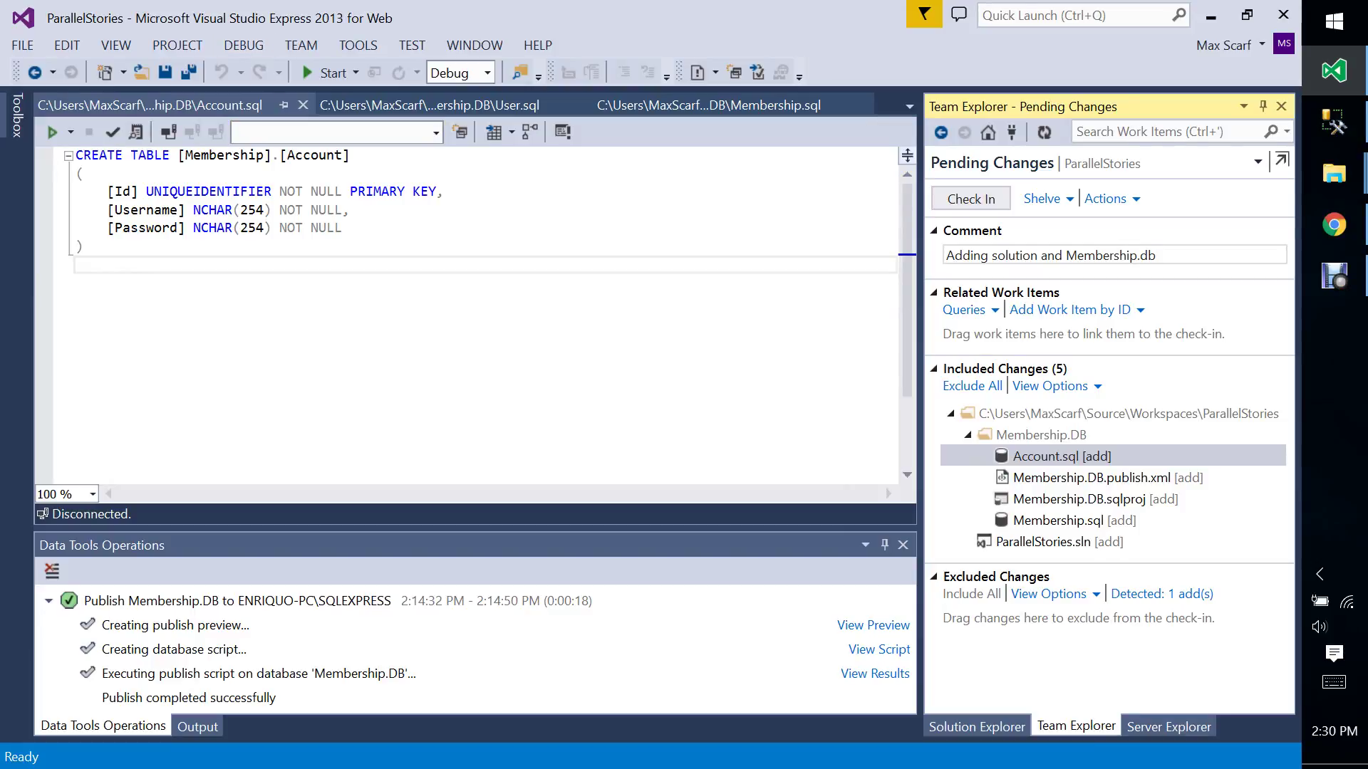
Check in the included changes, saving the modified ParallelStories.sln and Membership.DB project along with them.
click(1105, 199)
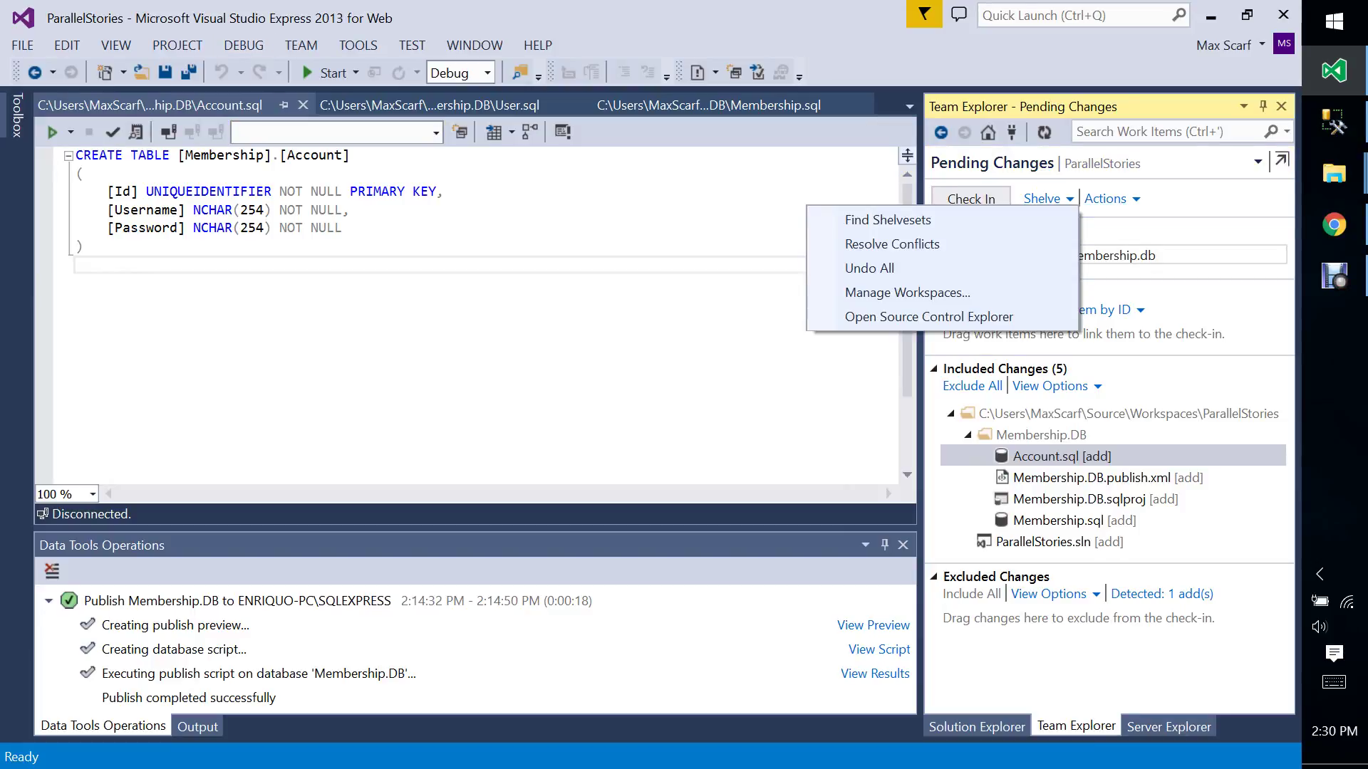
key(Escape)
click(970, 198)
click(594, 400)
key(Return)
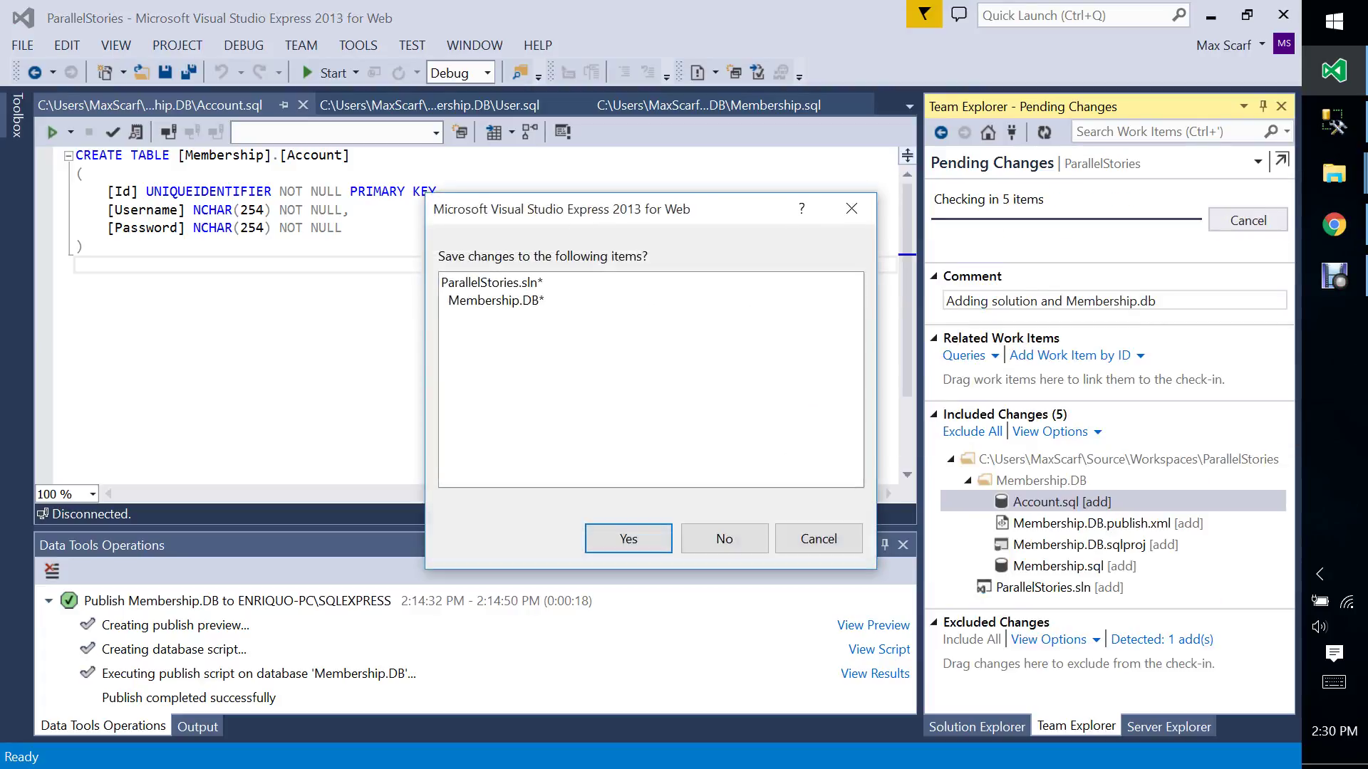
key(Return)
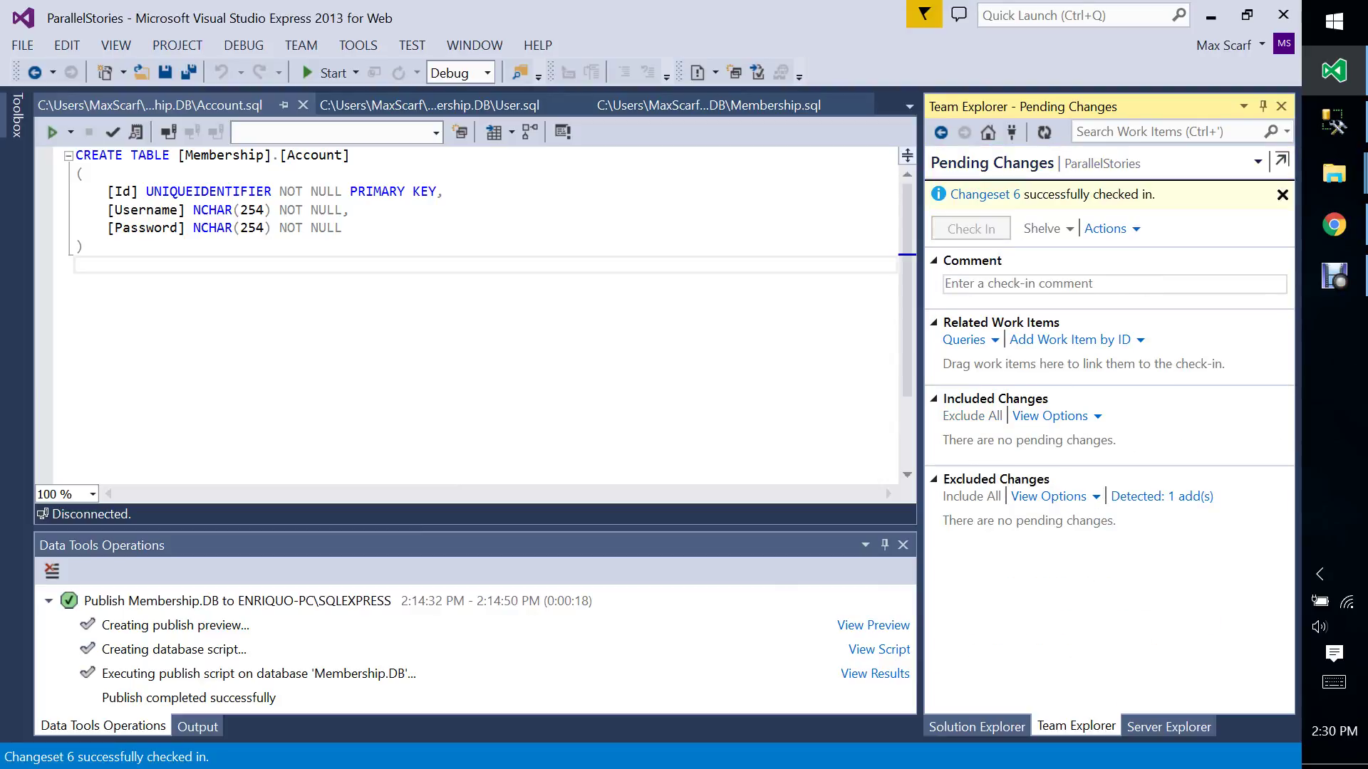
Open the source control explorer and inspect the files checked in under the Membership.DB folder.
click(988, 133)
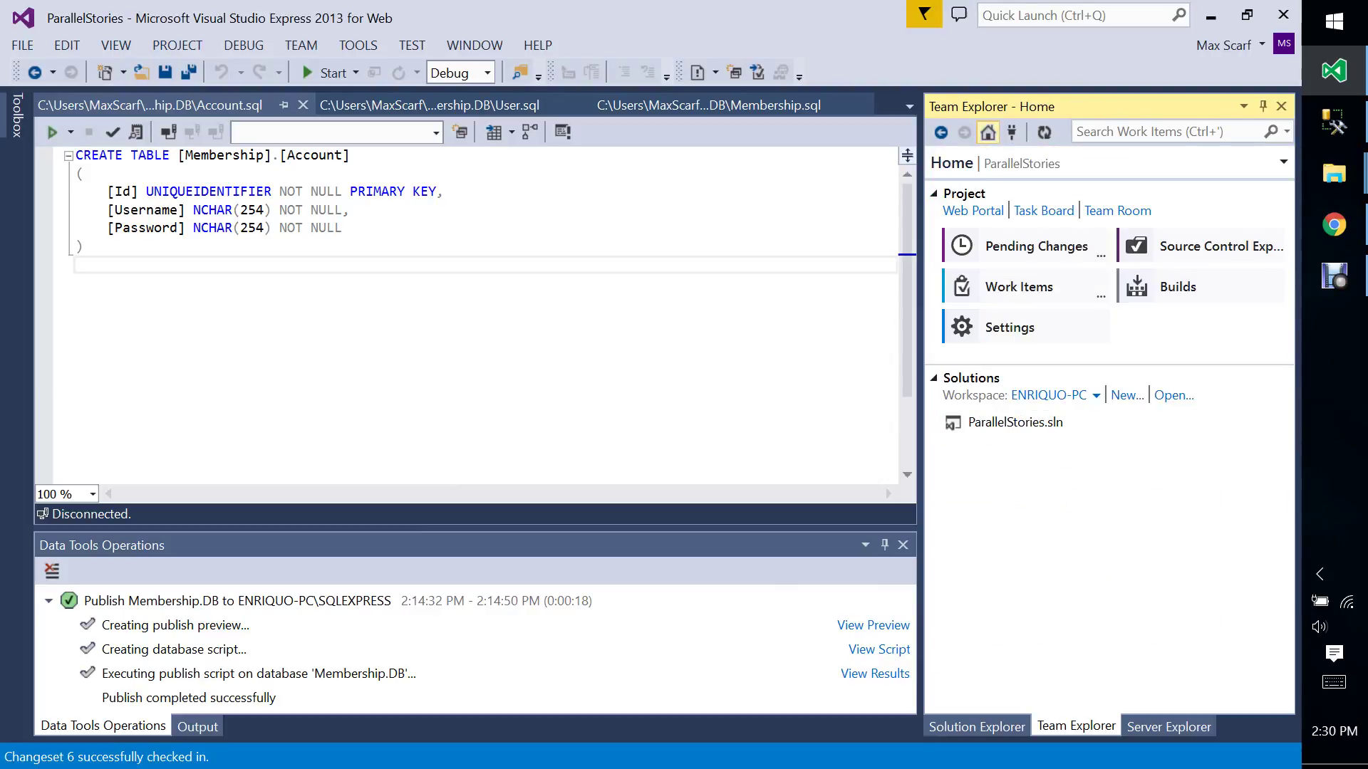
click(1201, 245)
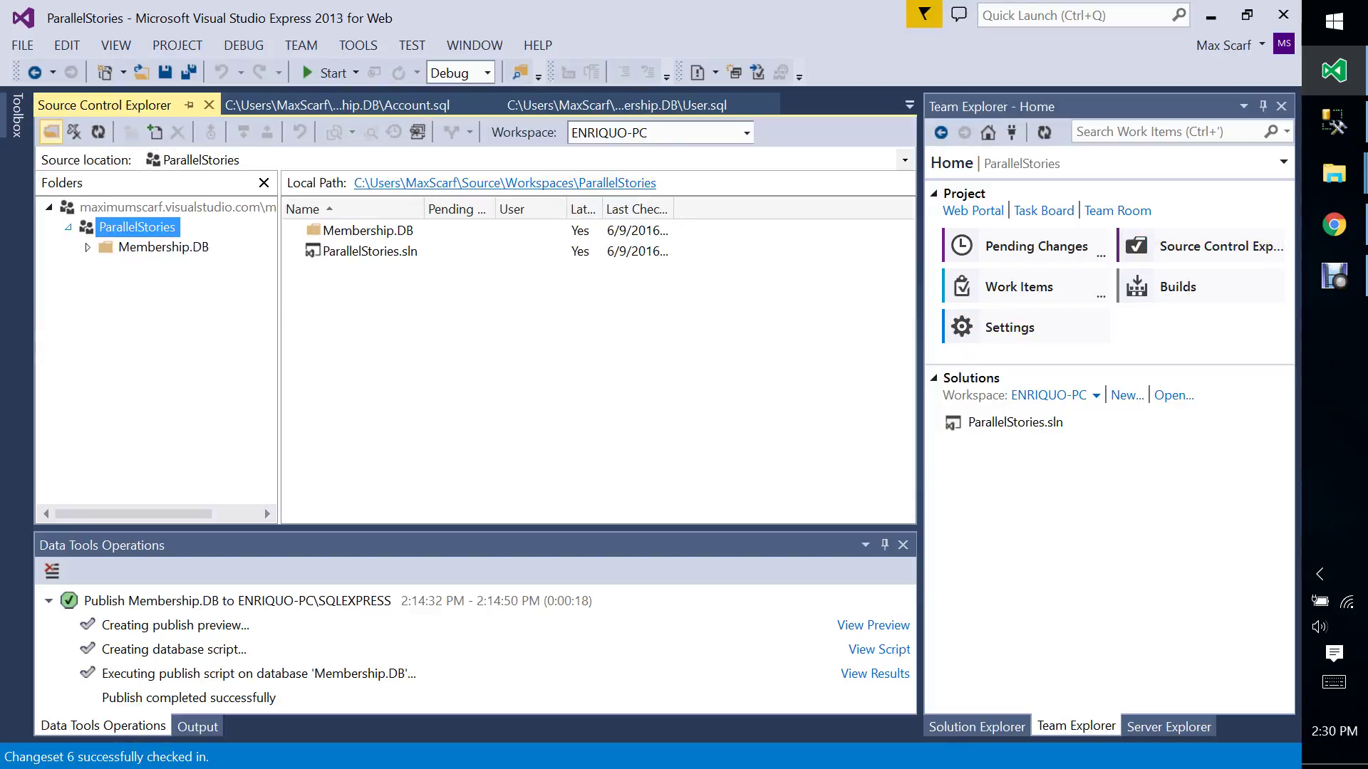
click(163, 247)
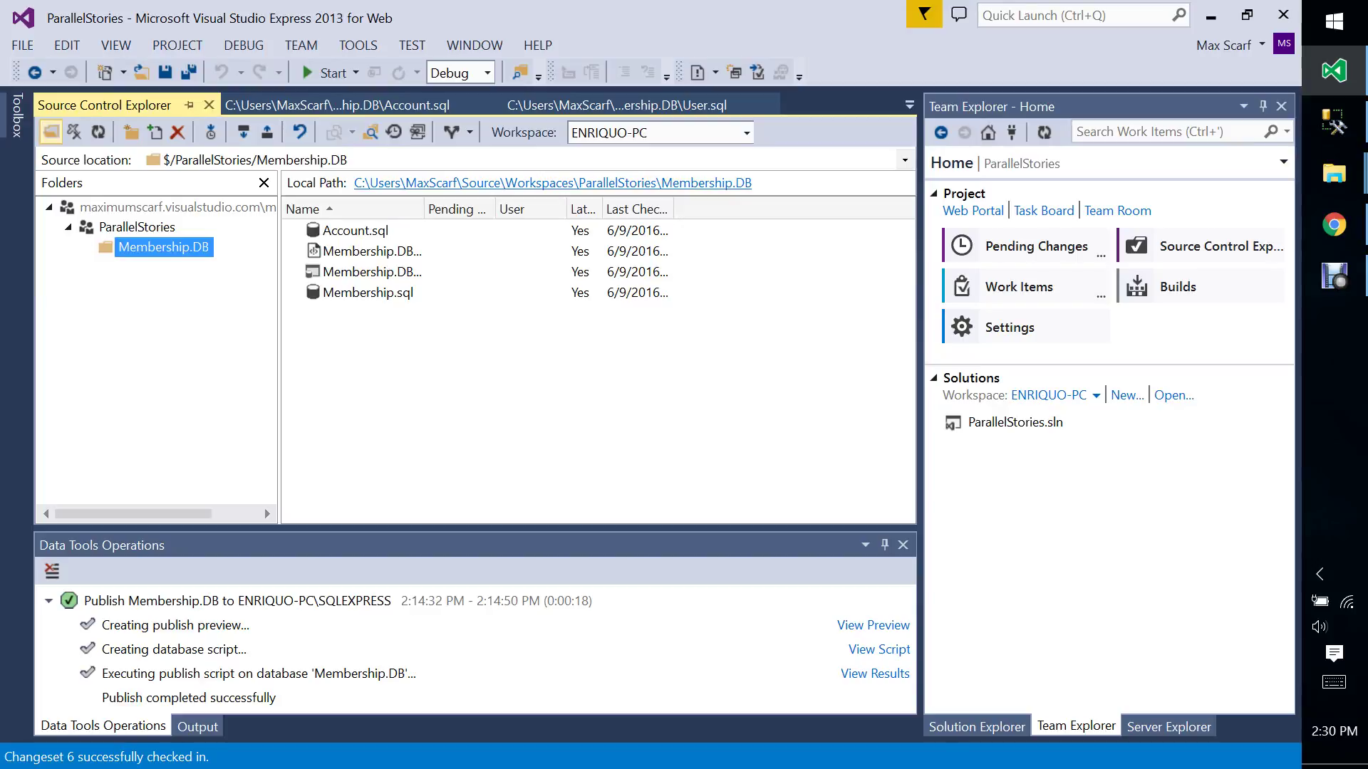
View the changeset history of the ParallelStories folder, and close the history and the source control explorer.
key(Up)
key(shift+F10)
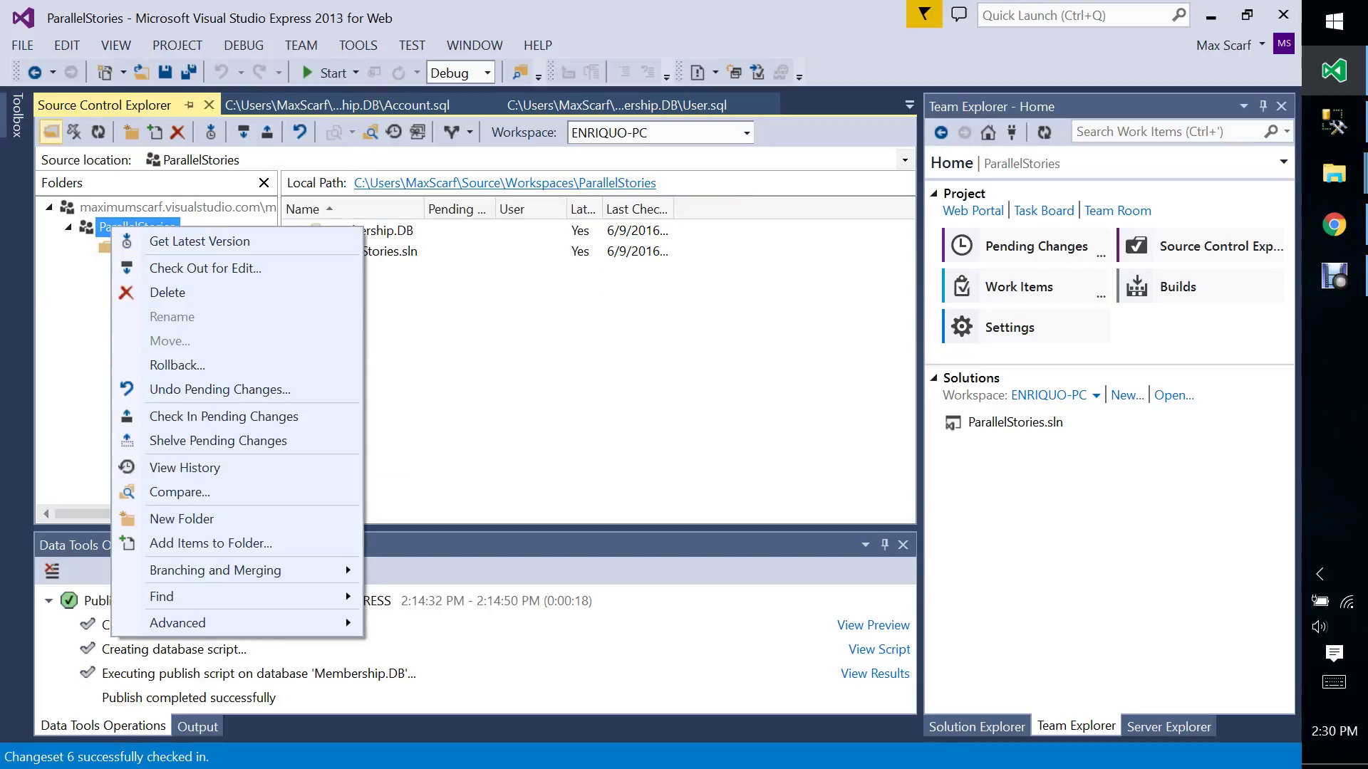
key(Return)
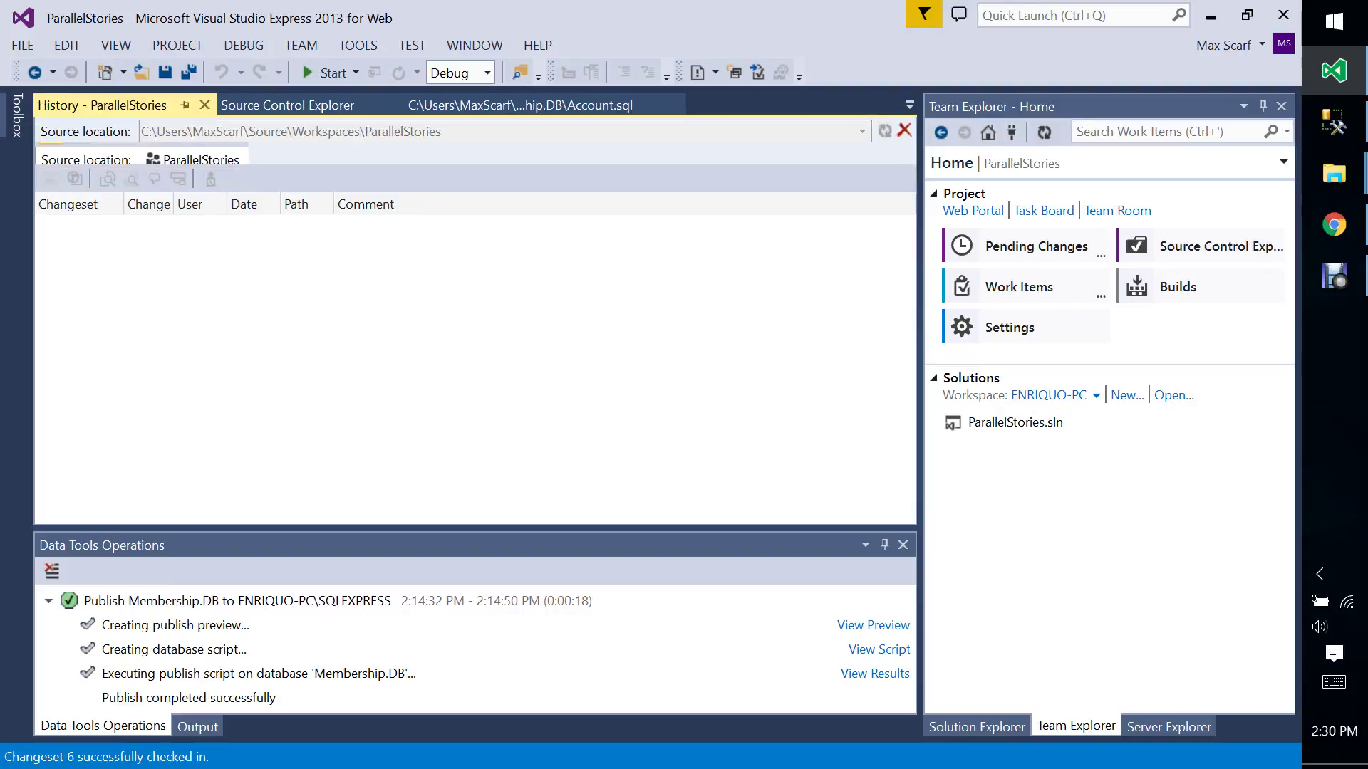
key(Down)
key(Up)
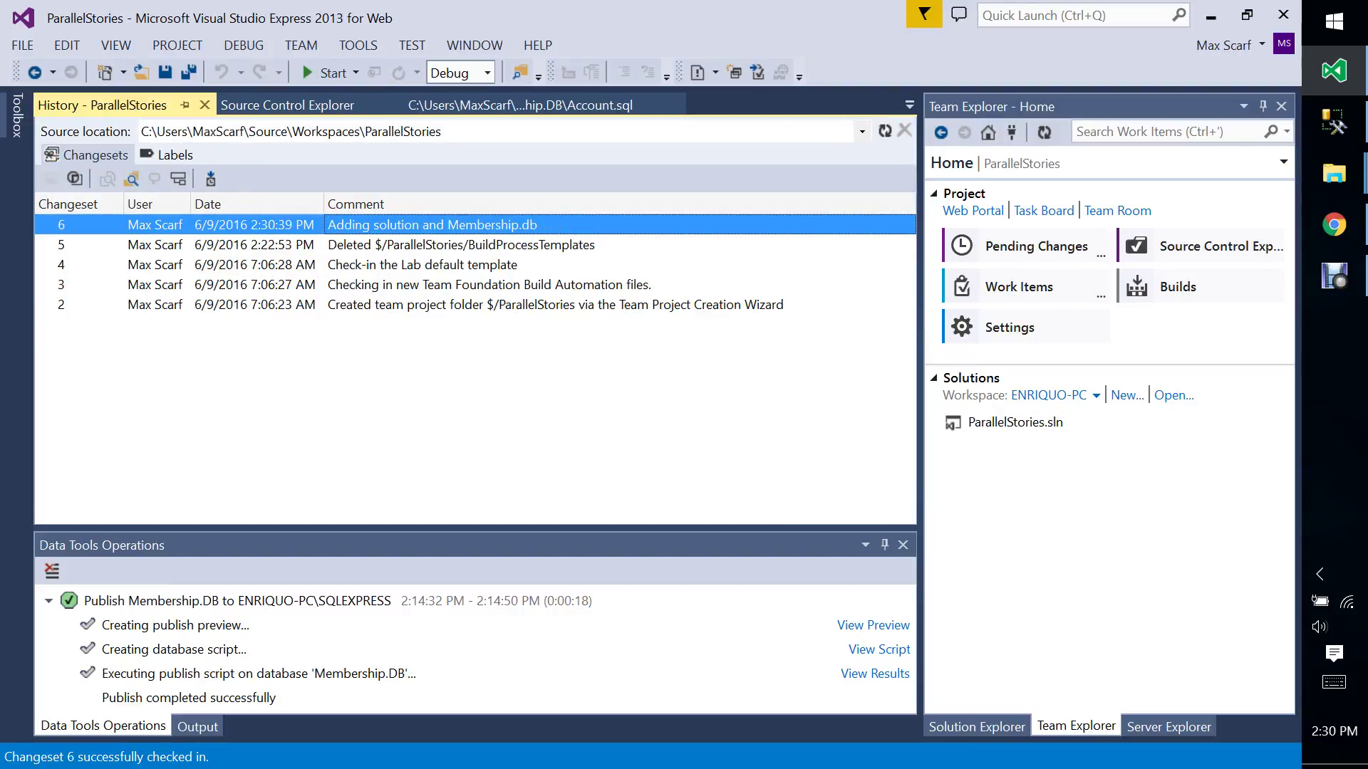
key(ctrl+F4)
key(ctrl+F4)
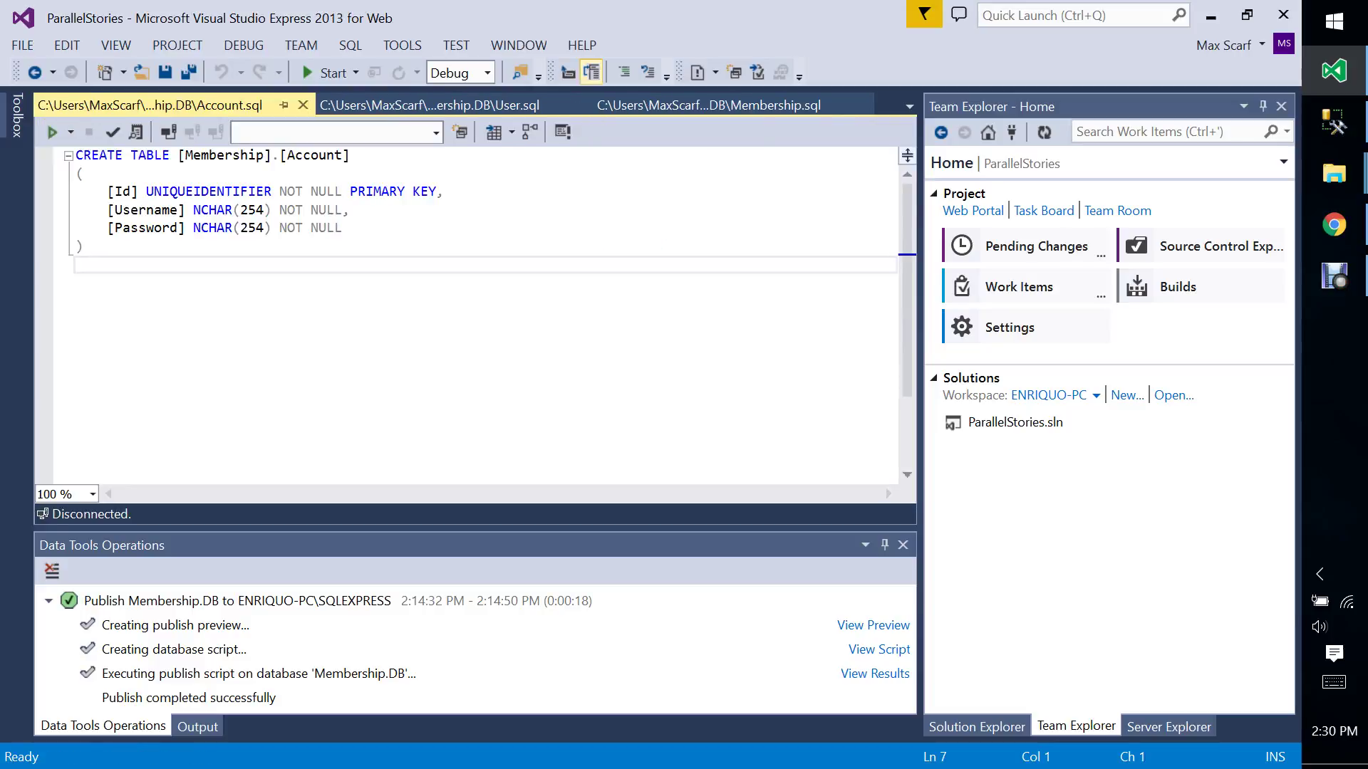
Switch to Chrome, refresh $/ParallelStories in Team Services, and look through the files in the Membership.DB folder.
click(1335, 224)
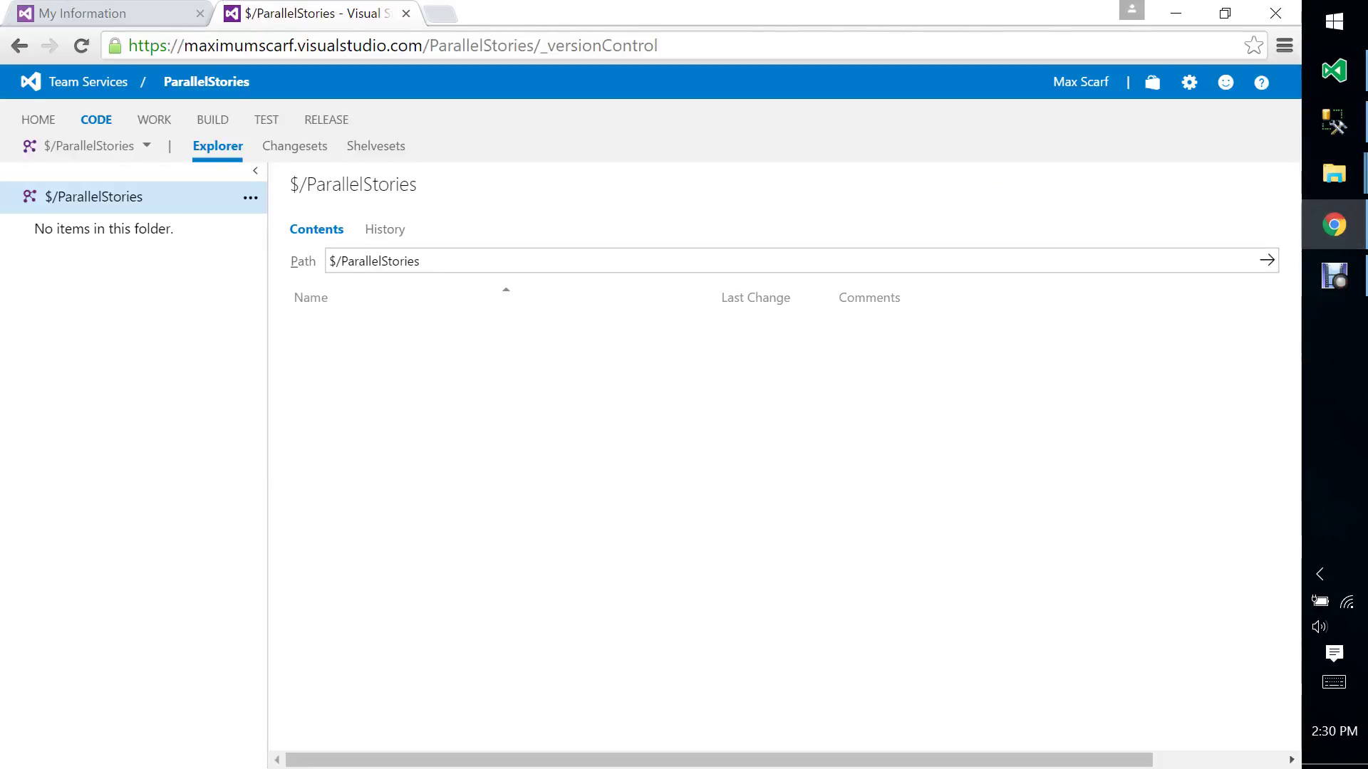
key(F5)
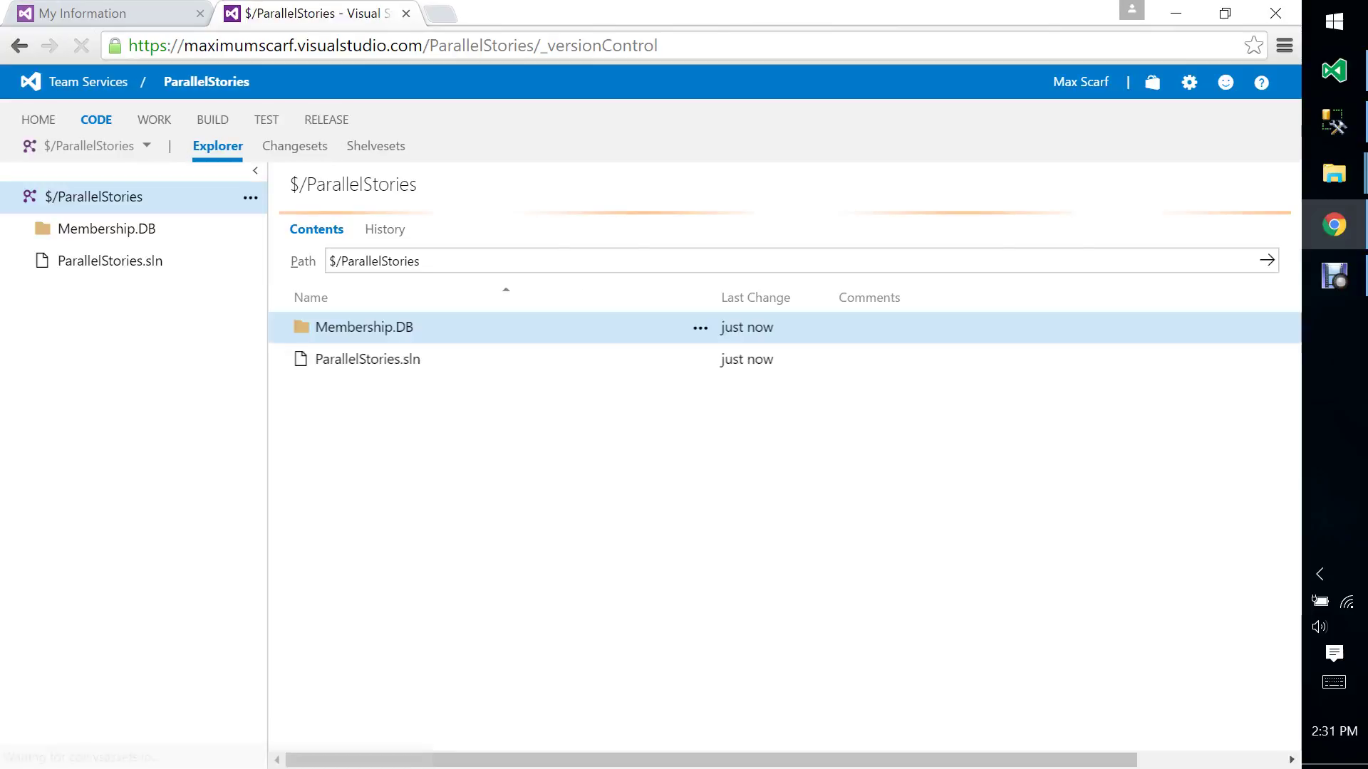
click(106, 229)
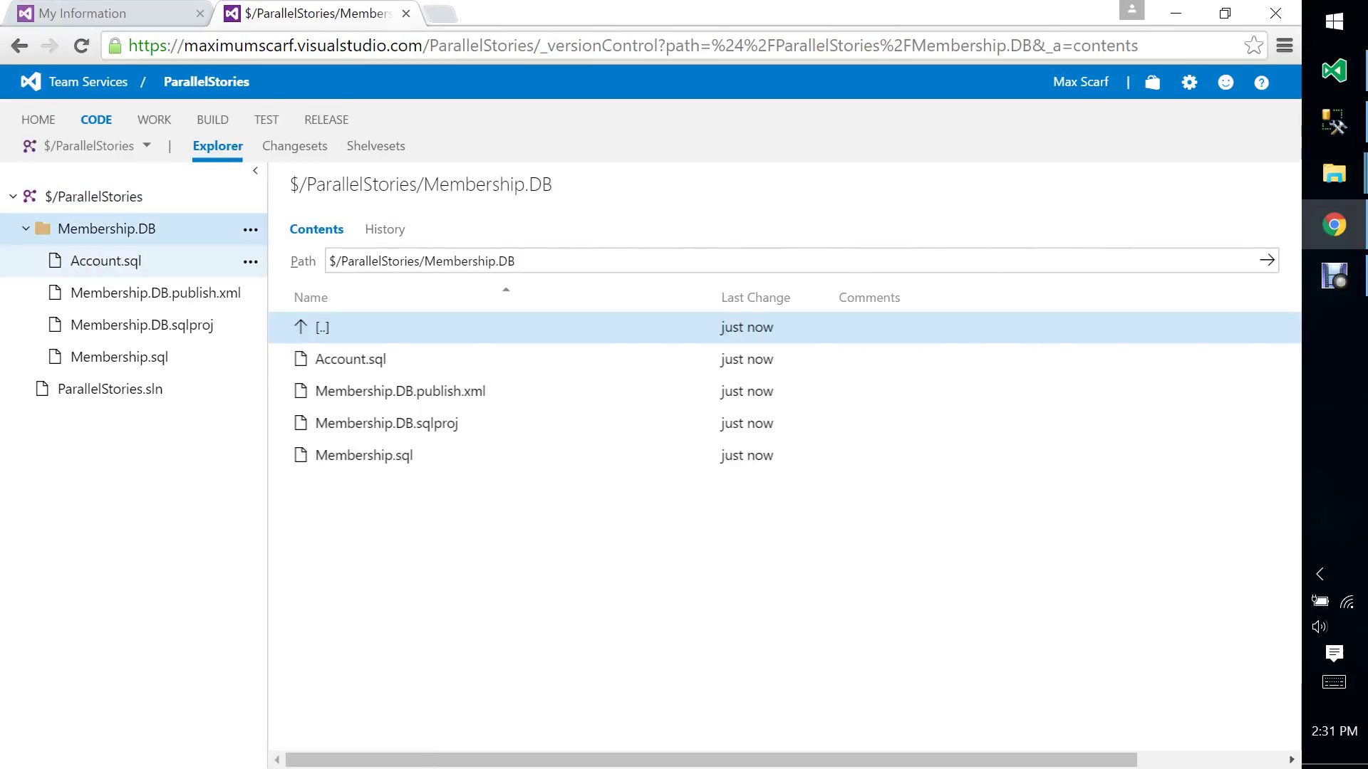
click(106, 261)
click(143, 293)
click(141, 325)
click(120, 357)
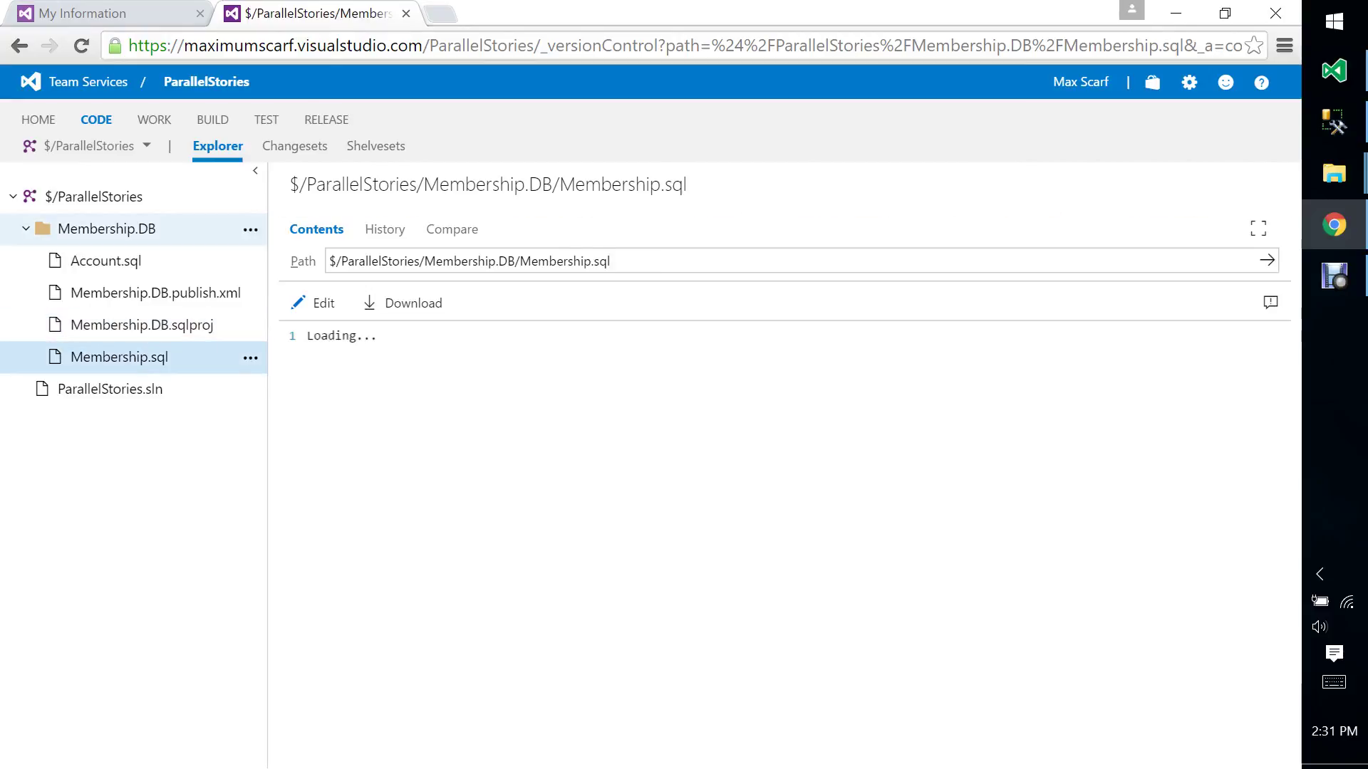
Review the contents of Account.sql in Membership.DB and the list of ParallelStories changesets.
click(106, 261)
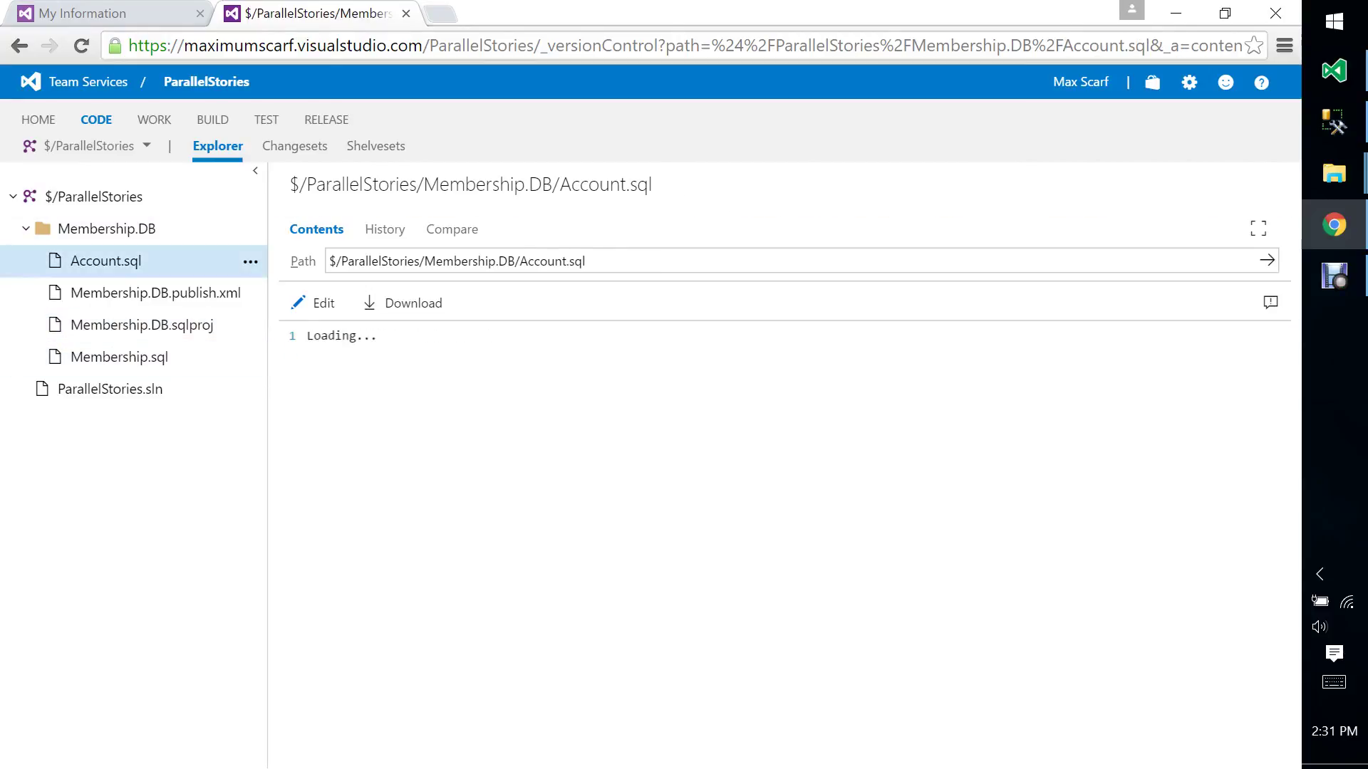
right_click(393, 401)
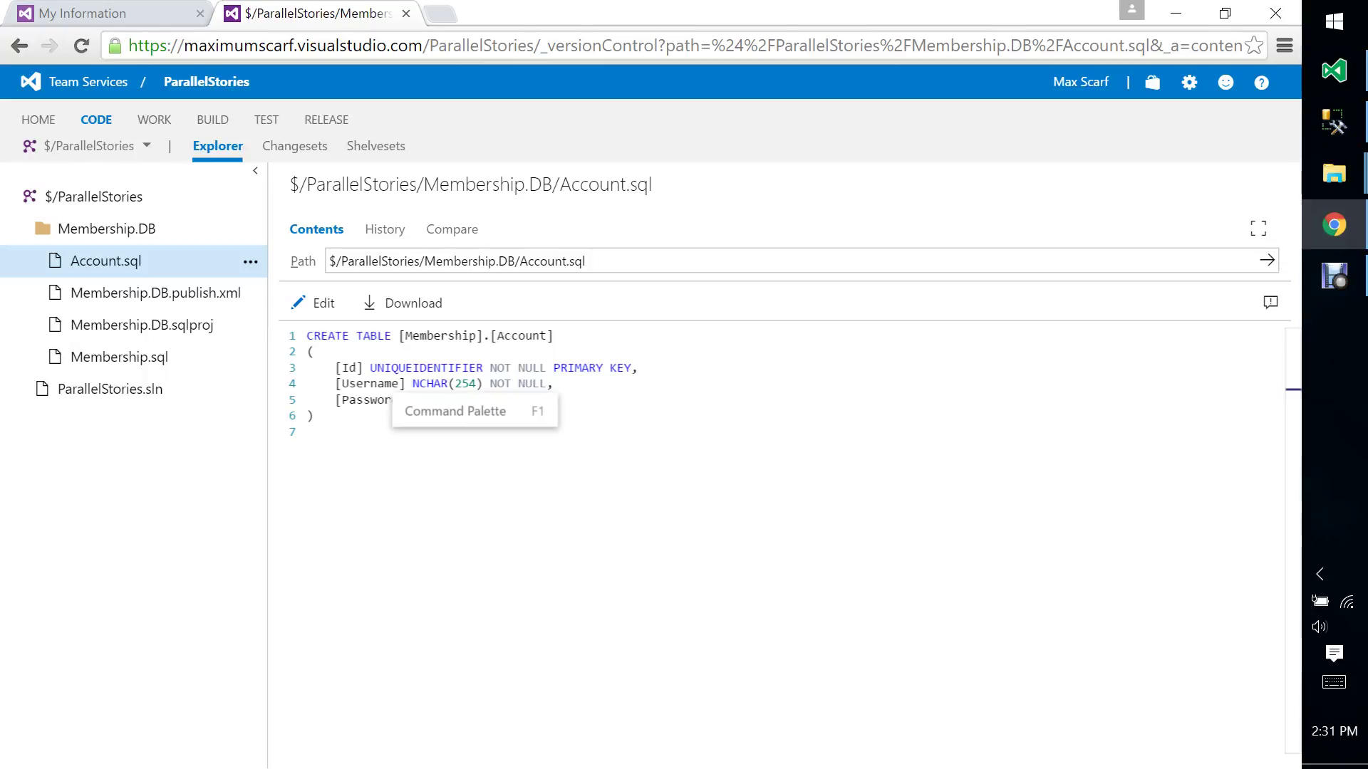
click(379, 384)
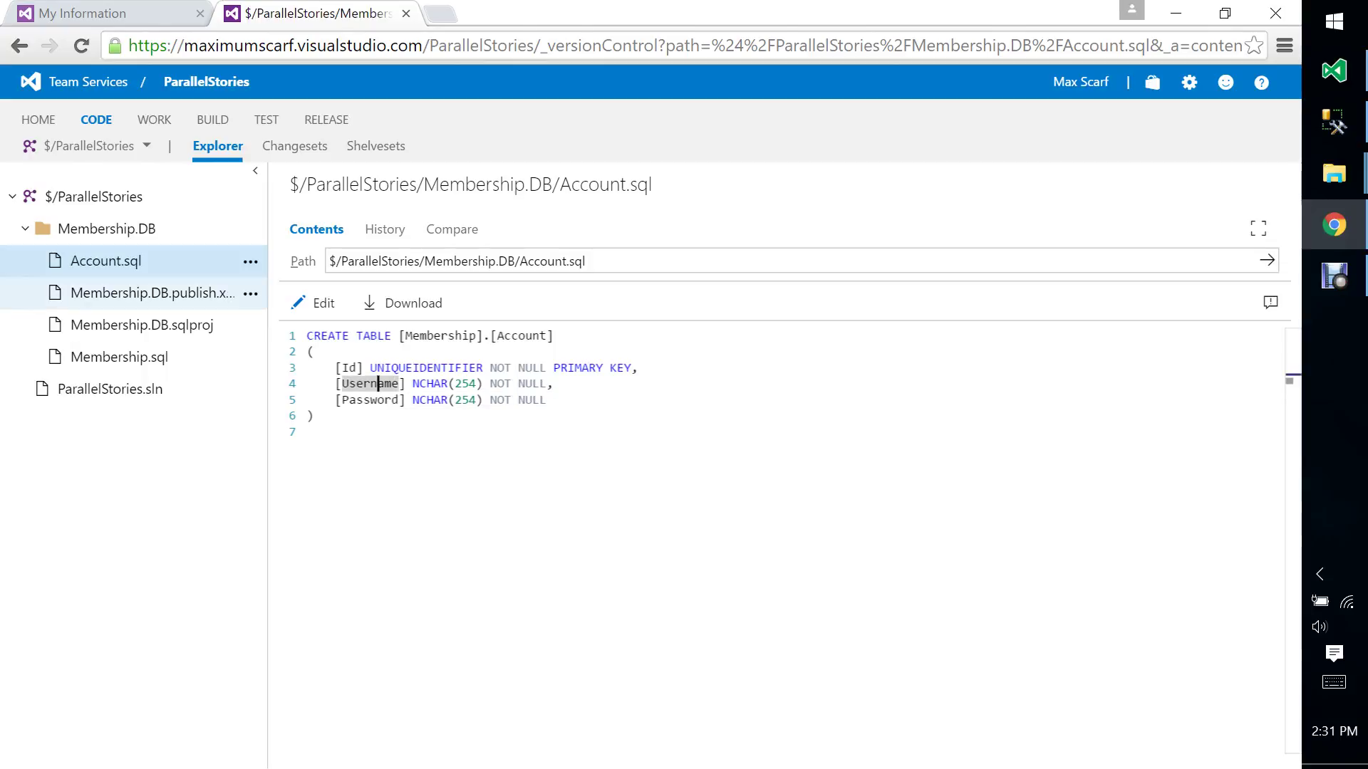
click(93, 197)
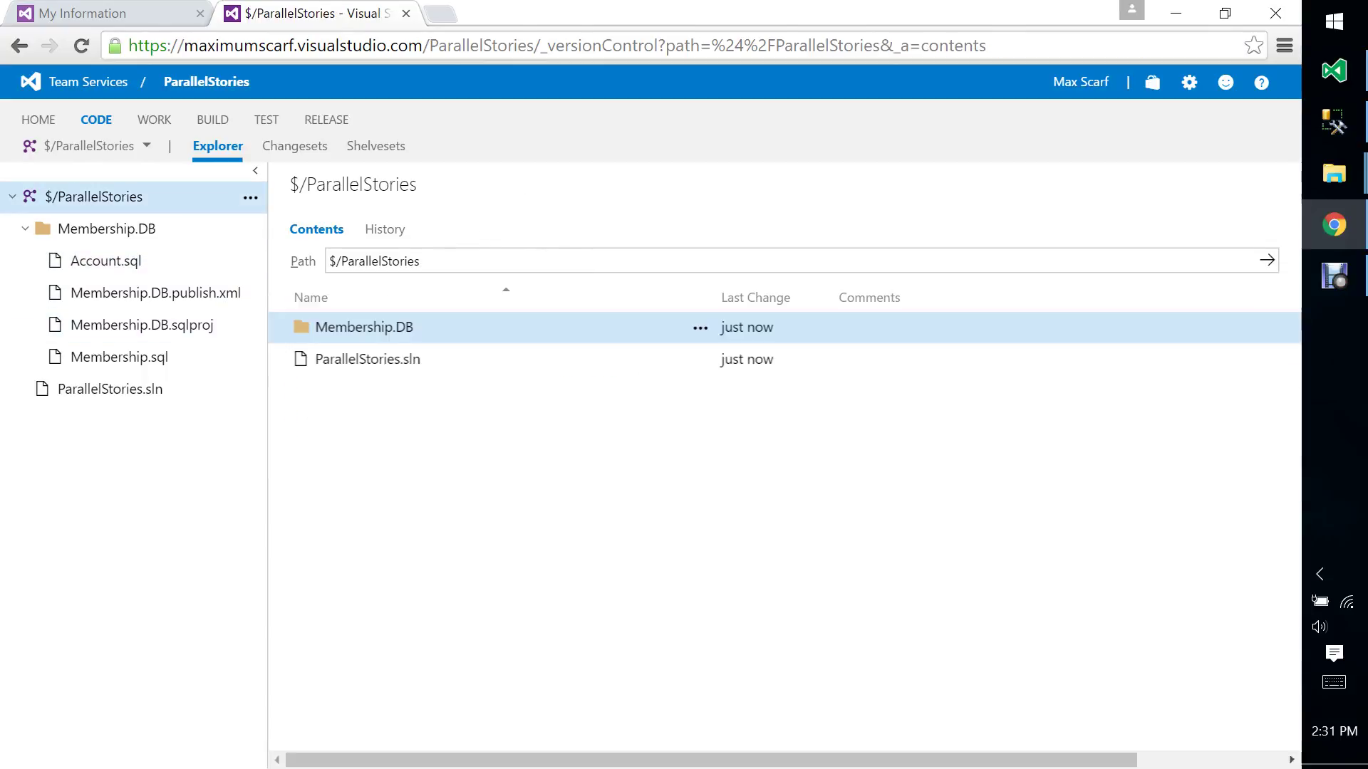
click(295, 145)
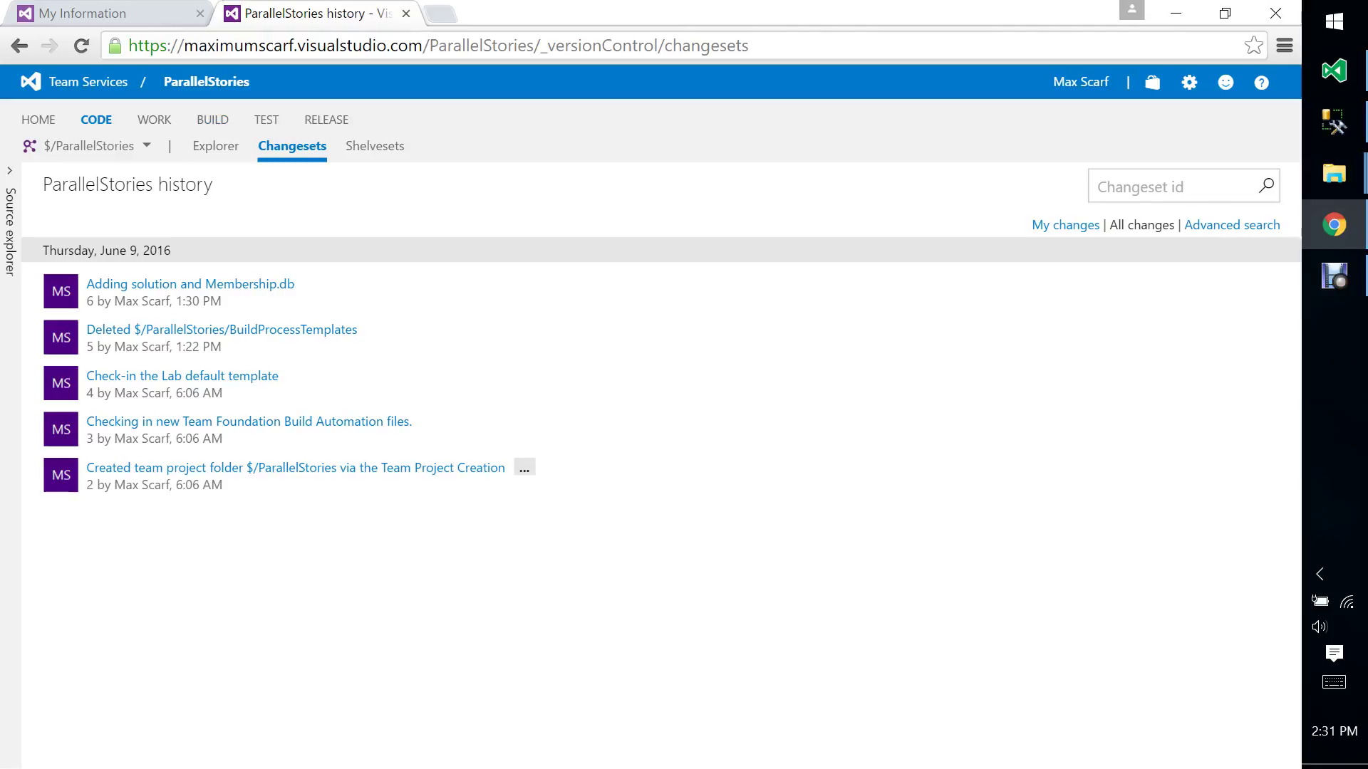
Open the User Login story from the work backlog and change its title to "Account Login".
click(154, 119)
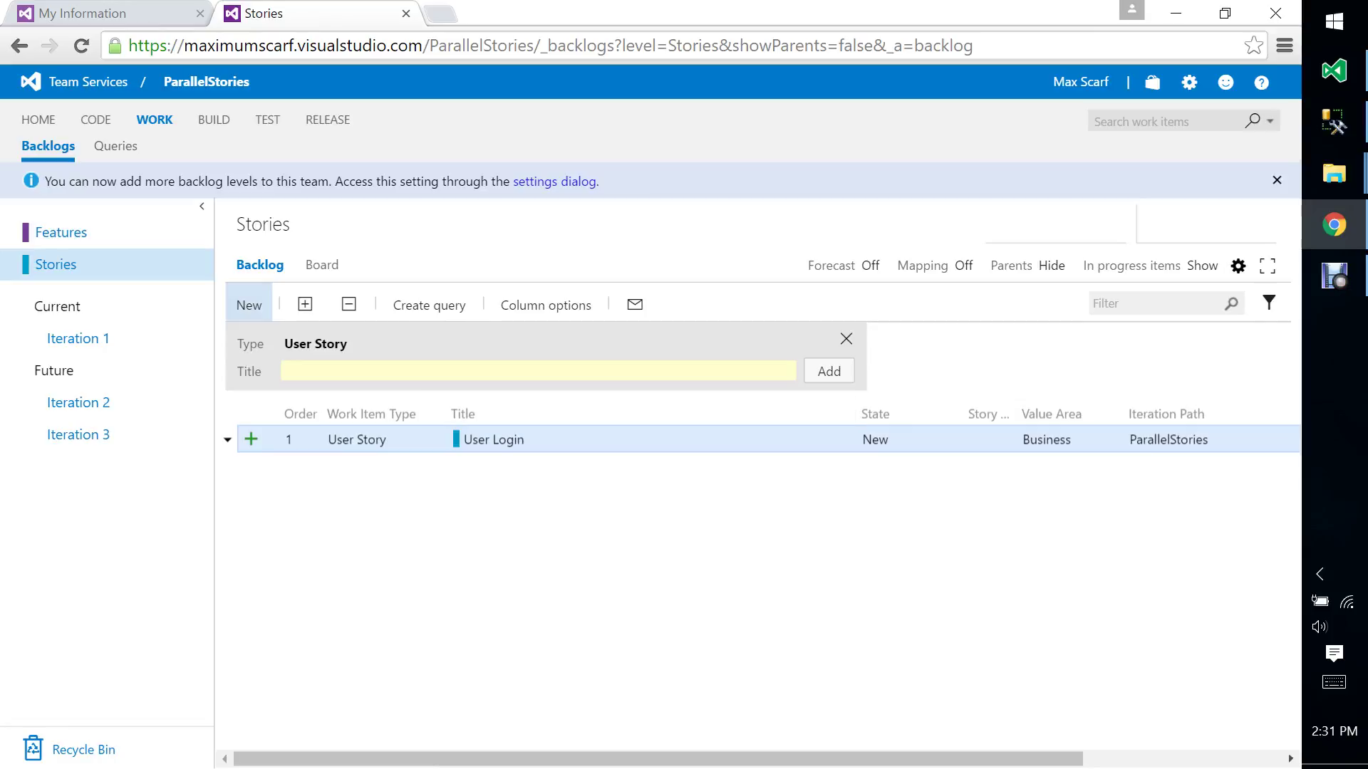
key(Return)
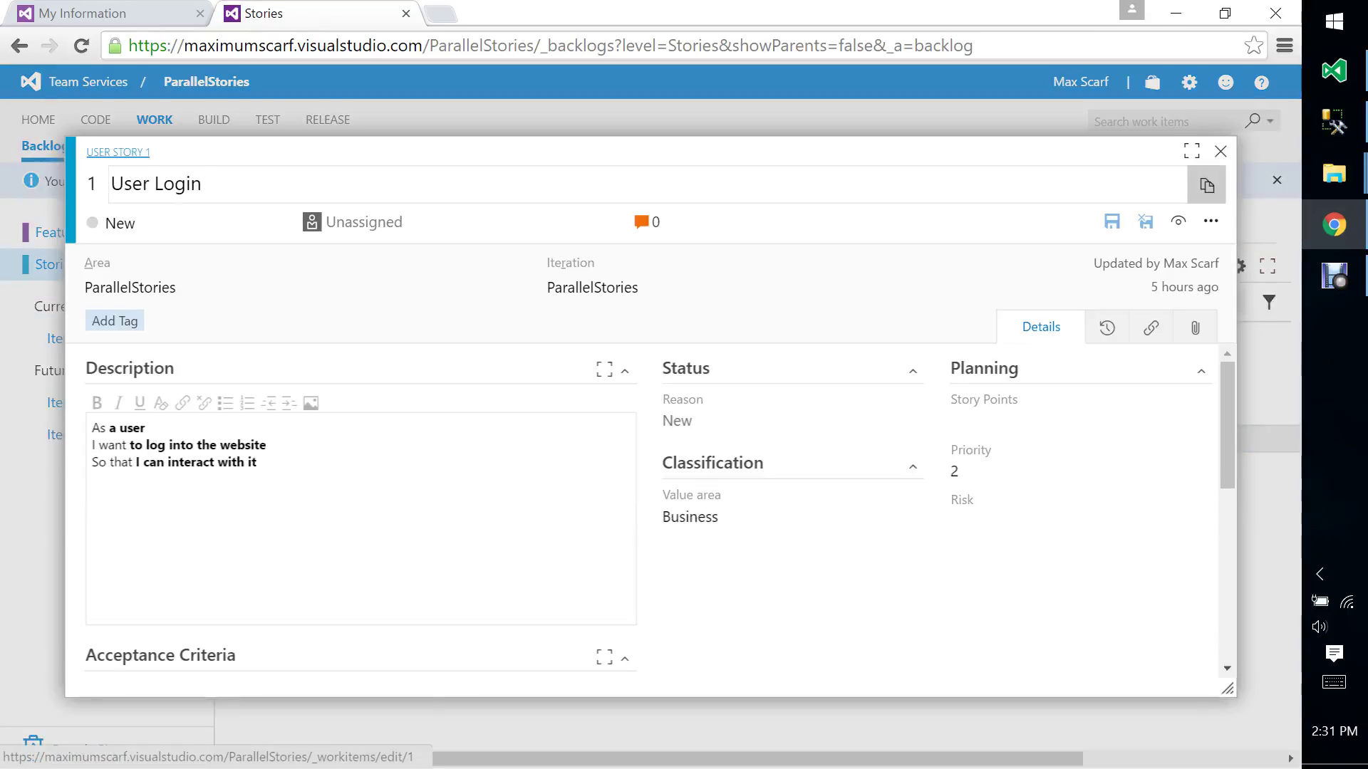
text(A)
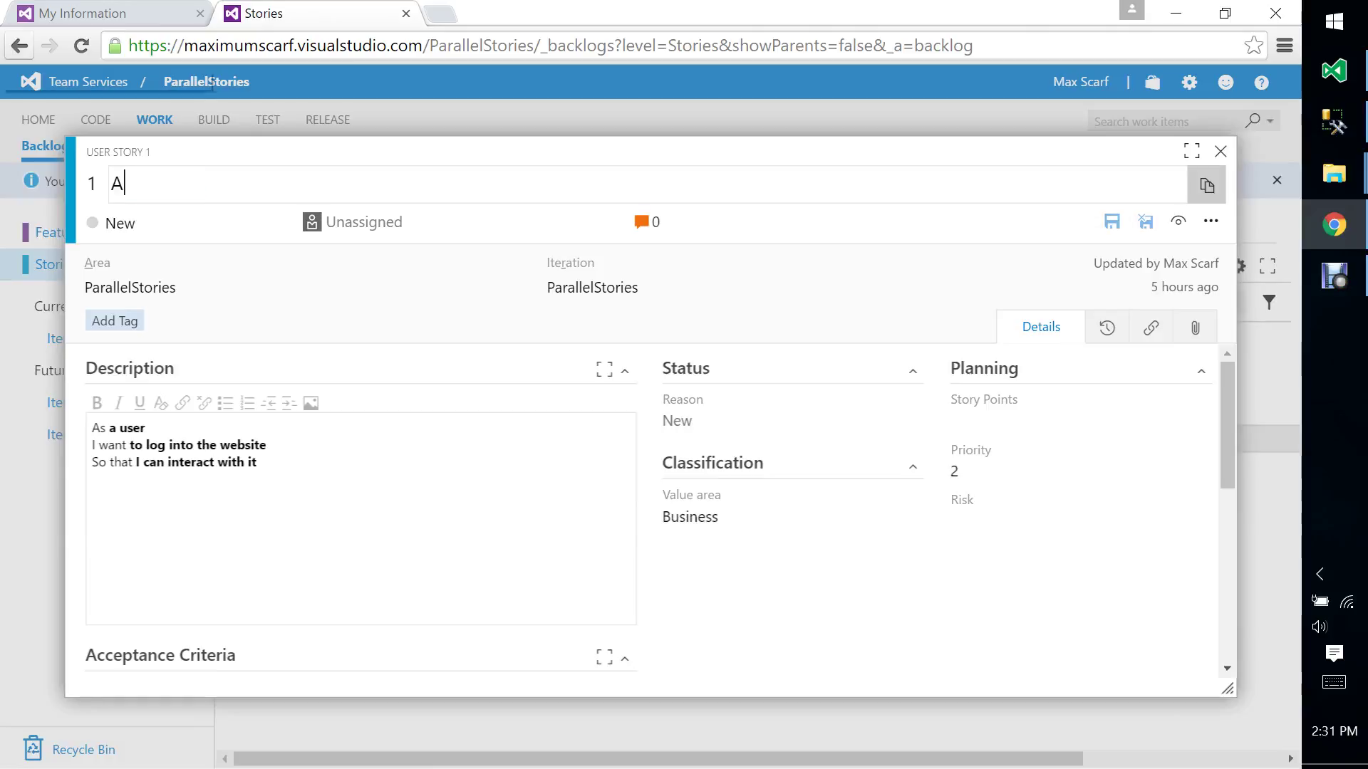
text(ccount Login)
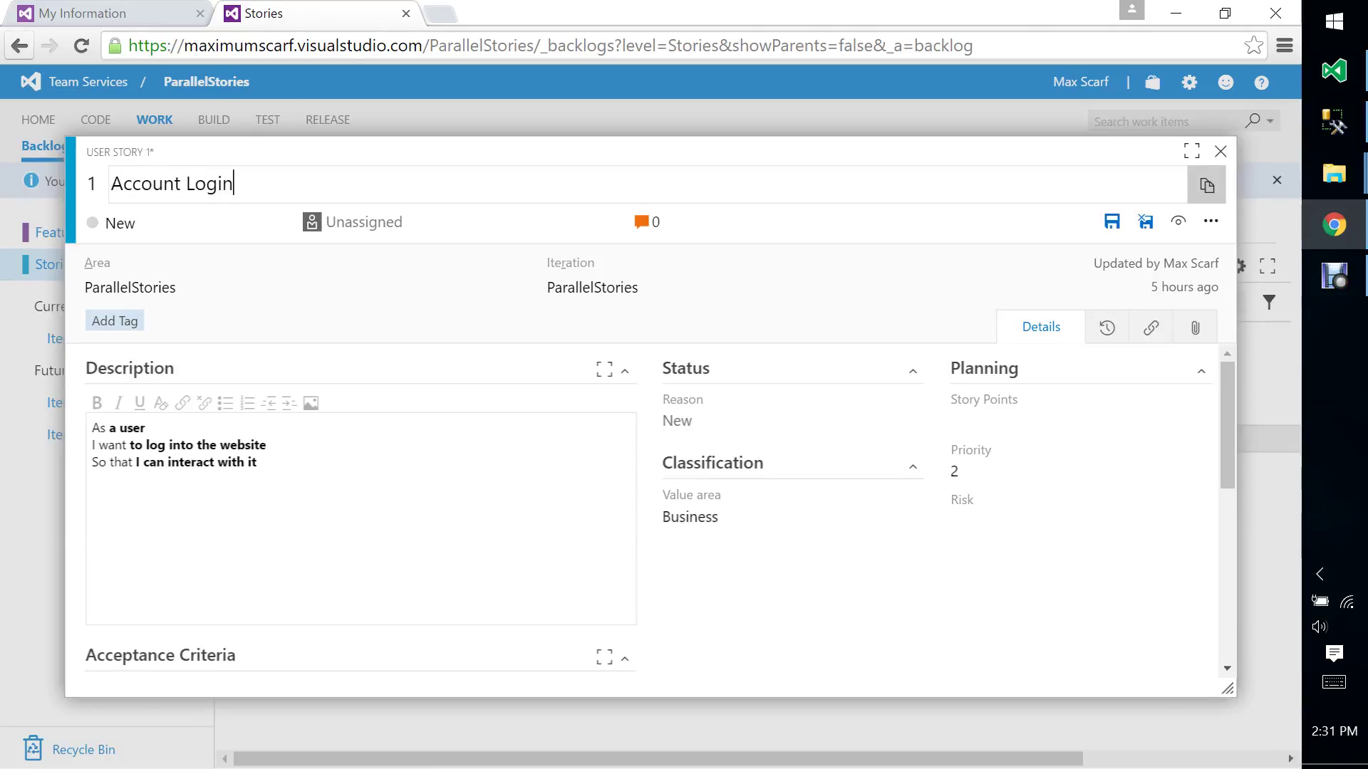
Assign the Account Login story to the listed team member, and save and close the story.
click(258, 463)
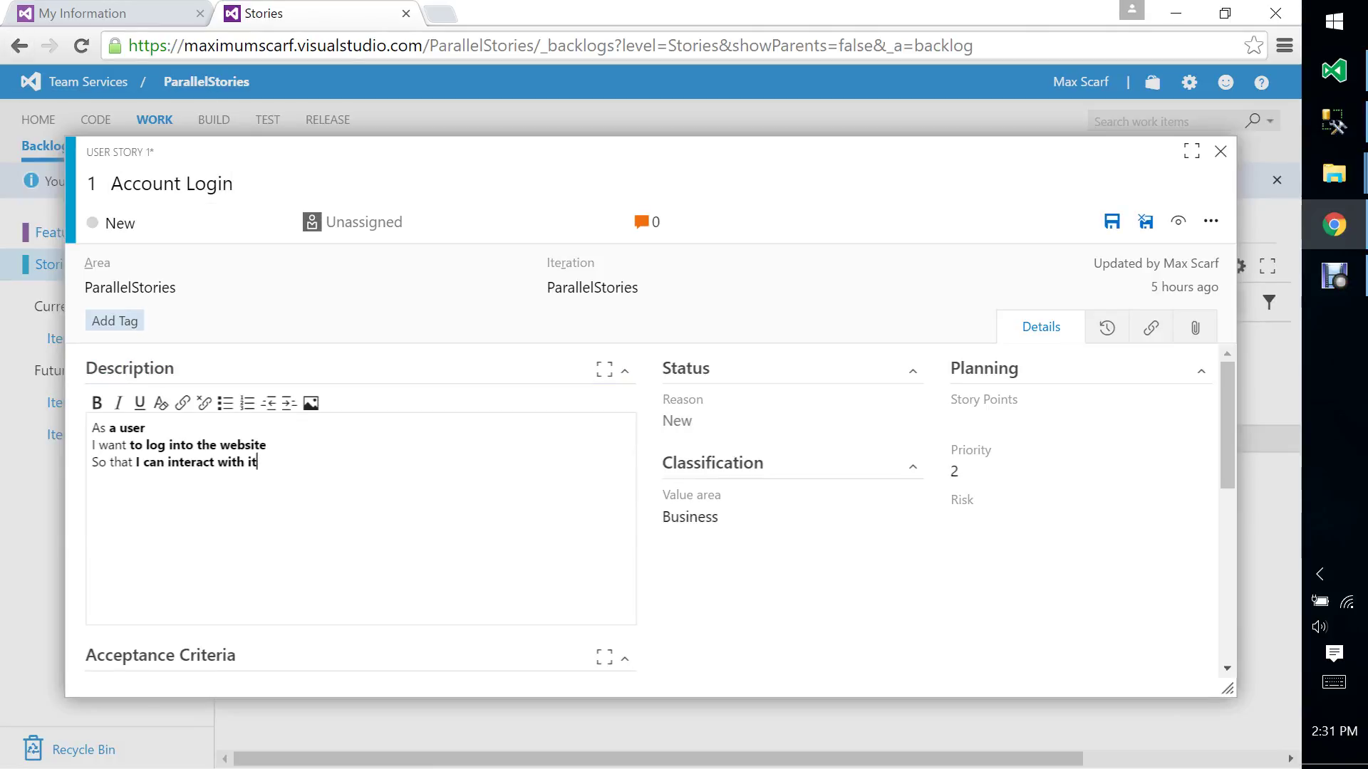
click(364, 222)
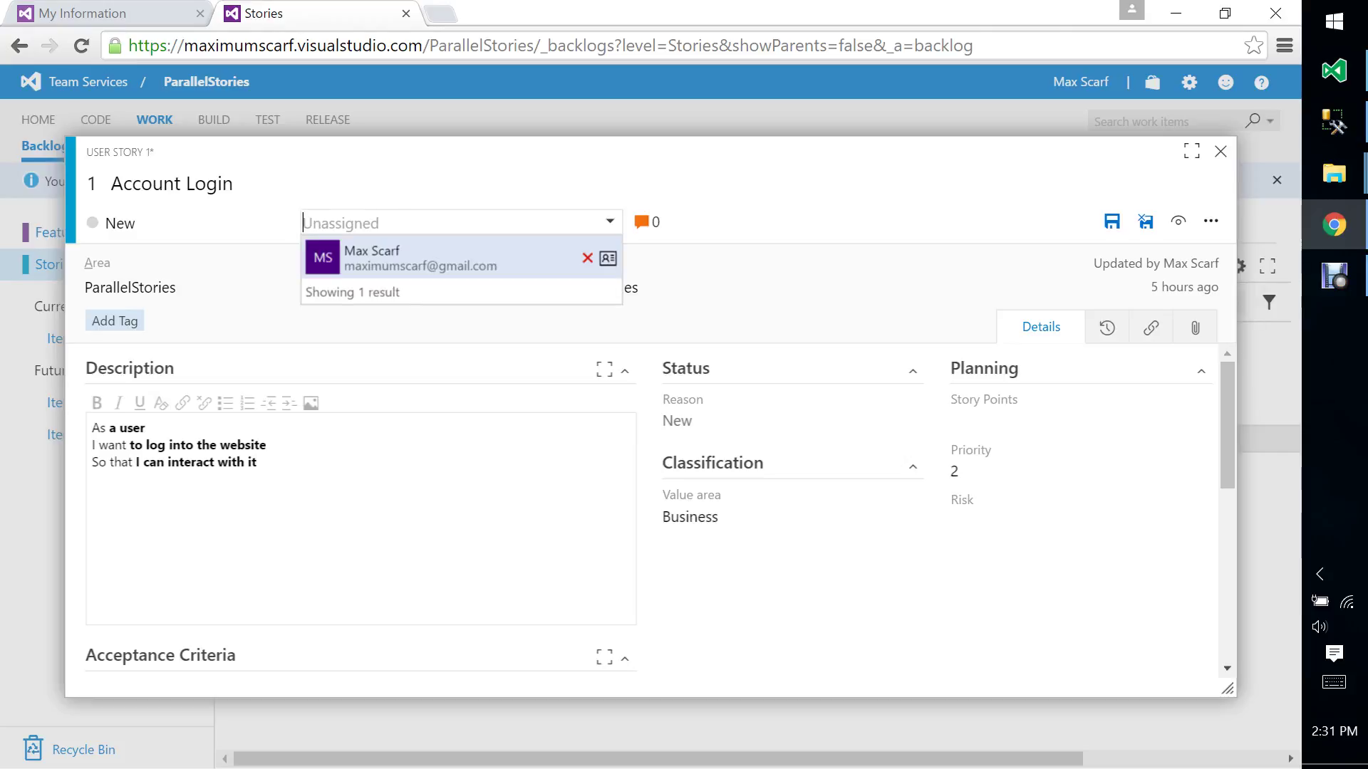
click(420, 257)
click(258, 462)
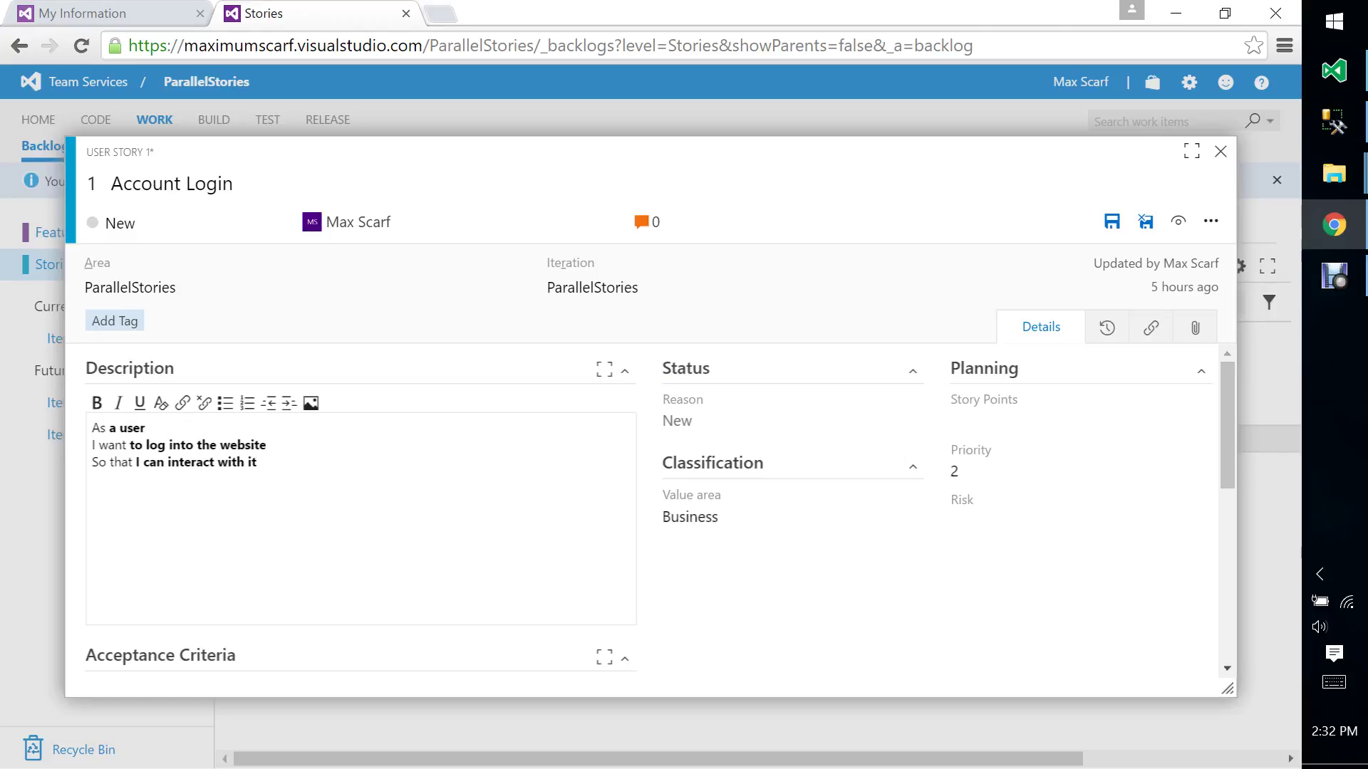
key(ctrl+s)
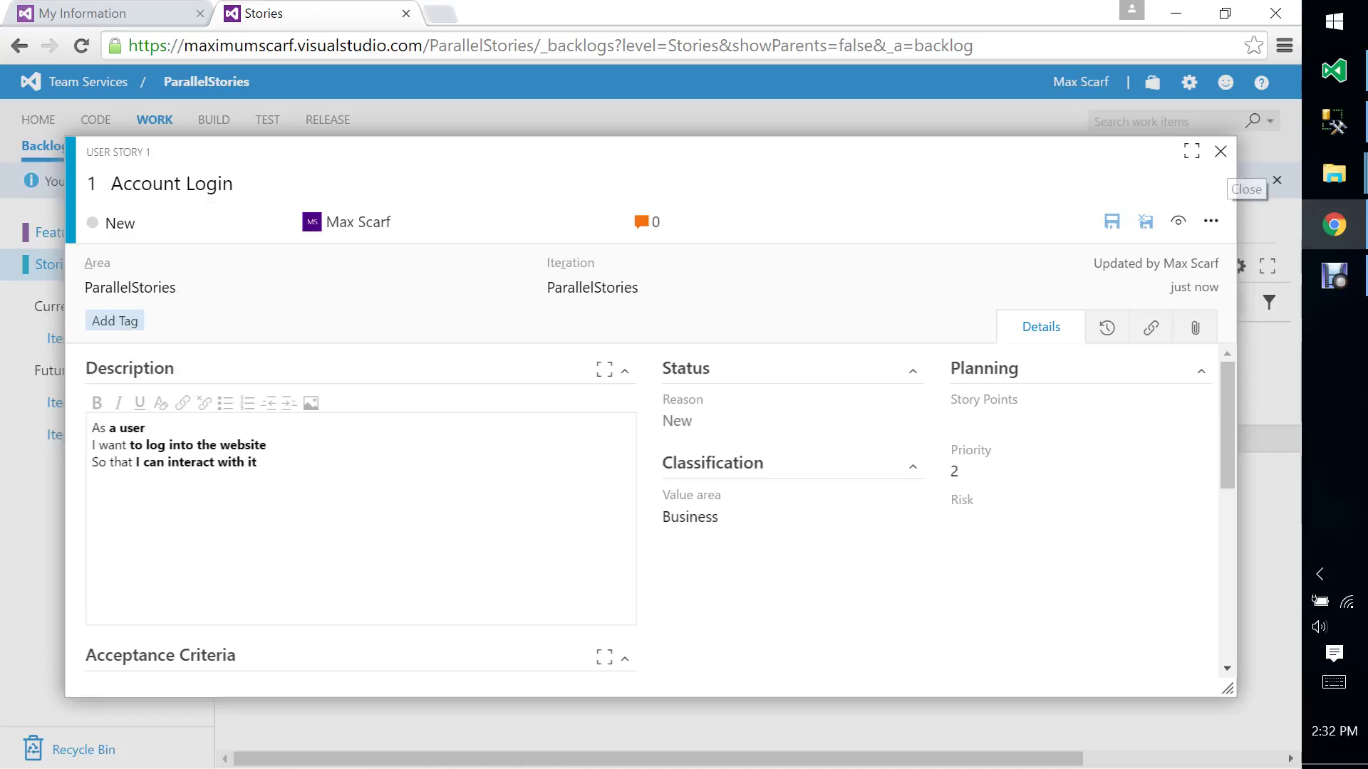
click(1220, 151)
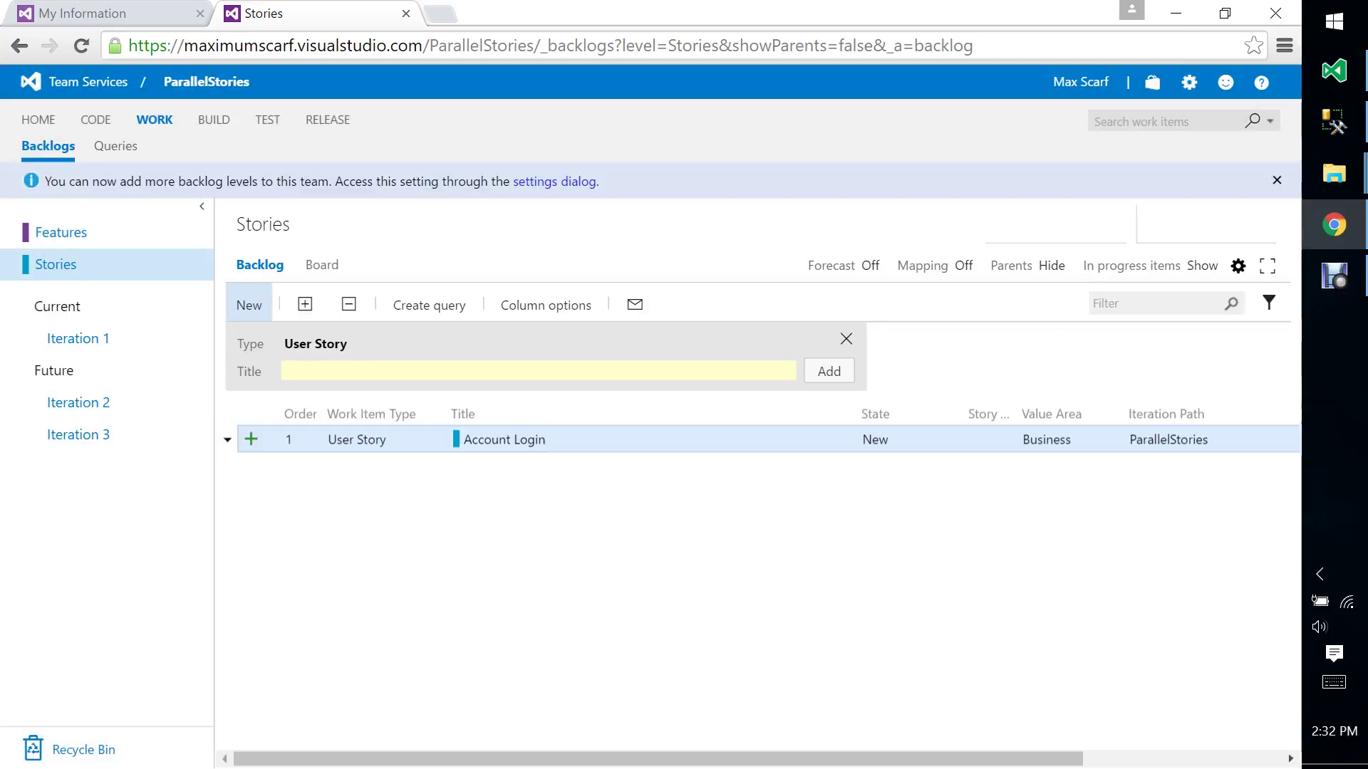
Move the Account Login story to the current iteration, Iteration 1.
click(228, 440)
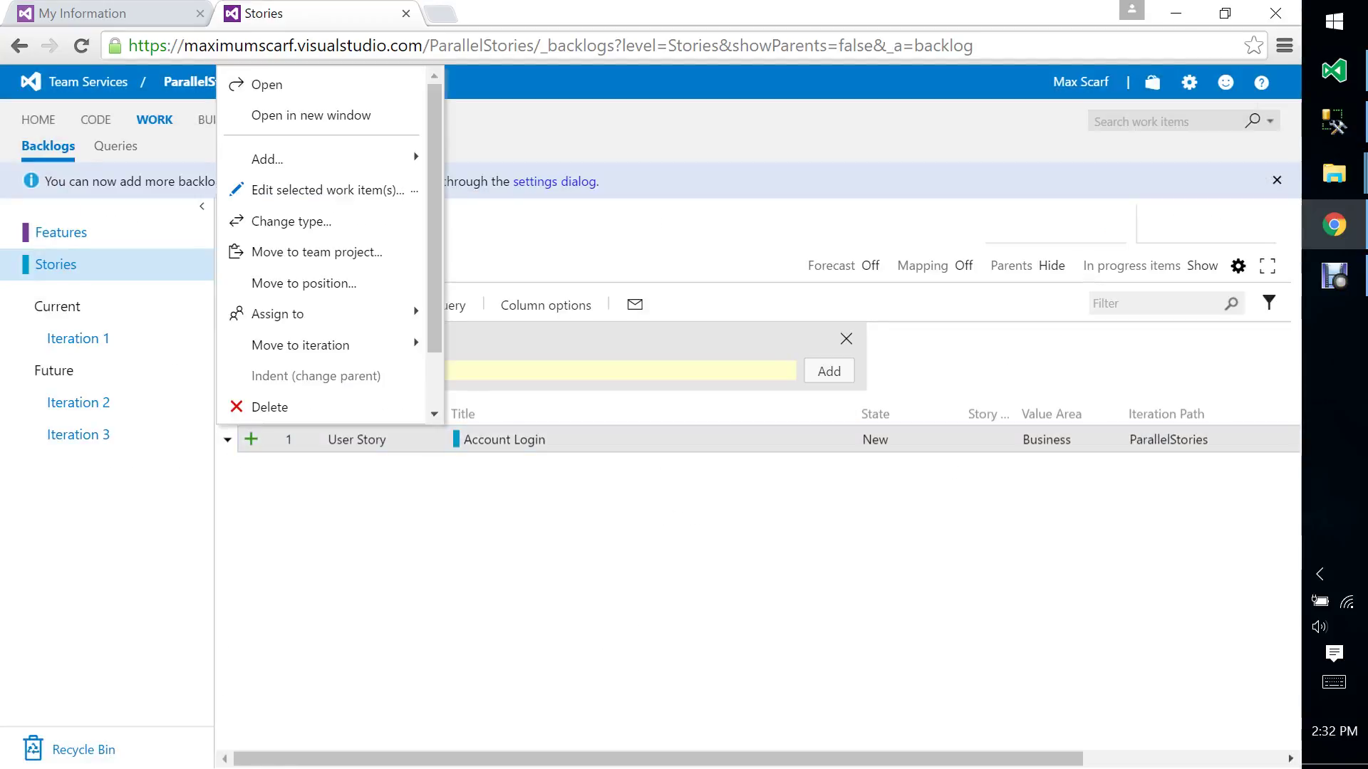
mouse_move(370, 315)
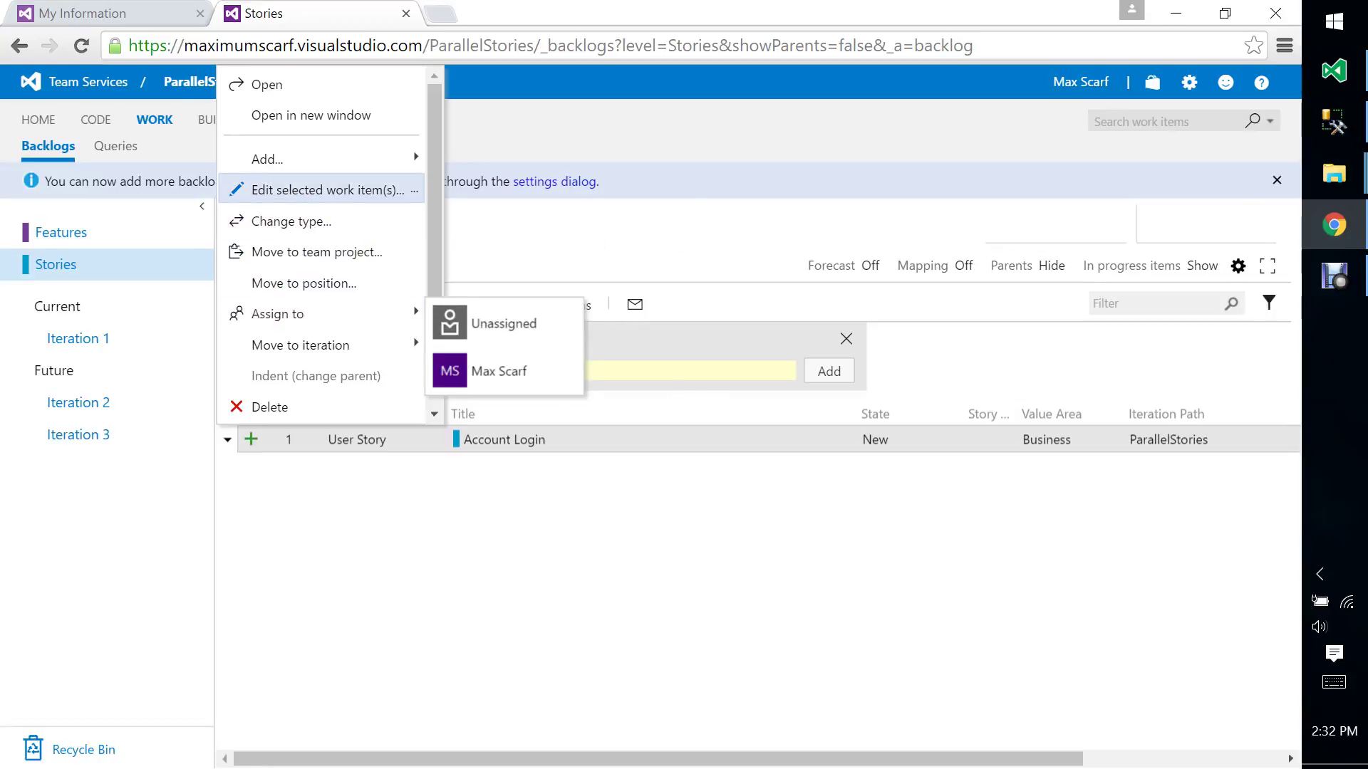
mouse_move(372, 345)
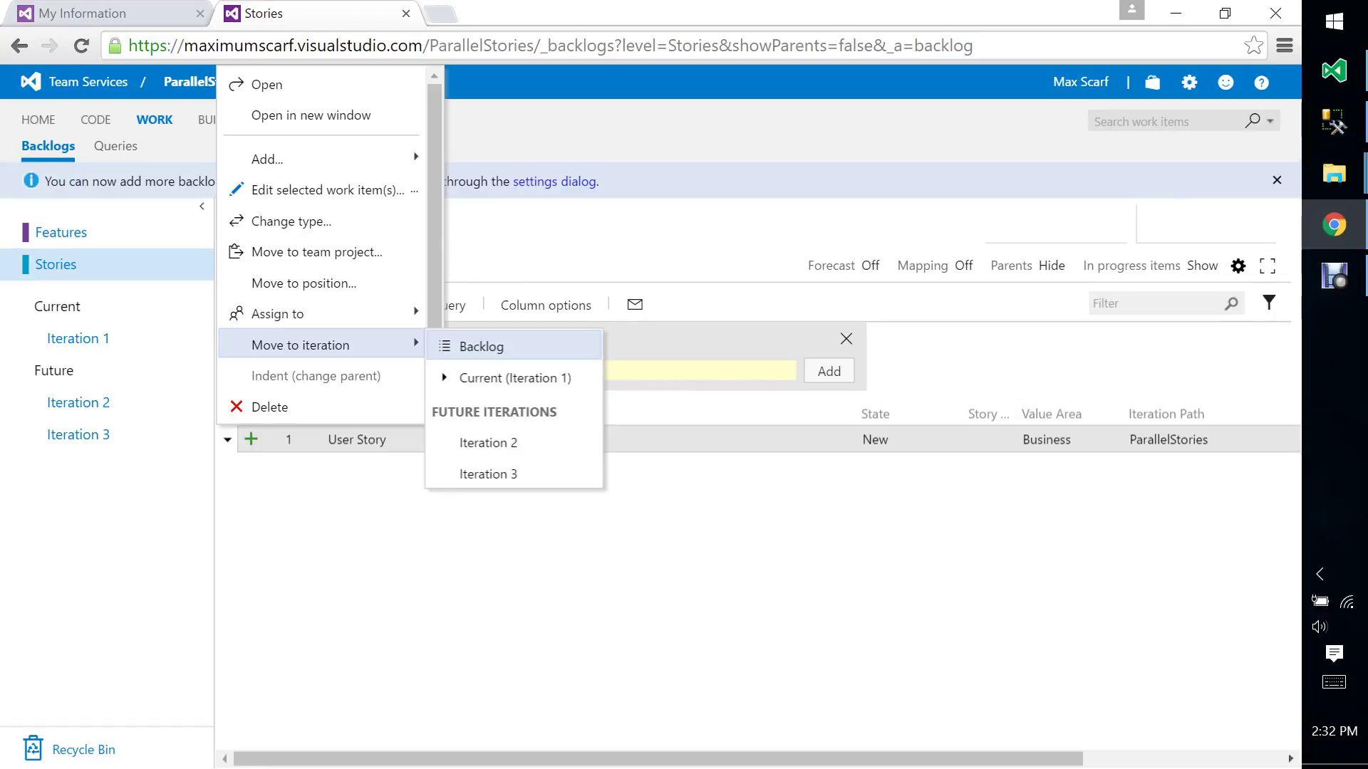
click(513, 377)
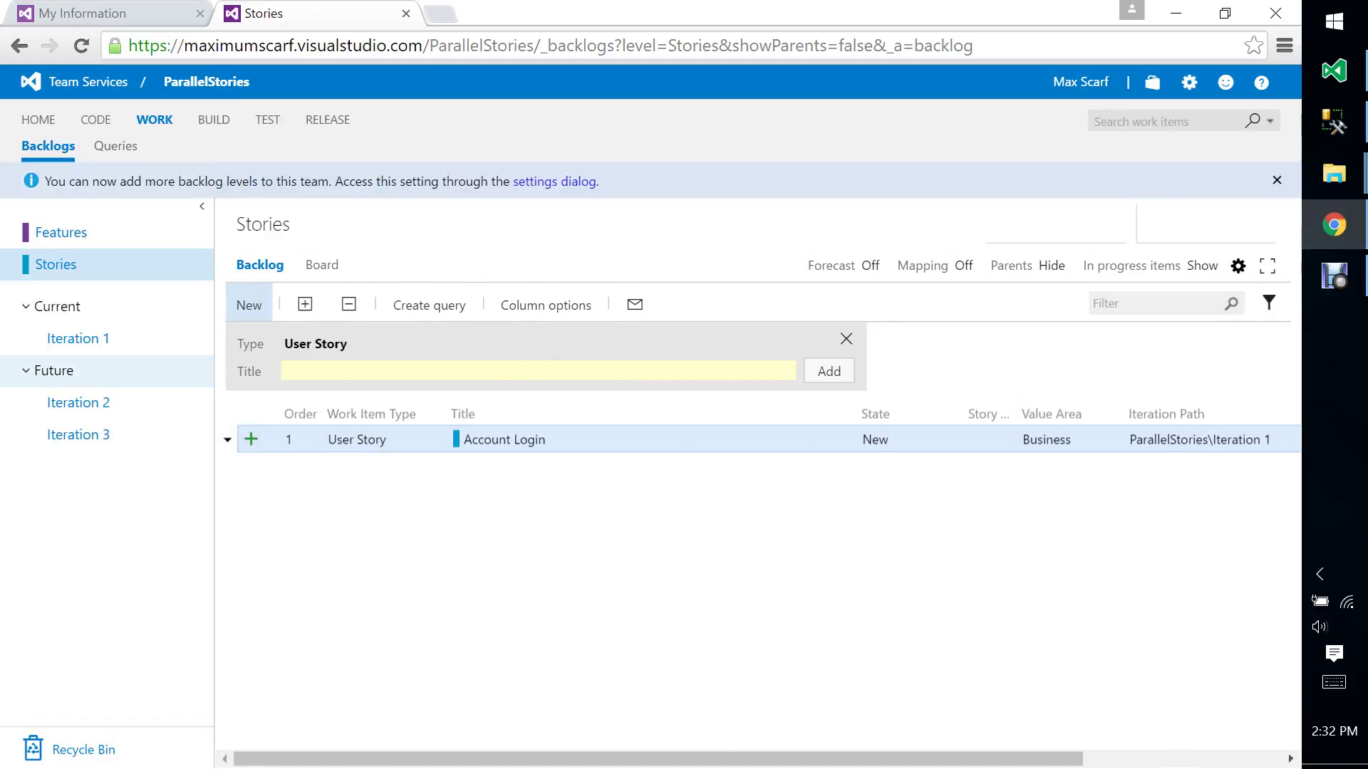
Open the Account Login story from the Iteration 1 backlog.
click(77, 338)
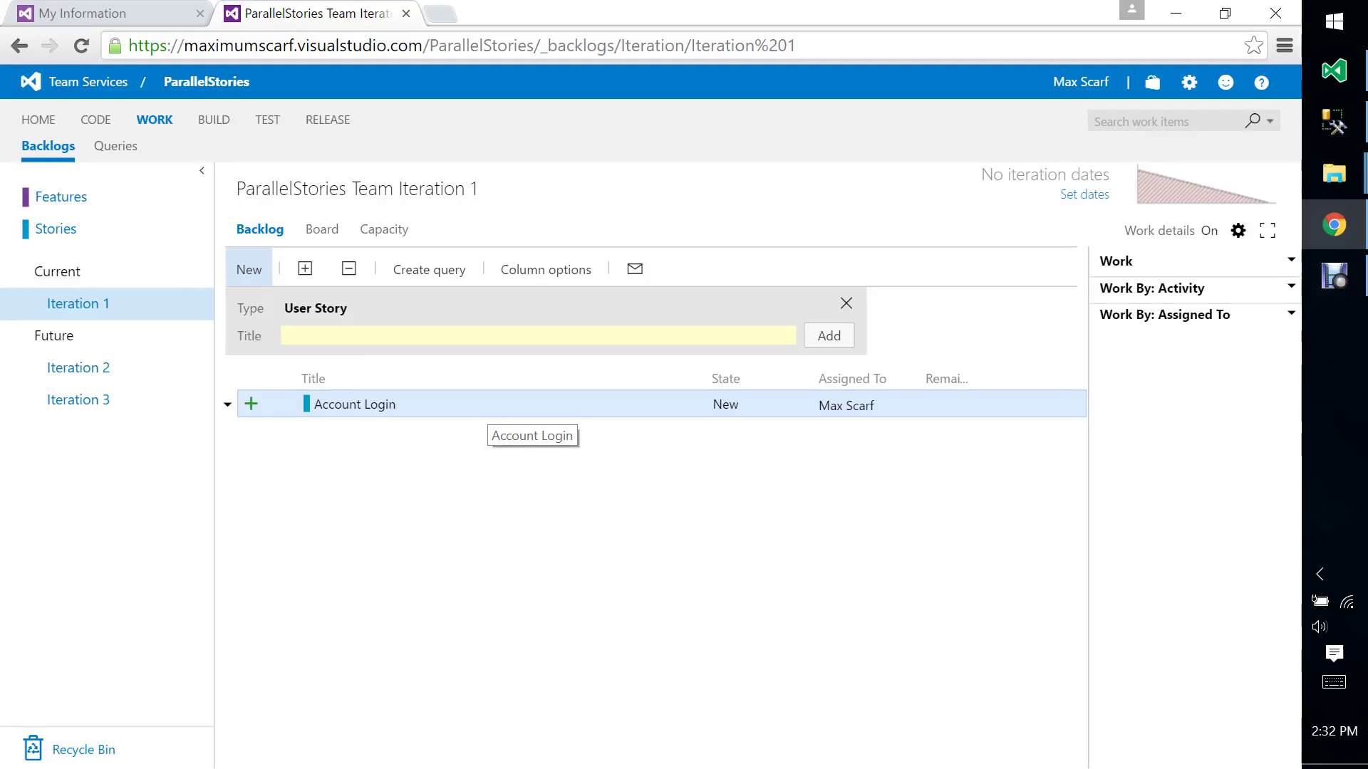
click(227, 405)
key(Escape)
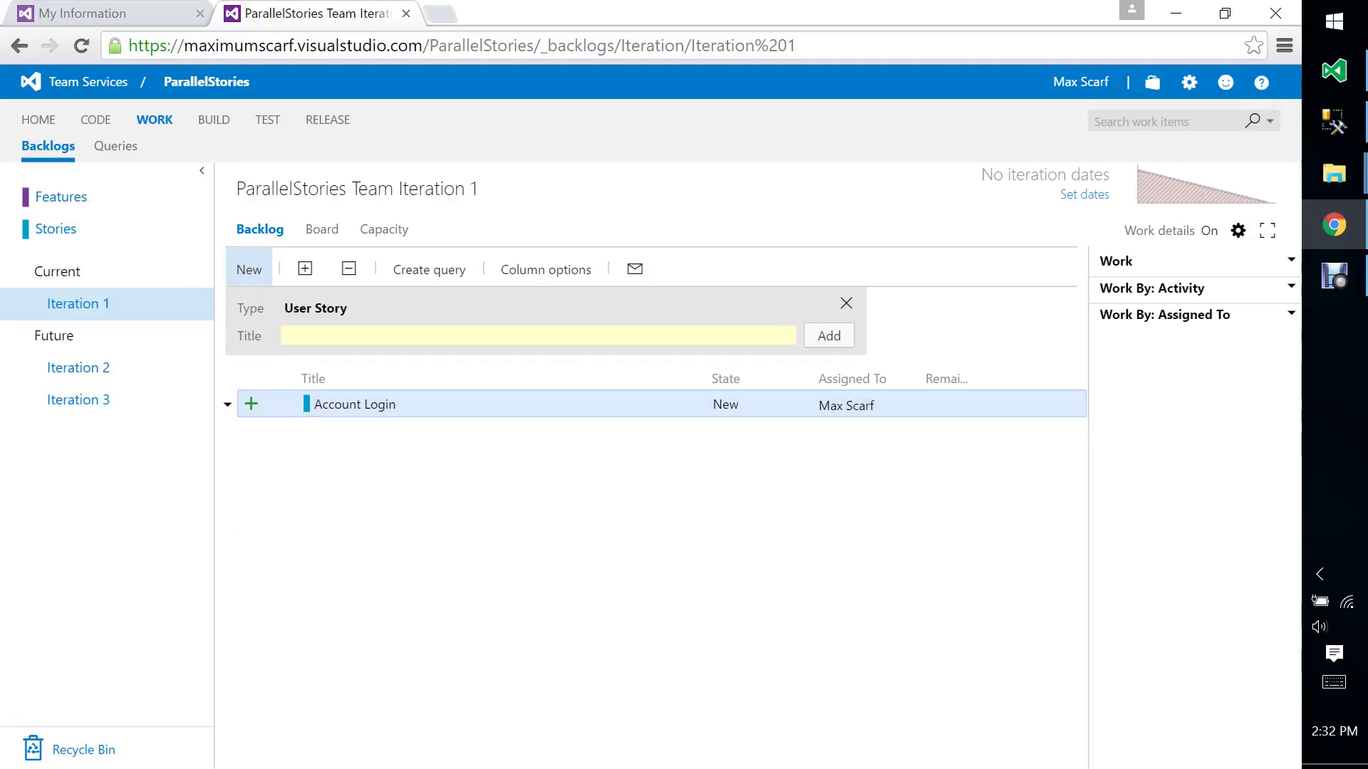
key(Return)
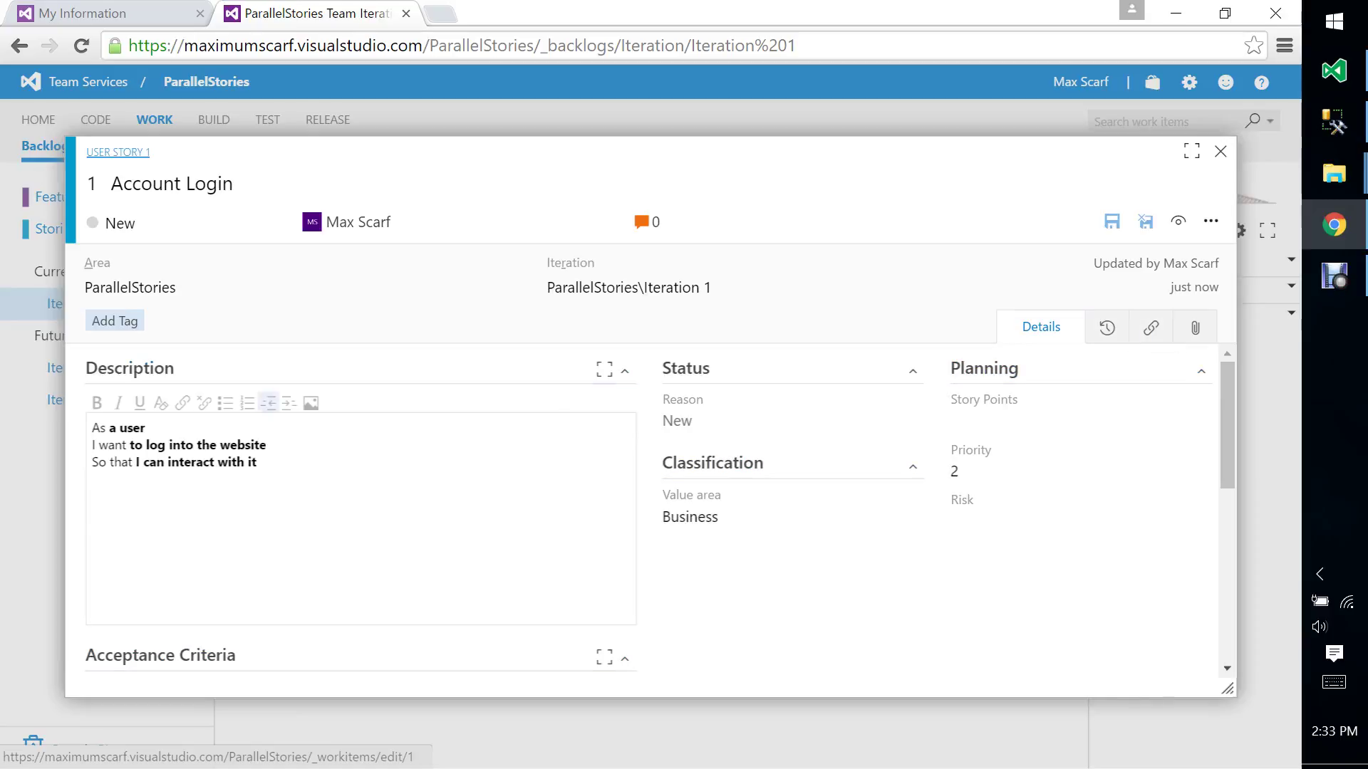
Collapse the Description section of the Account Login story and look over the rest of its form.
click(267, 368)
click(267, 368)
click(267, 368)
scroll(641, 510, down, 1)
scroll(356, 499, down, 2)
scroll(356, 499, up, 5)
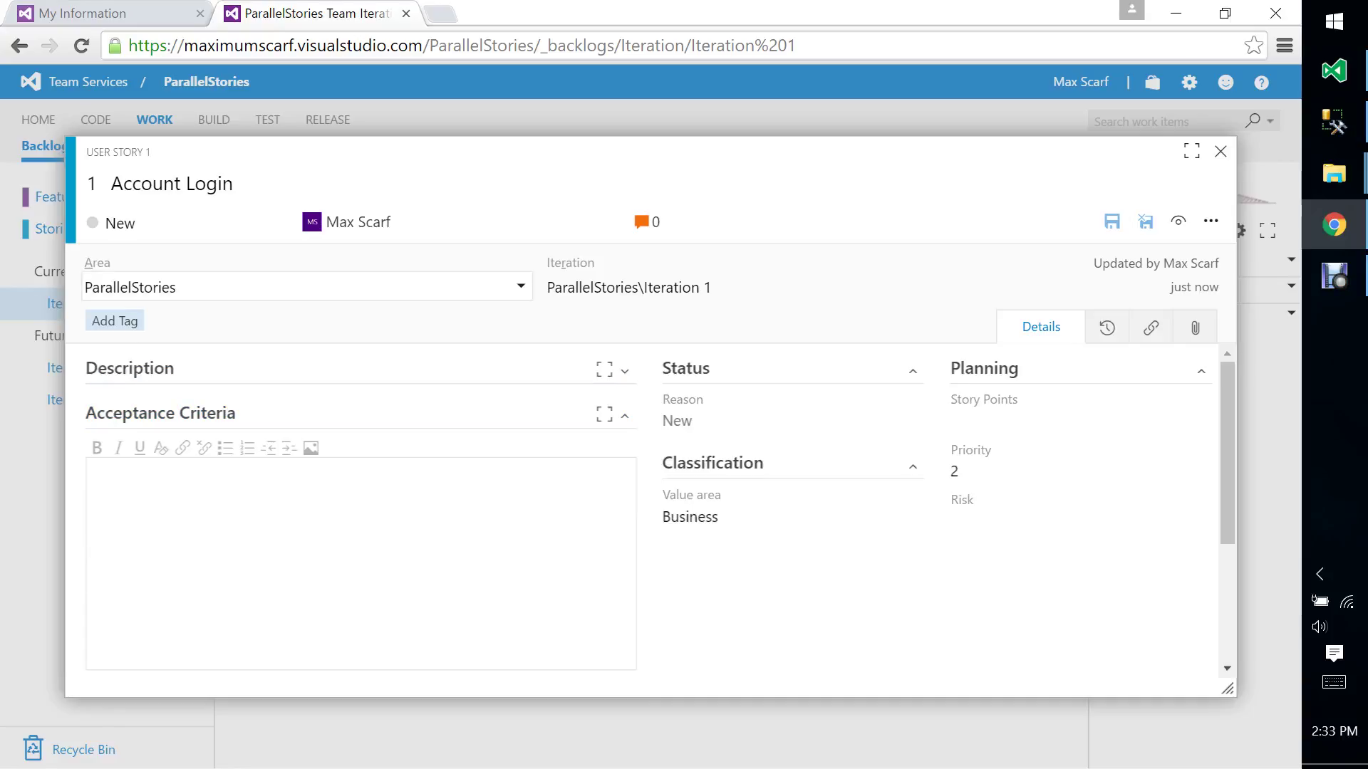
Start a new linked work item for the Account Login story with link type Child and work item type Task.
click(520, 287)
click(521, 286)
click(1211, 221)
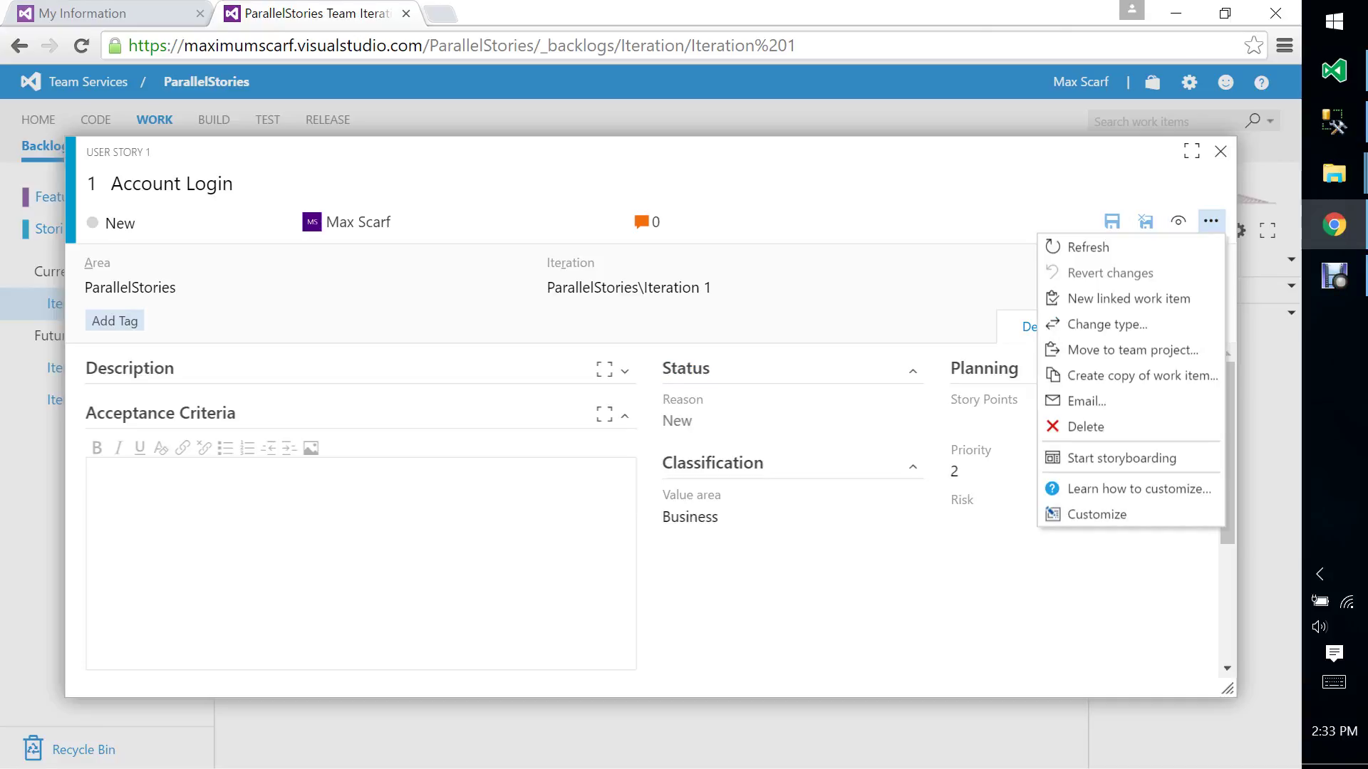
click(1161, 299)
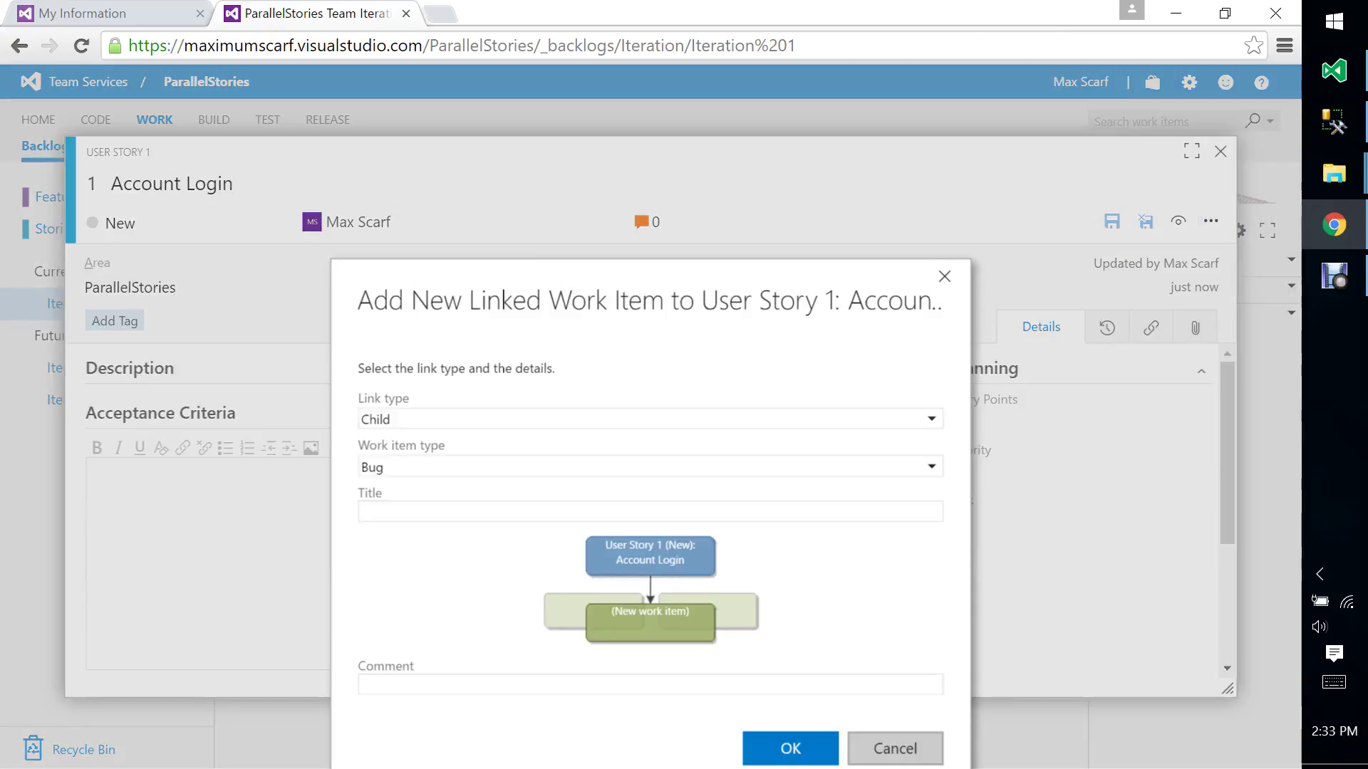
click(641, 467)
key(Down)
key(Down)
key(Down)
key(Down)
key(Return)
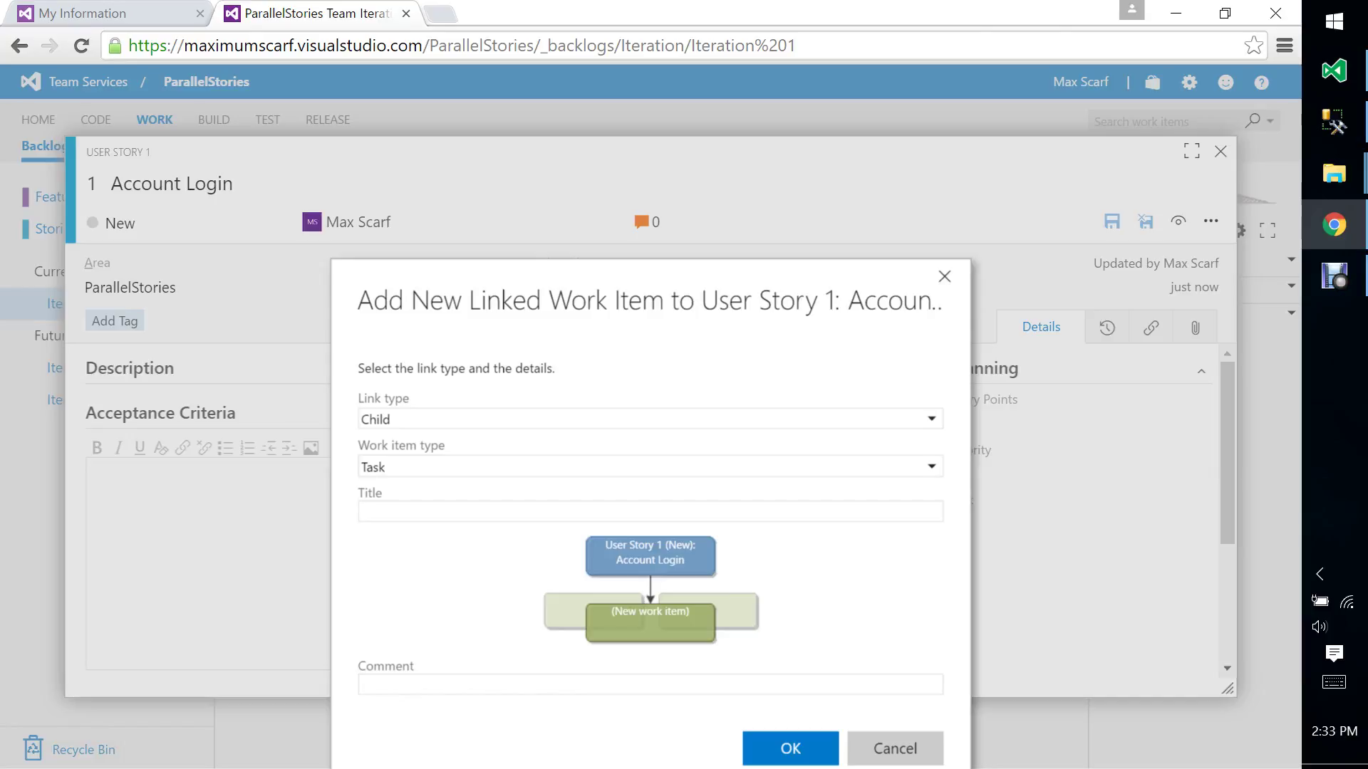
Title the child task "Create Membership.DB and Account table", create it and save it.
text(Create Membership.DB )
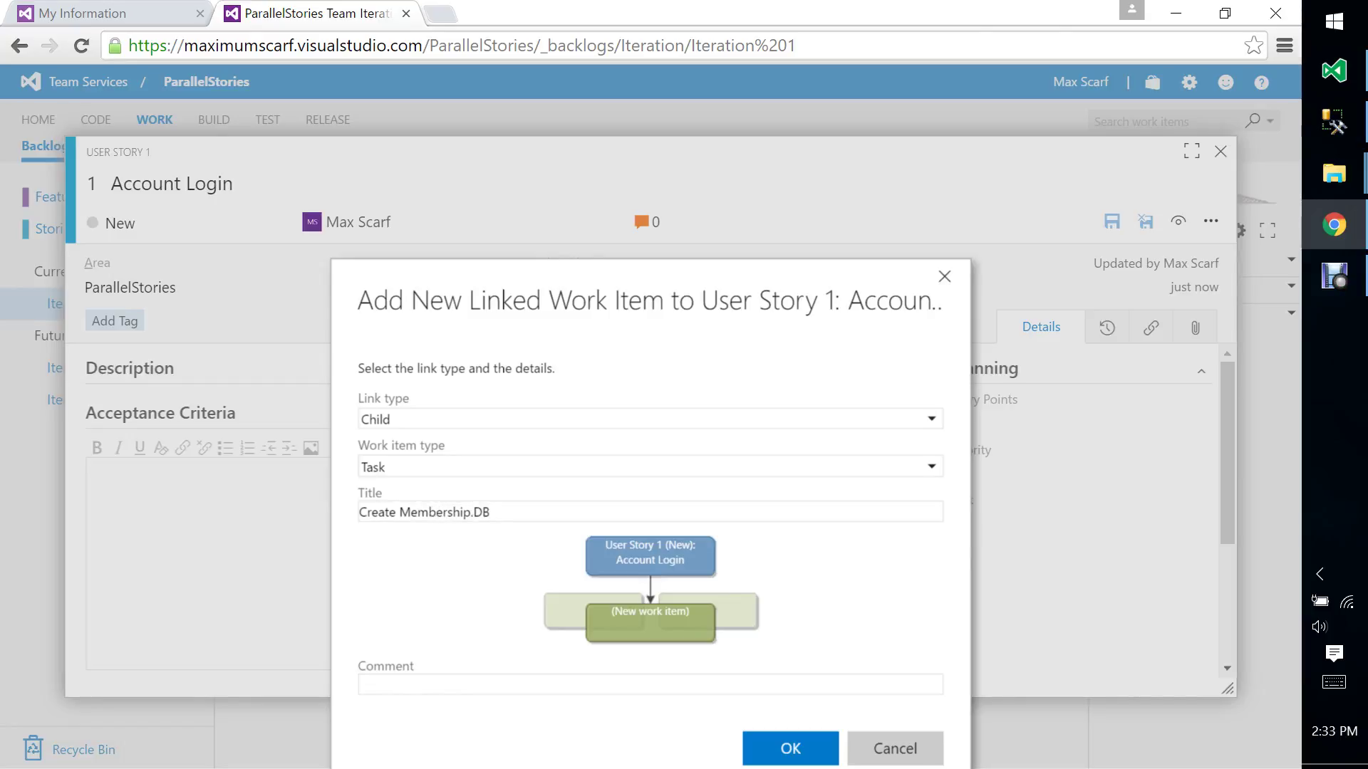
text(and accoun)
key(BackSpace)
key(BackSpace)
key(BackSpace)
key(BackSpace)
key(BackSpace)
key(BackSpace)
text(Account table)
key(Return)
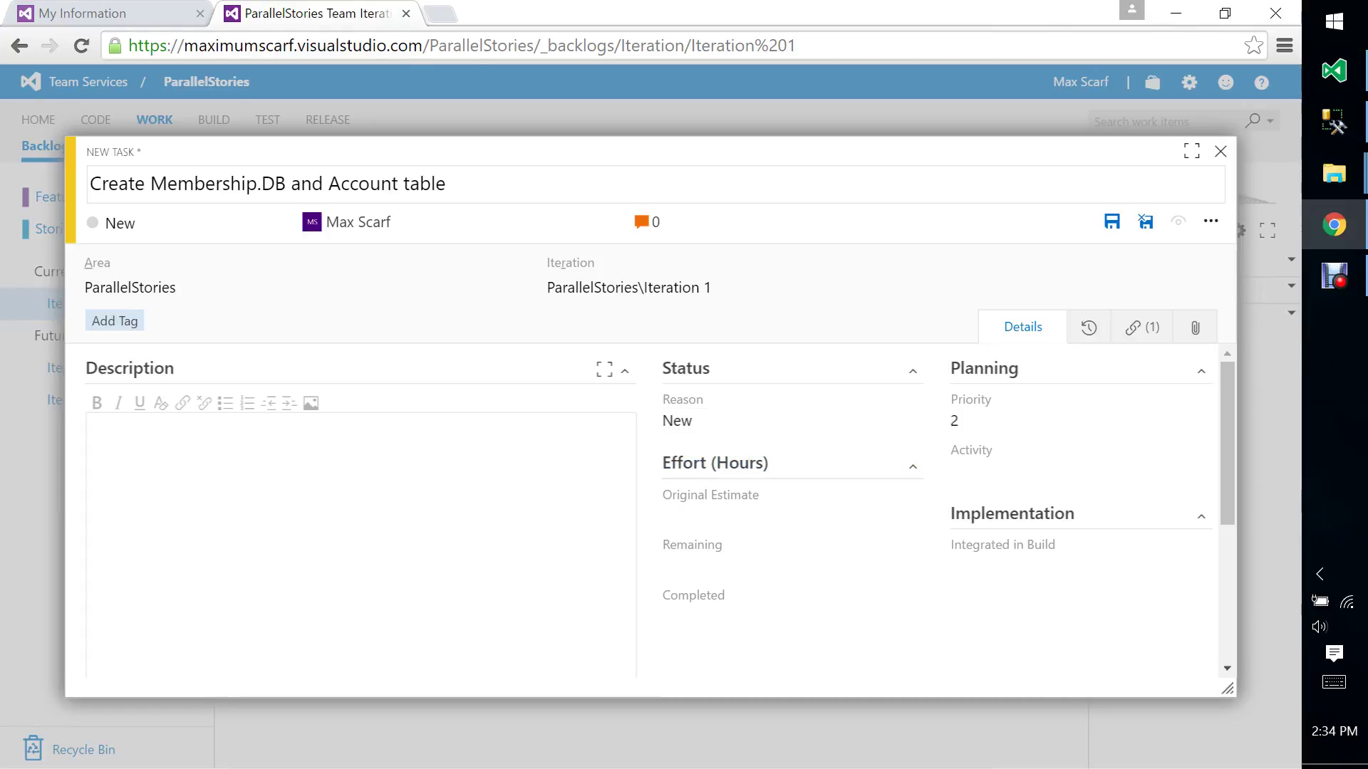
click(1112, 221)
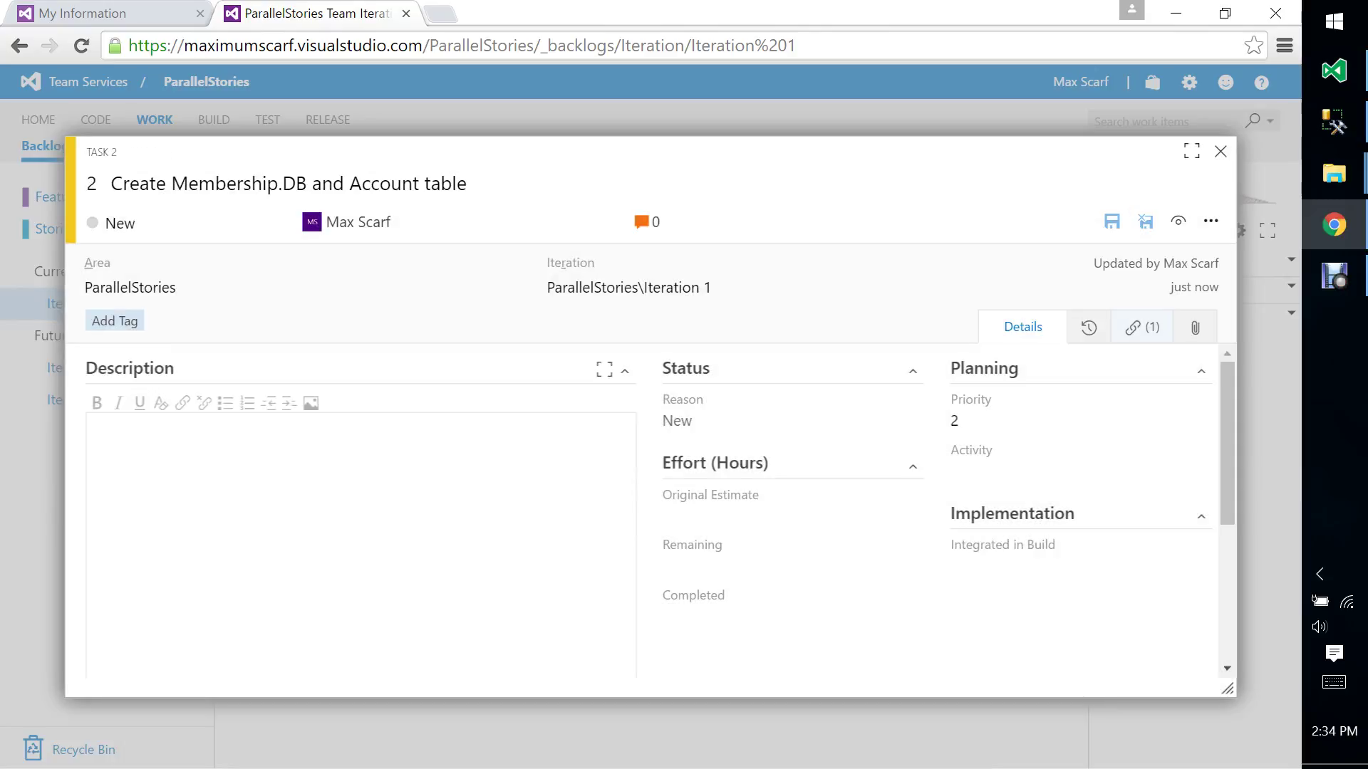
Link the "Adding solution and Membership.db" changeset to the task as a Changeset link and save the task.
click(1142, 328)
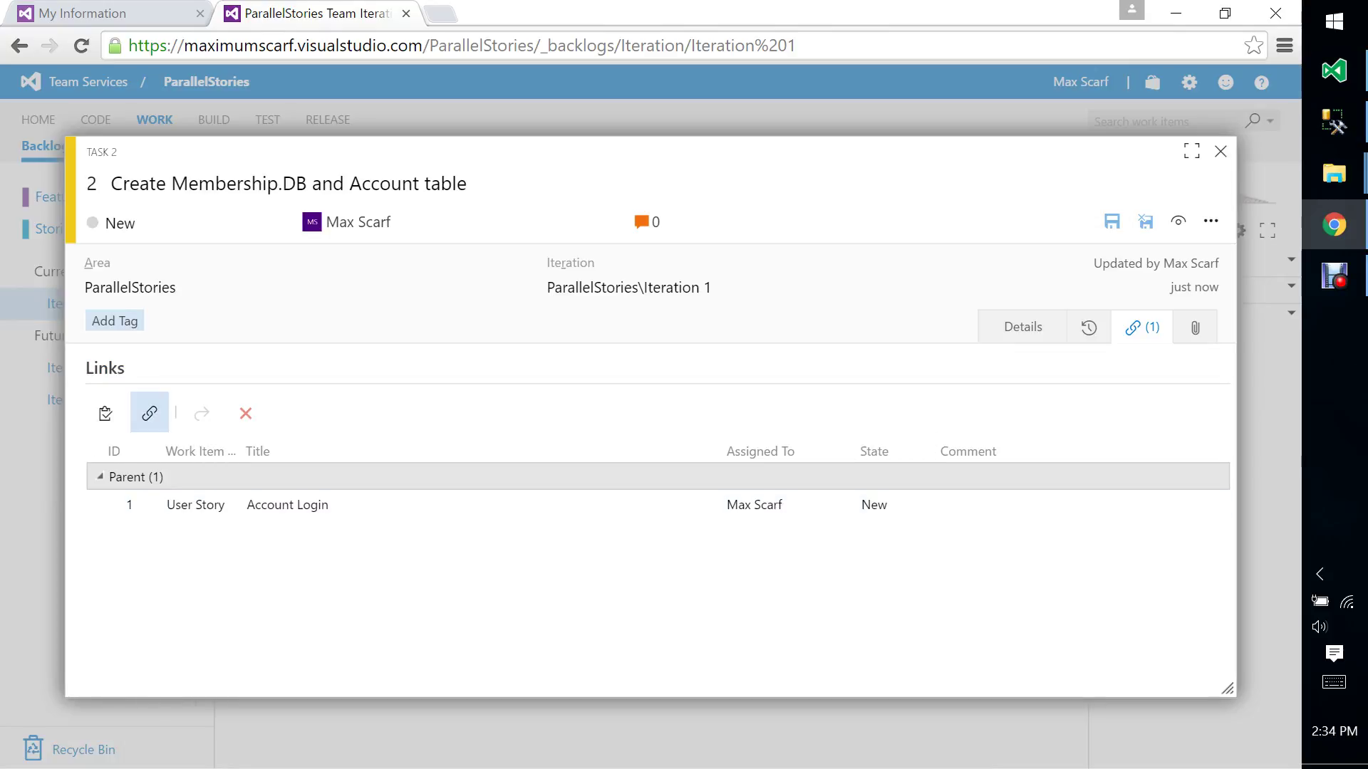
click(148, 412)
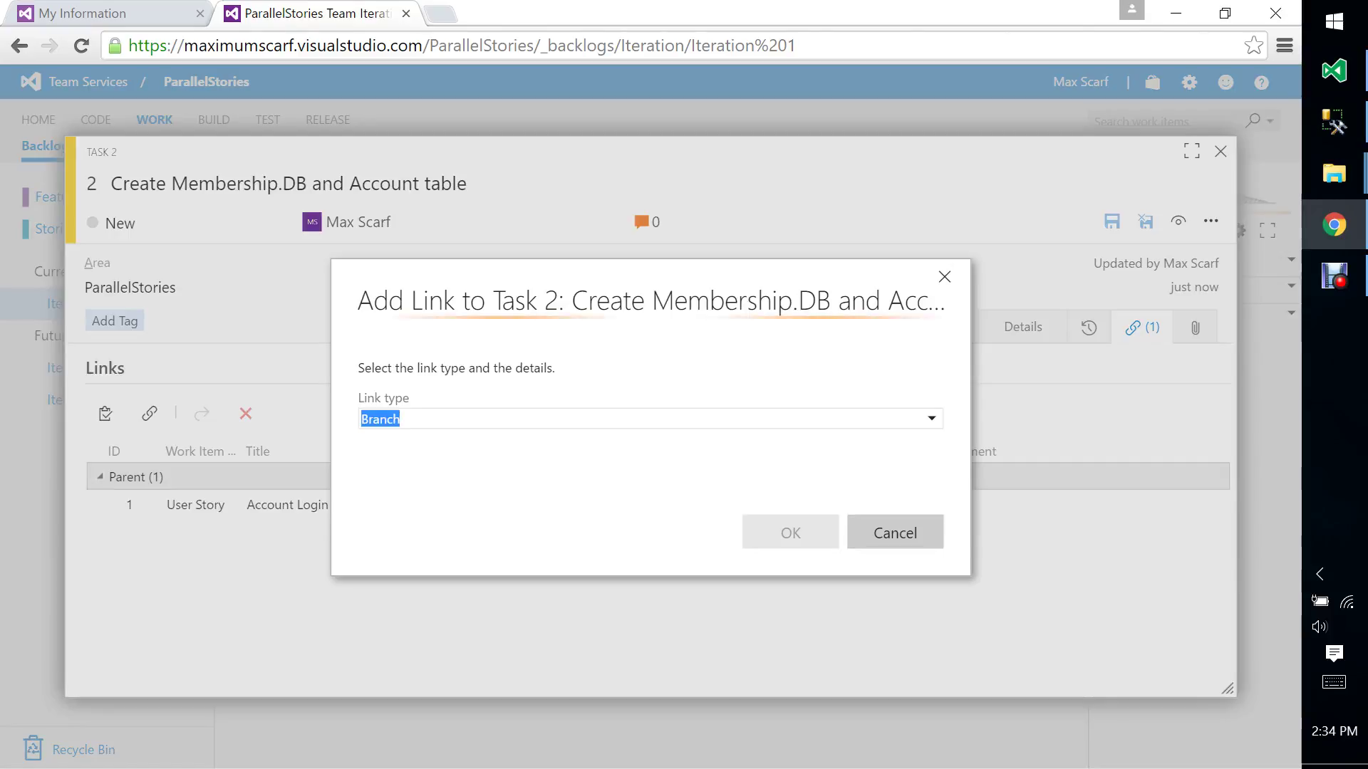
click(932, 419)
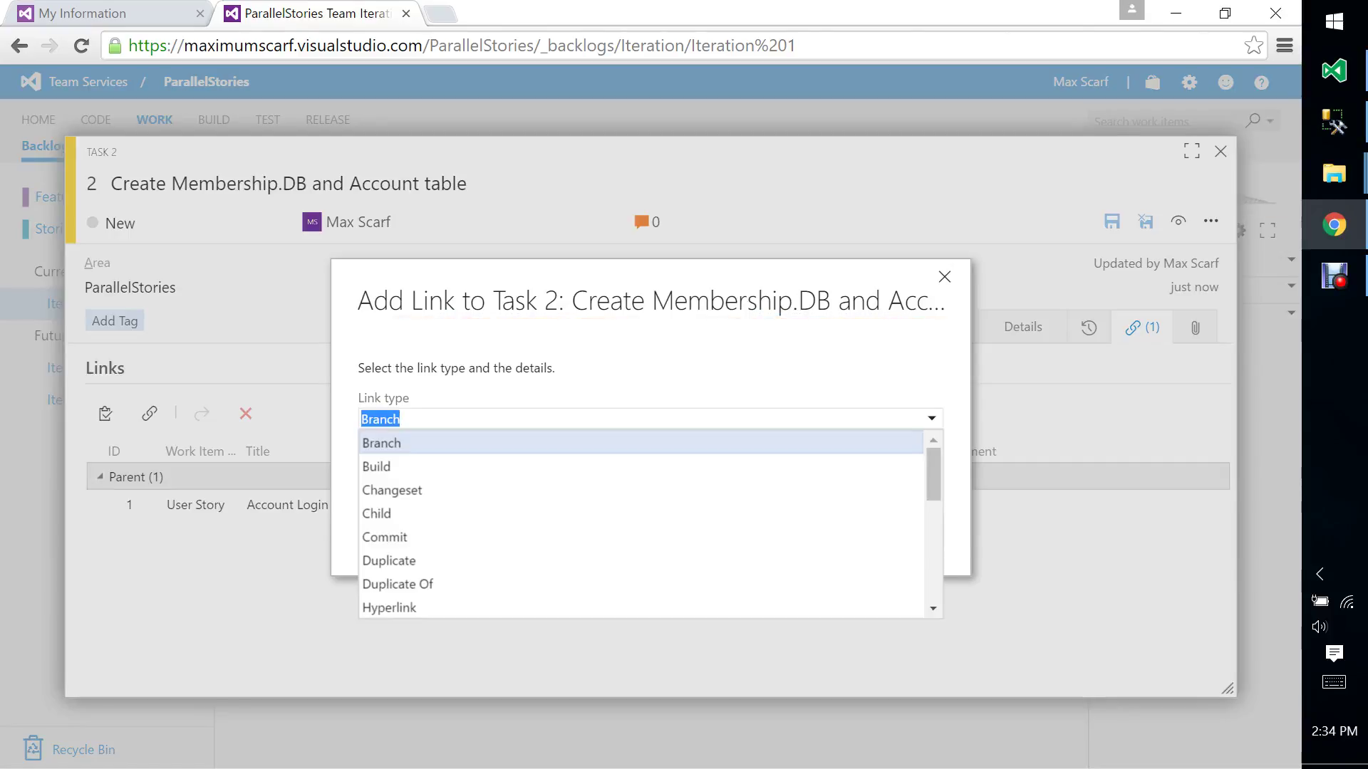
key(Down)
key(Down)
key(Return)
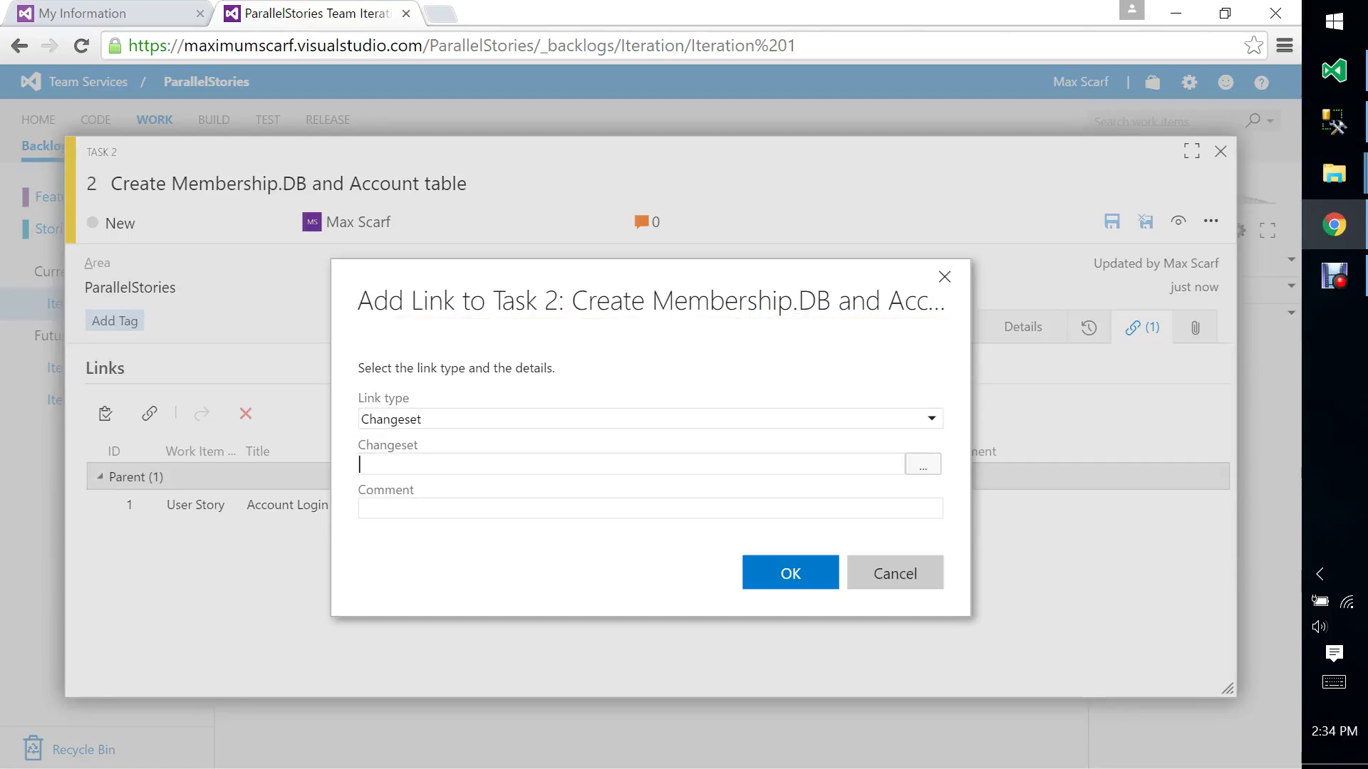
key(Tab)
key(Return)
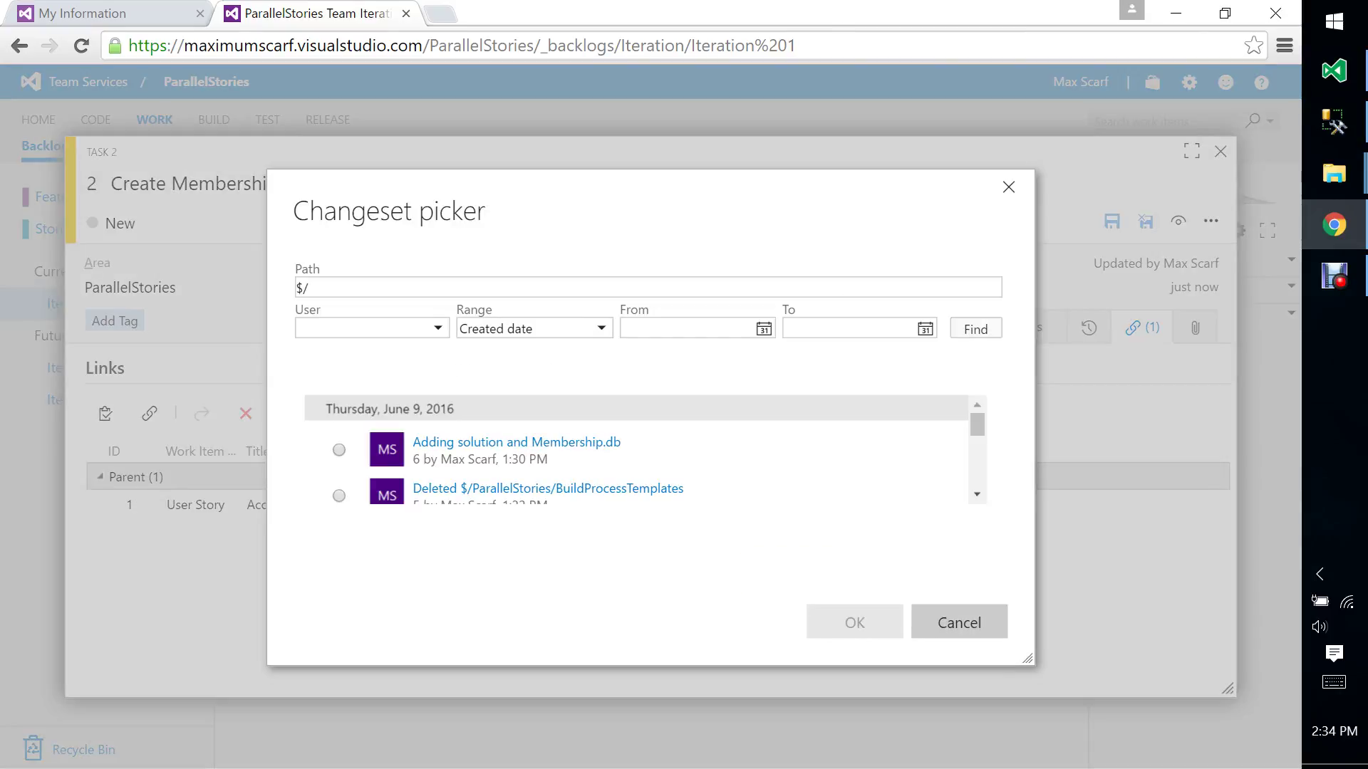
click(339, 451)
click(854, 621)
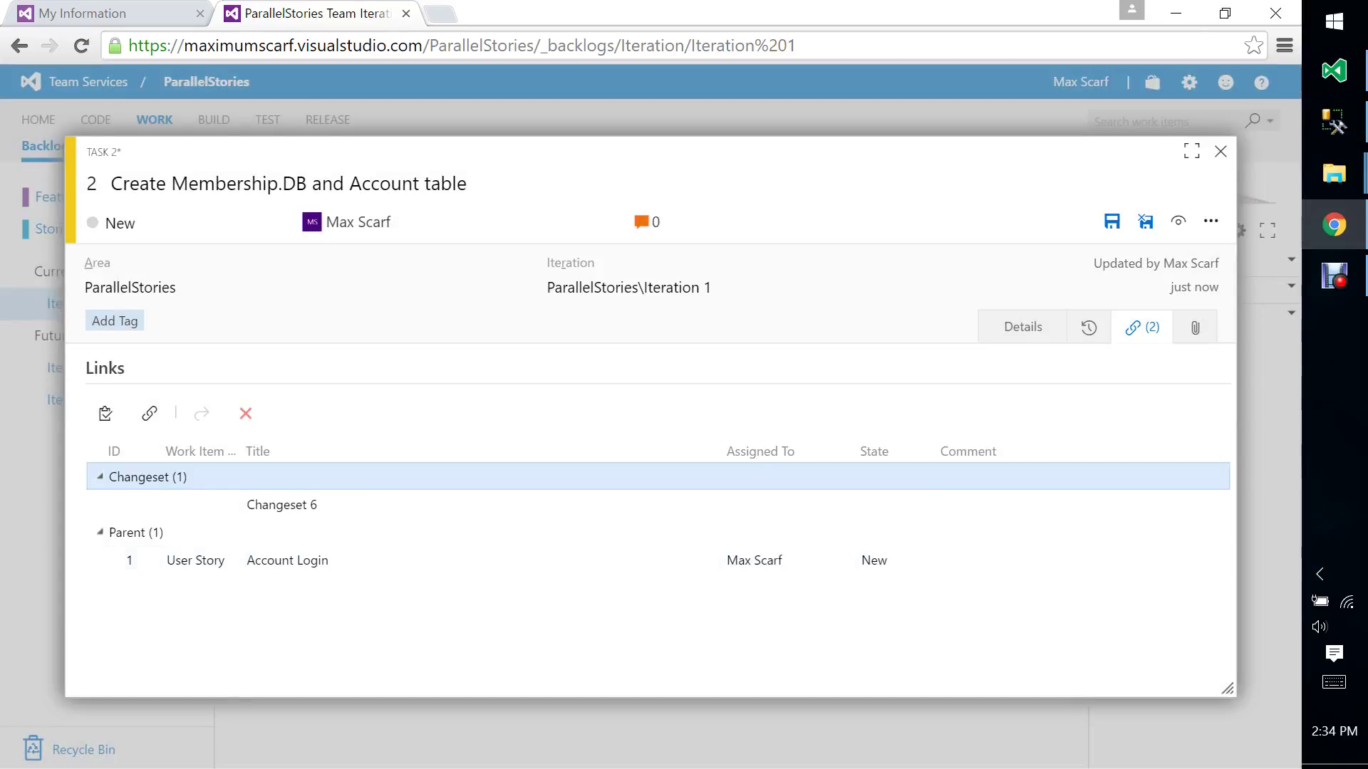
click(1112, 222)
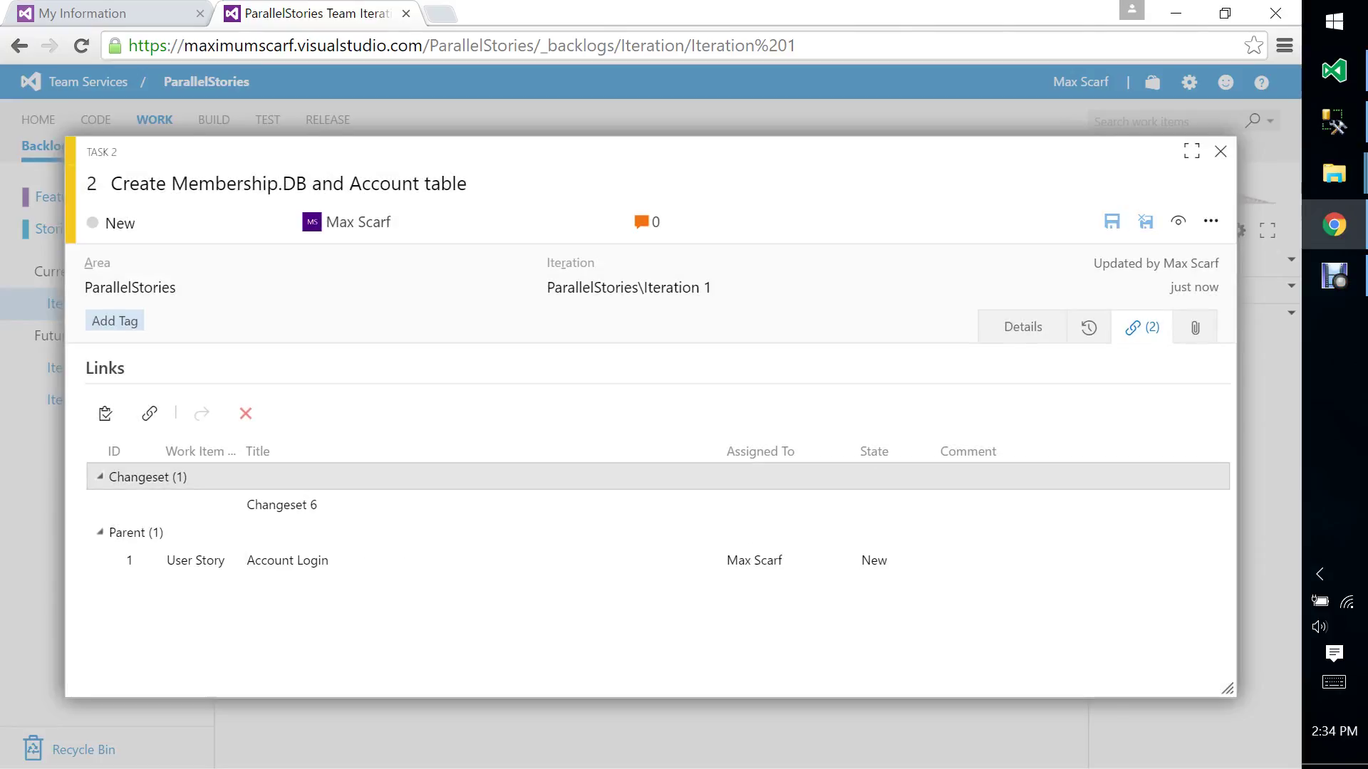
Open Changeset 6 from the task's links and look through its added files and associated work item.
click(131, 560)
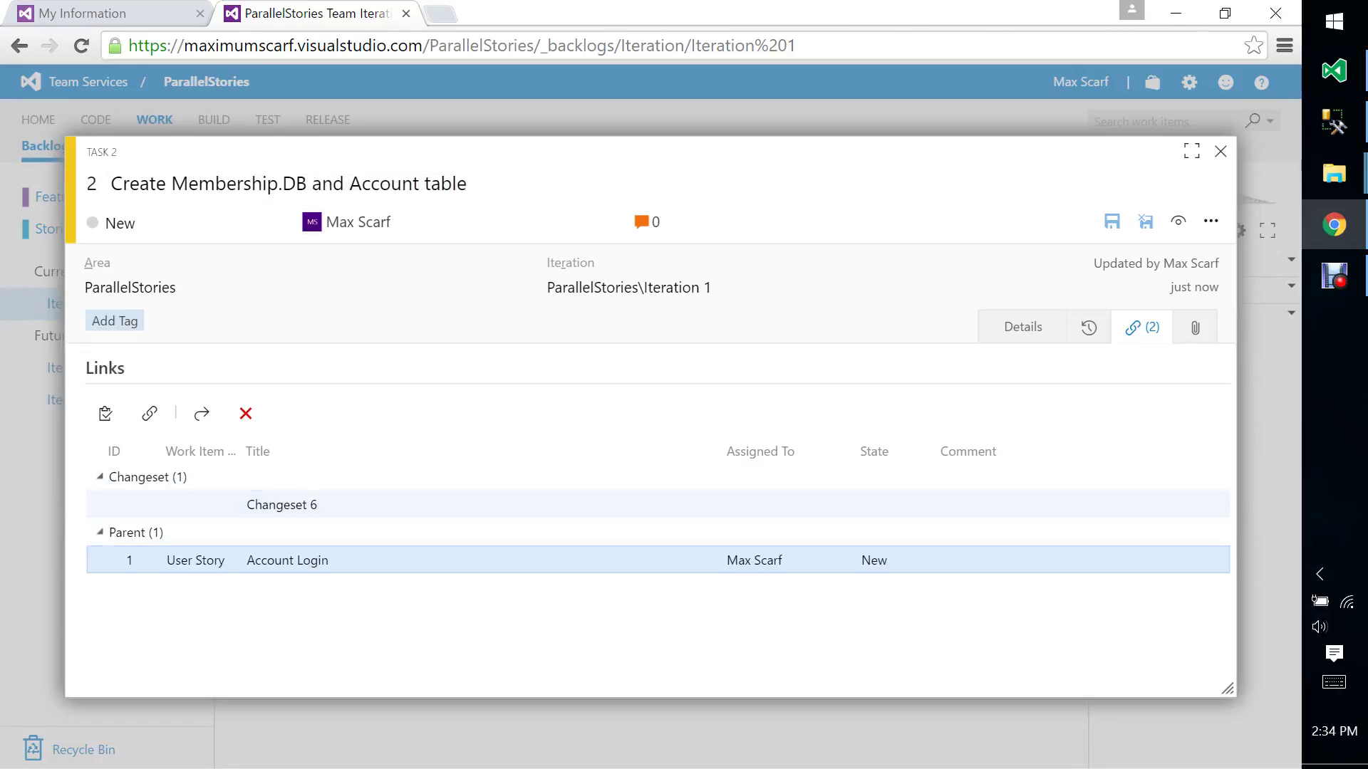
click(282, 504)
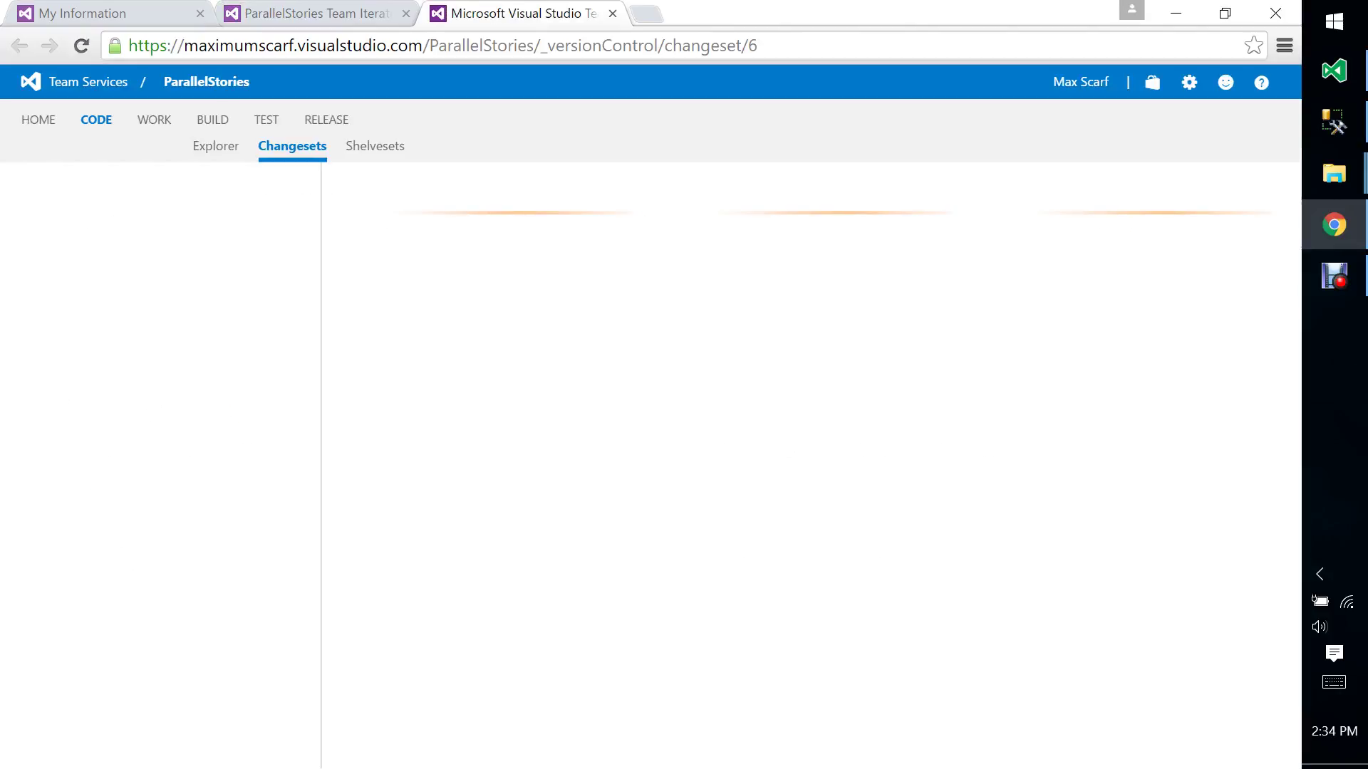
scroll(802, 477, down, 5)
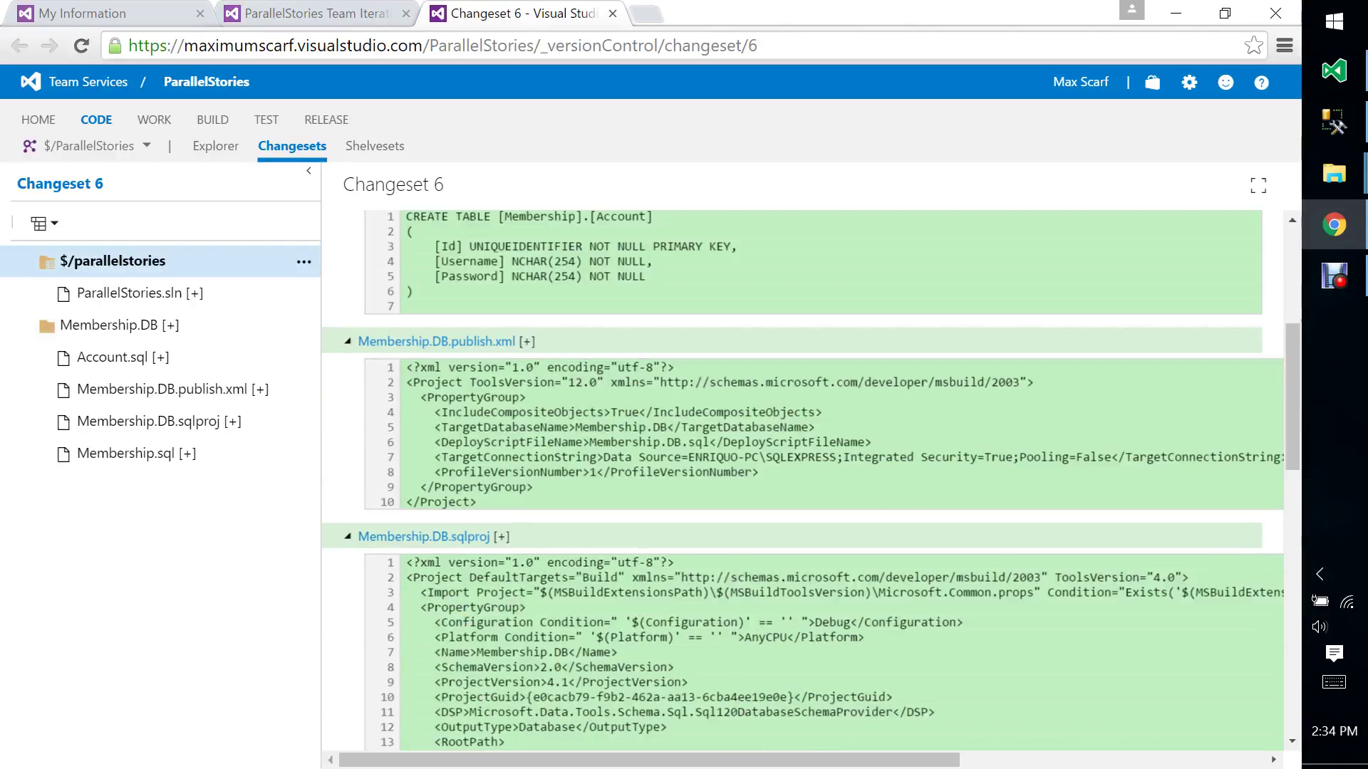
scroll(805, 477, down, 3)
scroll(351, 513, down, 15)
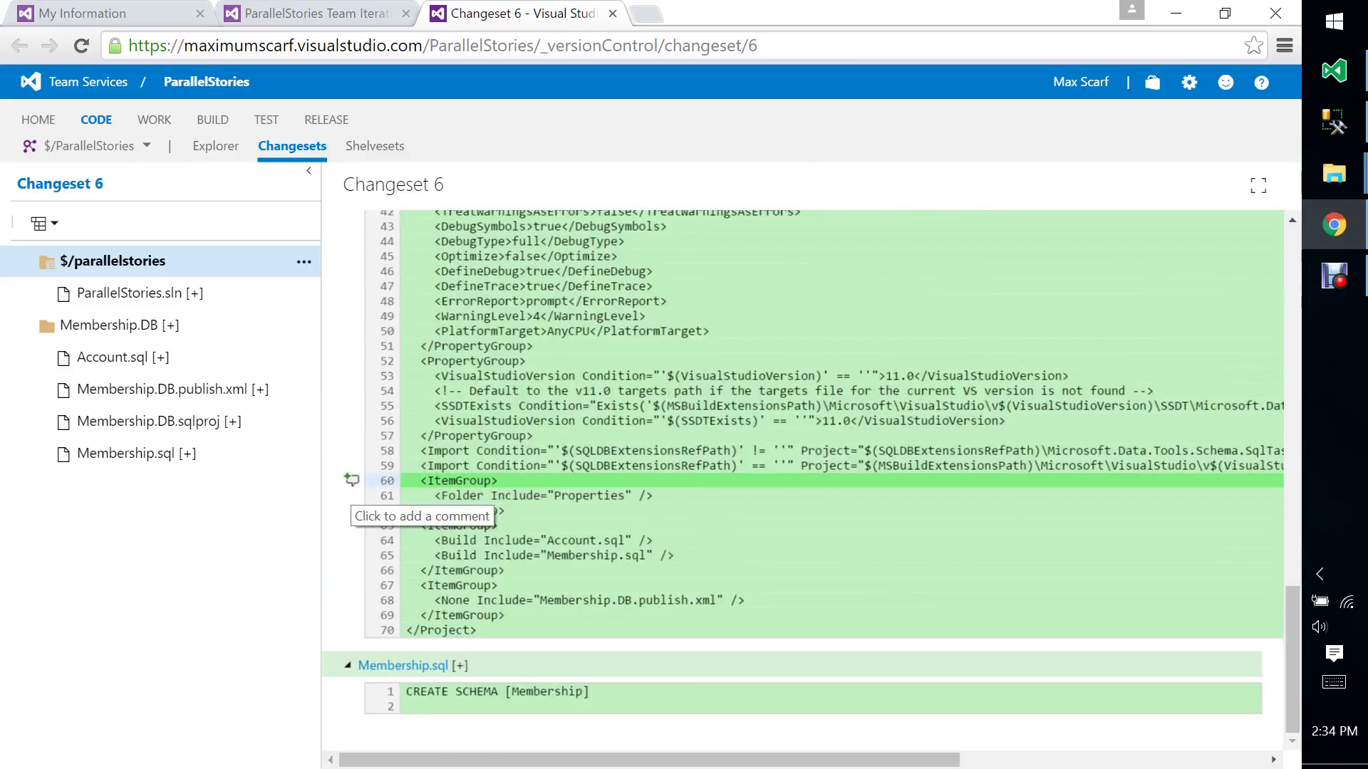
scroll(351, 480, up, 15)
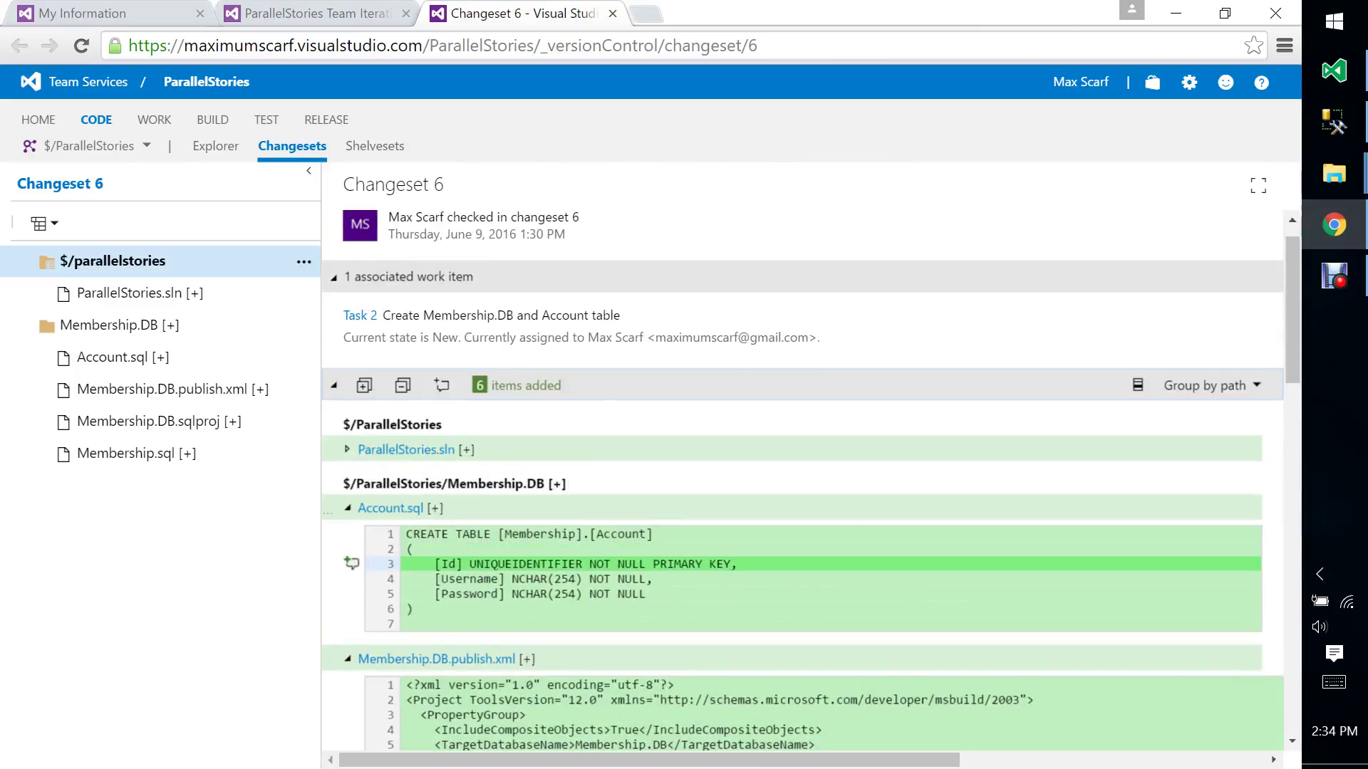
Comment "Boo this sucks, Membership.Account? What kind of a name is that!" on line 1 of Account.sql in the changeset.
click(351, 534)
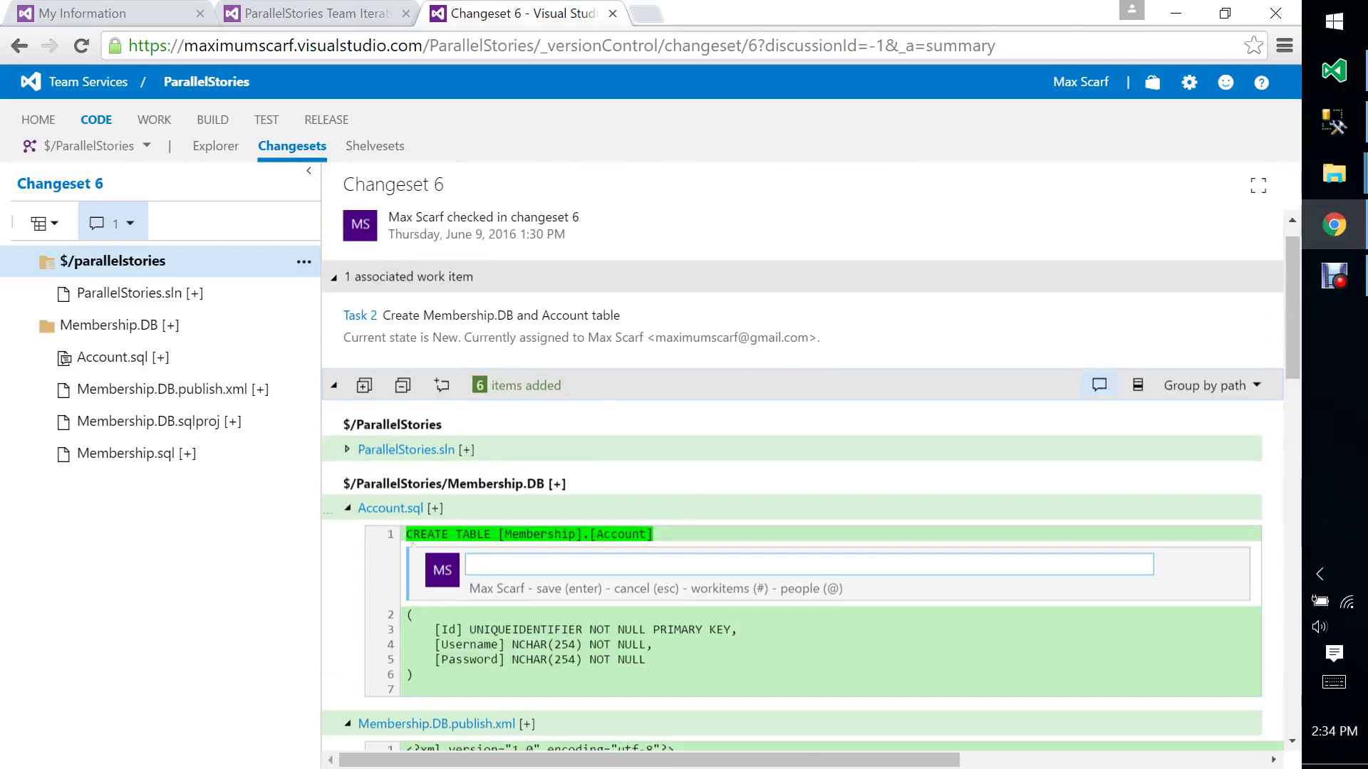
text(Boo this sucks, Membership.)
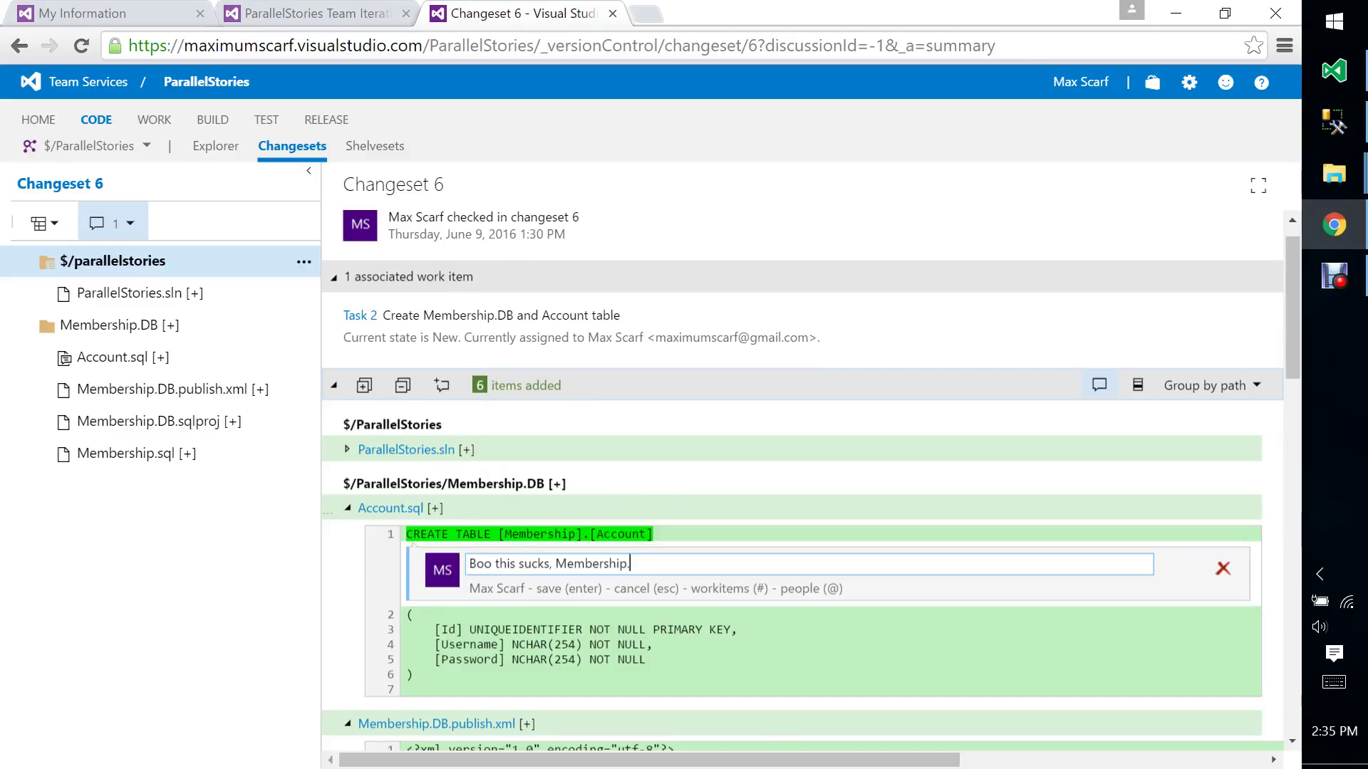
key(shift+Return)
text(A)
key(BackSpace)
key(BackSpace)
text(Accou)
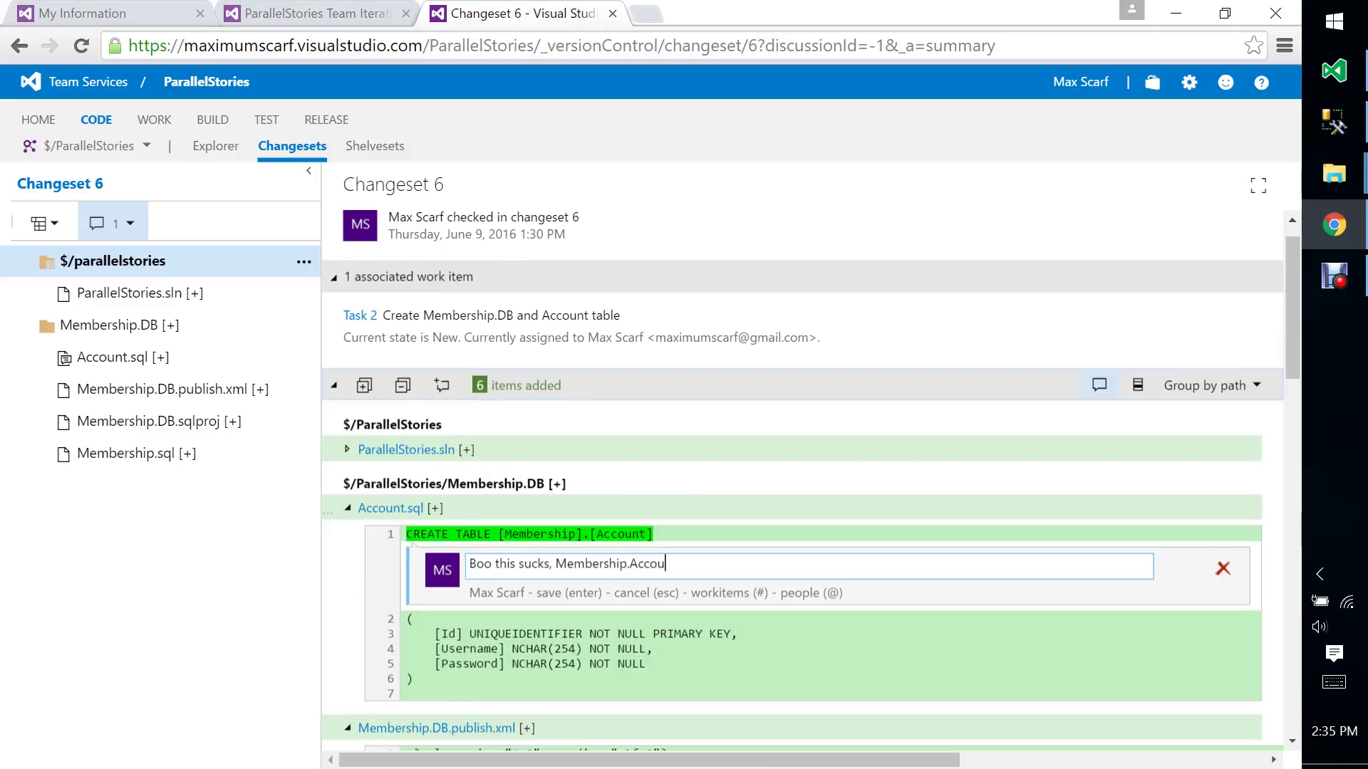
text(nt? What kind of aanem)
key(BackSpace)
key(BackSpace)
key(BackSpace)
key(BackSpace)
text(name is that!)
key(Return)
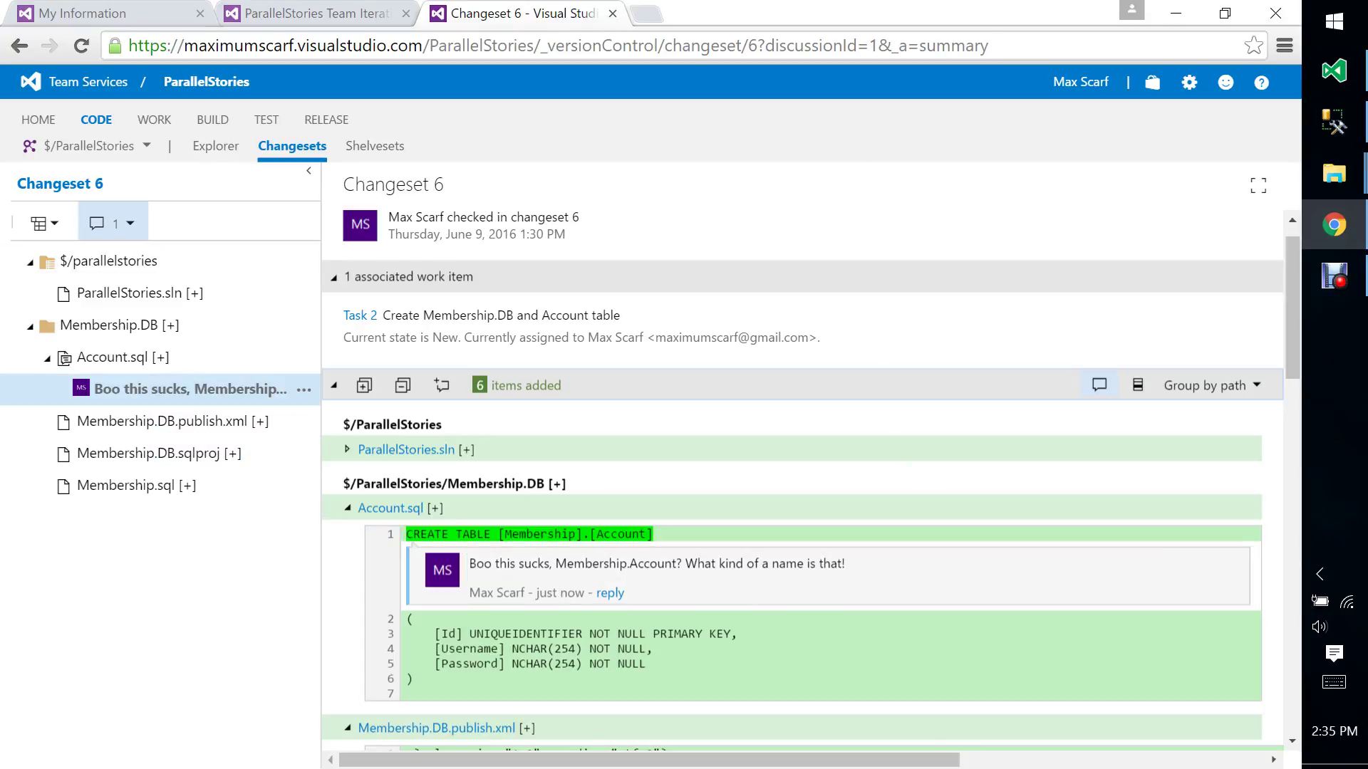
Open the comment in the Account.sql contents of the changeset and delete it.
click(142, 362)
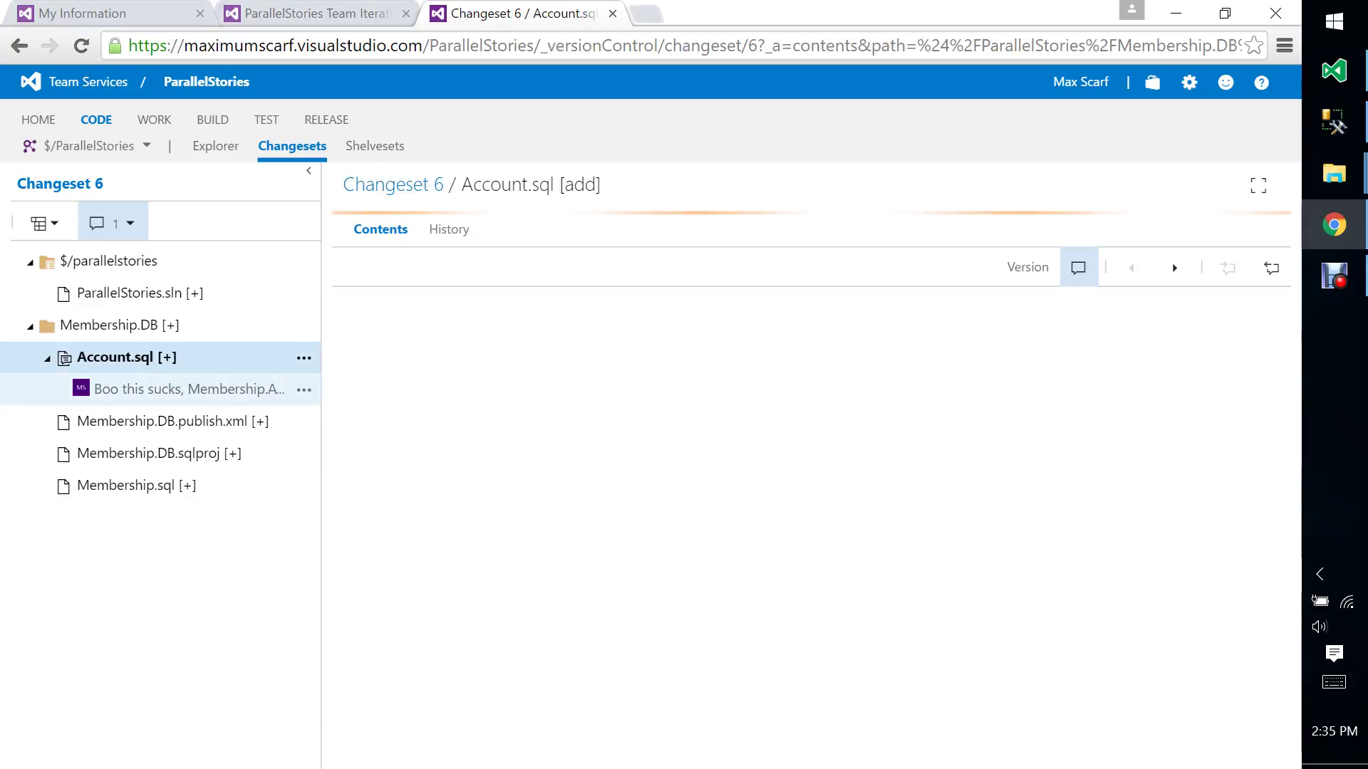
click(186, 390)
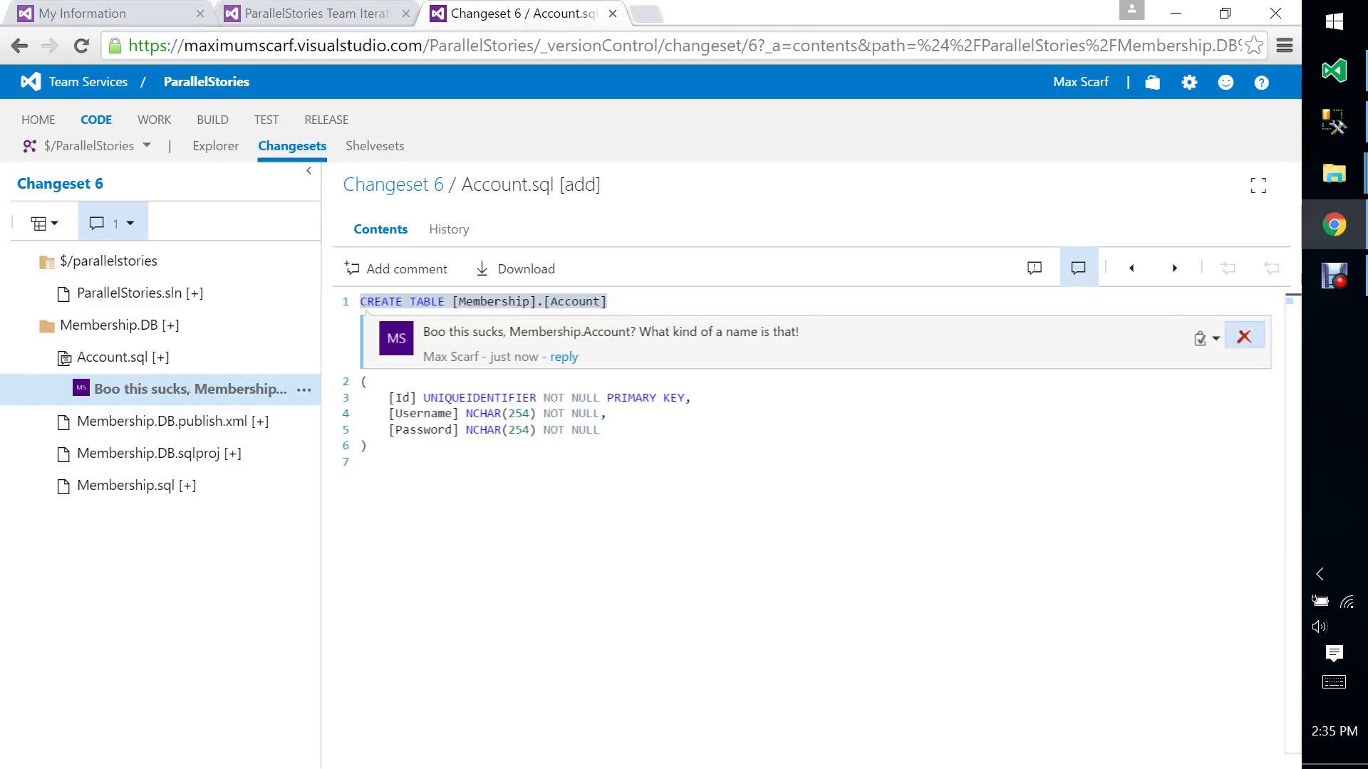
click(1243, 336)
key(Return)
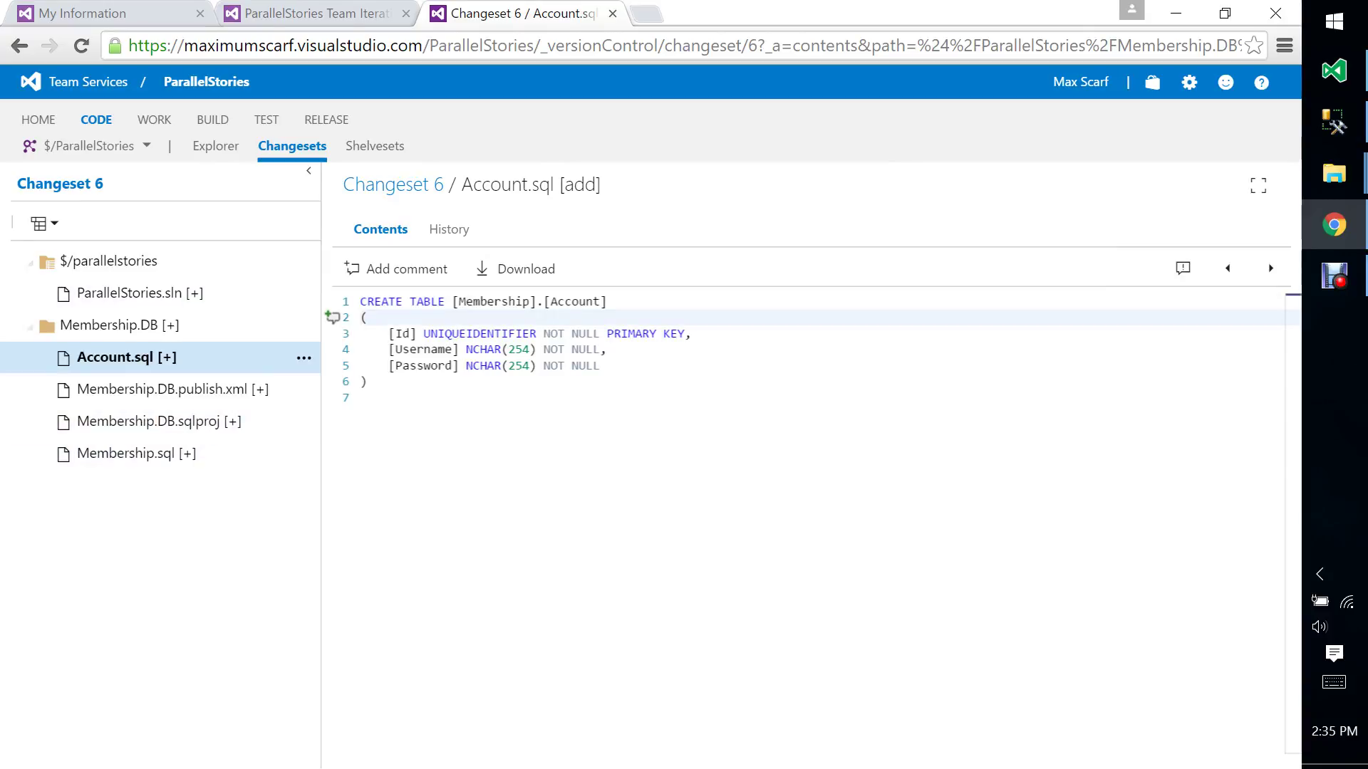
Look at the project's Build and Test areas, and return to the Iteration 1 backlog.
click(212, 119)
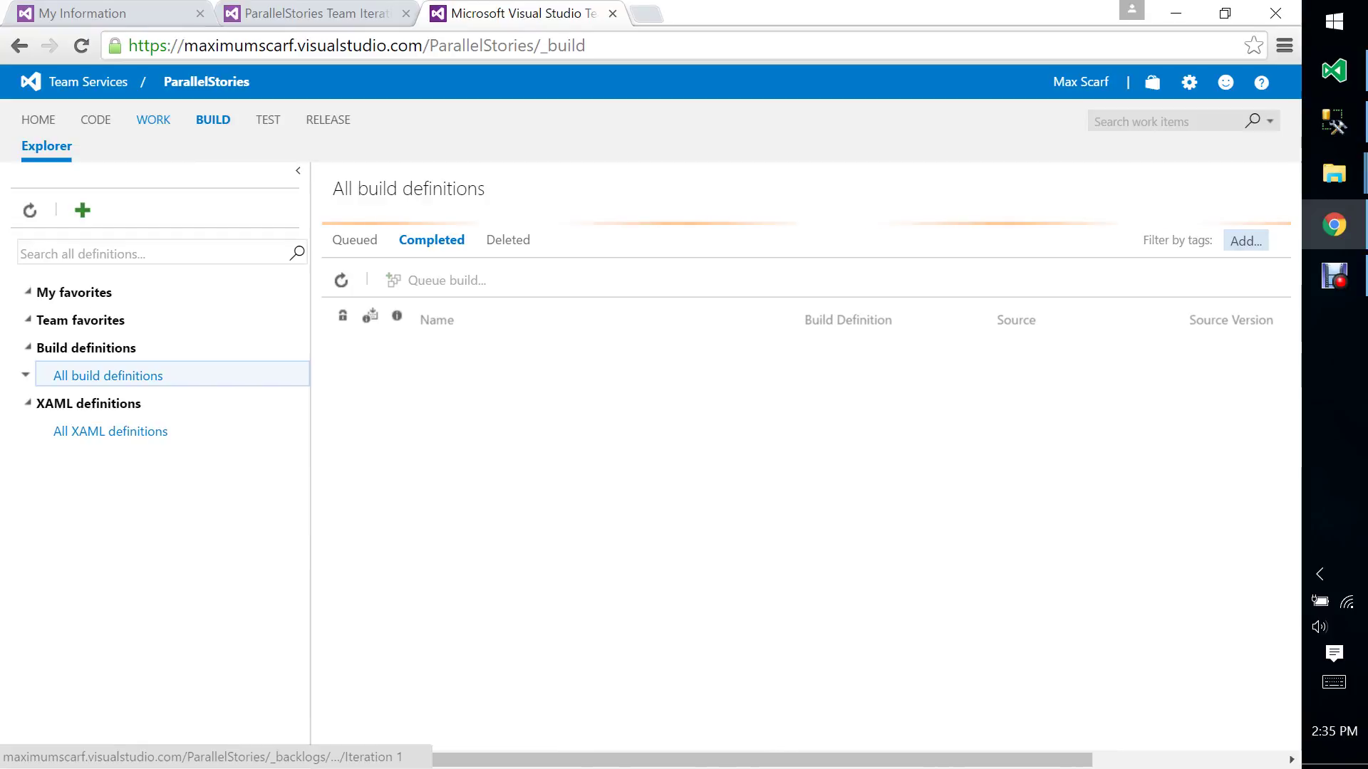
click(267, 119)
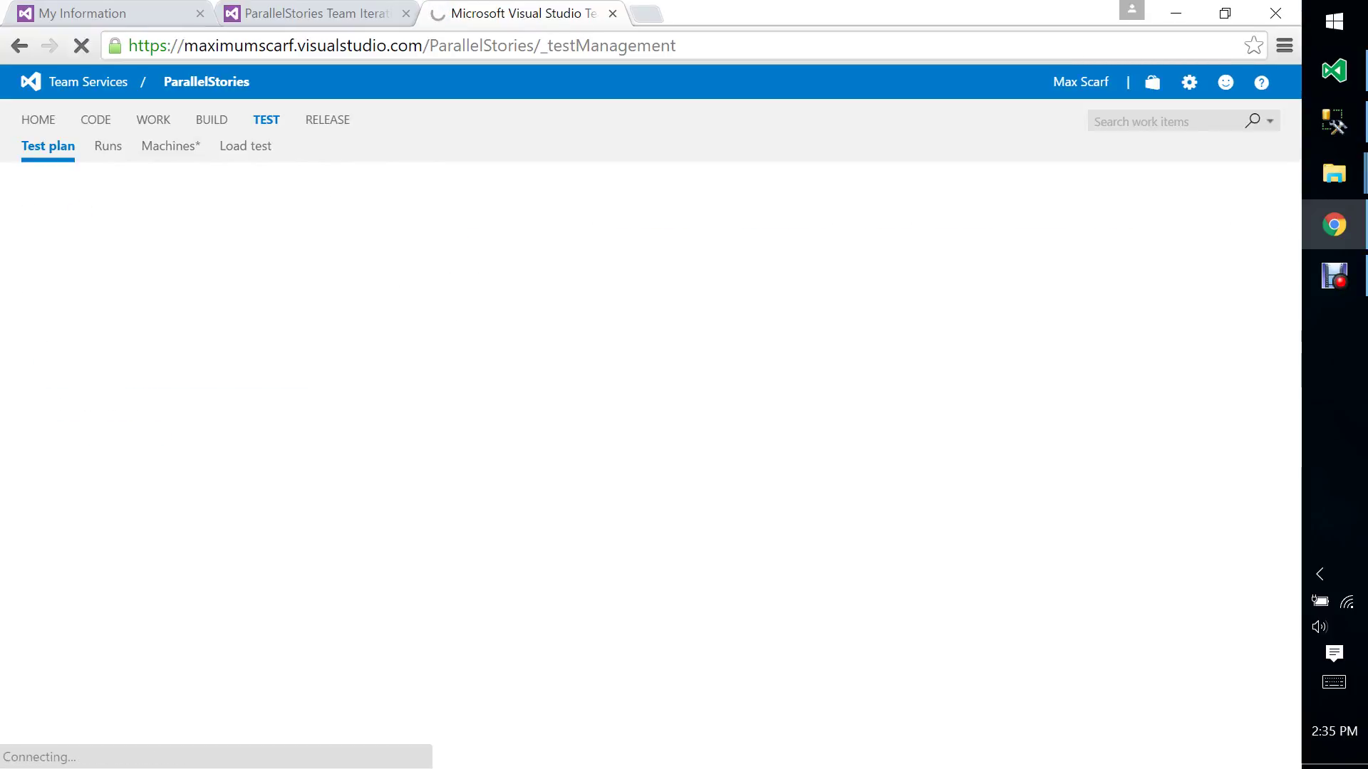
click(153, 120)
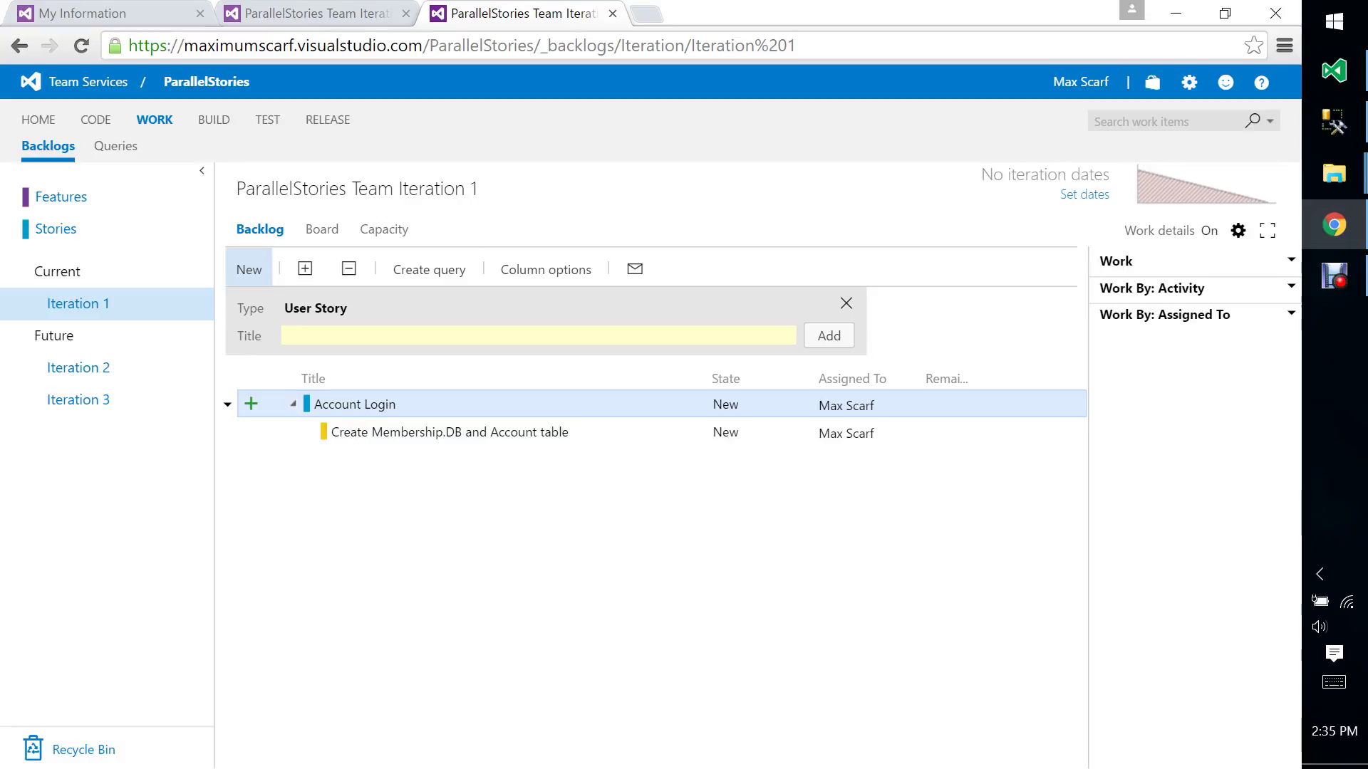
Switch to Visual Studio to look at the Account.sql table script, and return to the backlog in Chrome.
mouse_move(1334, 121)
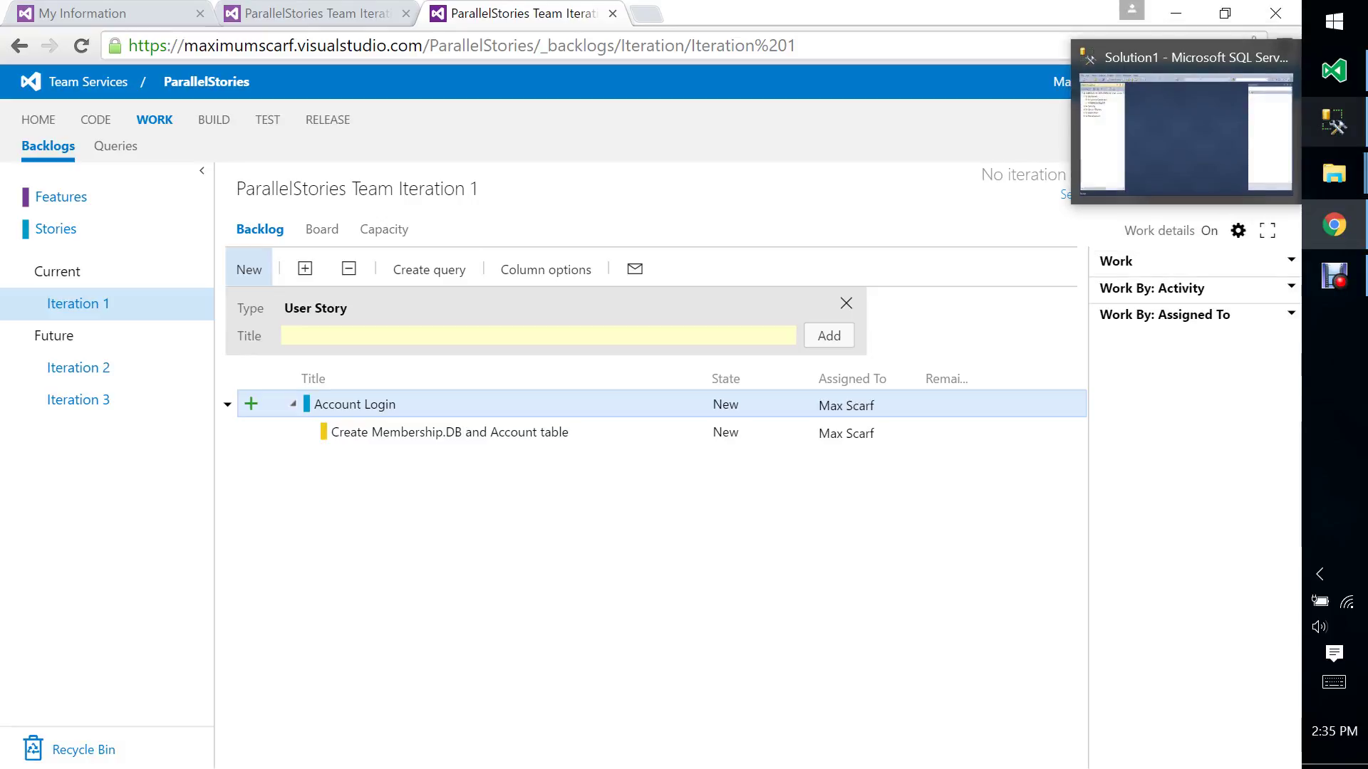
click(1334, 121)
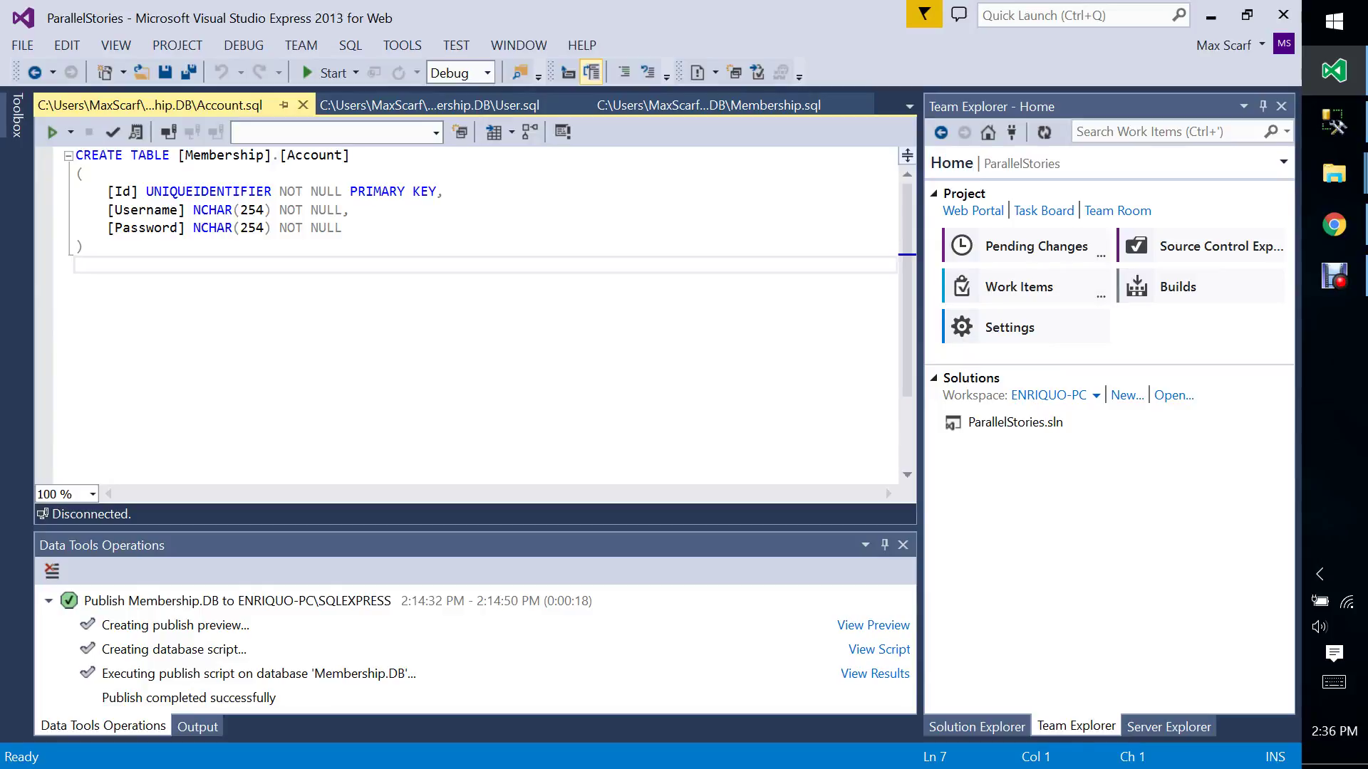
click(1334, 225)
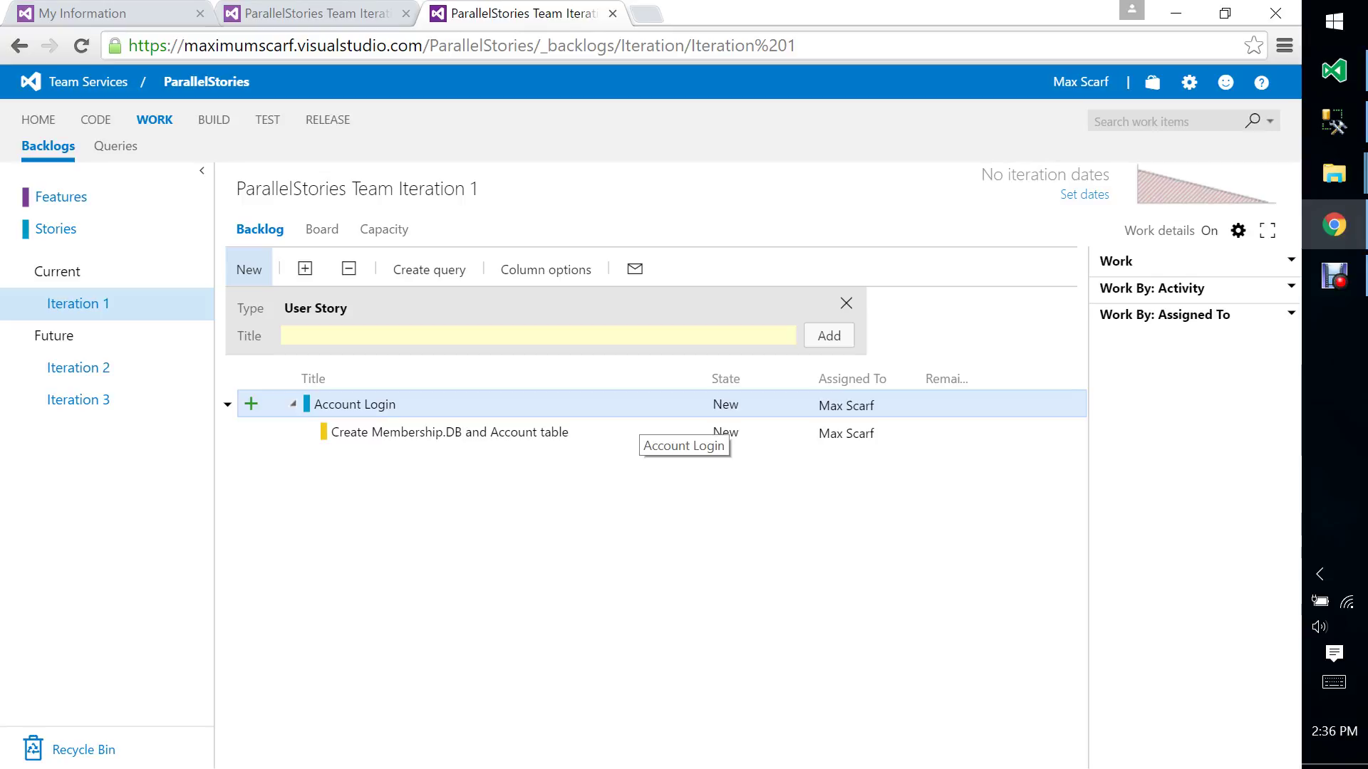
Add a child task titled "Create ParallelStories.Web project" to the Account Login story, save it and close its form.
click(227, 404)
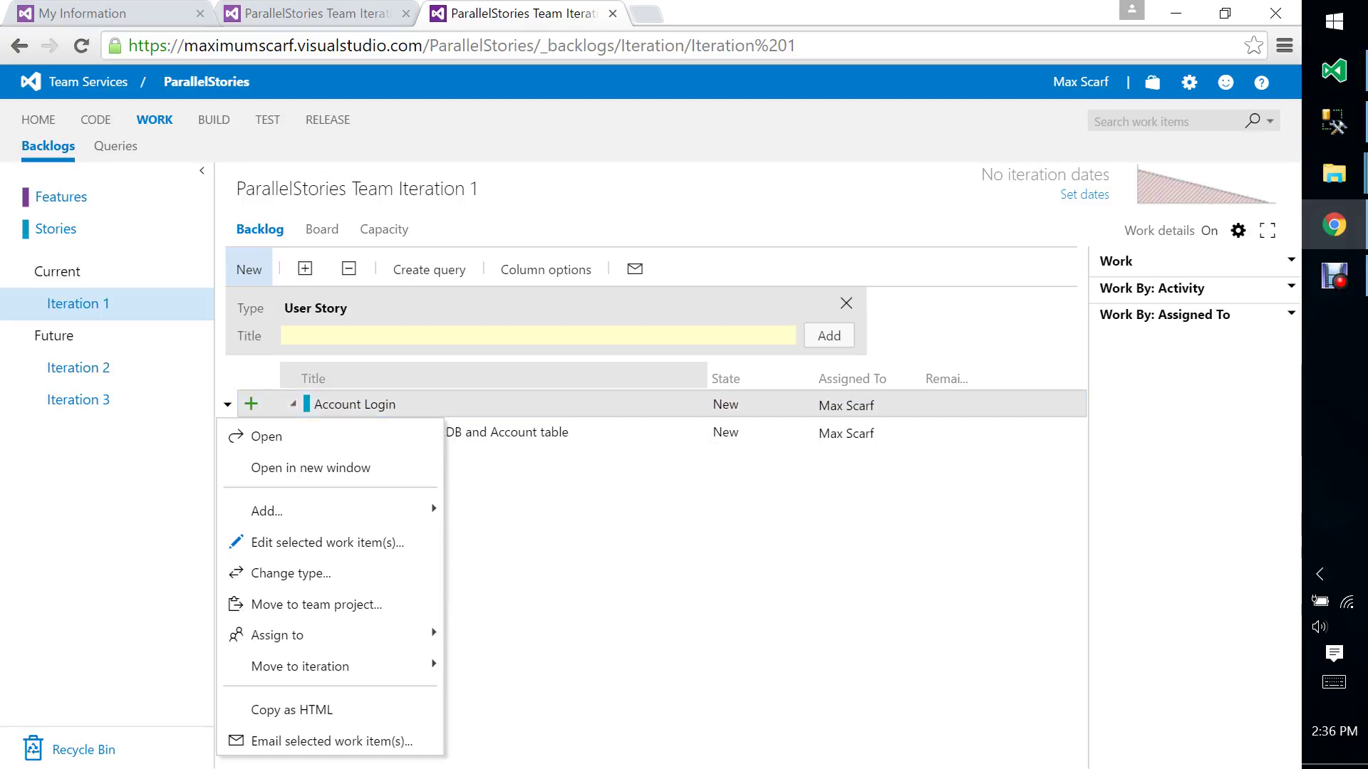
click(467, 513)
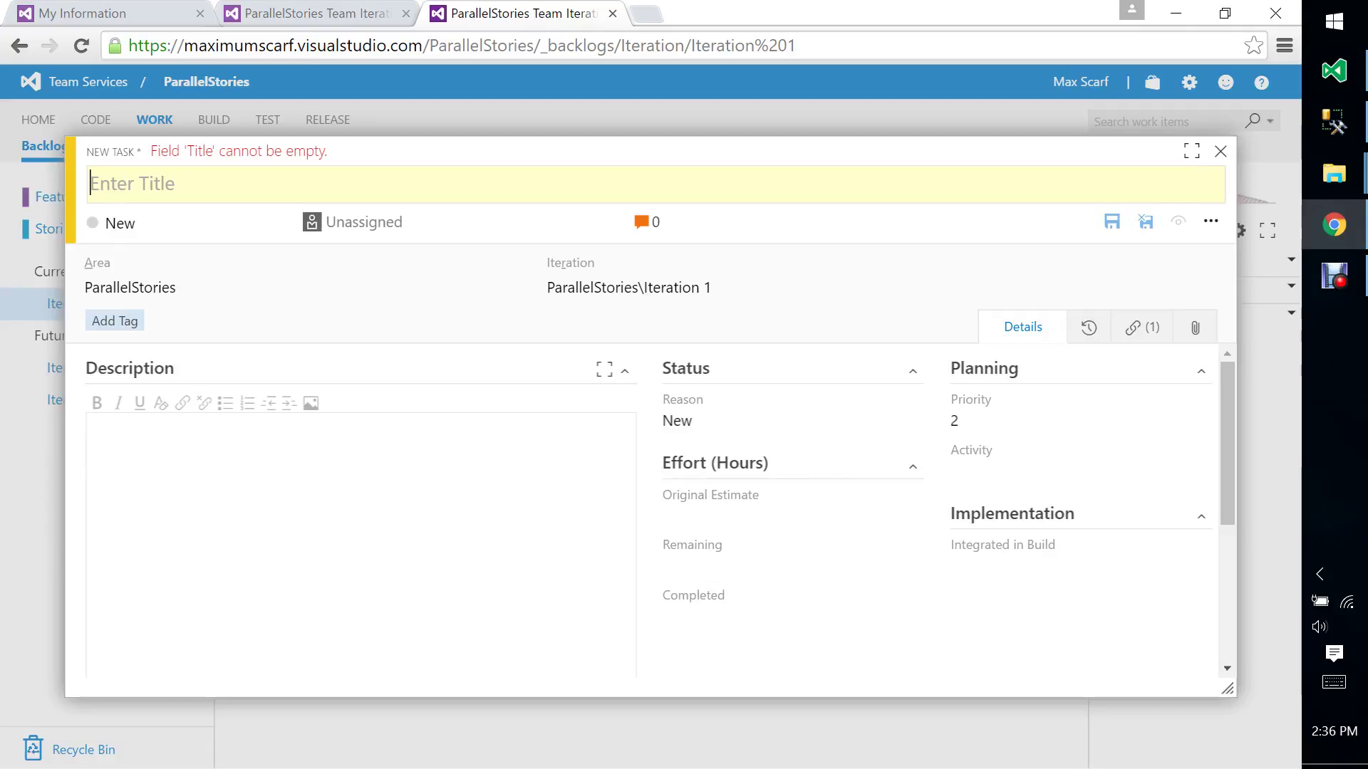
text(Create Membership)
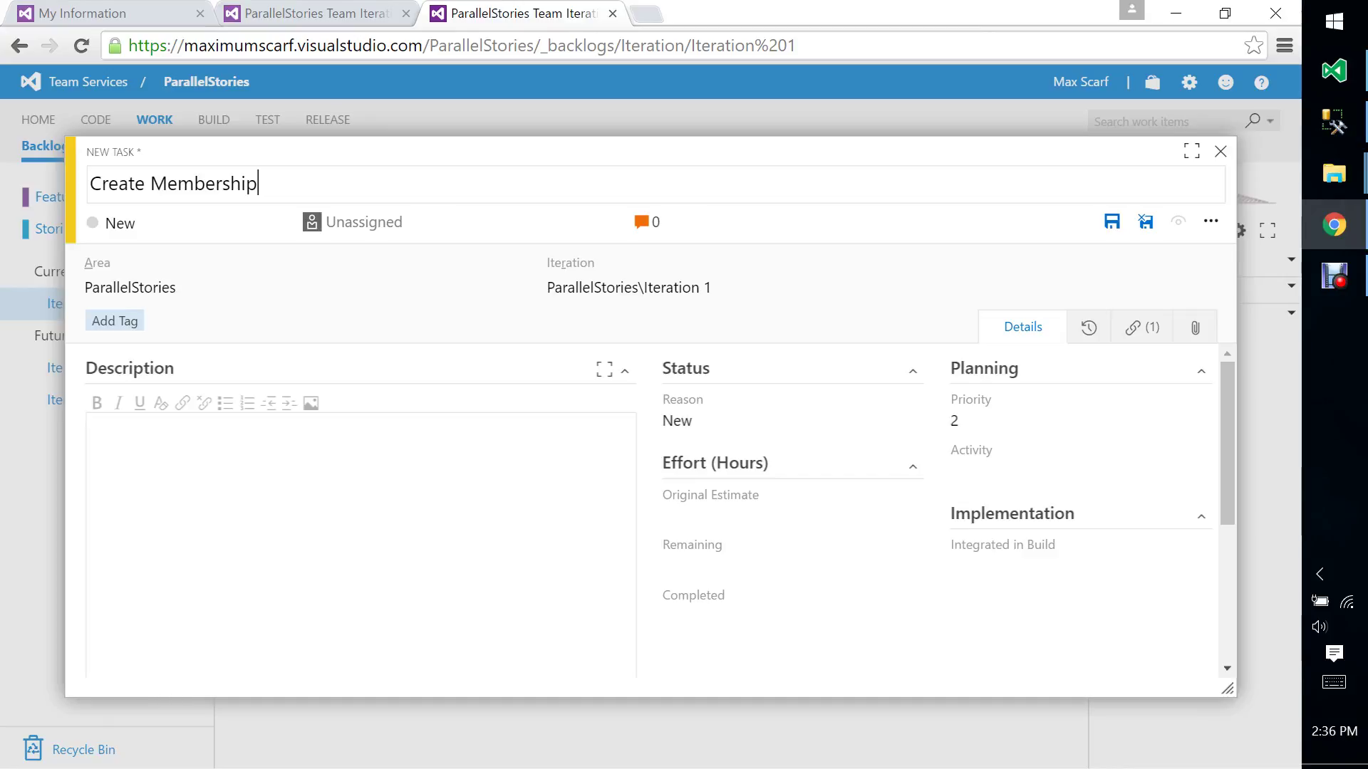
key(BackSpace)
key(BackSpace)
key(BackSpace)
key(BackSpace)
key(BackSpace)
key(BackSpace)
key(BackSpace)
key(BackSpace)
key(BackSpace)
key(BackSpace)
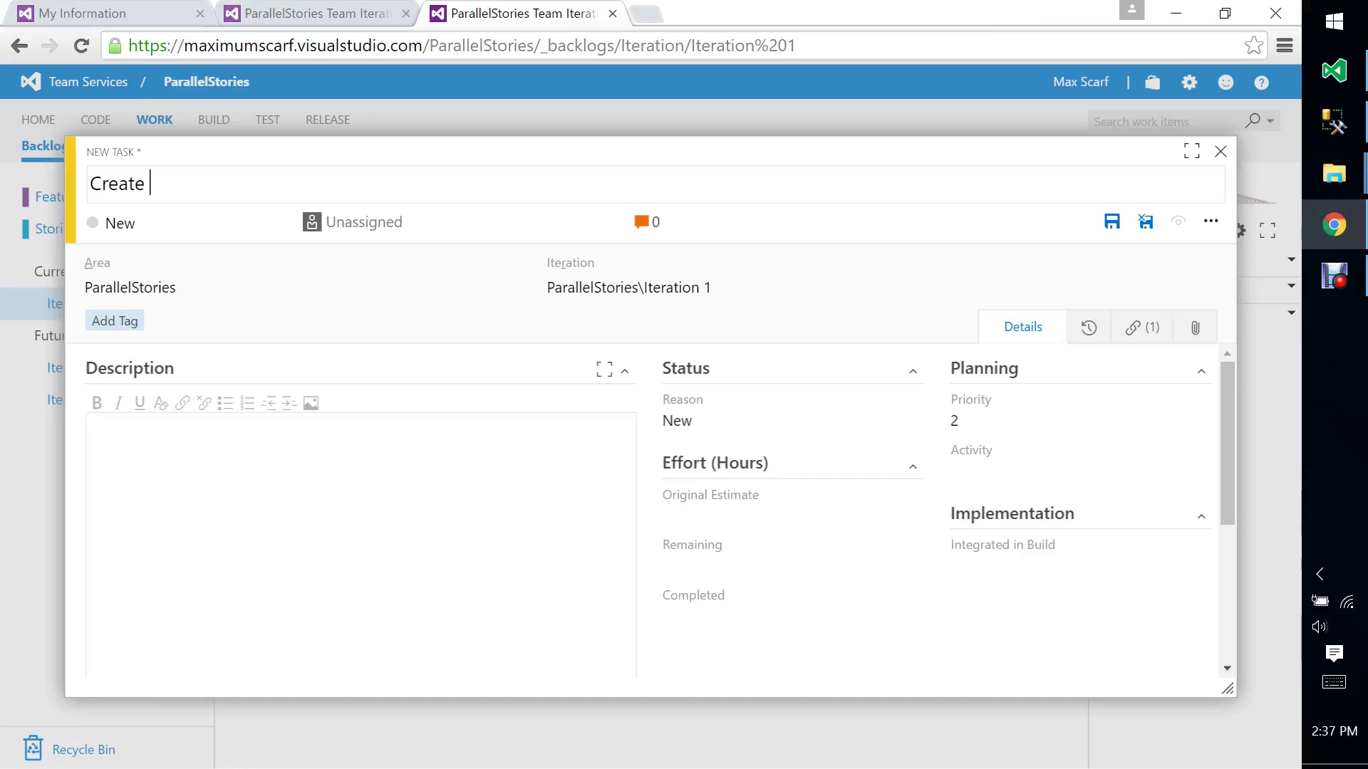
text(ParallelStories.Web)
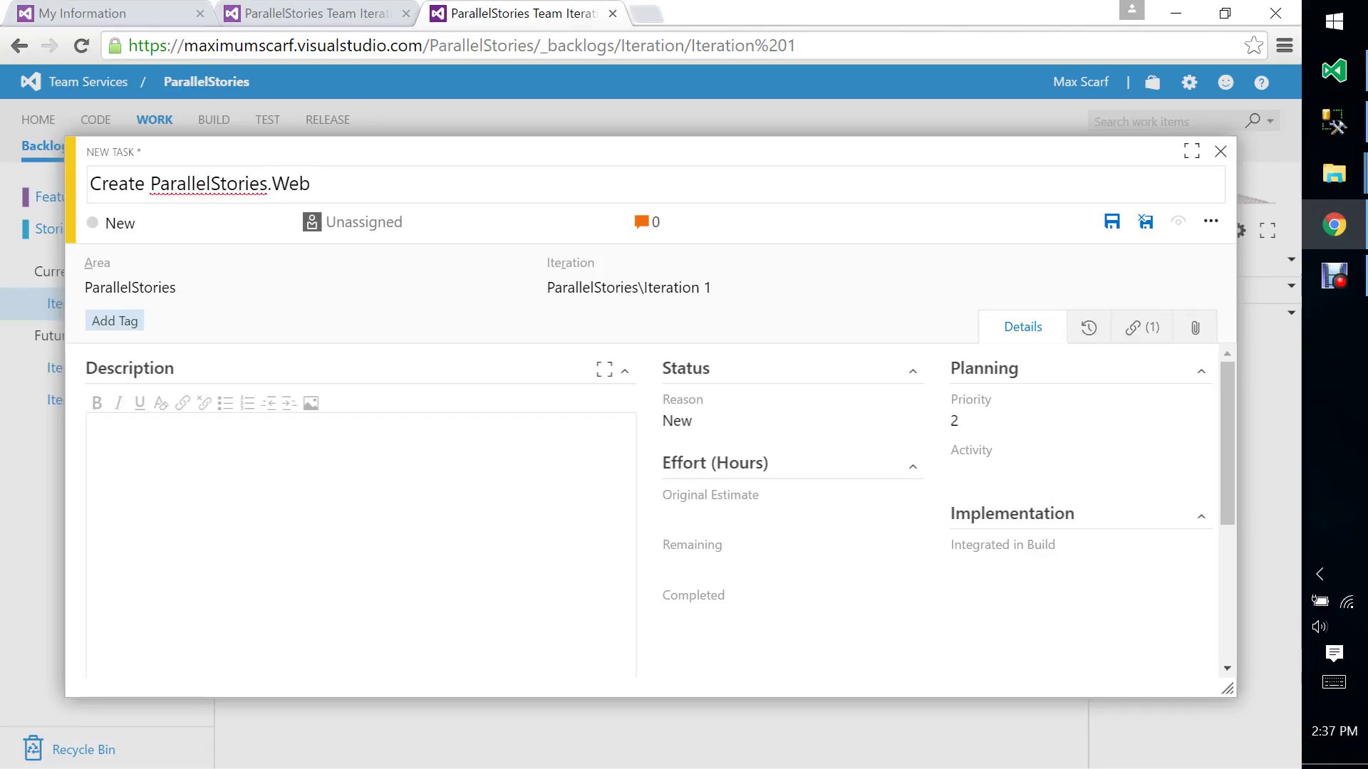
text( project)
click(92, 427)
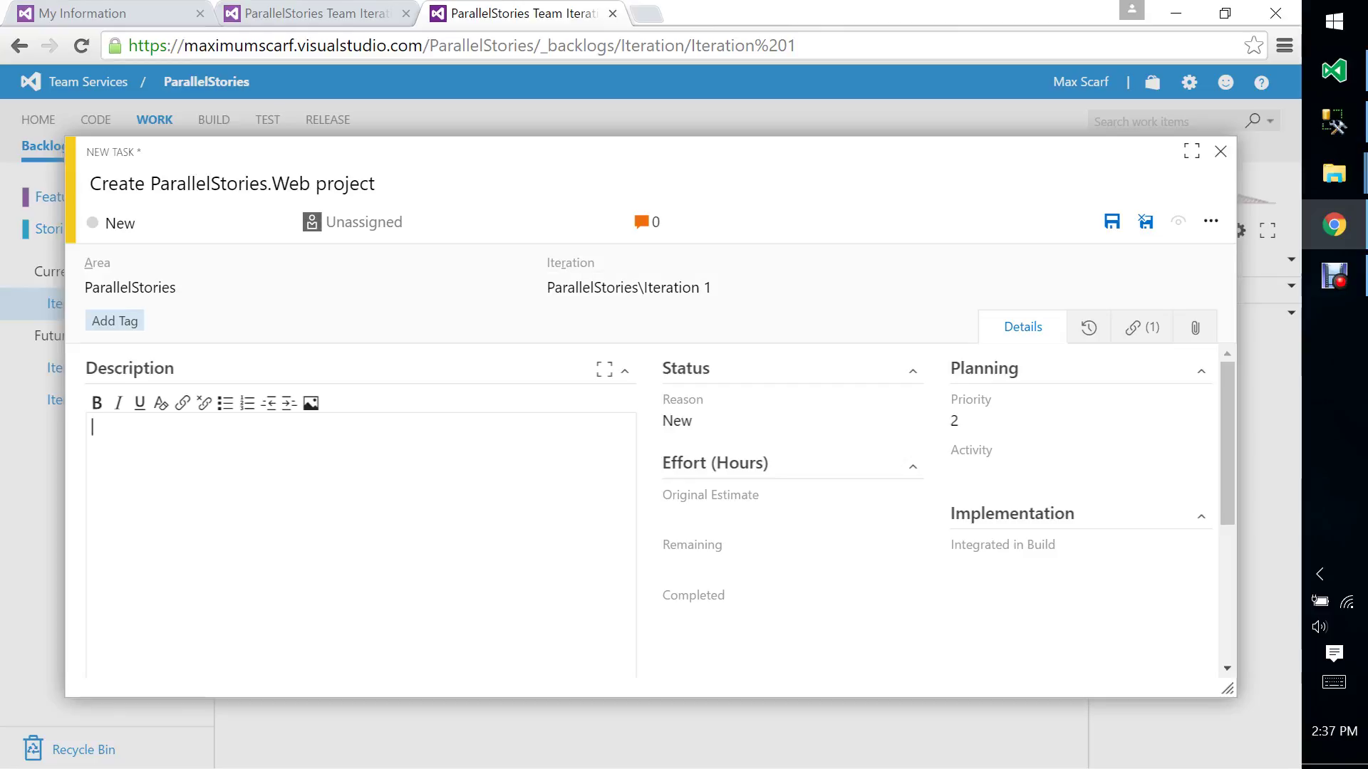
click(1112, 221)
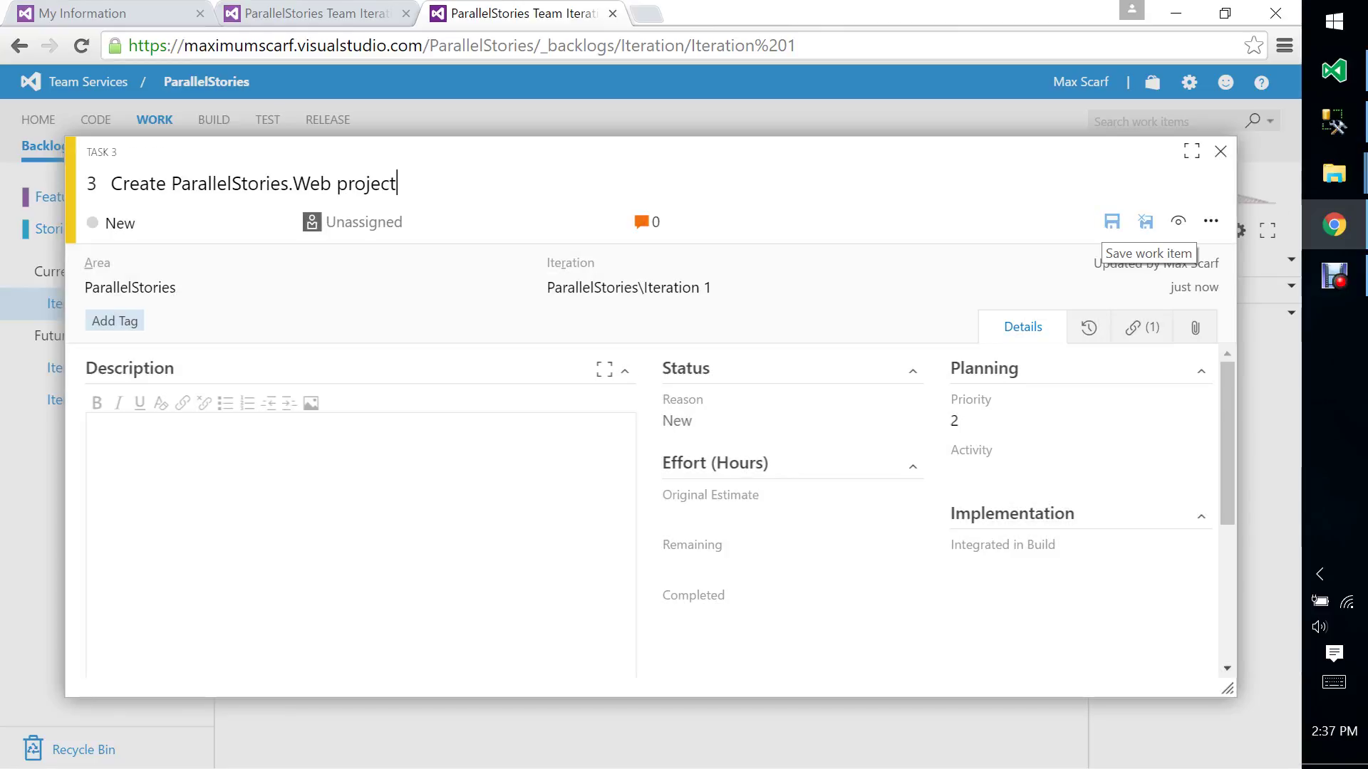
click(93, 427)
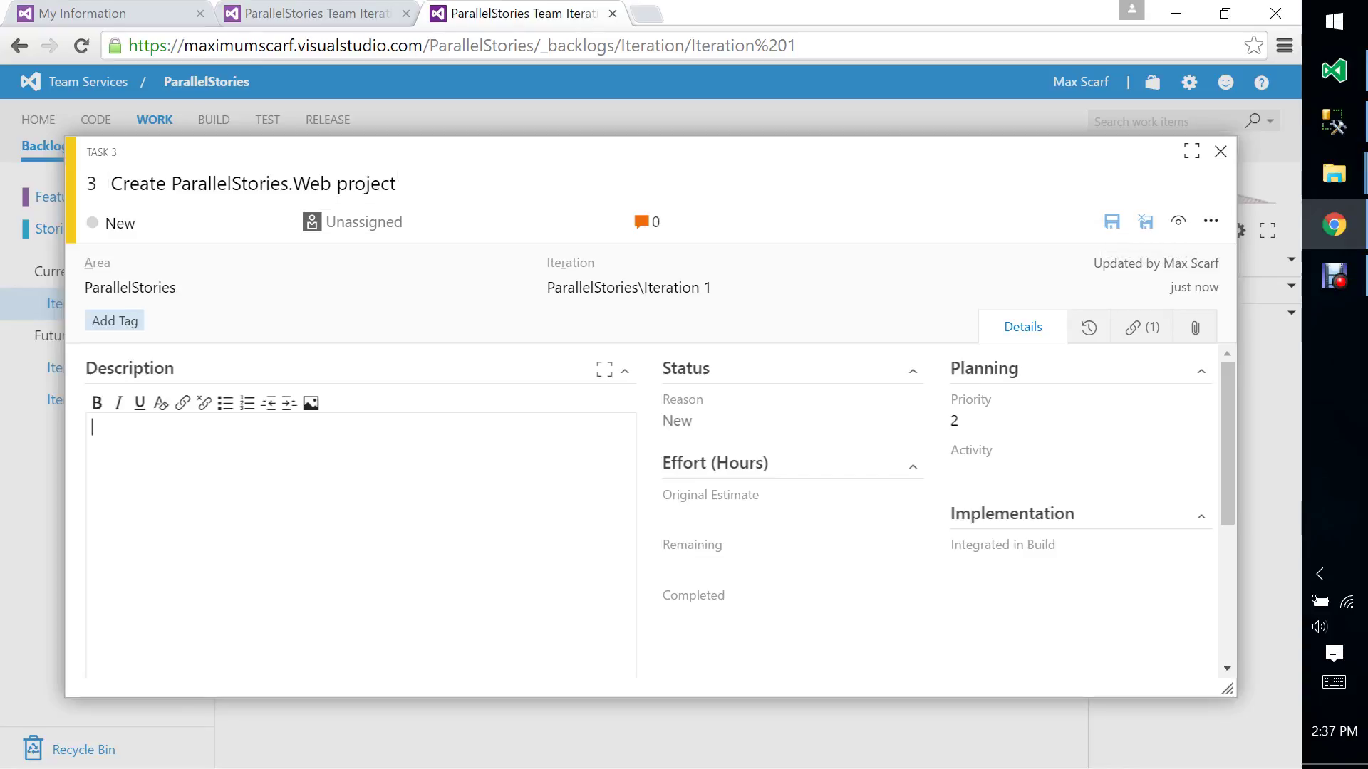
click(1220, 151)
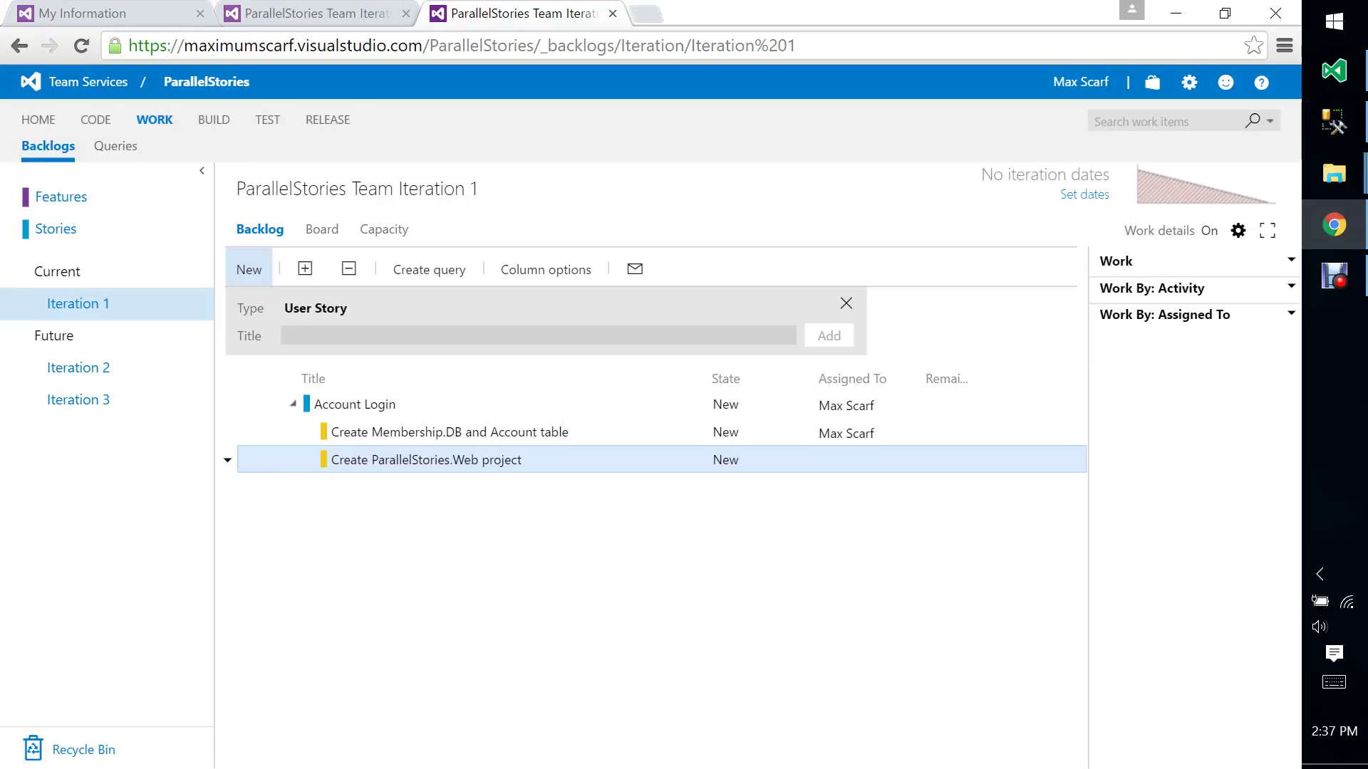
Assign the Create ParallelStories.Web project task to the same team member as the Account Login story.
click(228, 459)
mouse_move(285, 293)
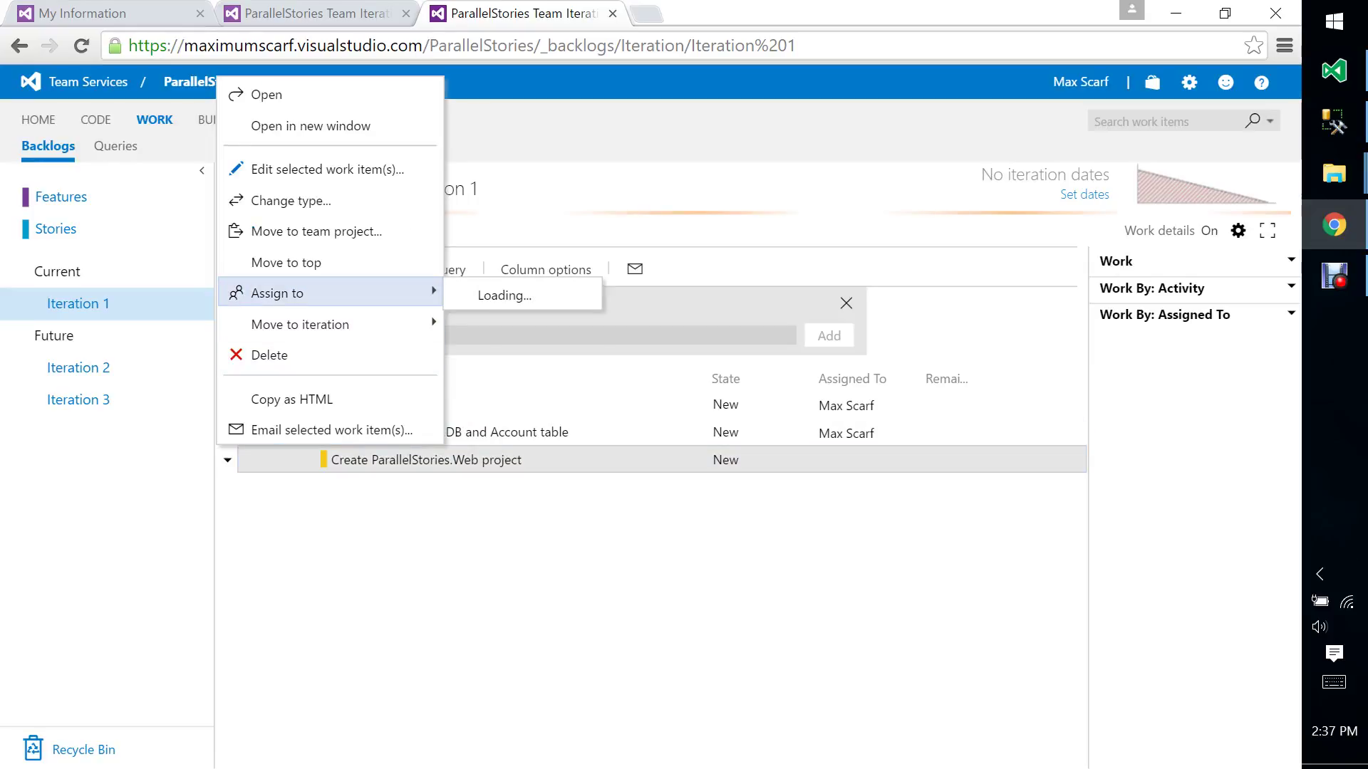
click(504, 351)
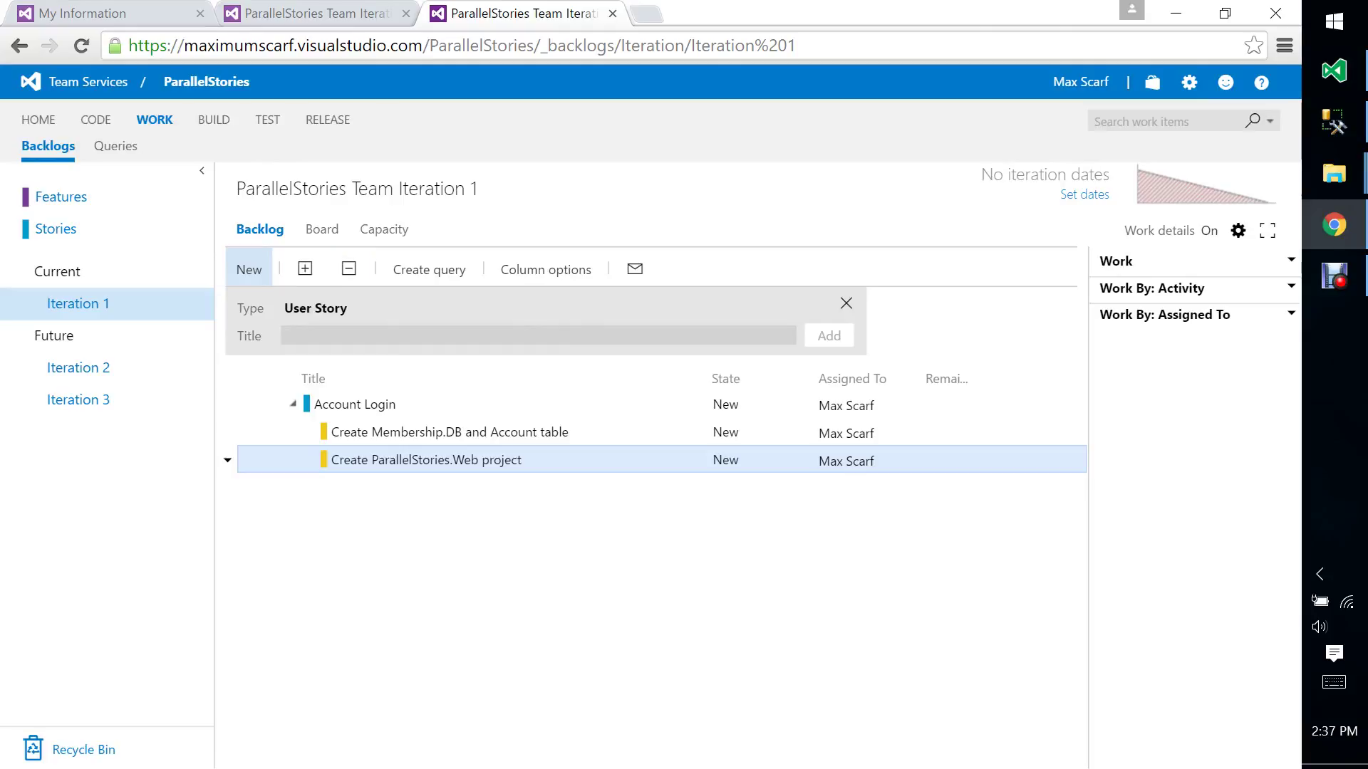
click(1291, 288)
click(1291, 314)
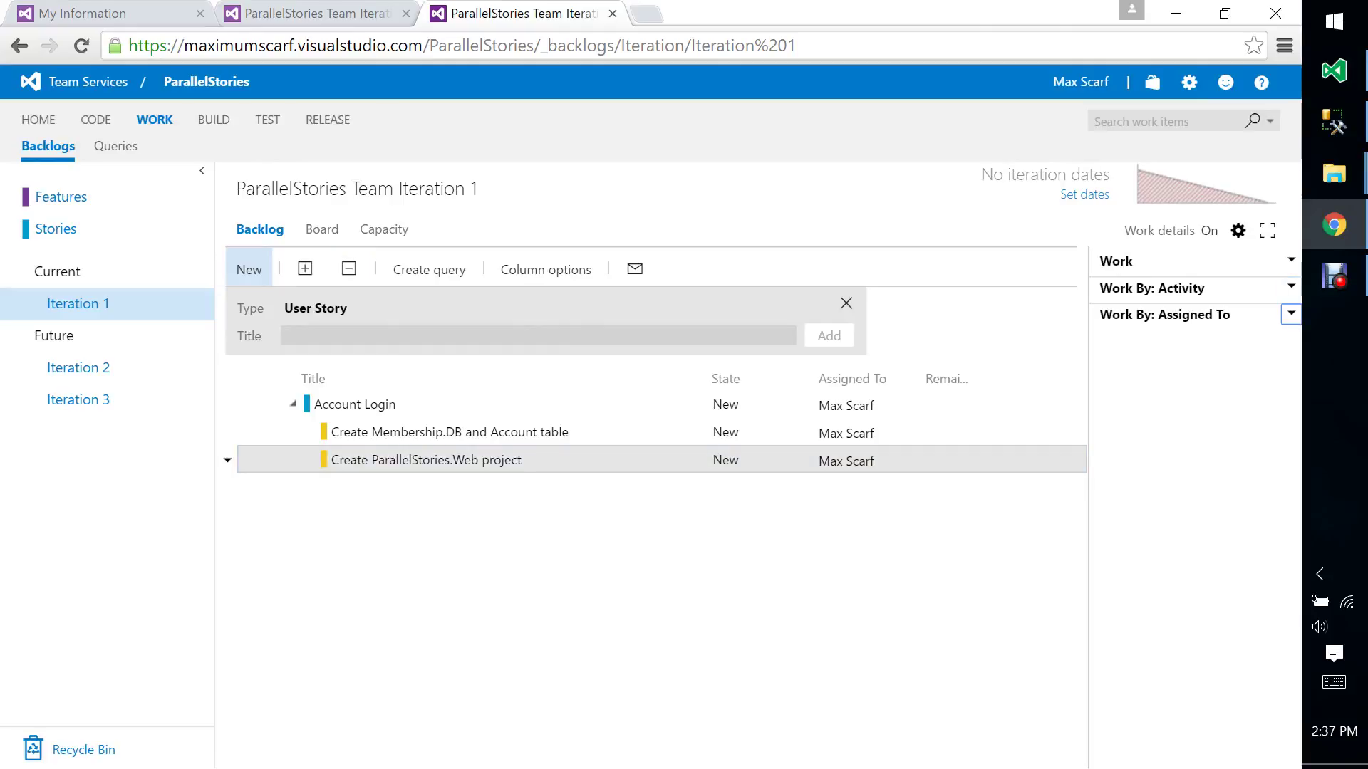
click(662, 459)
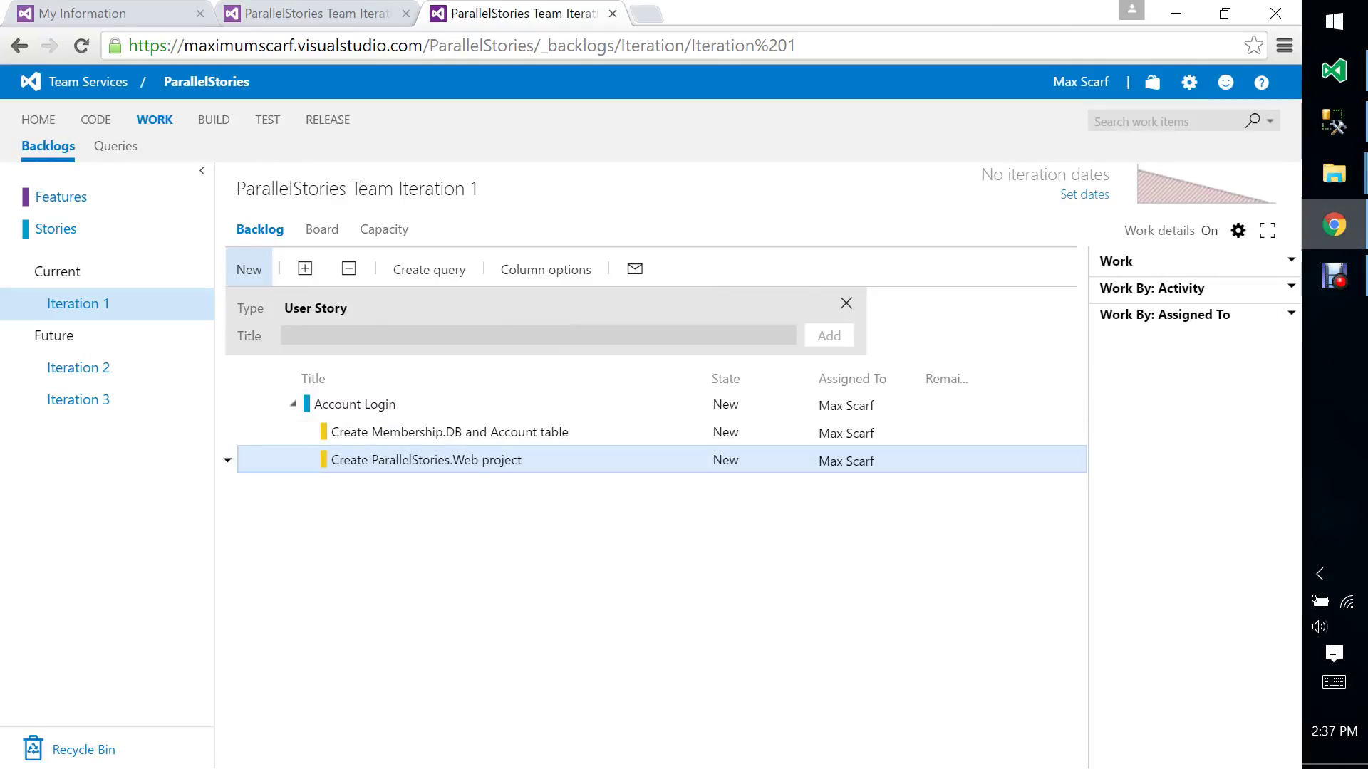
Switch to Visual Studio and check the pending changes' options for relating work items by query or by ID.
mouse_move(1333, 174)
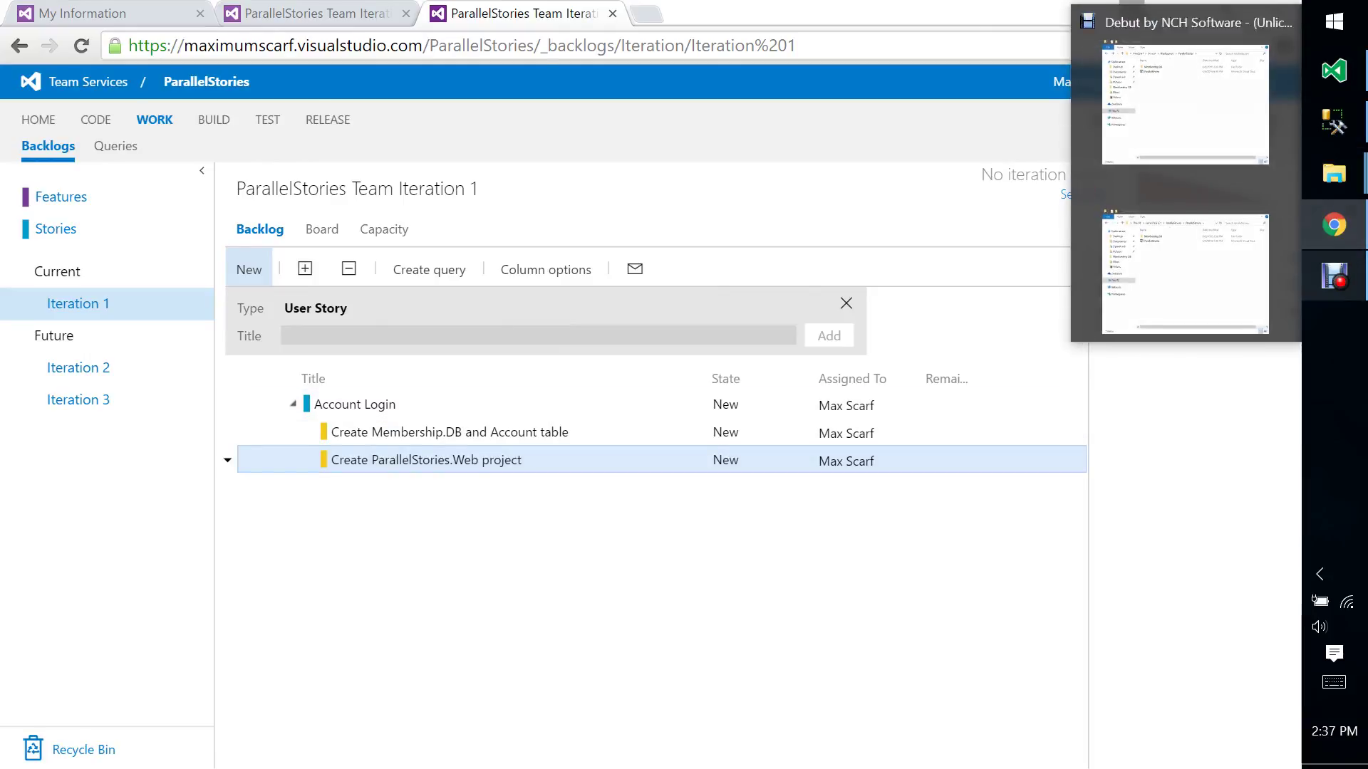
mouse_move(1334, 122)
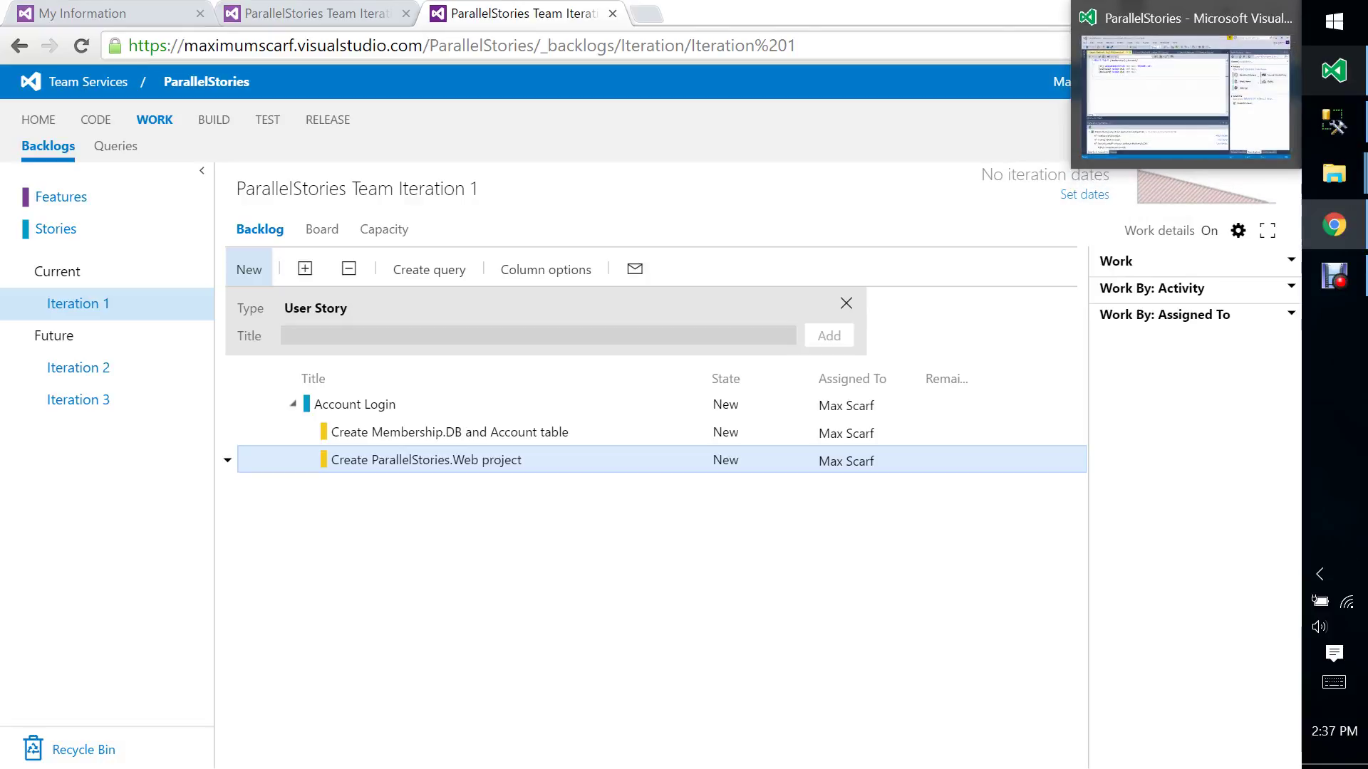
click(1334, 70)
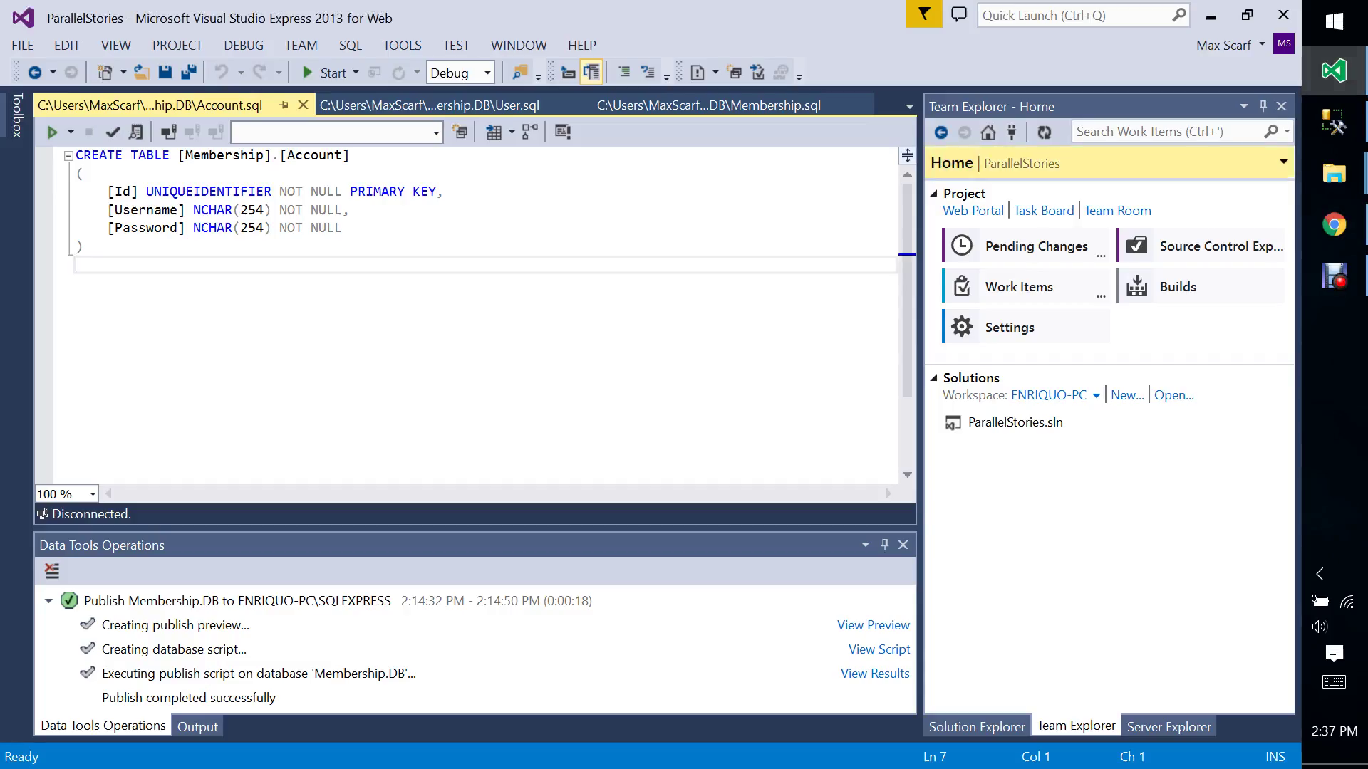
click(1036, 246)
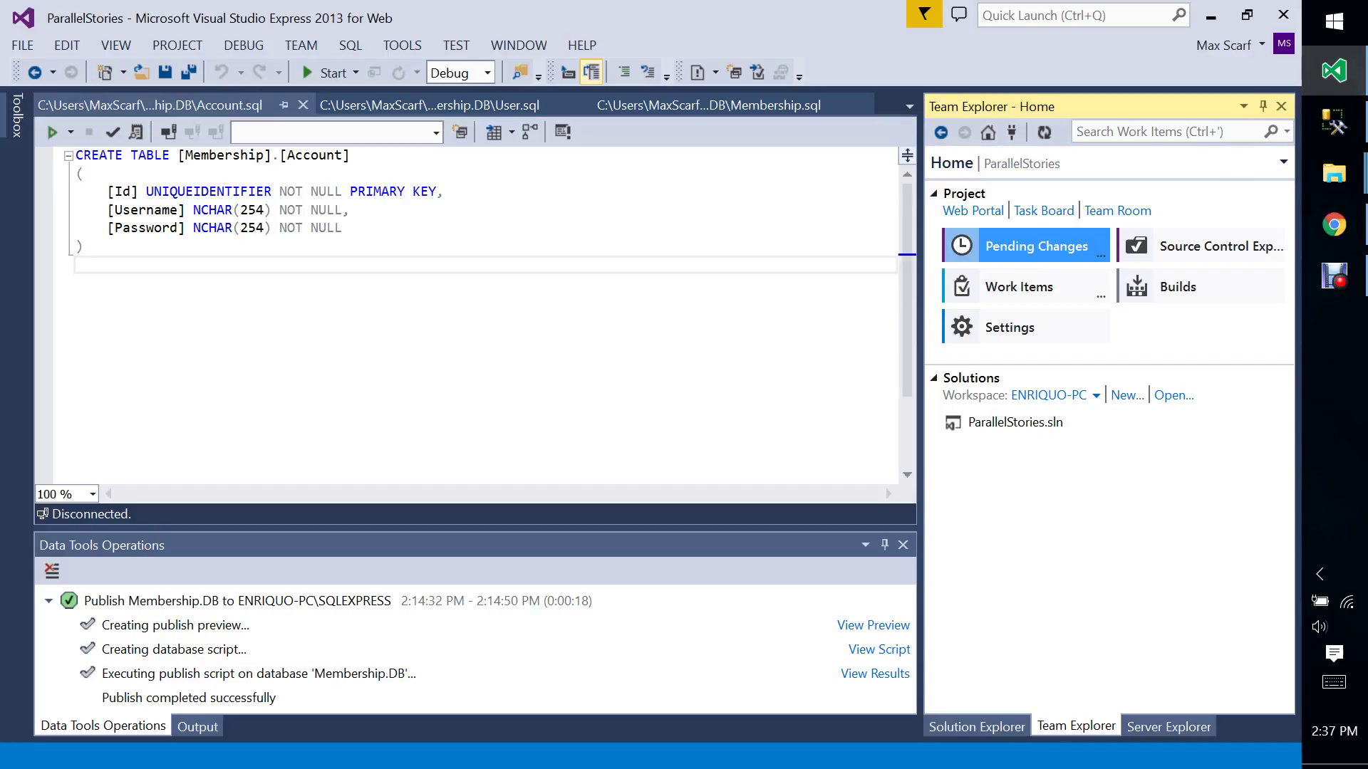
click(964, 309)
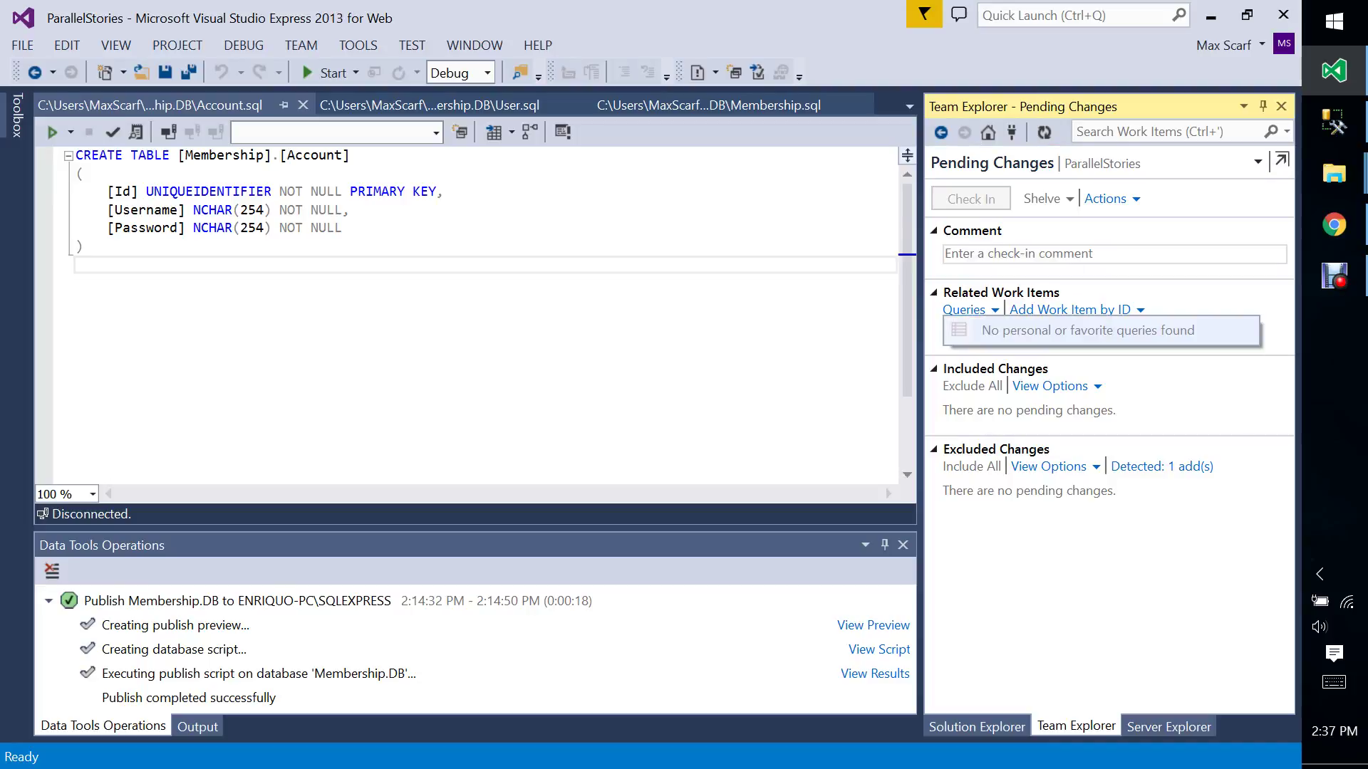
click(1068, 310)
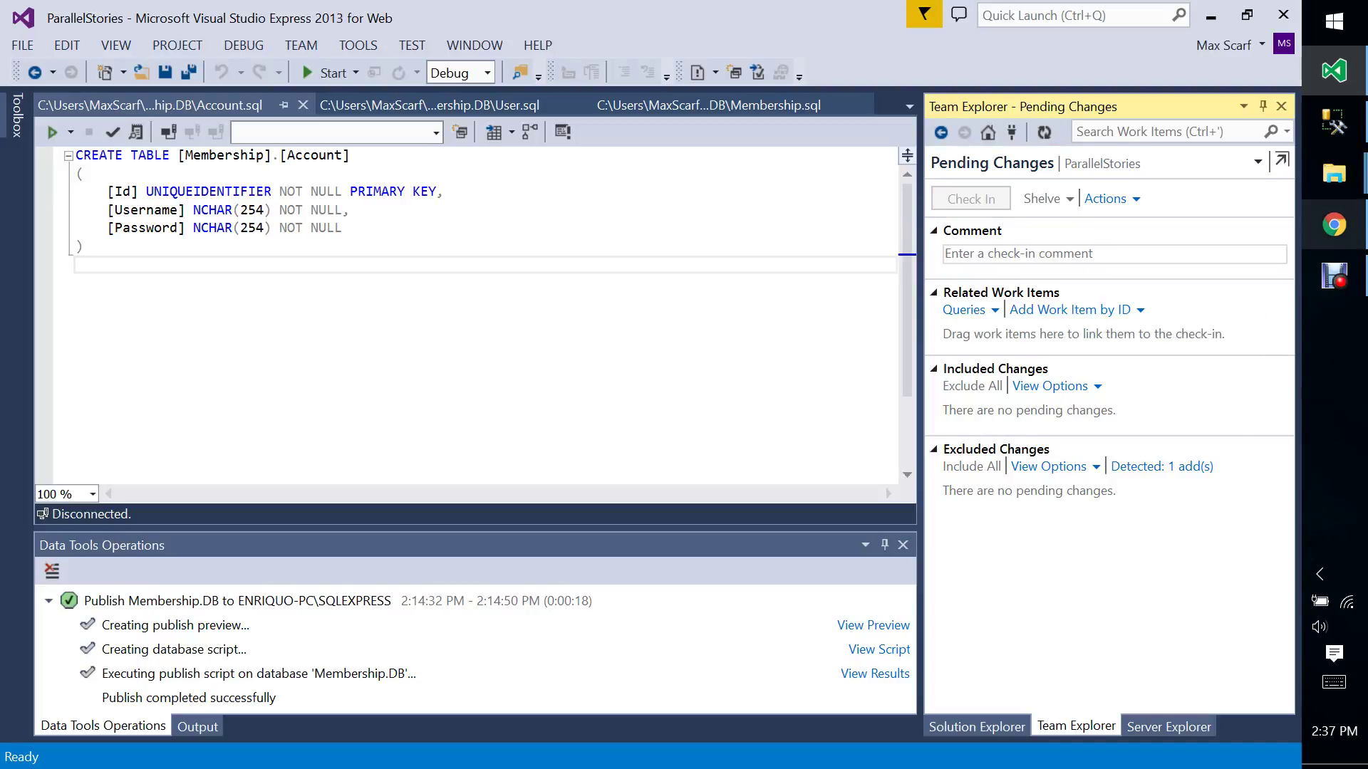
click(1097, 310)
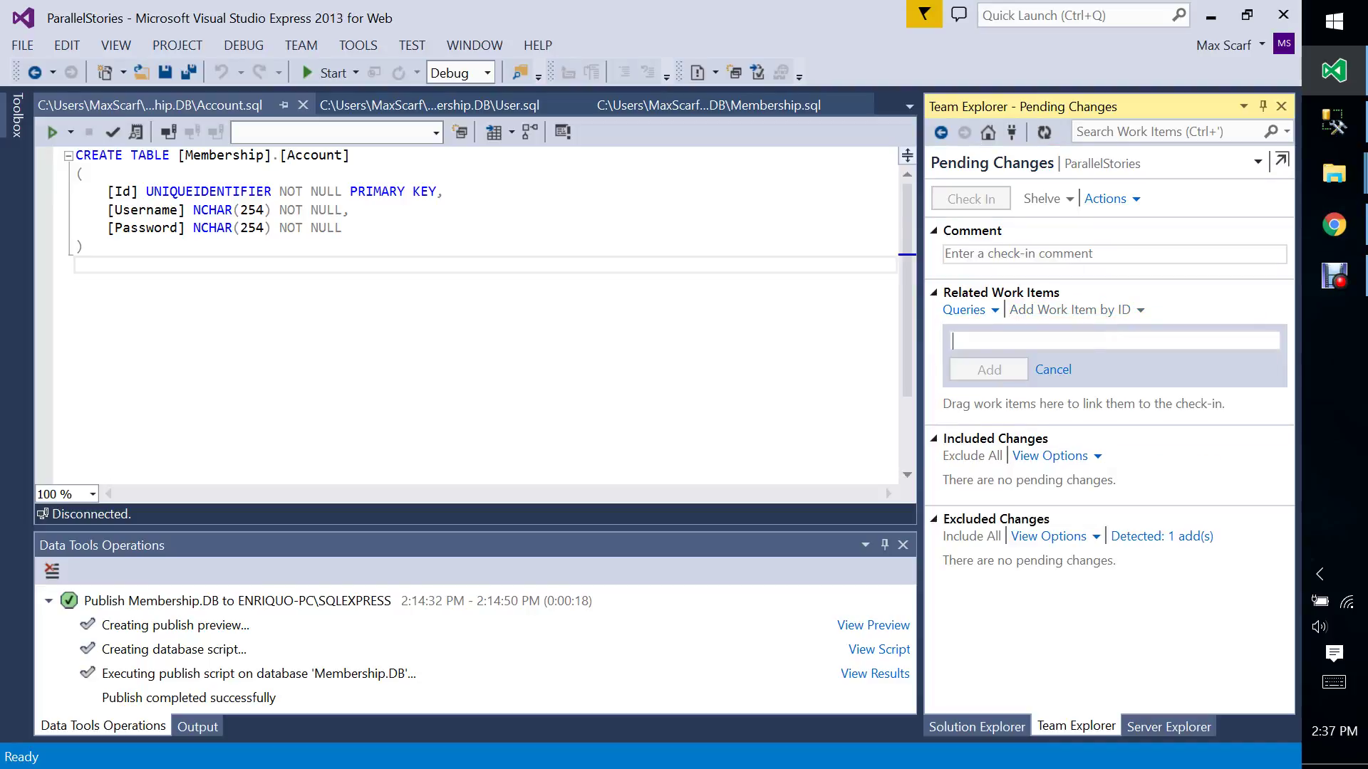
Switch back to Chrome and add the shared My Tasks query to the project's My favorites.
click(1334, 225)
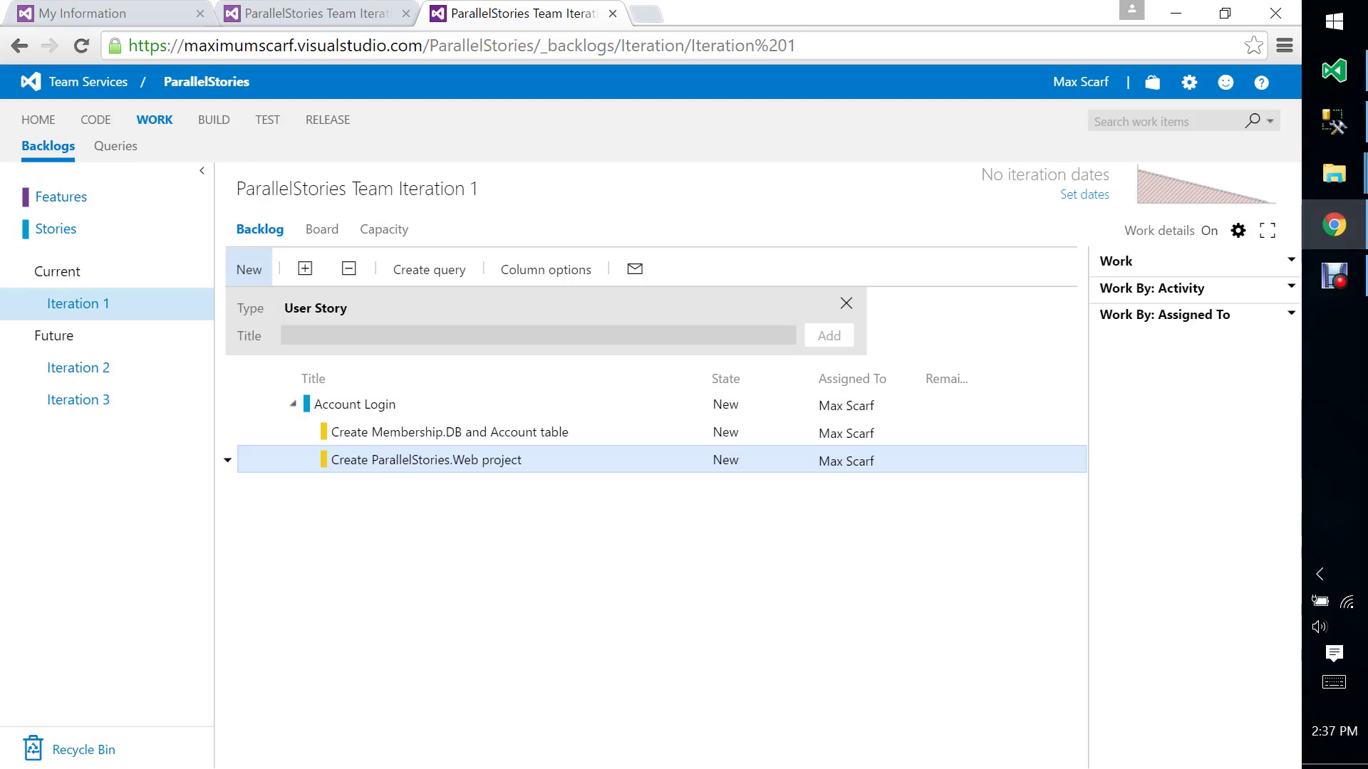
click(115, 147)
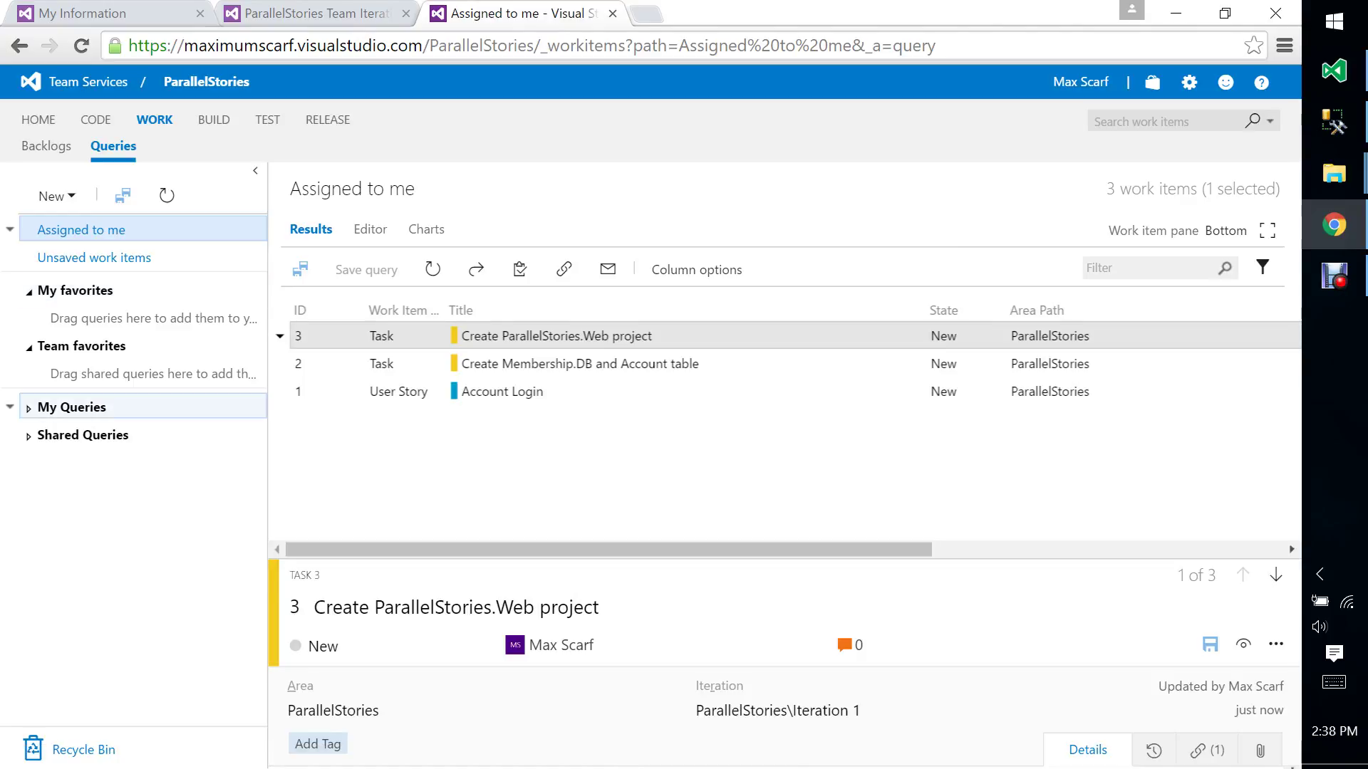
click(30, 408)
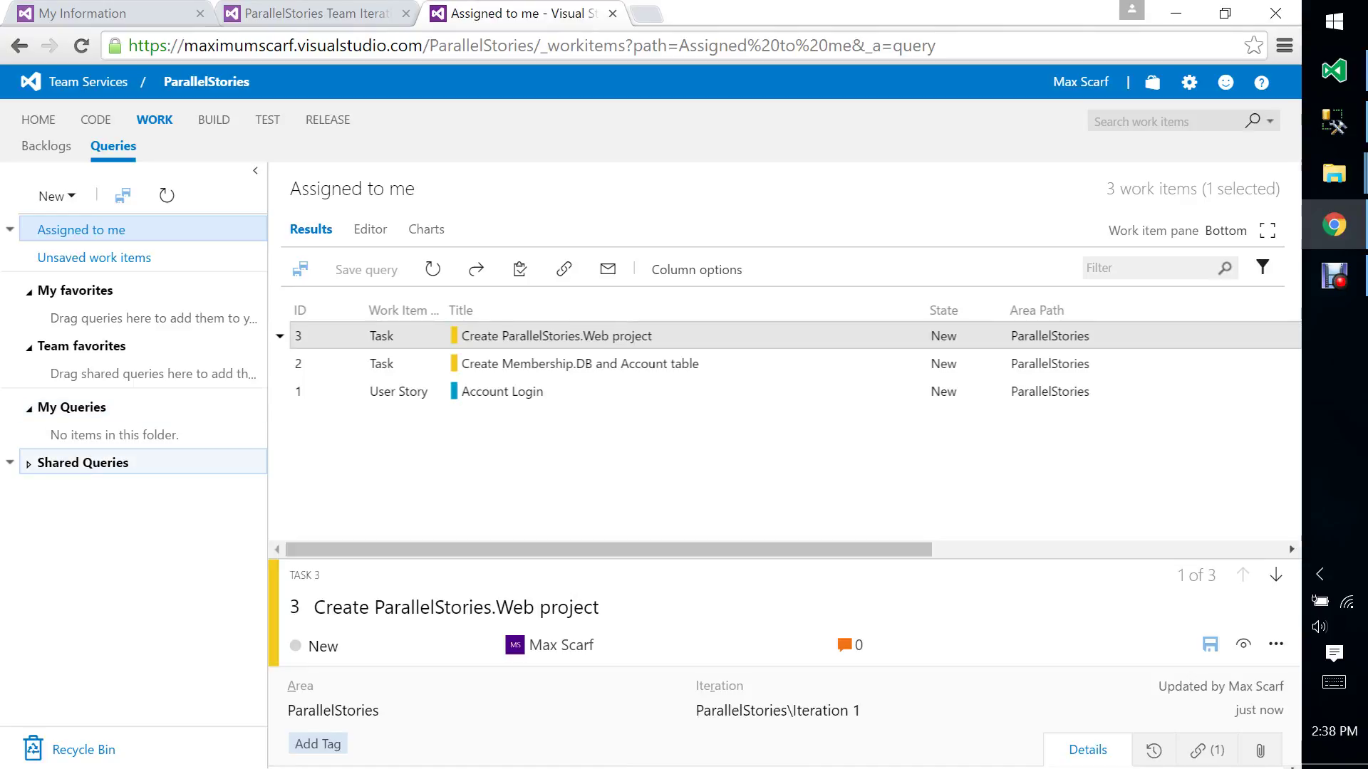
click(29, 463)
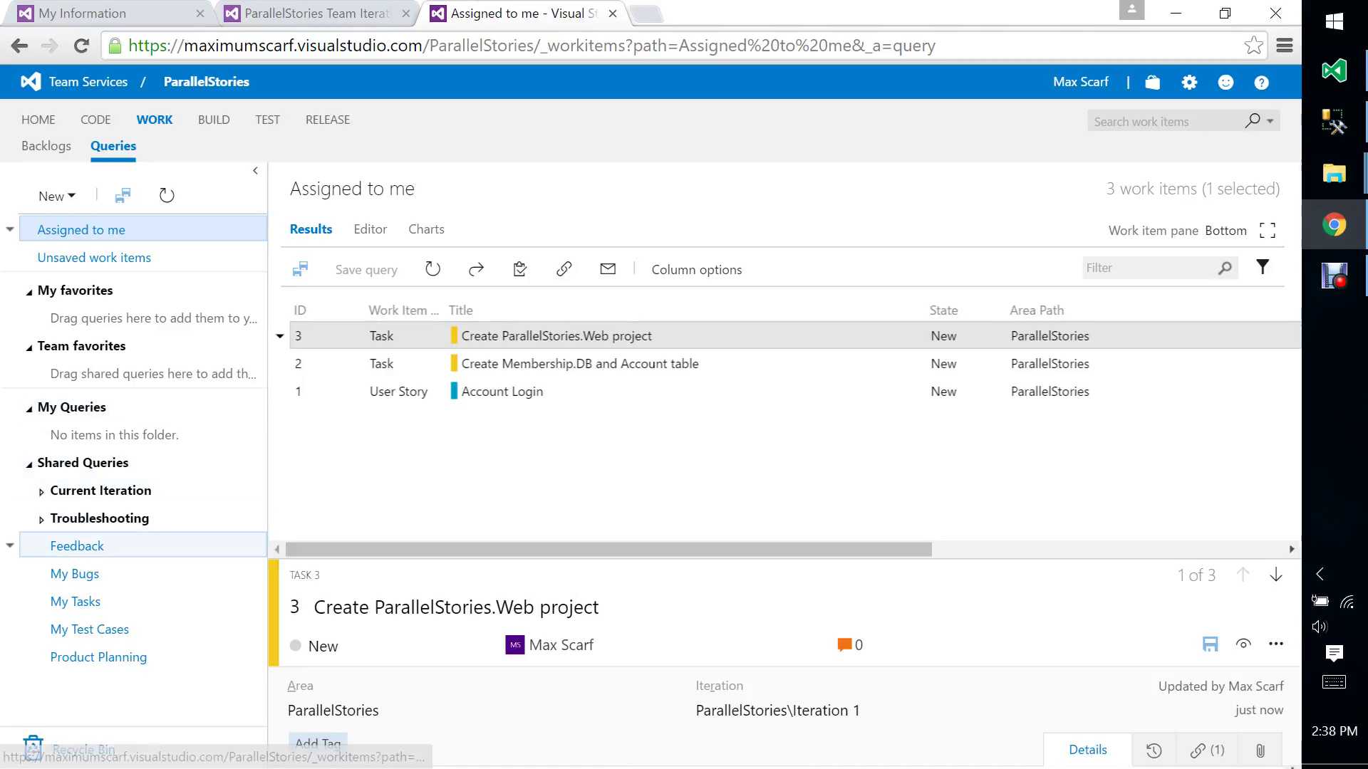
drag(75, 601, 157, 292)
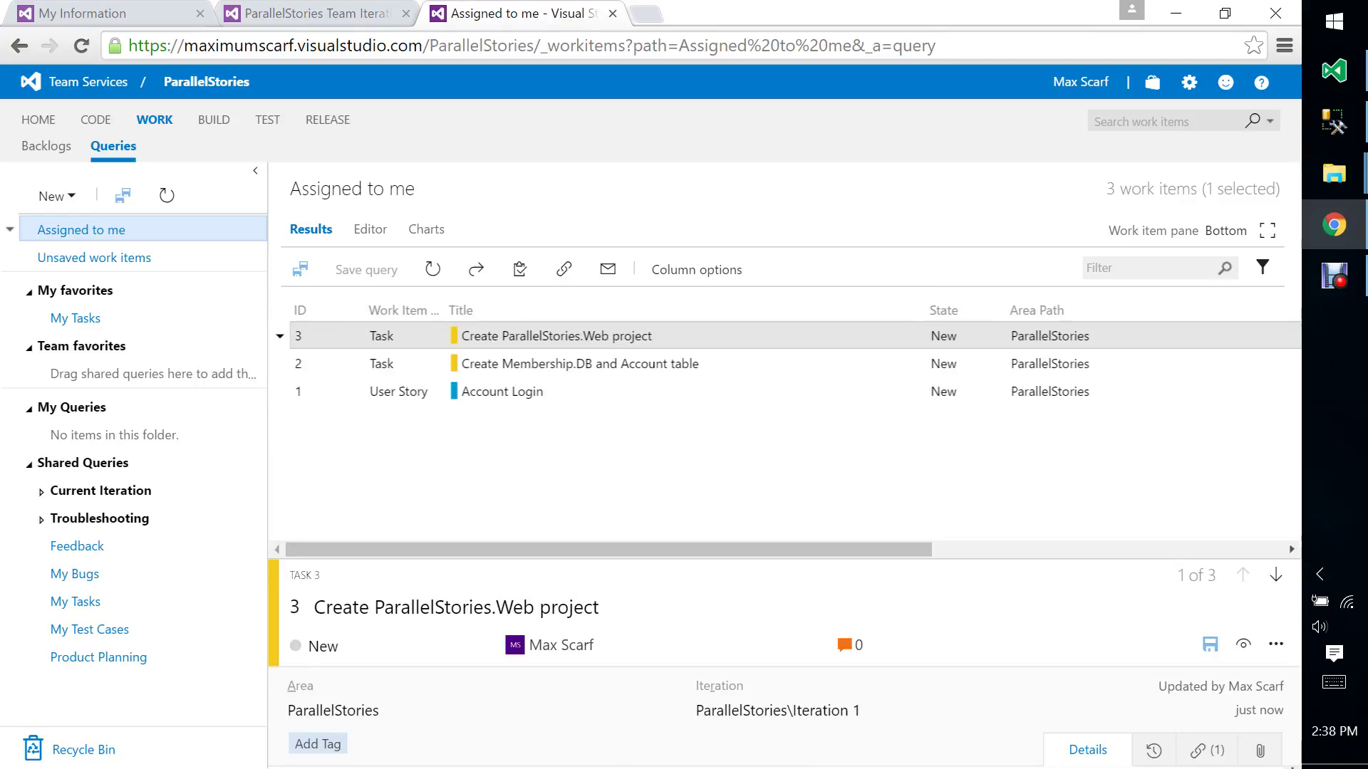
Switch to Visual Studio, reload the pending changes and run the My Tasks query from the related work items.
click(1333, 69)
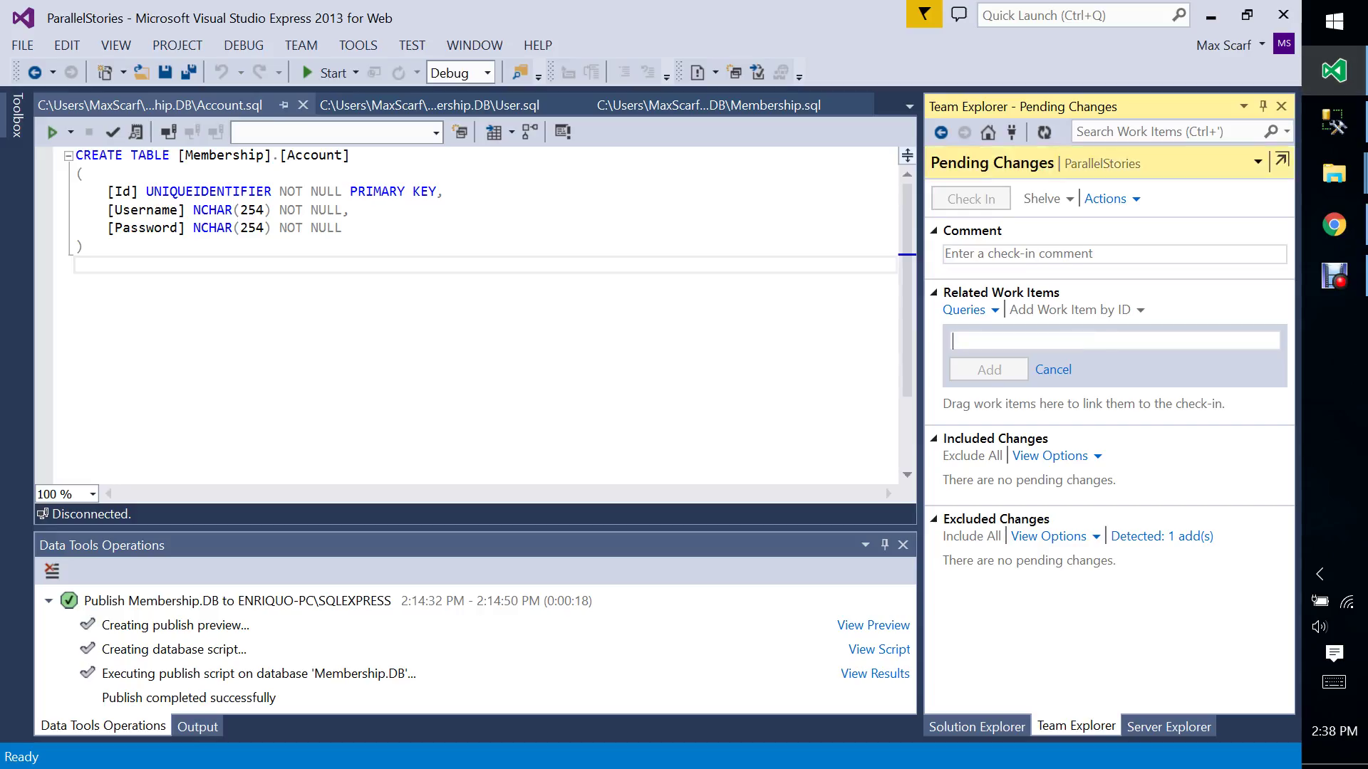
click(964, 310)
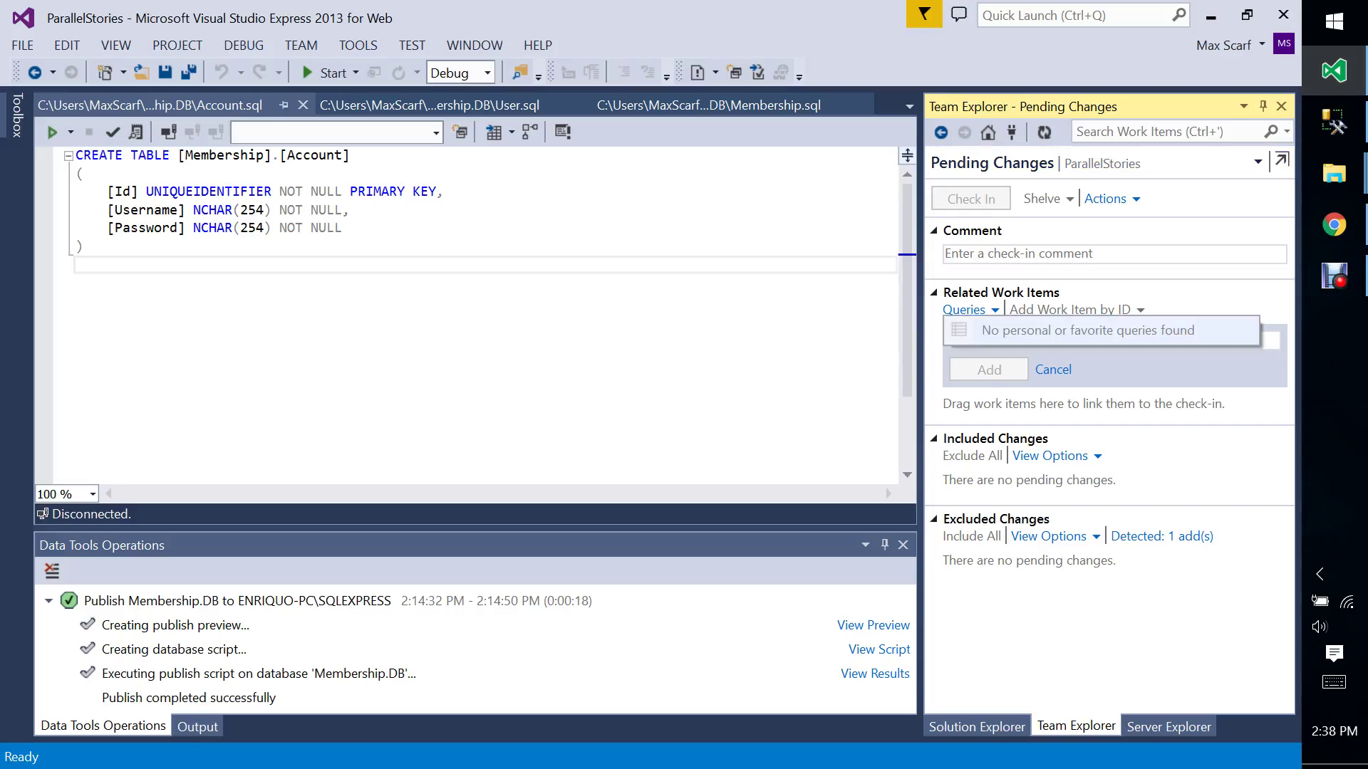
click(1054, 254)
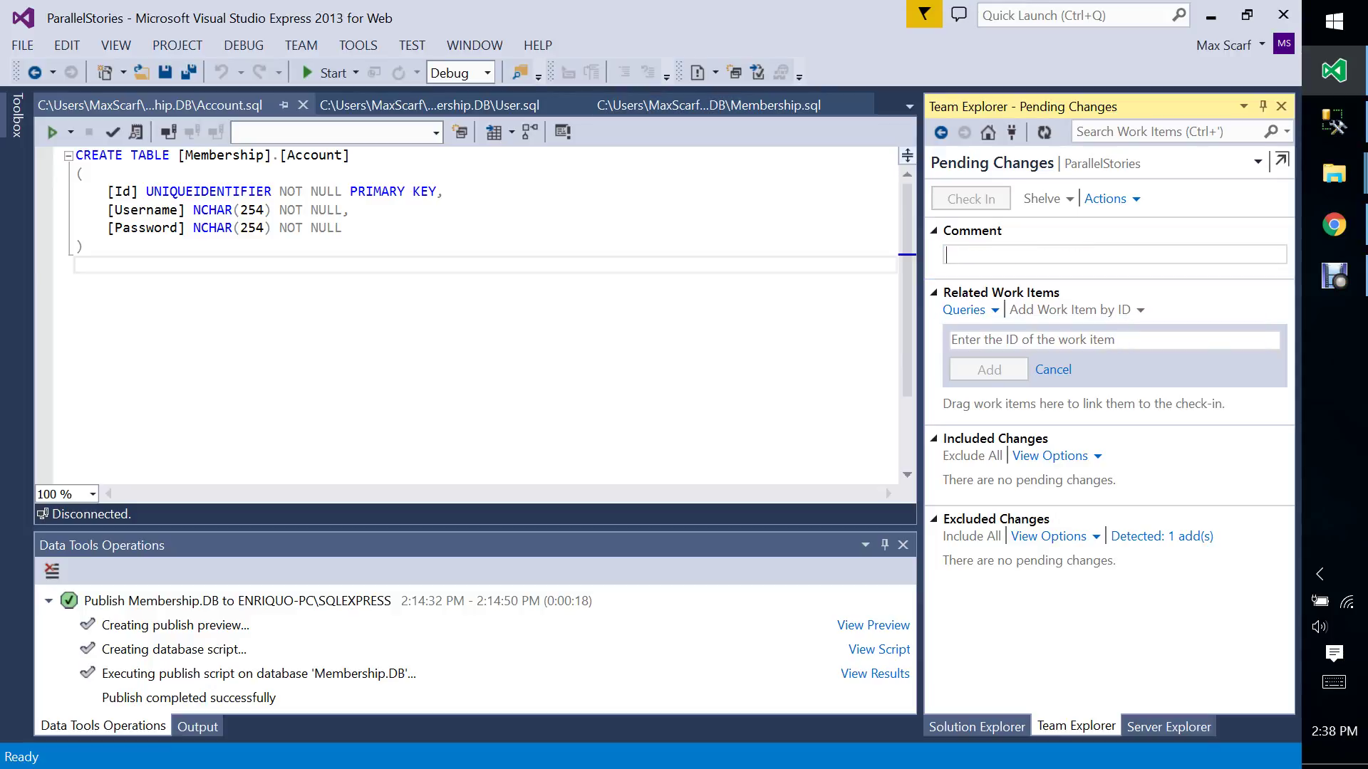
click(988, 132)
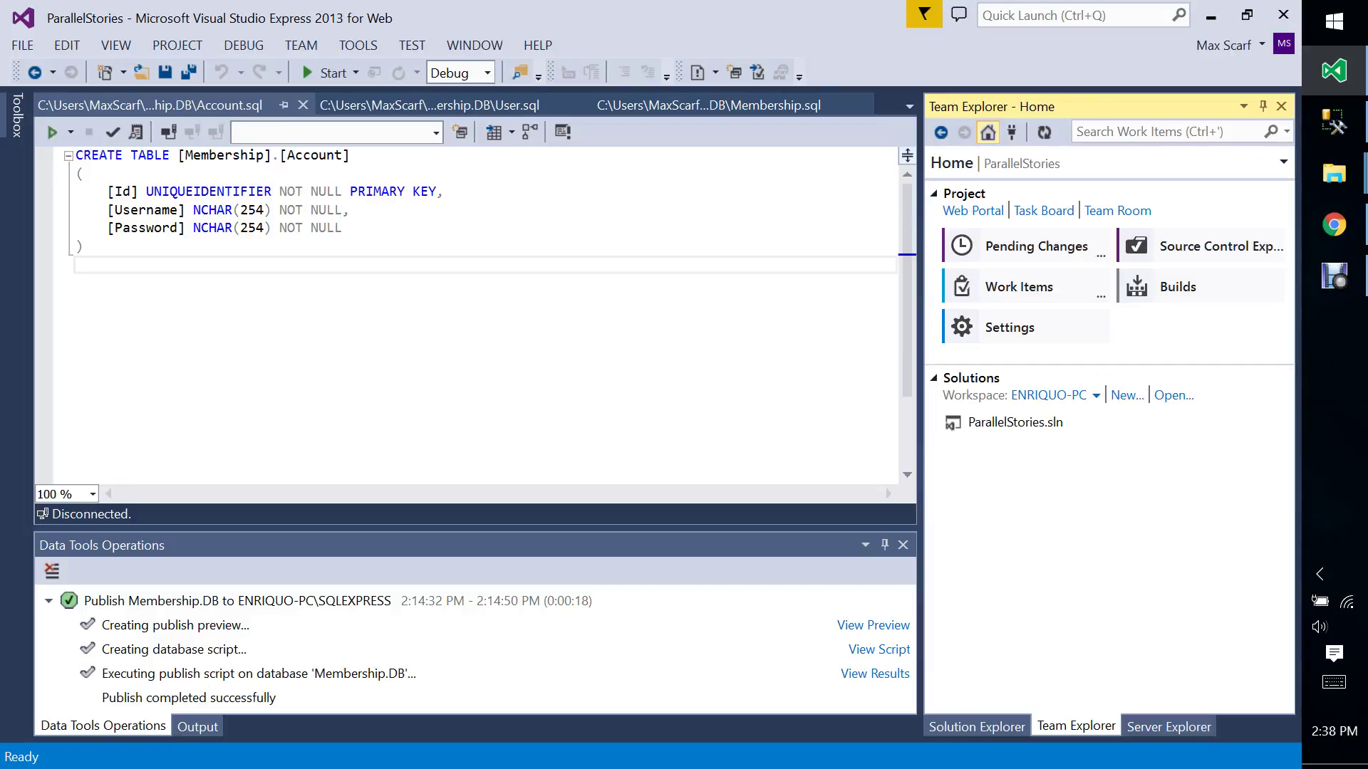
click(1037, 246)
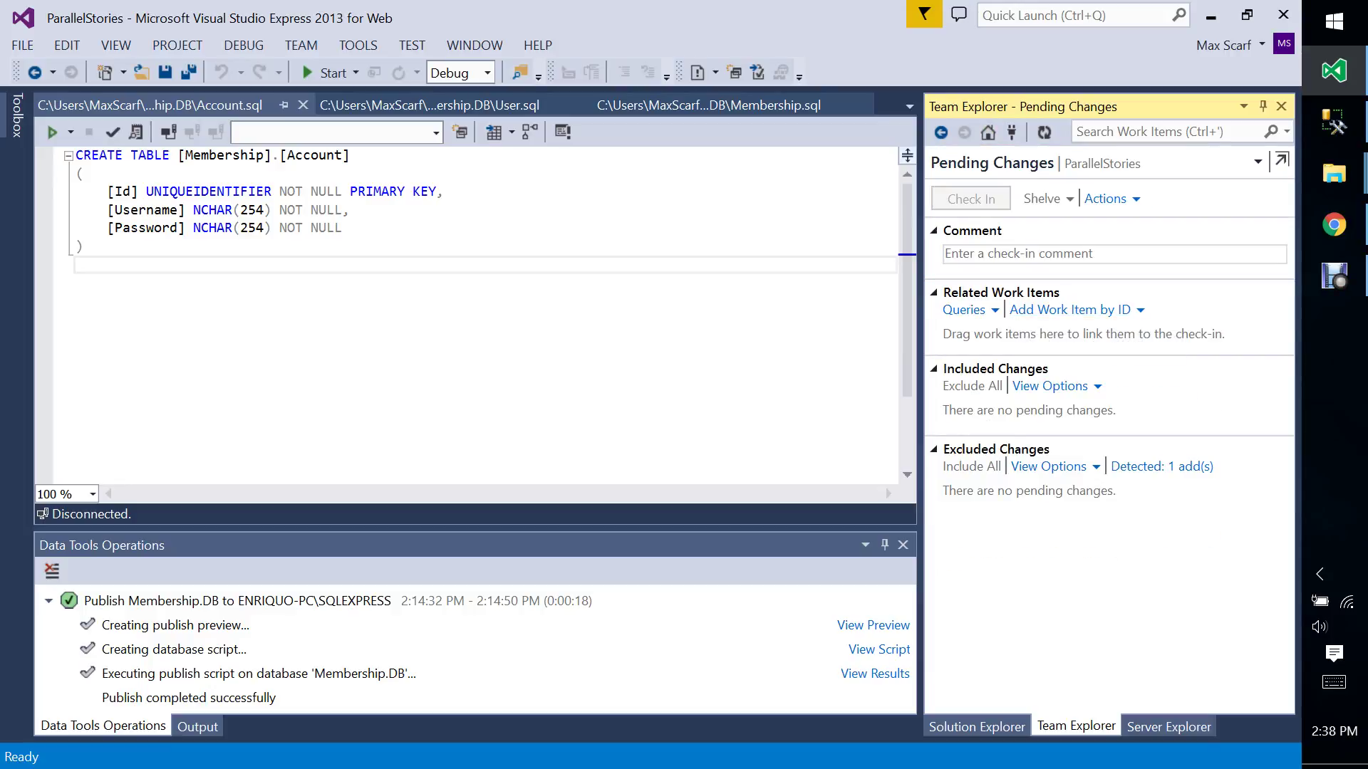
click(964, 310)
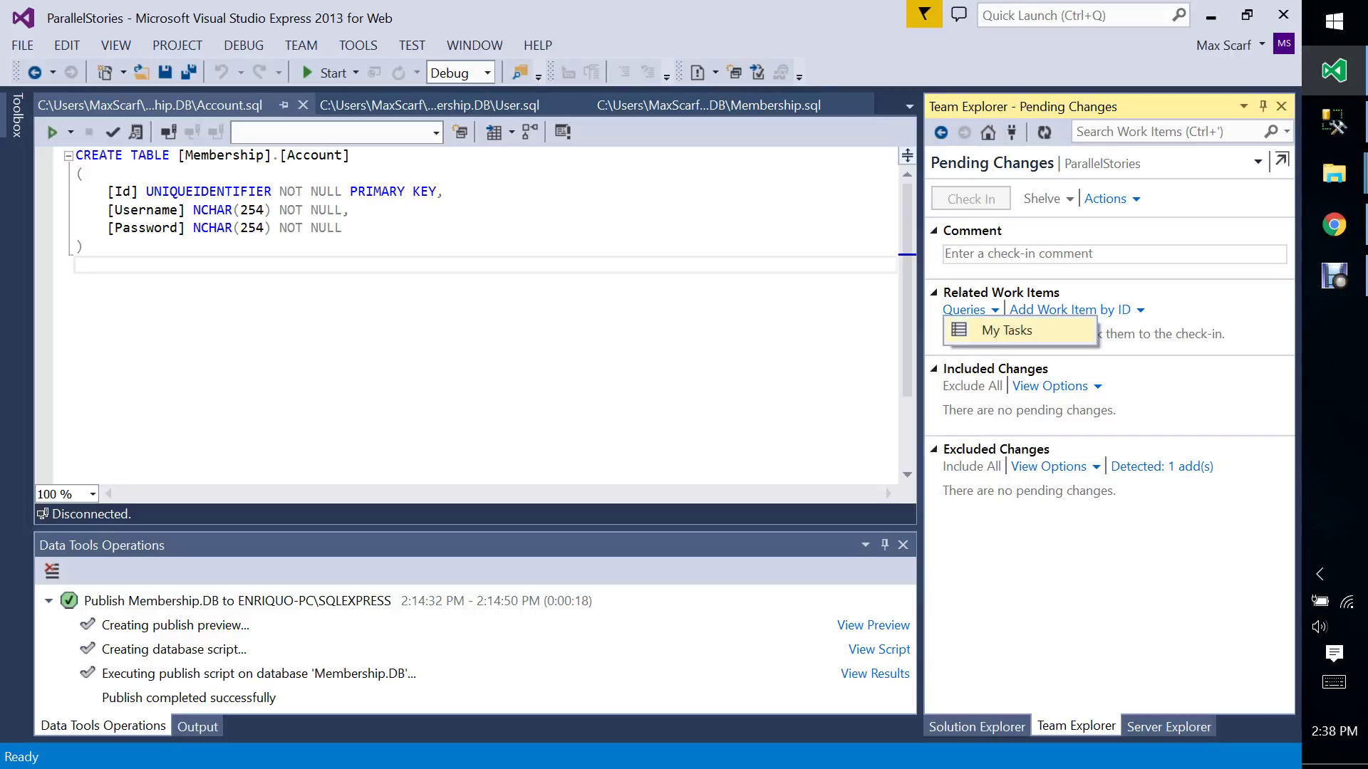
click(1006, 331)
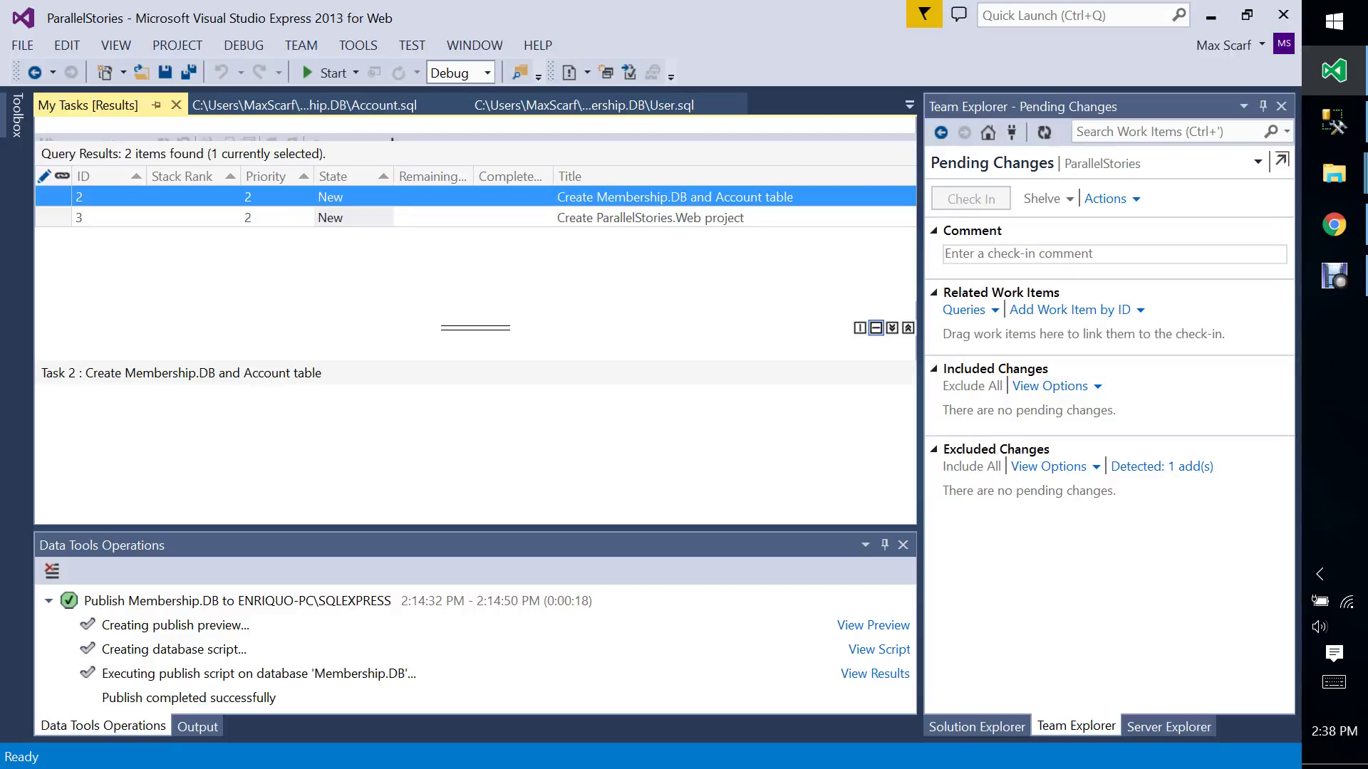
Open the Create ParallelStories.Web project task from the My Tasks results to view its details, and close it.
click(650, 218)
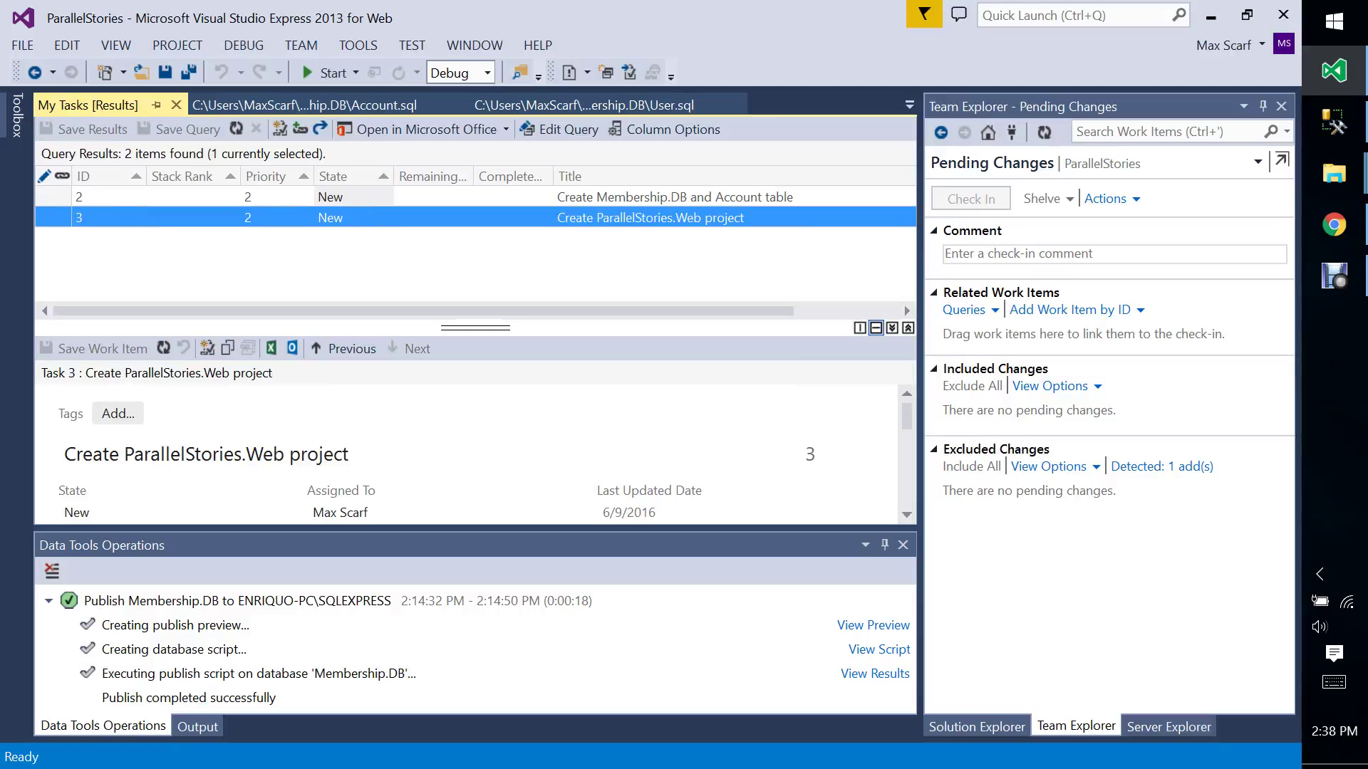
key(Return)
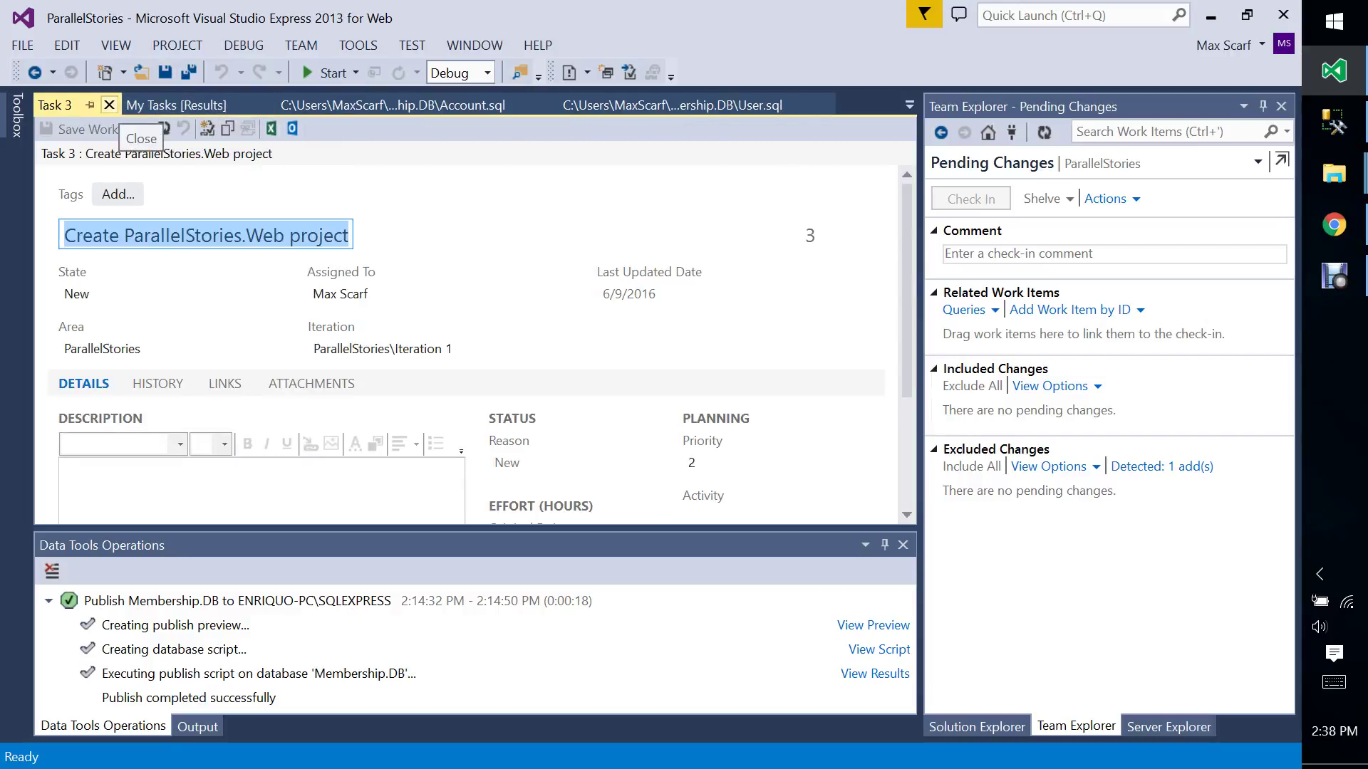
click(109, 105)
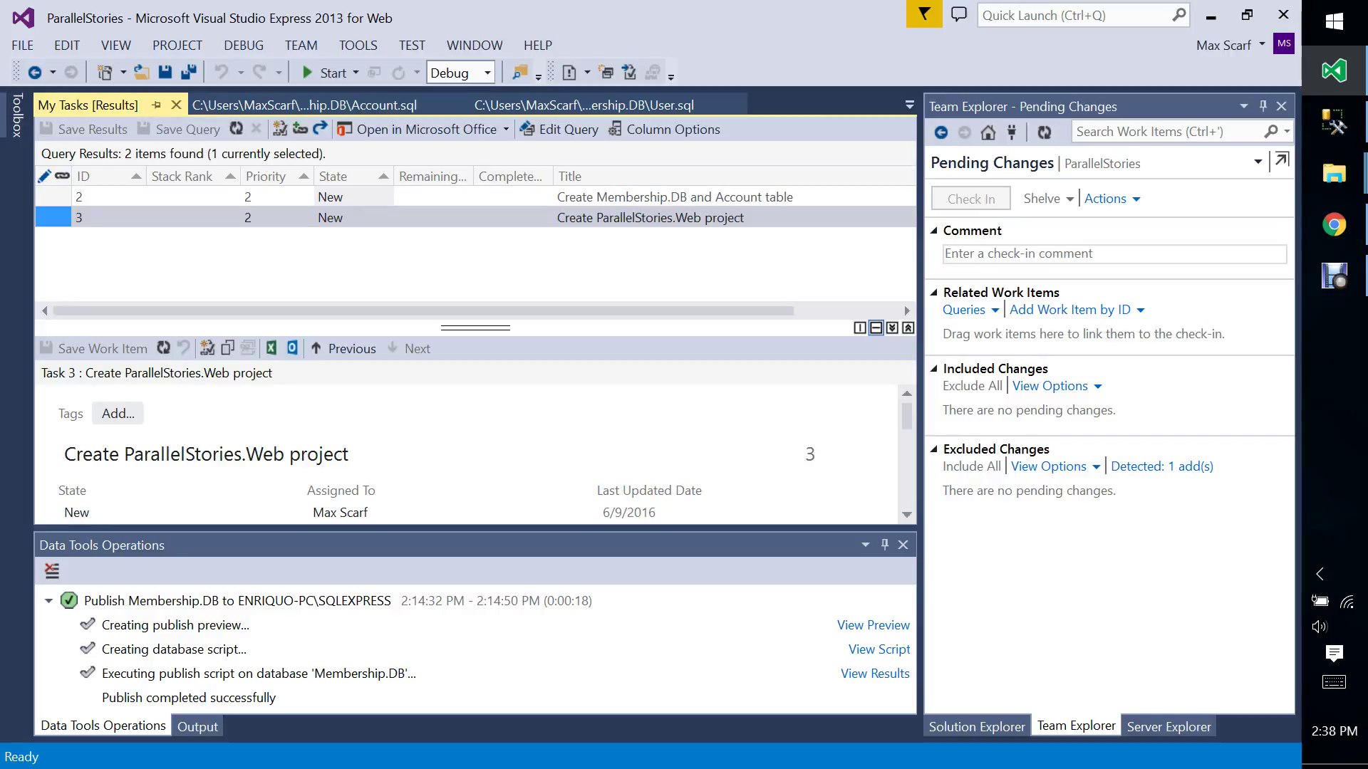